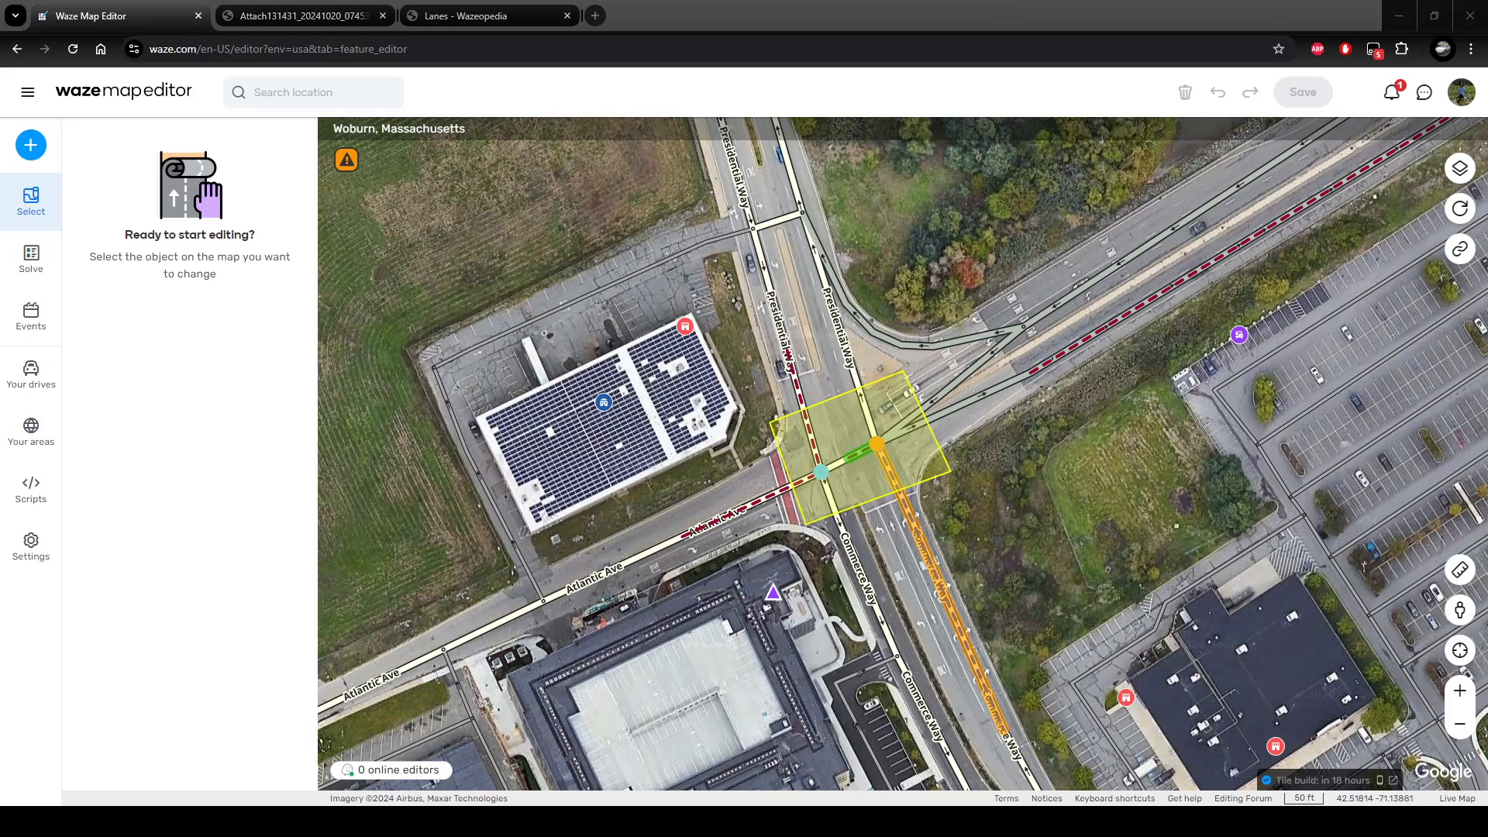
Inspect the southwestbound ramp and the Atlantic Ave segment at the intersection, and view the reported navigation screenshot.
left_click(1197, 213)
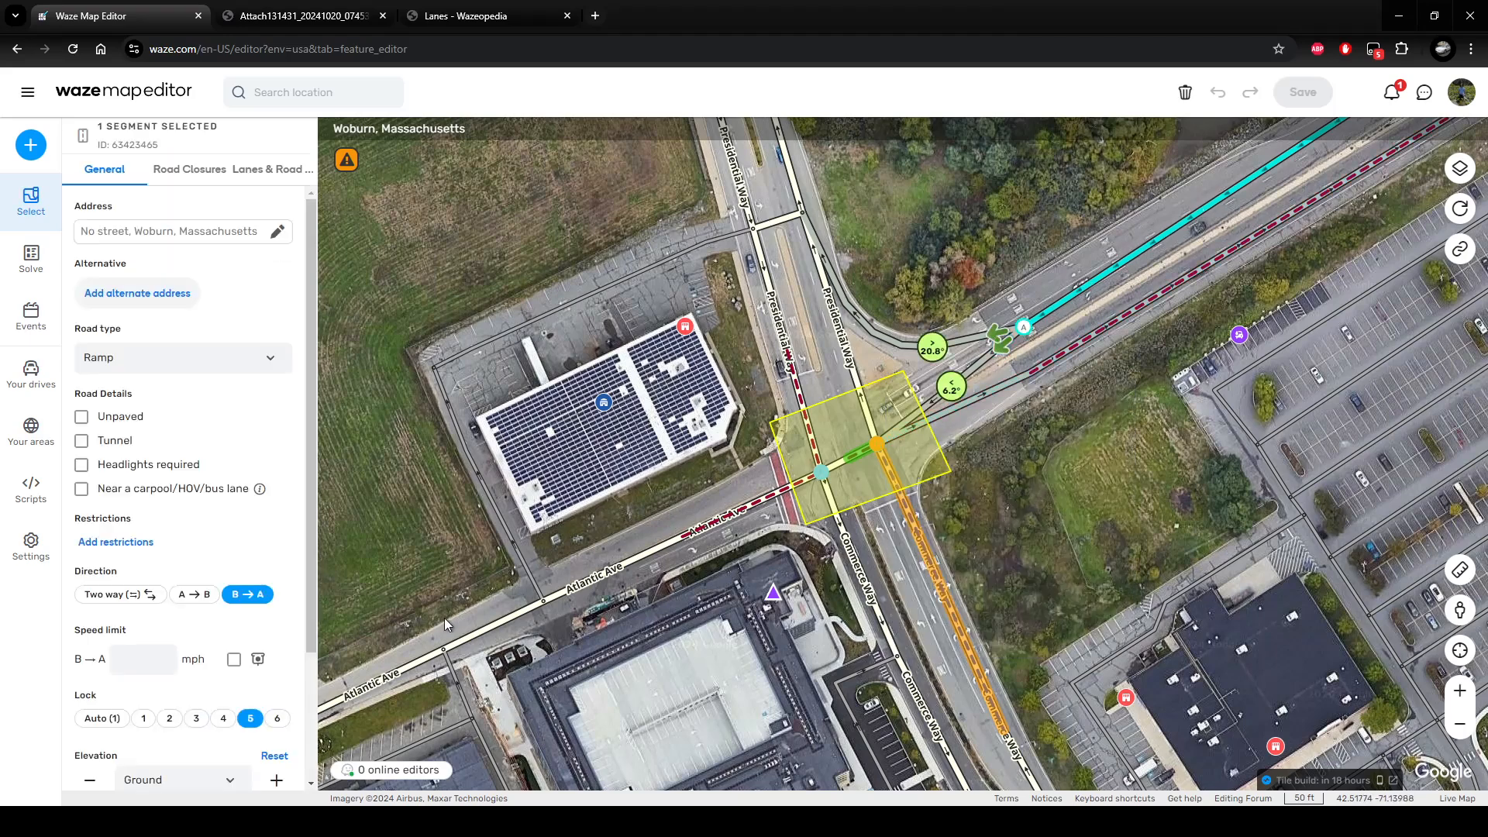
left_click(622, 565)
left_click(608, 572)
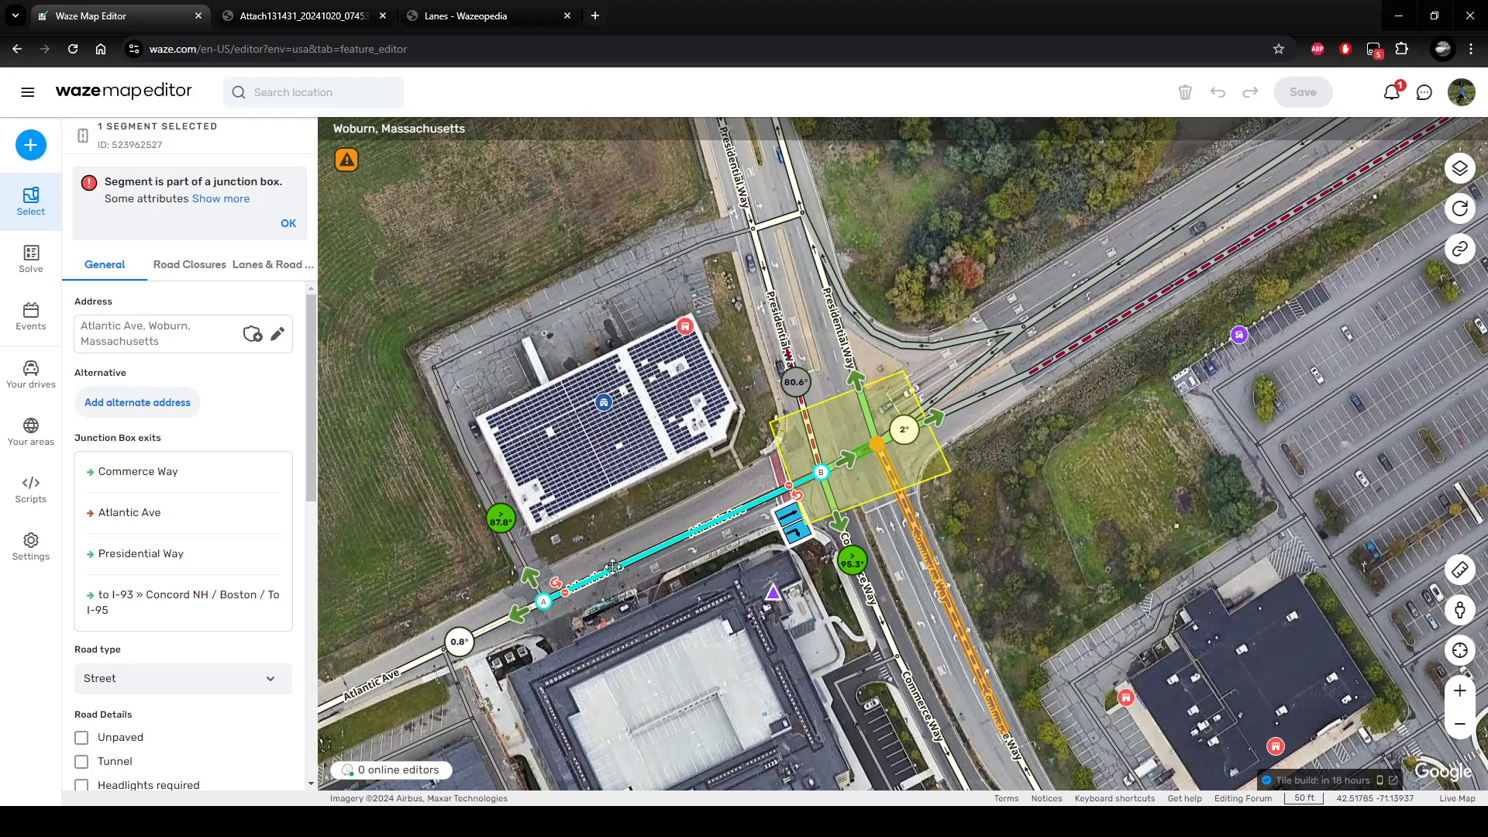
left_click(338, 17)
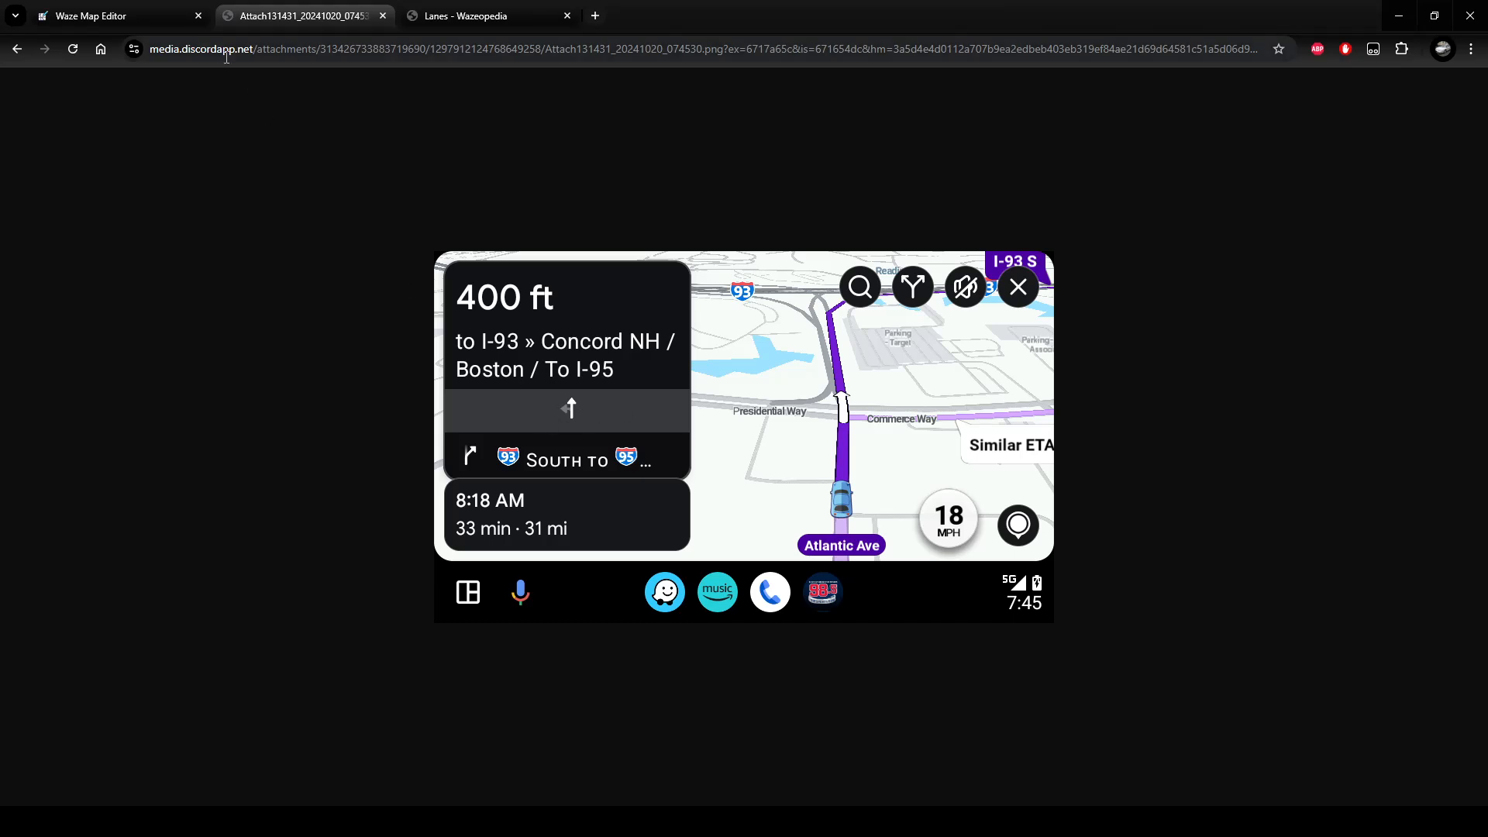
left_click(116, 16)
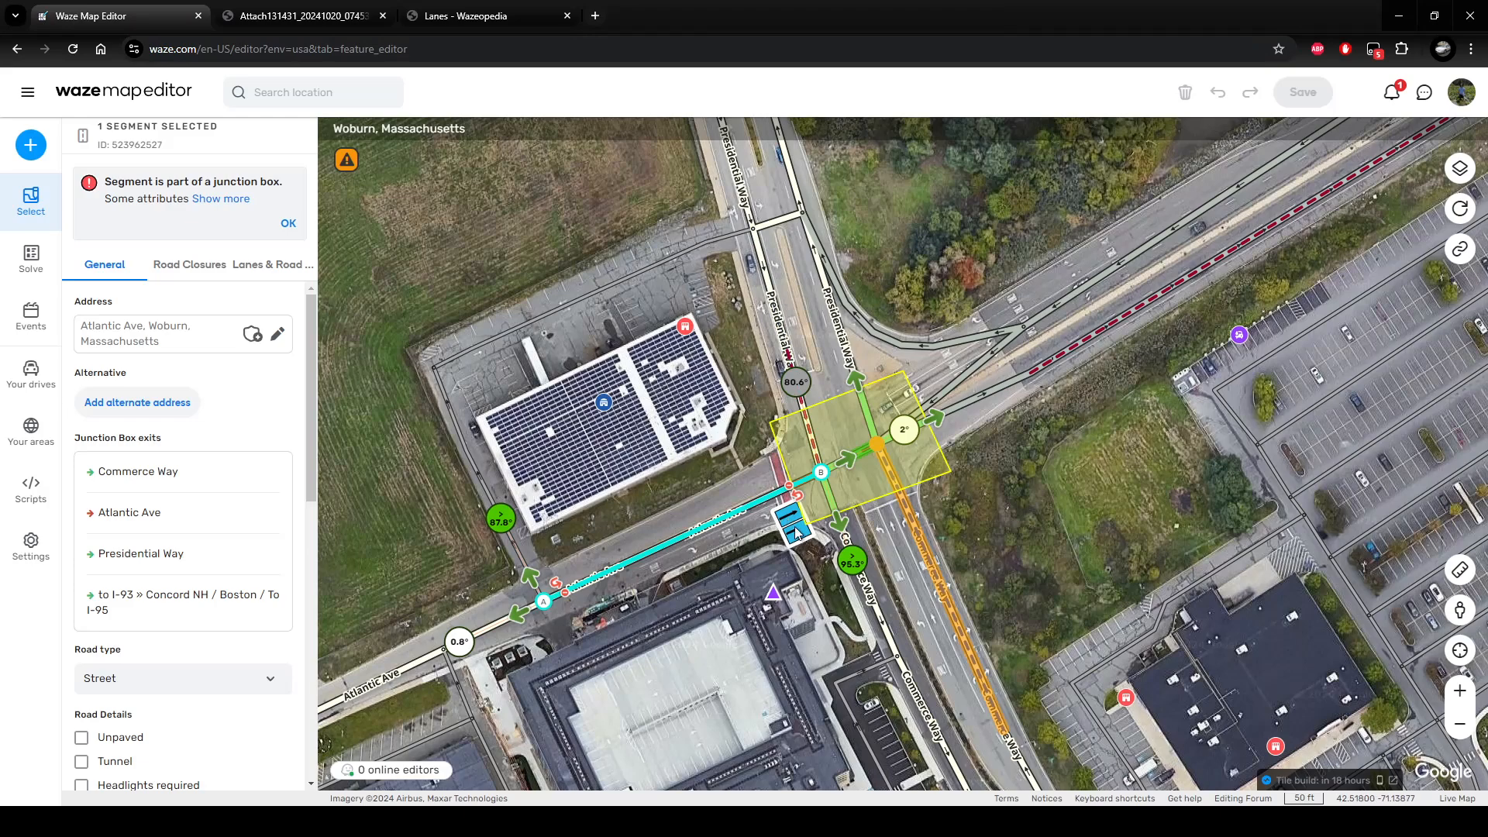
Examine the short middle segment and the junction box covering the intersection, comparing them with the reported navigation screenshot.
left_click(870, 452)
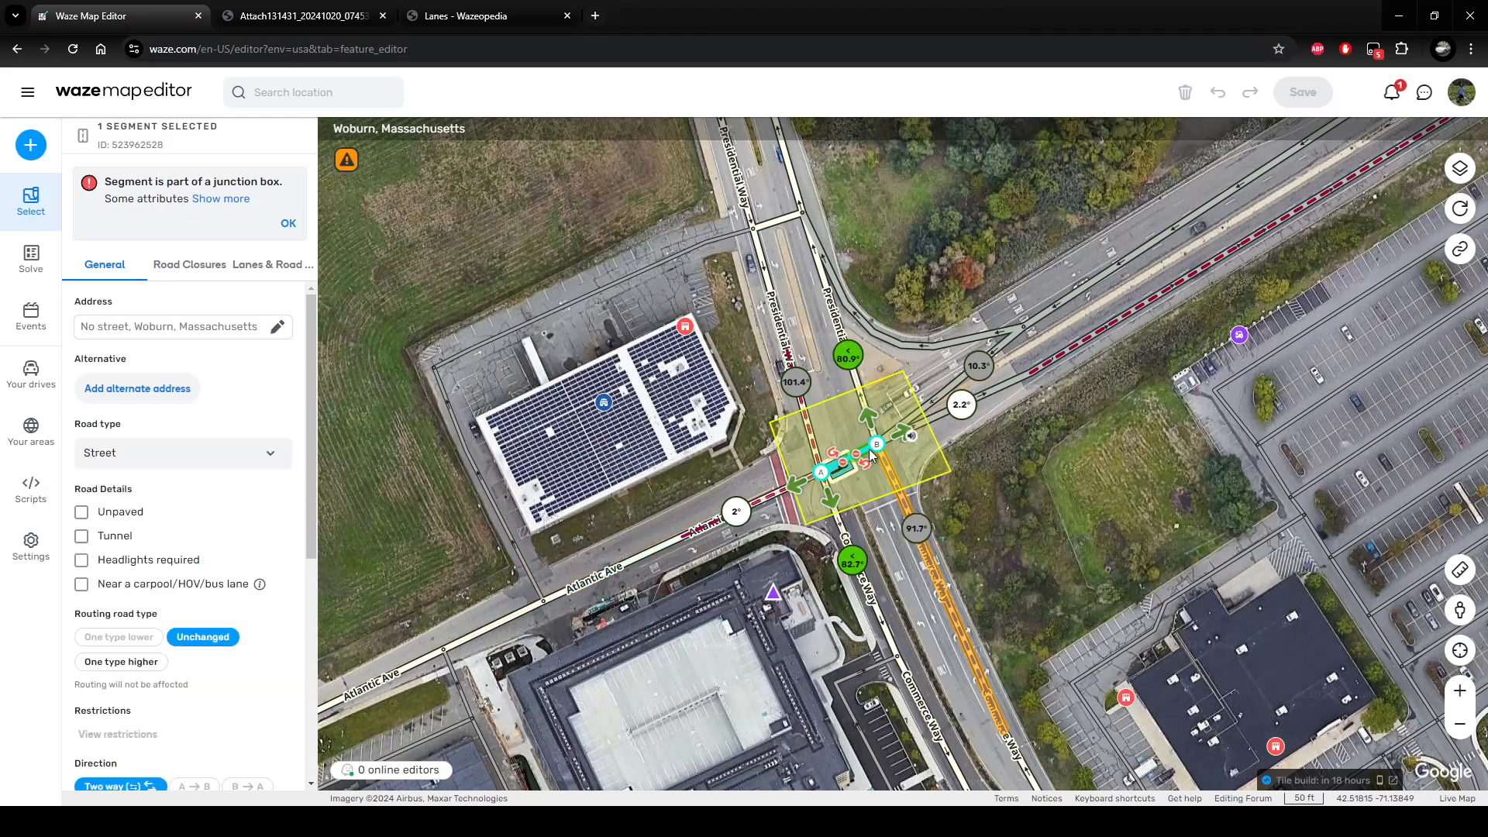
scroll(897, 455, "up", 1)
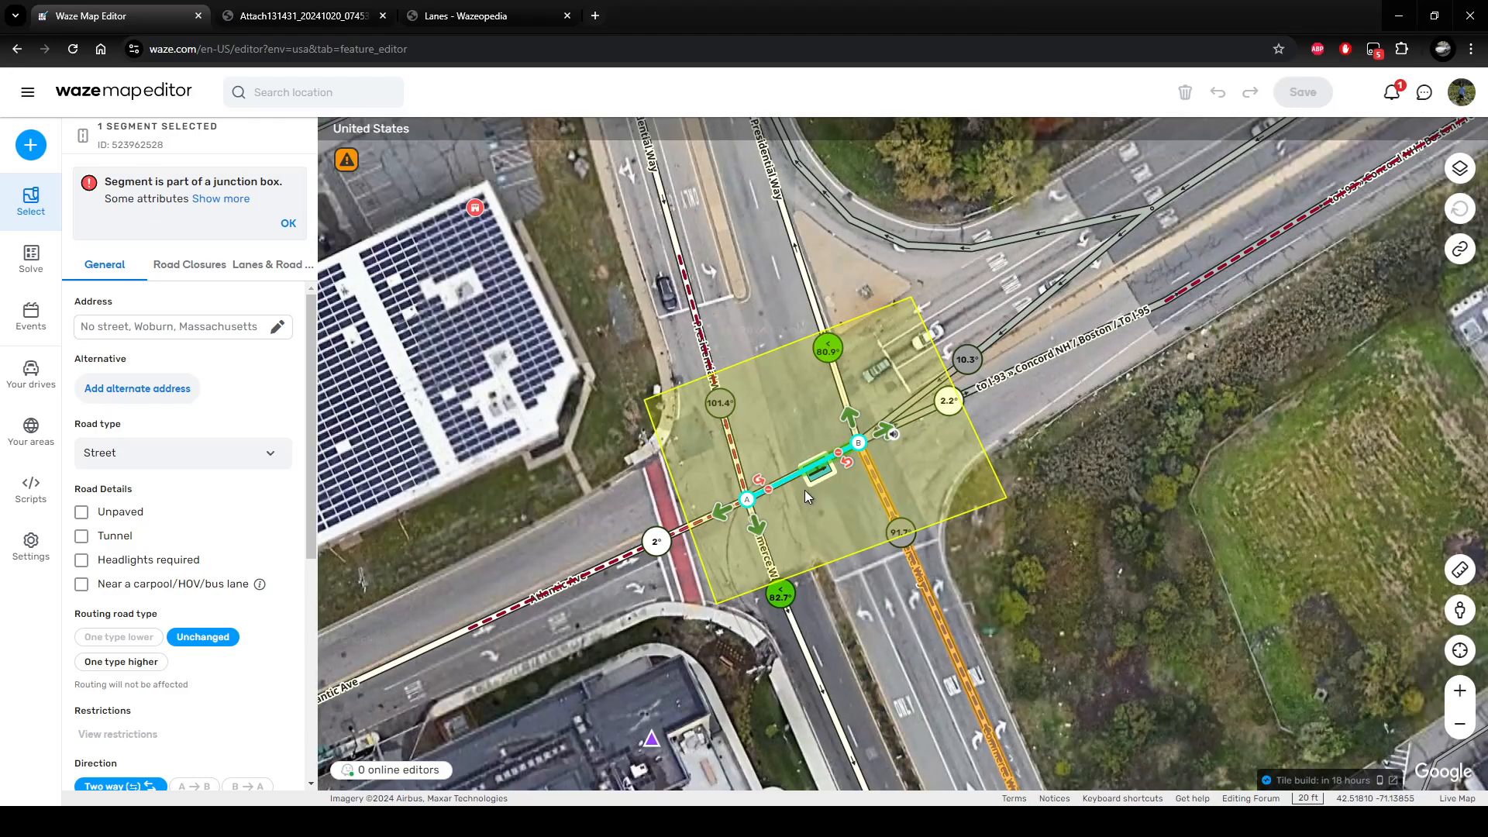
left_click(847, 480)
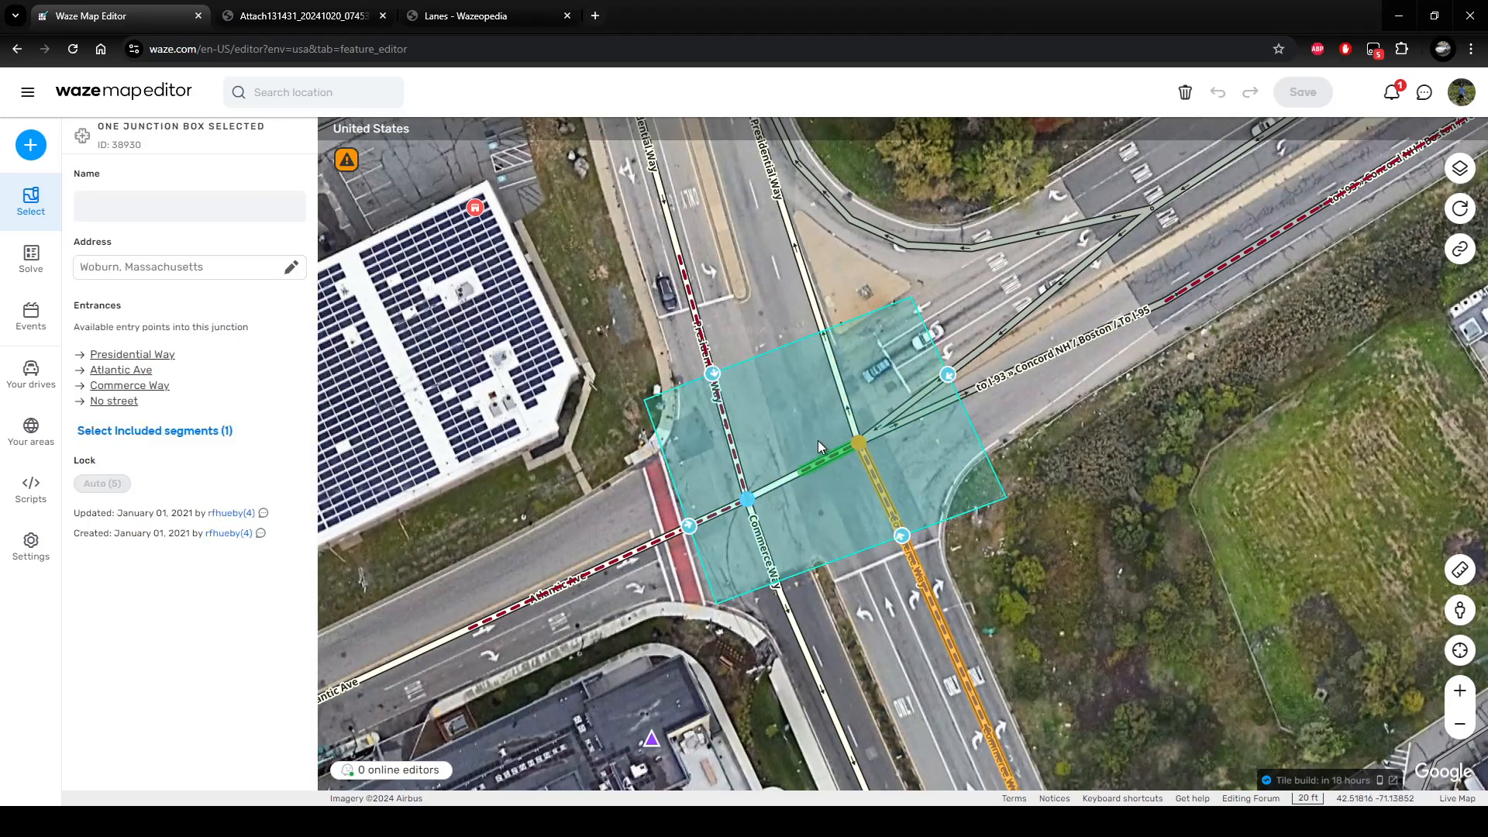
scroll(817, 440, "down", 2)
key("ctrl+Tab")
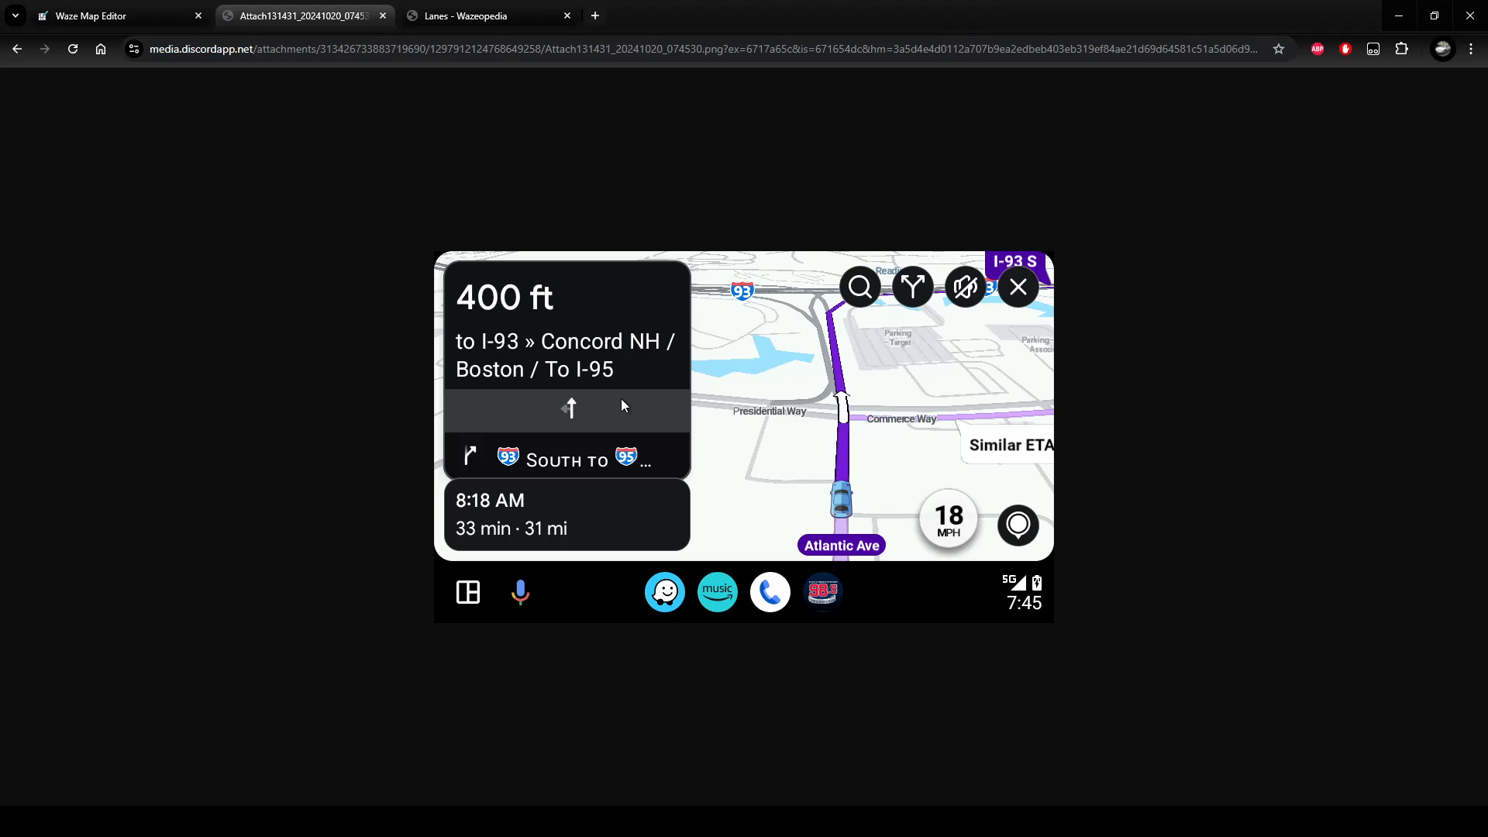
left_click(121, 14)
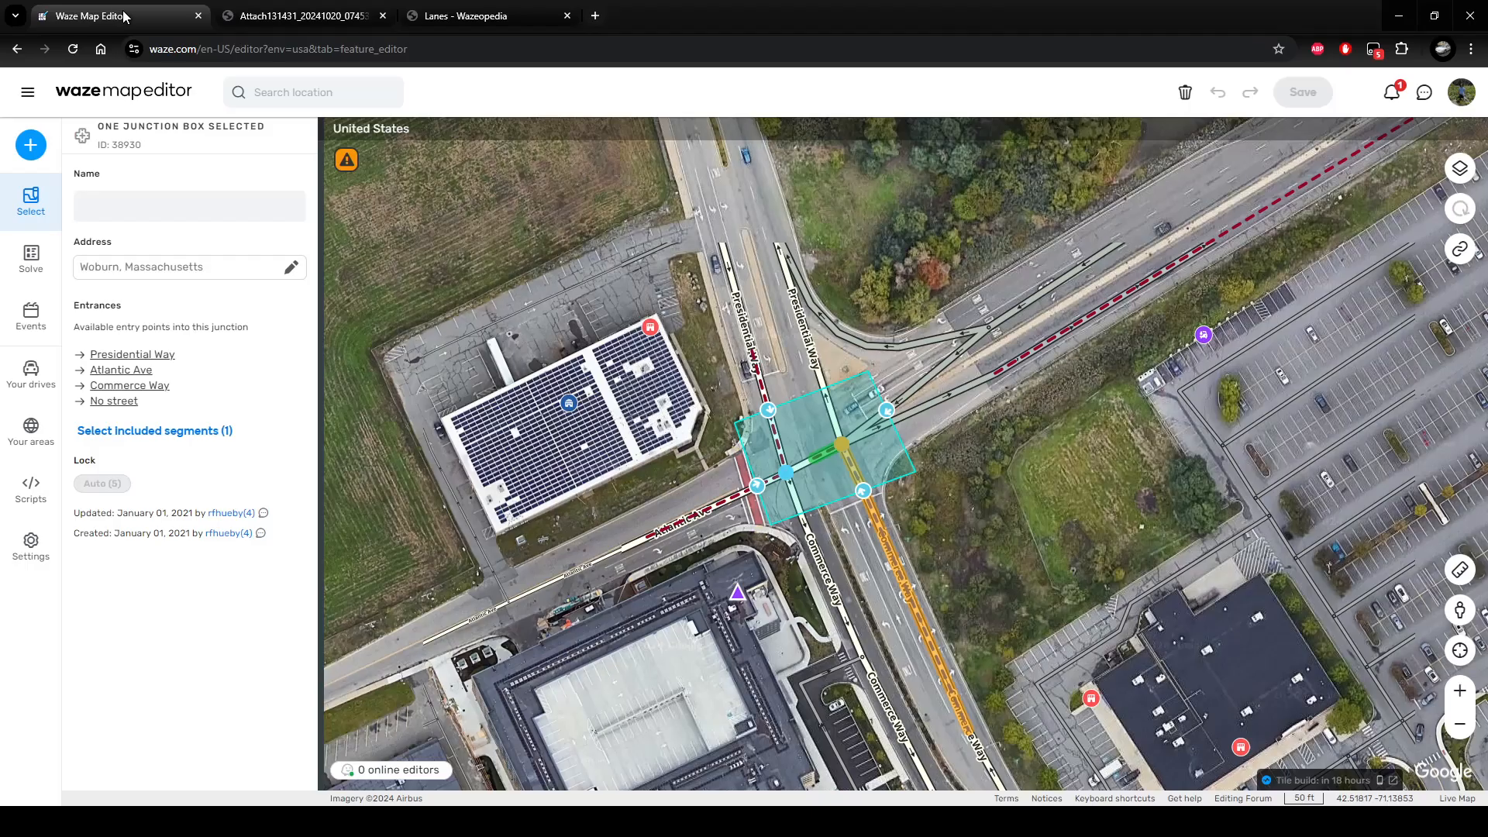
left_click(756, 516)
scroll(750, 477, "up", 1)
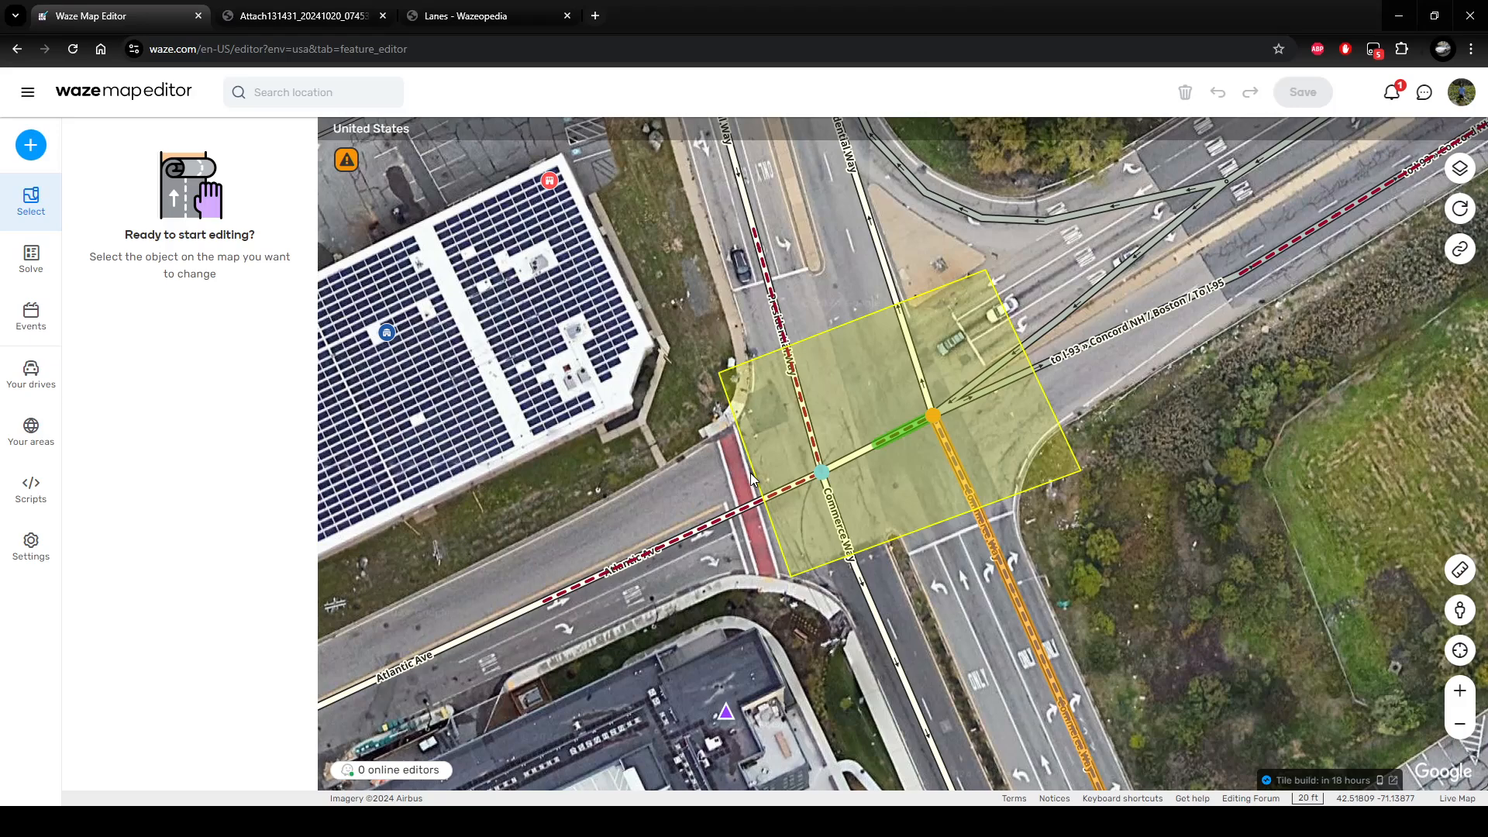
left_click(756, 454)
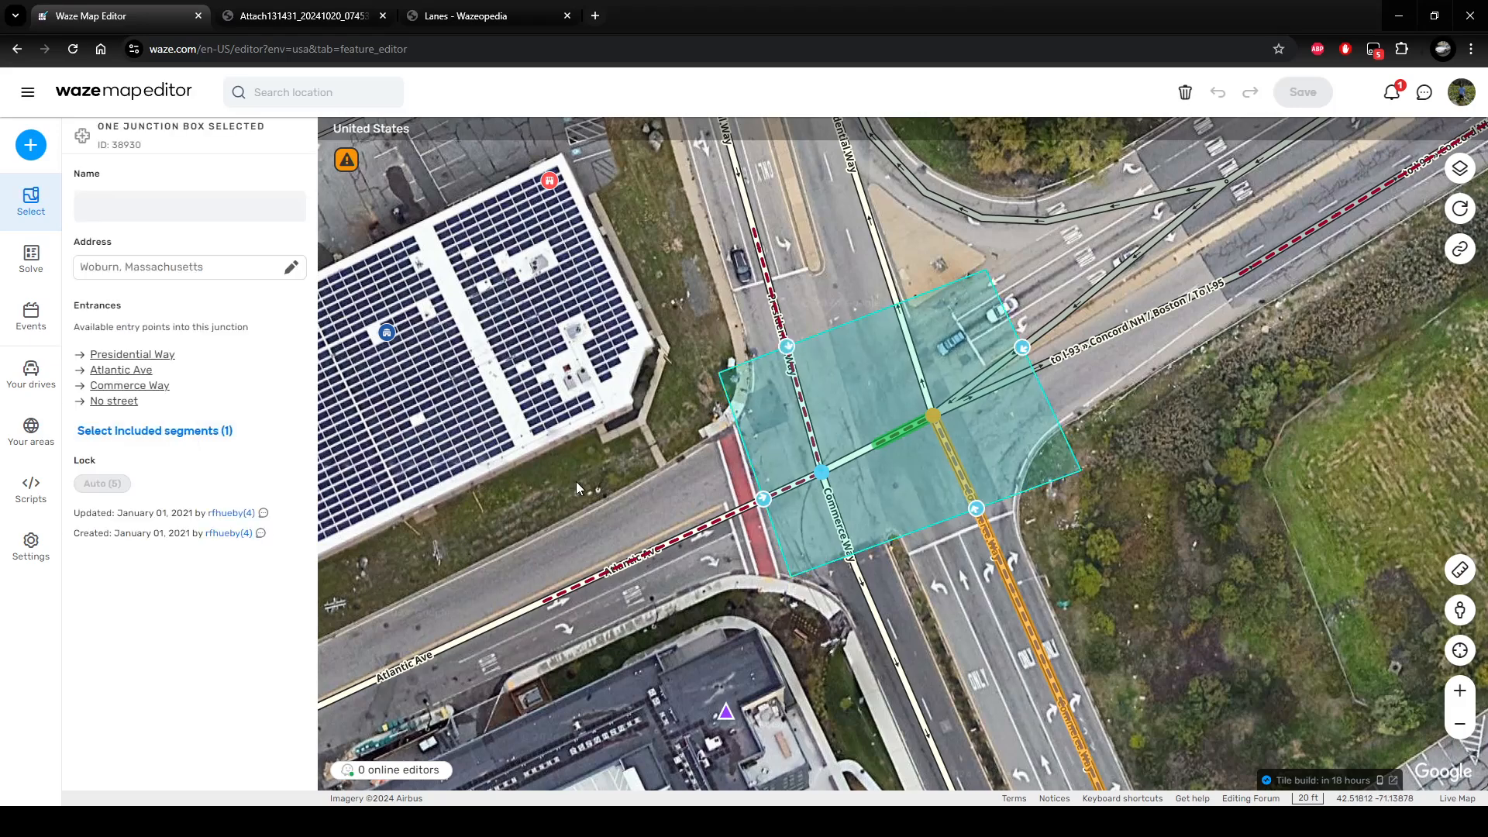
left_click(705, 486)
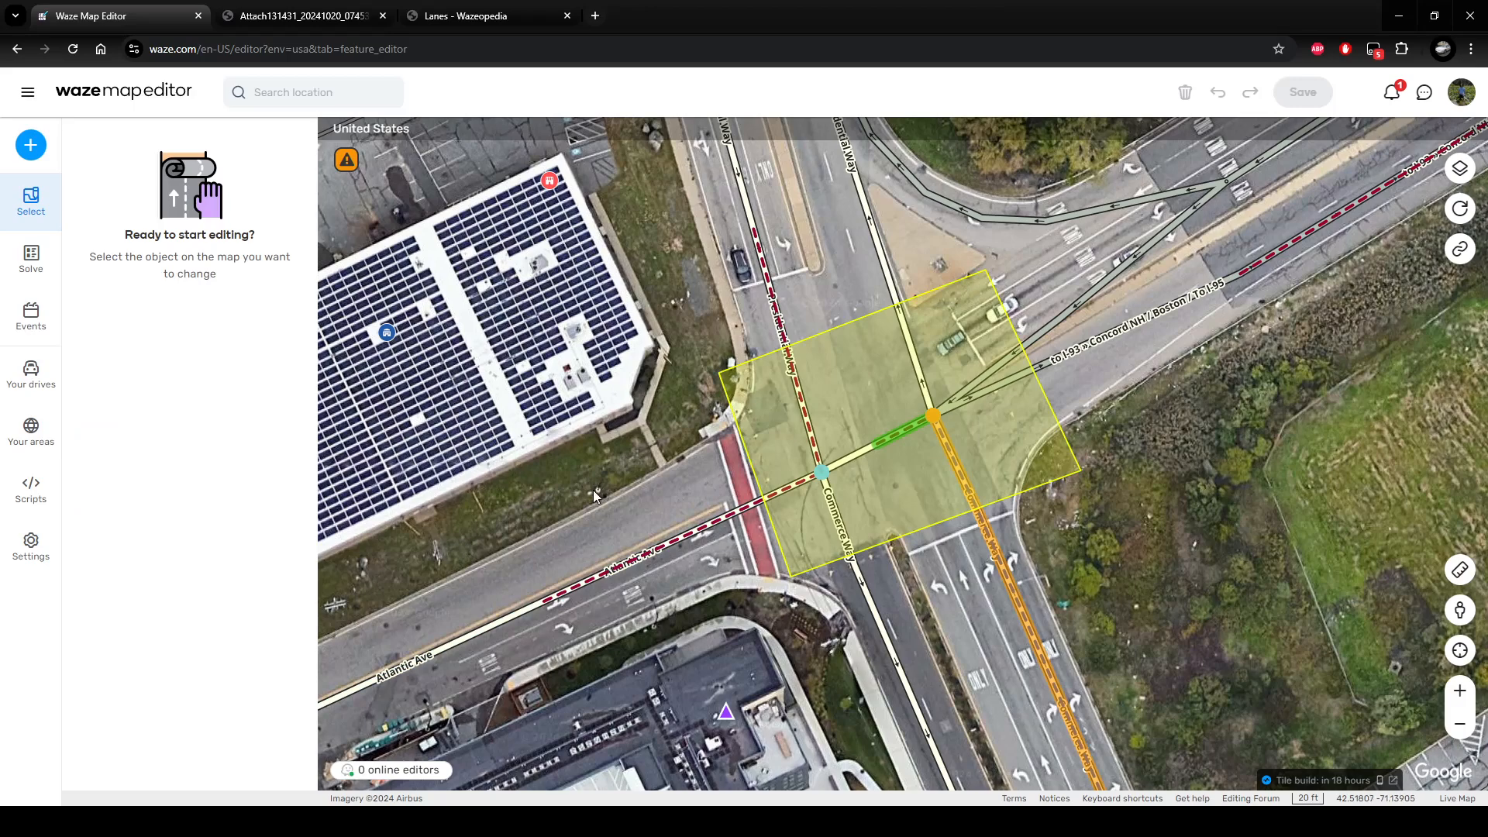
scroll(613, 508, "down", 1)
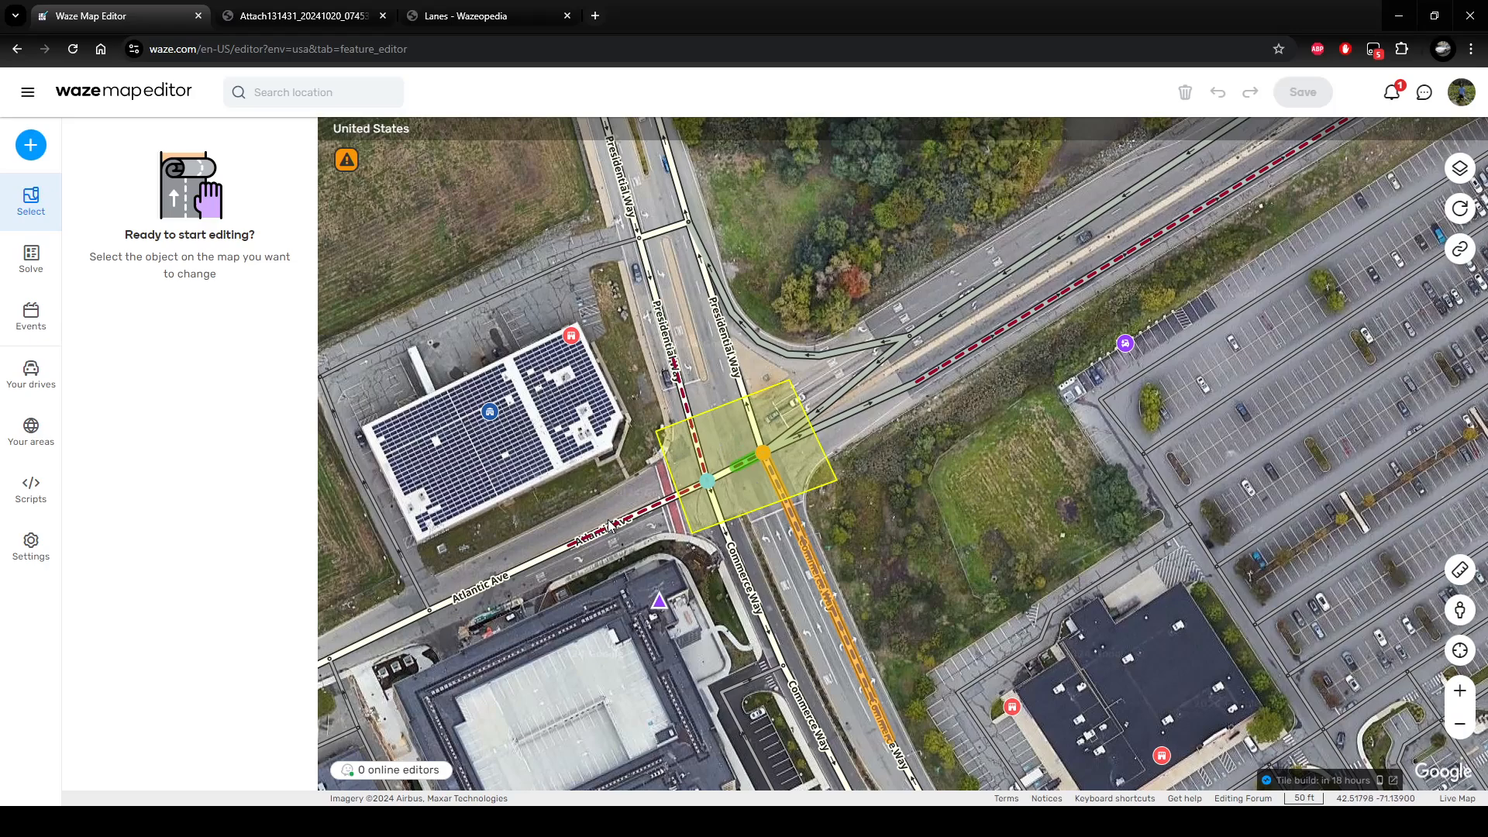
Remove the eastbound lane guidance from the short segment inside the junction box by clearing its number of lanes.
left_click(738, 469)
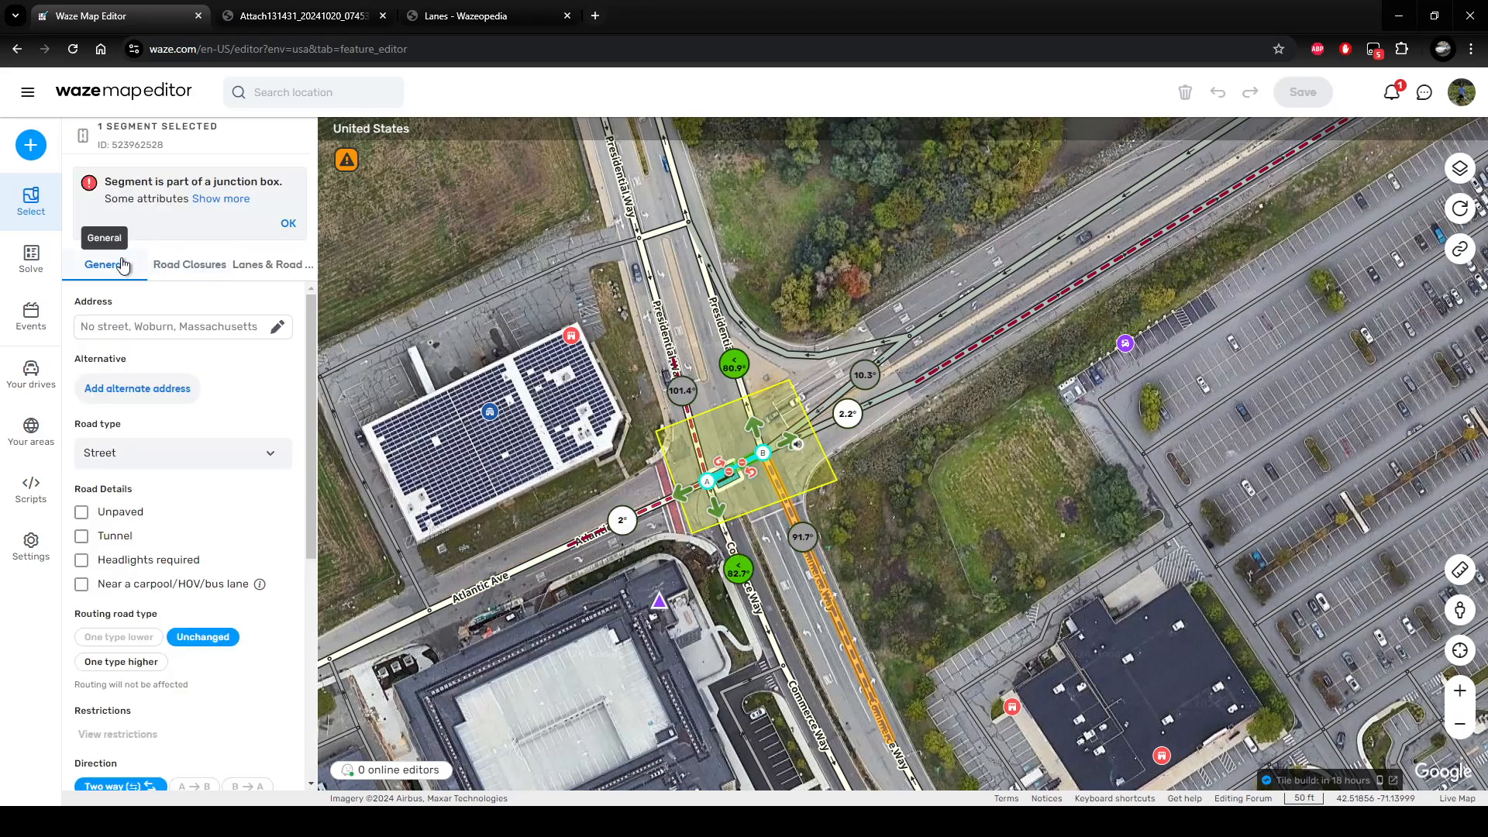
left_click(256, 265)
left_click(159, 465)
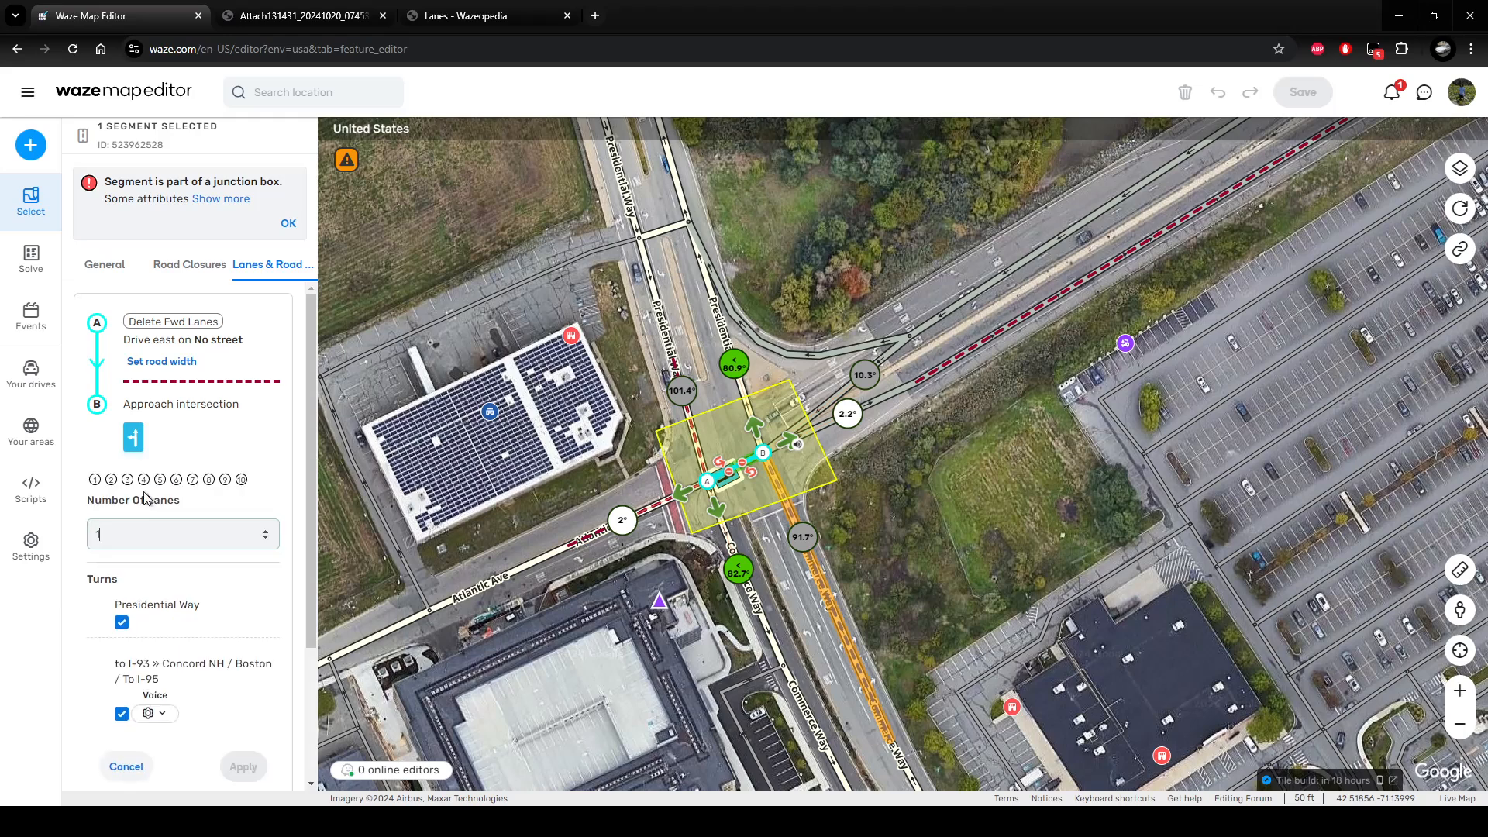
left_click_drag(101, 539, 89, 535)
key("BackSpace")
left_click(241, 587)
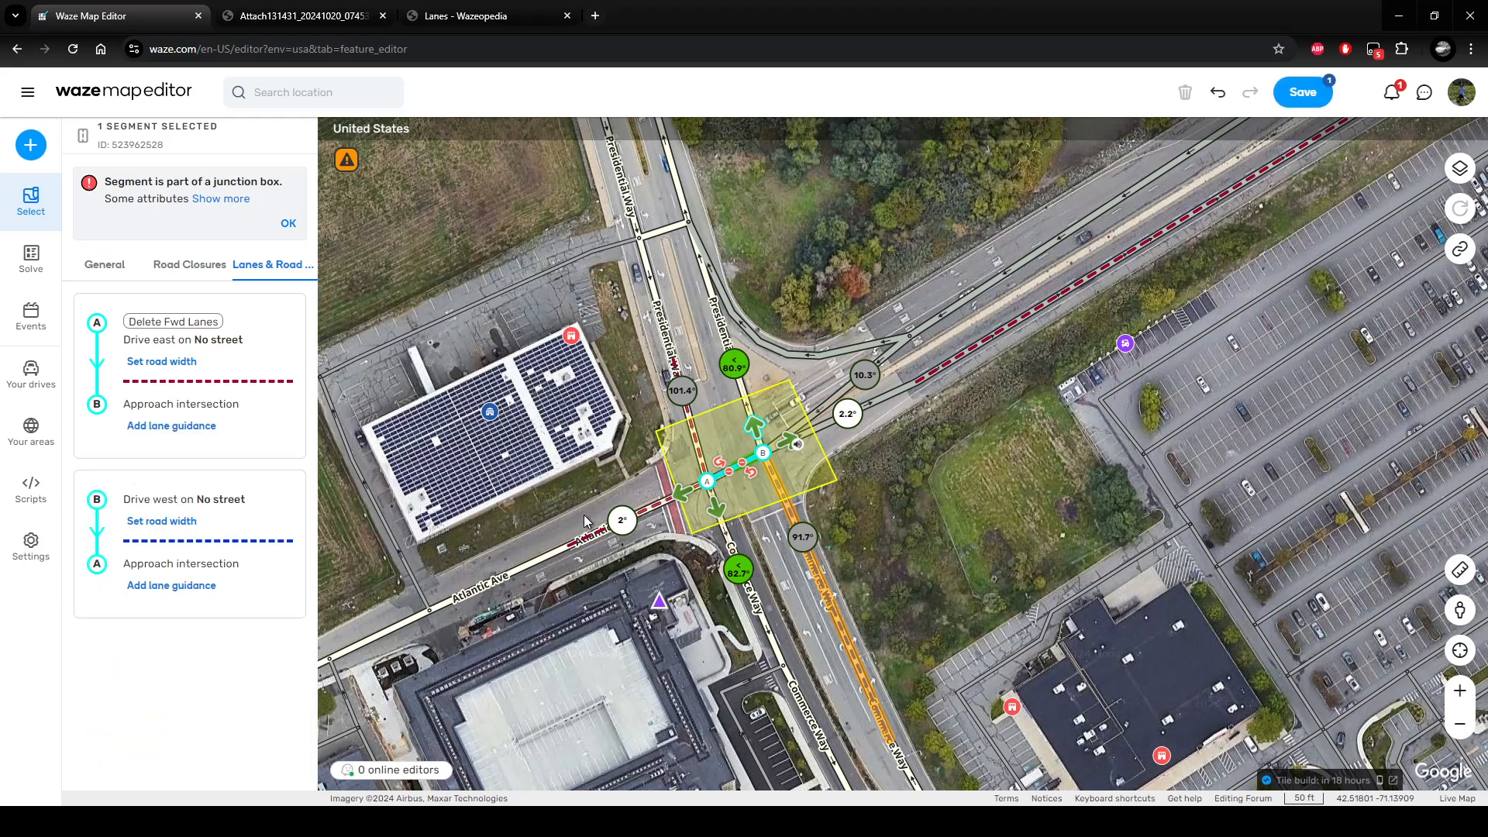
Review the eastbound Atlantic Ave lane guidance, including its far turns, without editing it.
left_click(592, 534)
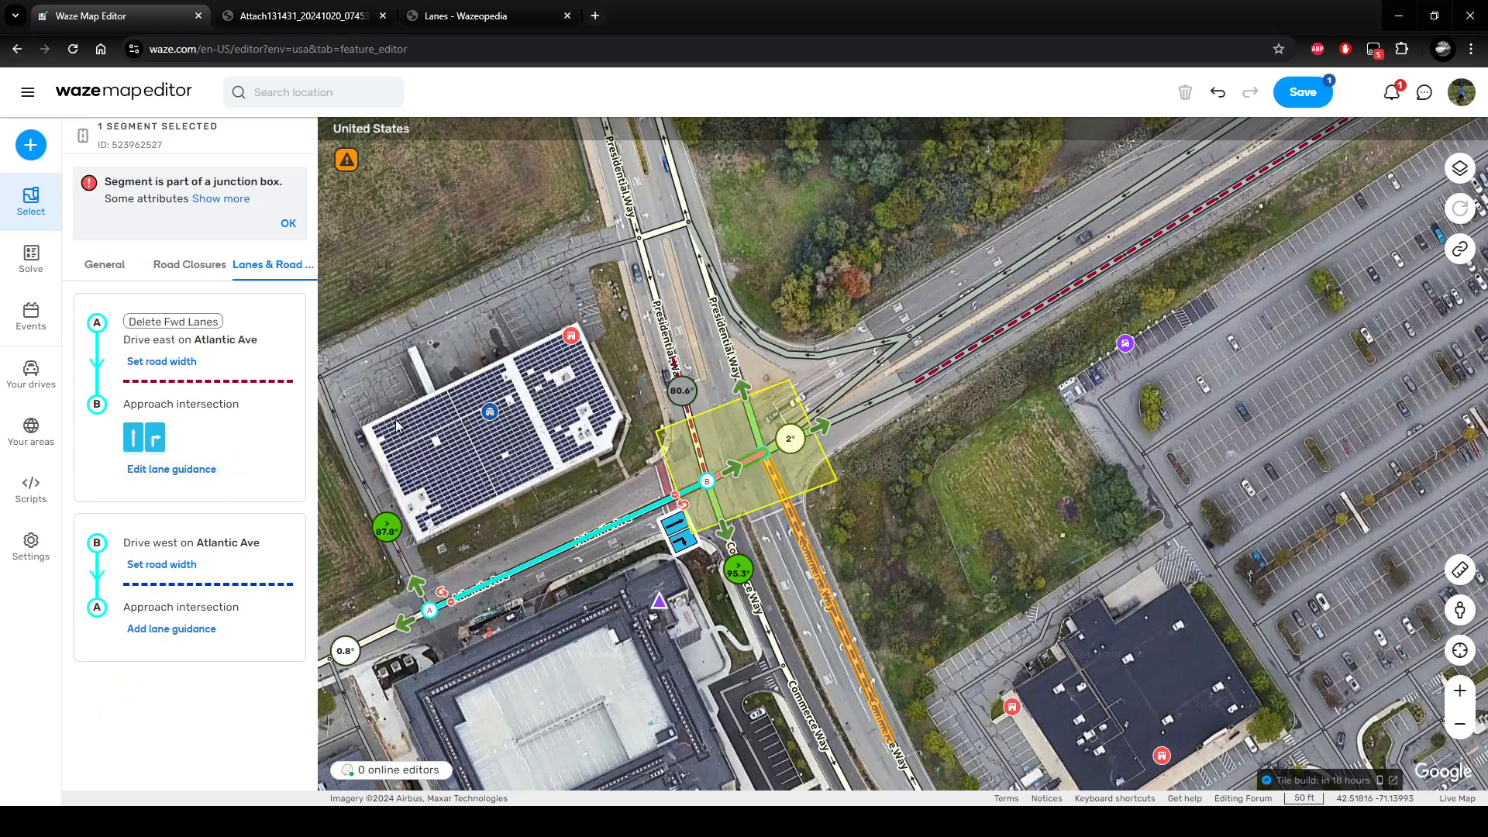
left_click(200, 471)
scroll(189, 519, "down", 3)
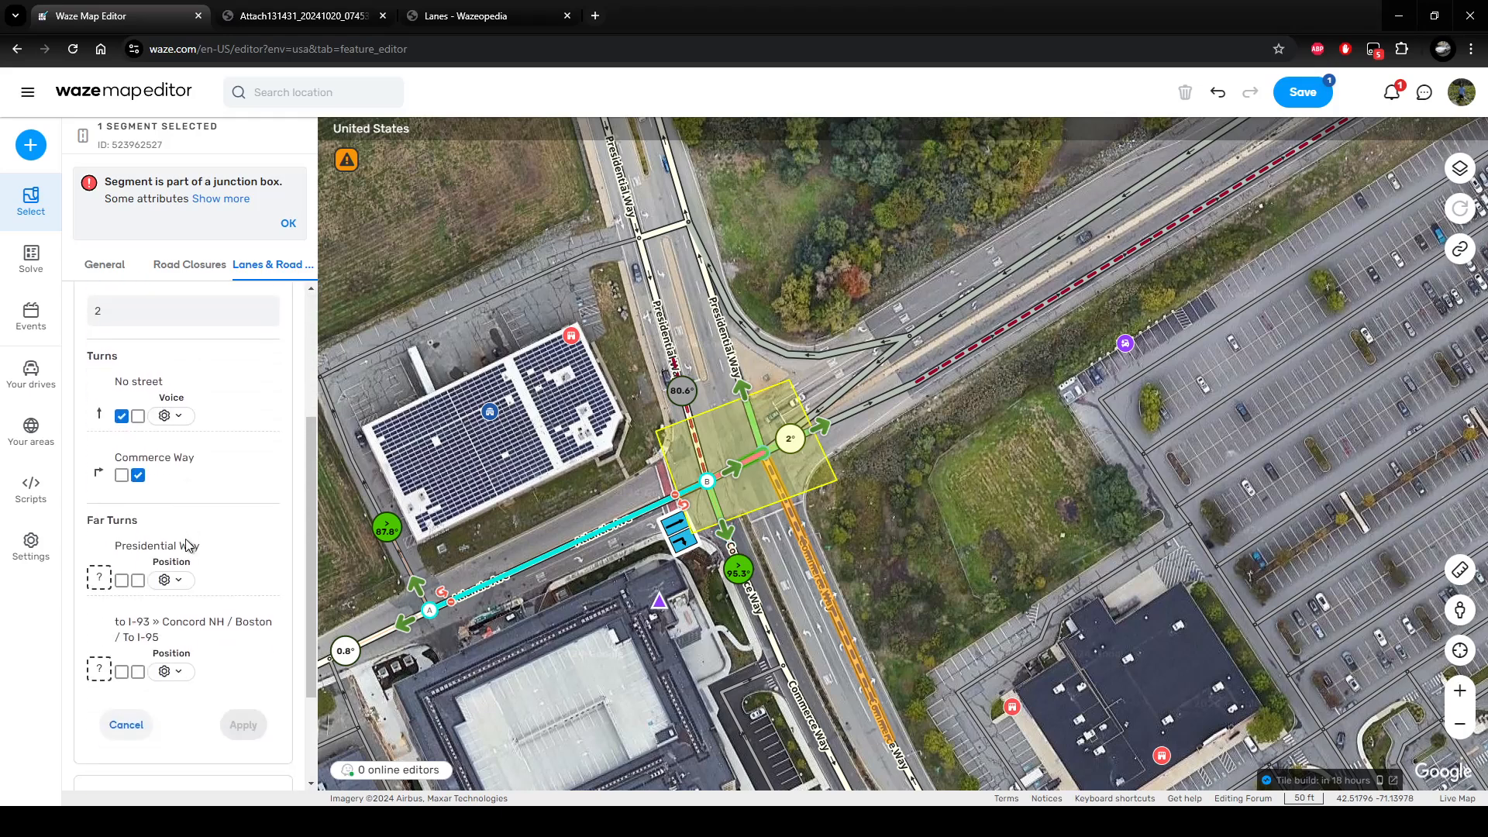
left_click(138, 725)
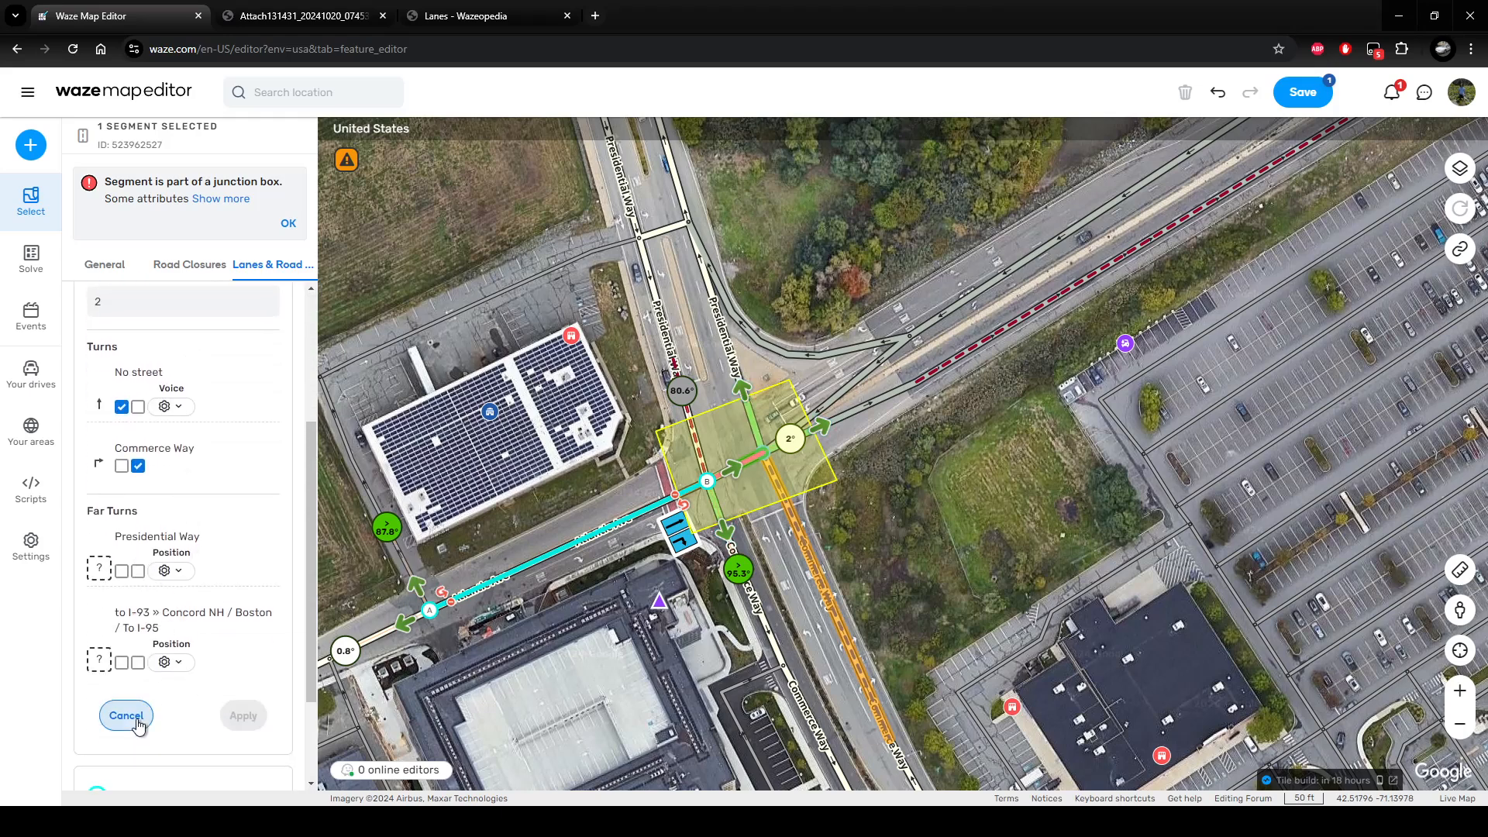
Examine the southwestbound ramp northeast of the intersection and the point where it splits.
left_click(968, 261)
left_click(975, 294)
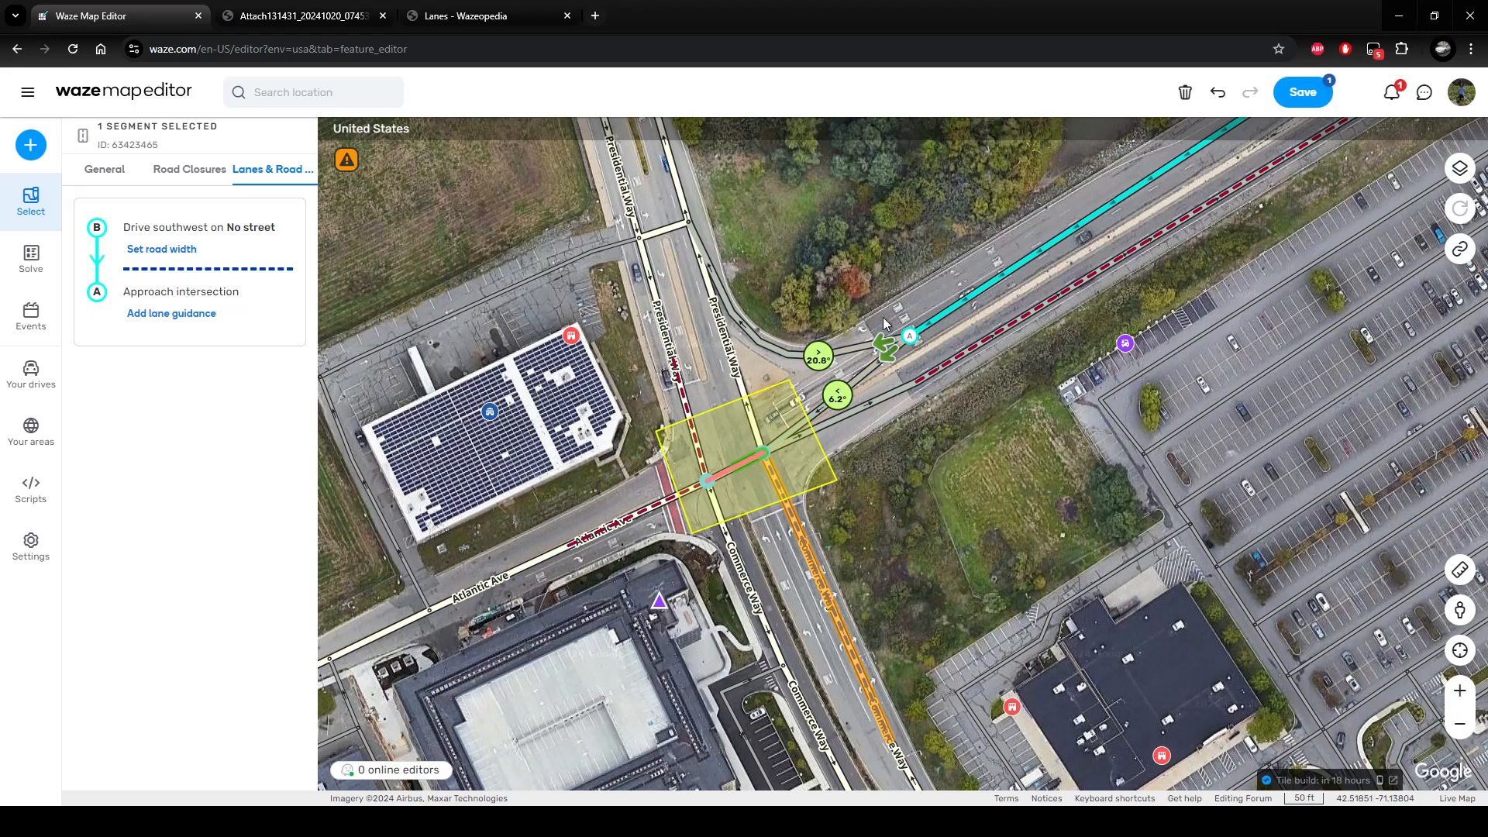
scroll(861, 353, "up", 1)
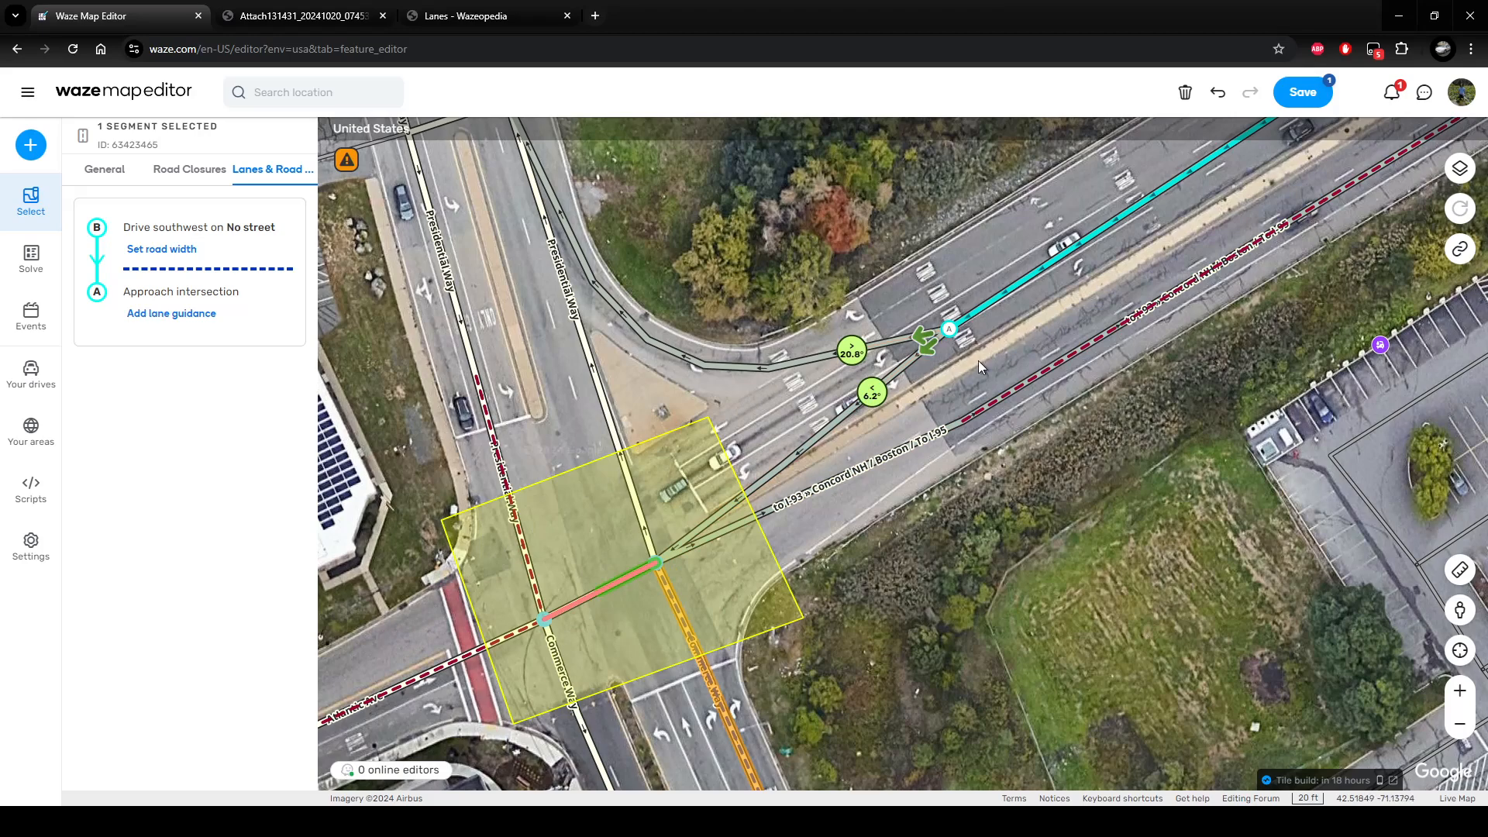
scroll(900, 412, "down", 1)
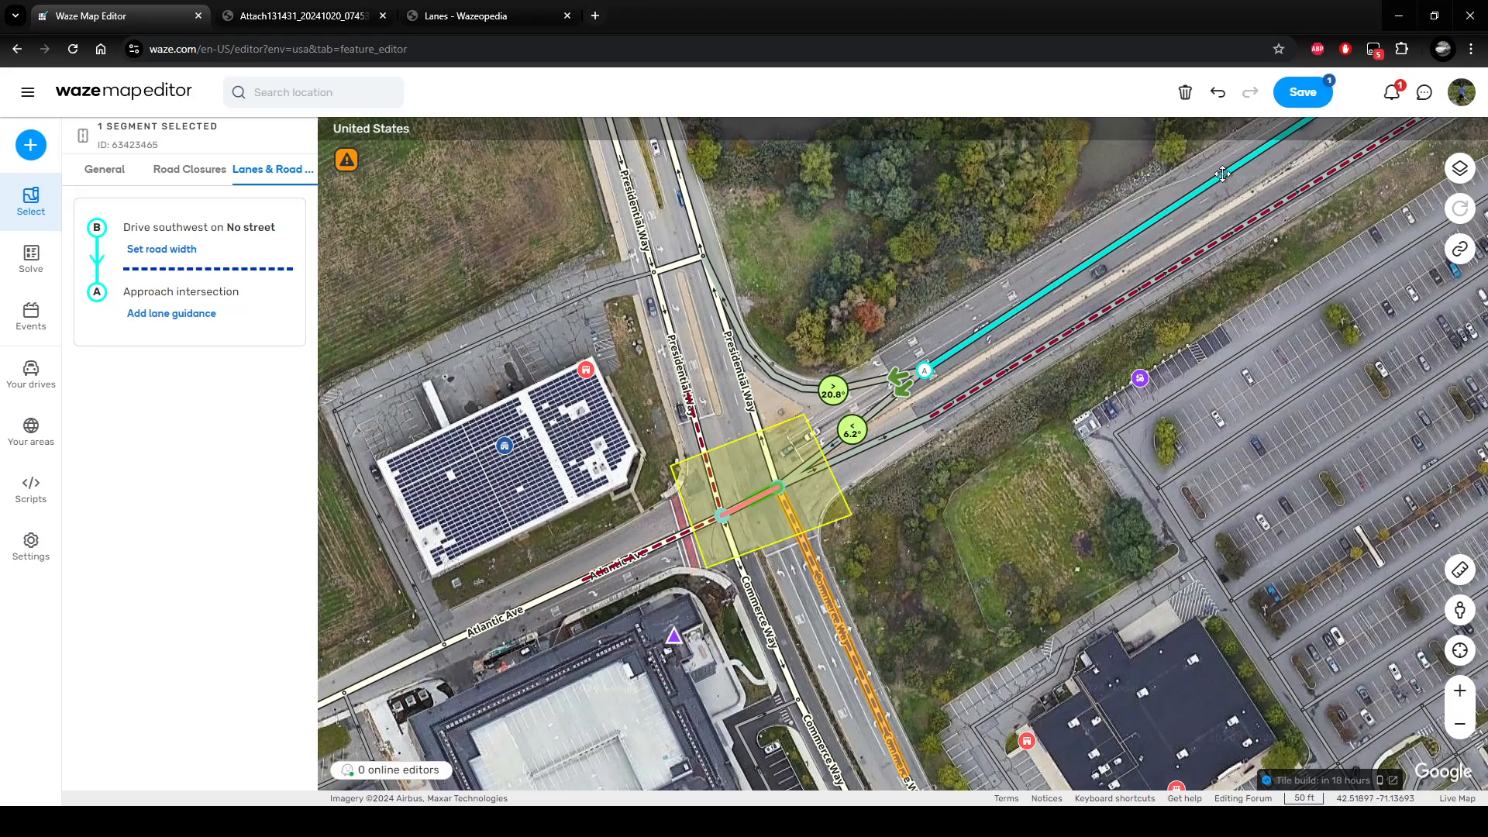
left_click(1127, 258)
scroll(1127, 258, "up", 1)
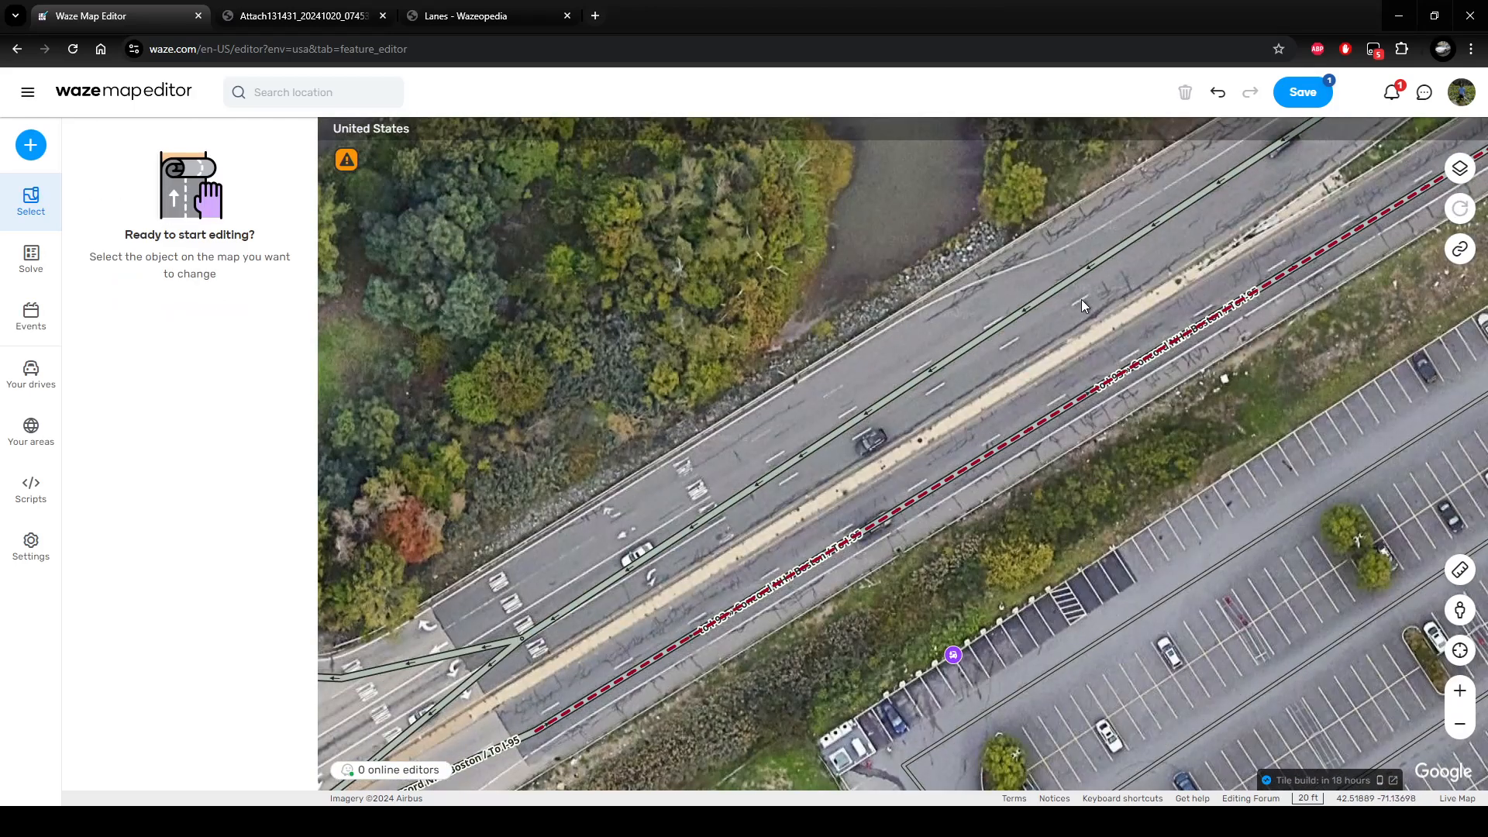
Delete the junction box over the Atlantic Ave and Commerce Way intersection and save the edits.
left_click_drag(493, 756, 1060, 376)
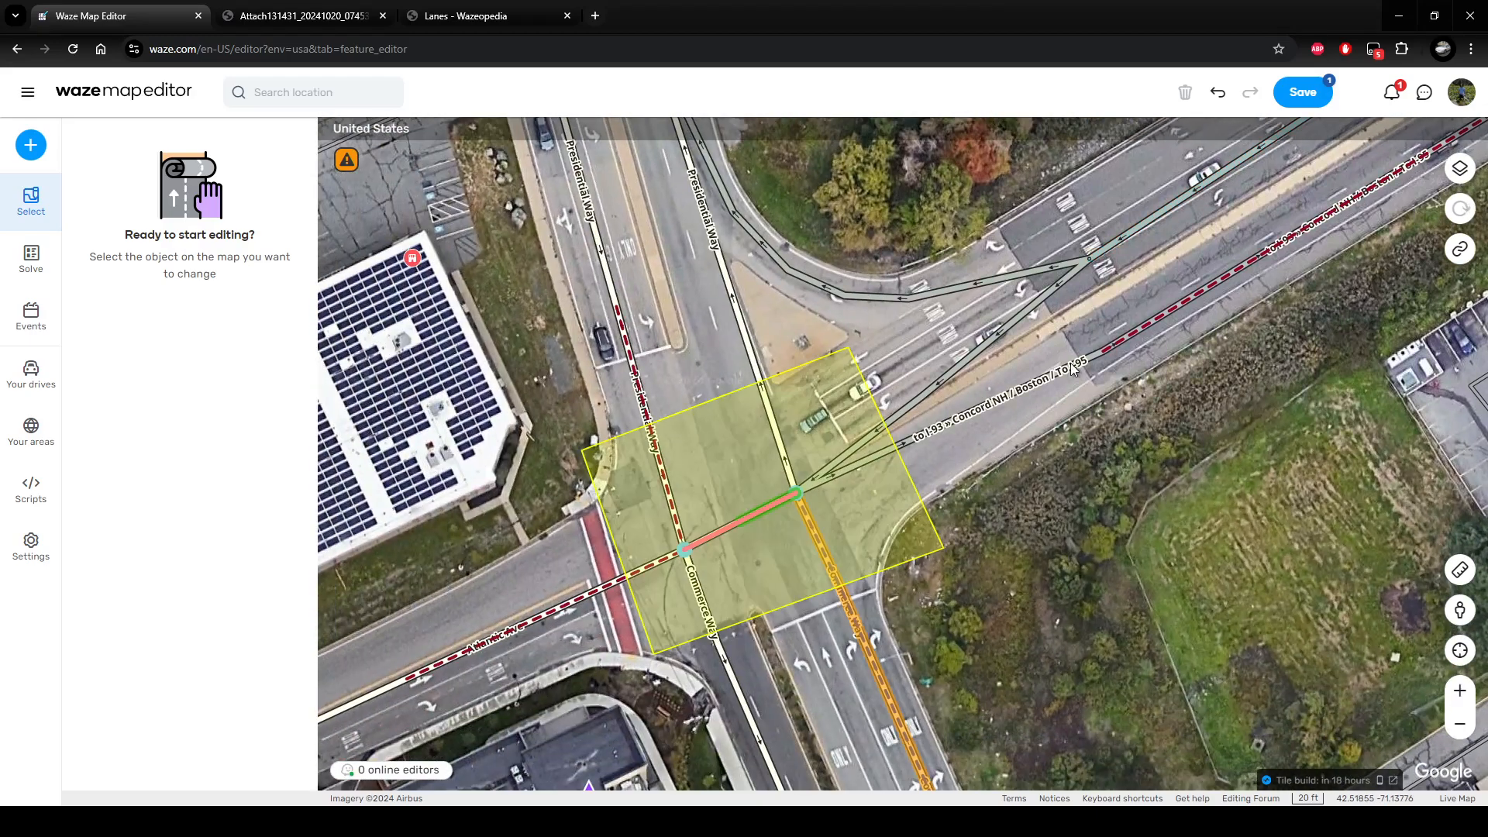
scroll(1061, 375, "down", 1)
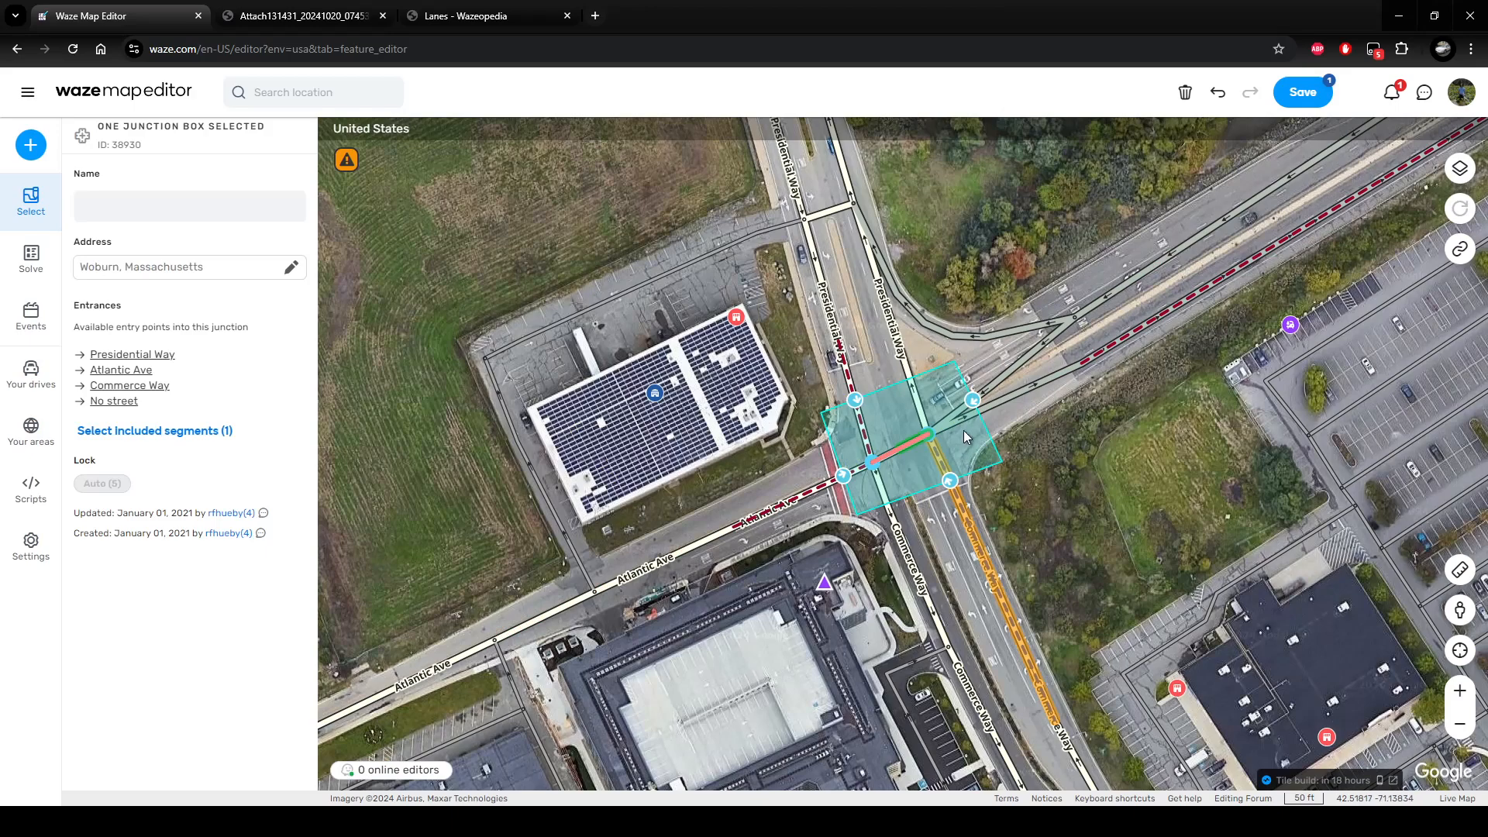
key("Delete")
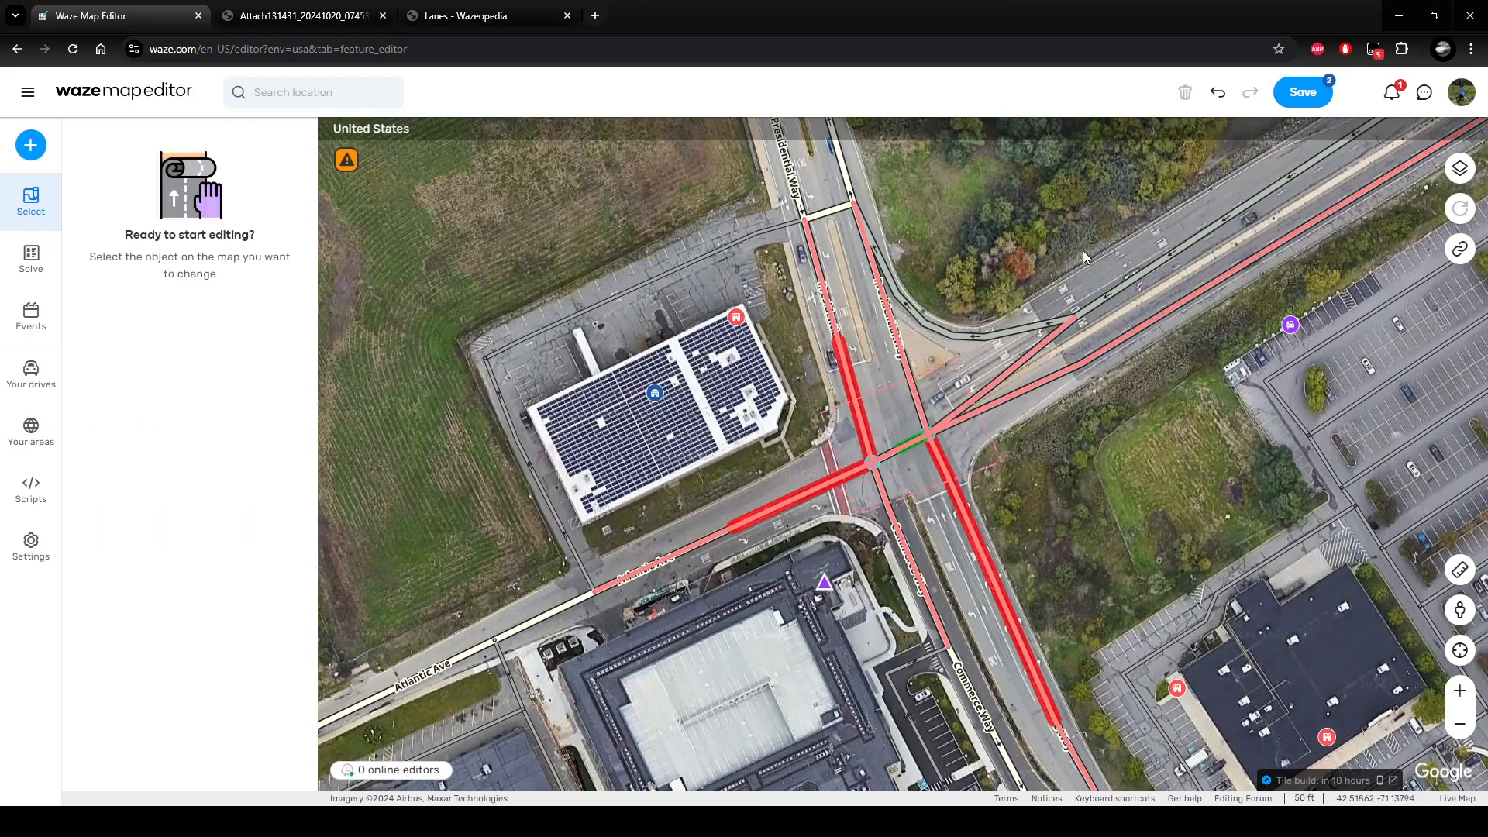
left_click(1303, 91)
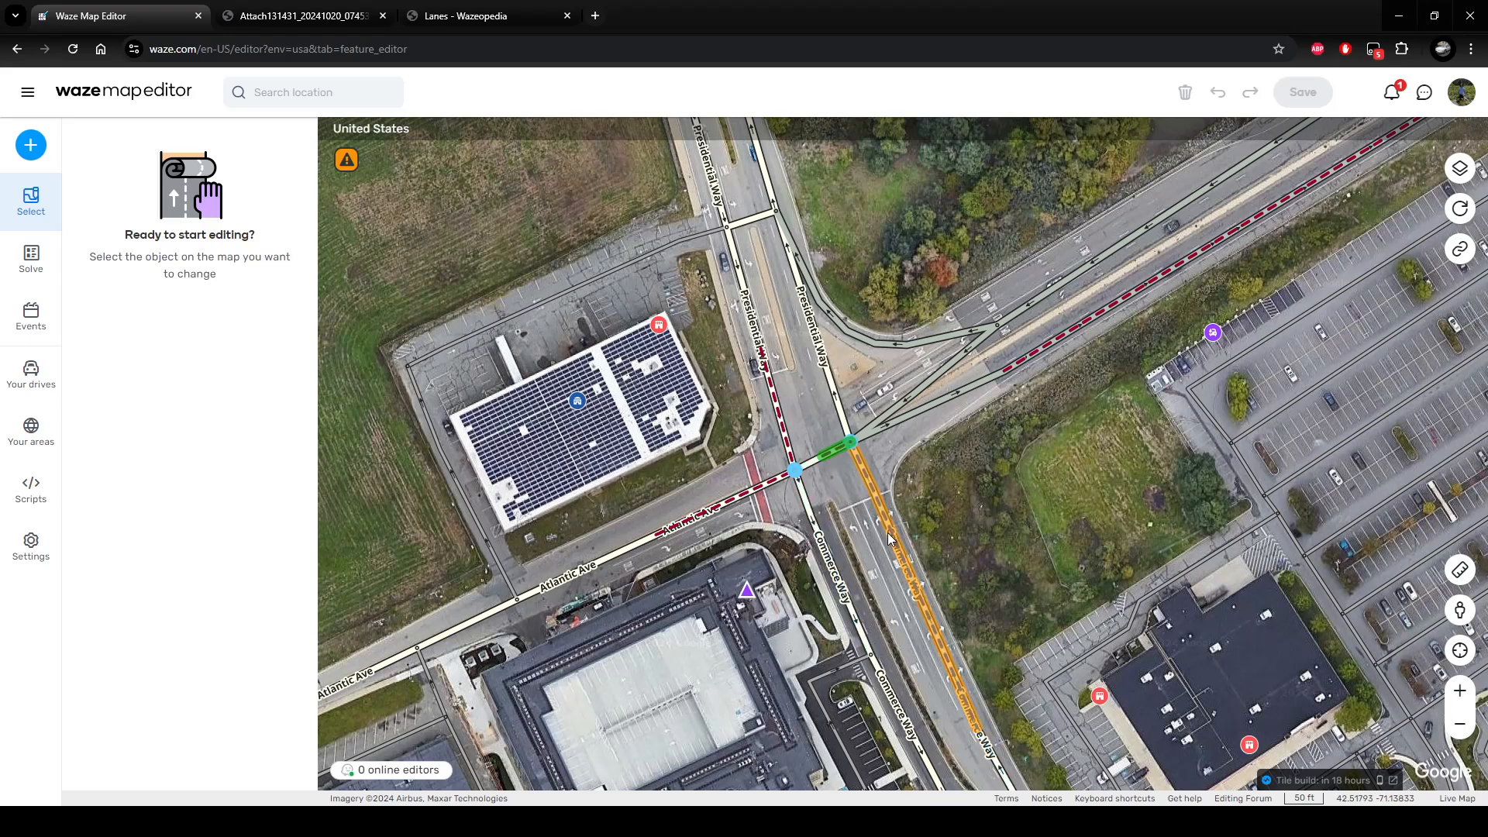
Shift the node where the crossover north of the intersection meets northbound Presidential Way slightly southwest, following the GPS points.
scroll(797, 310, "up", 1)
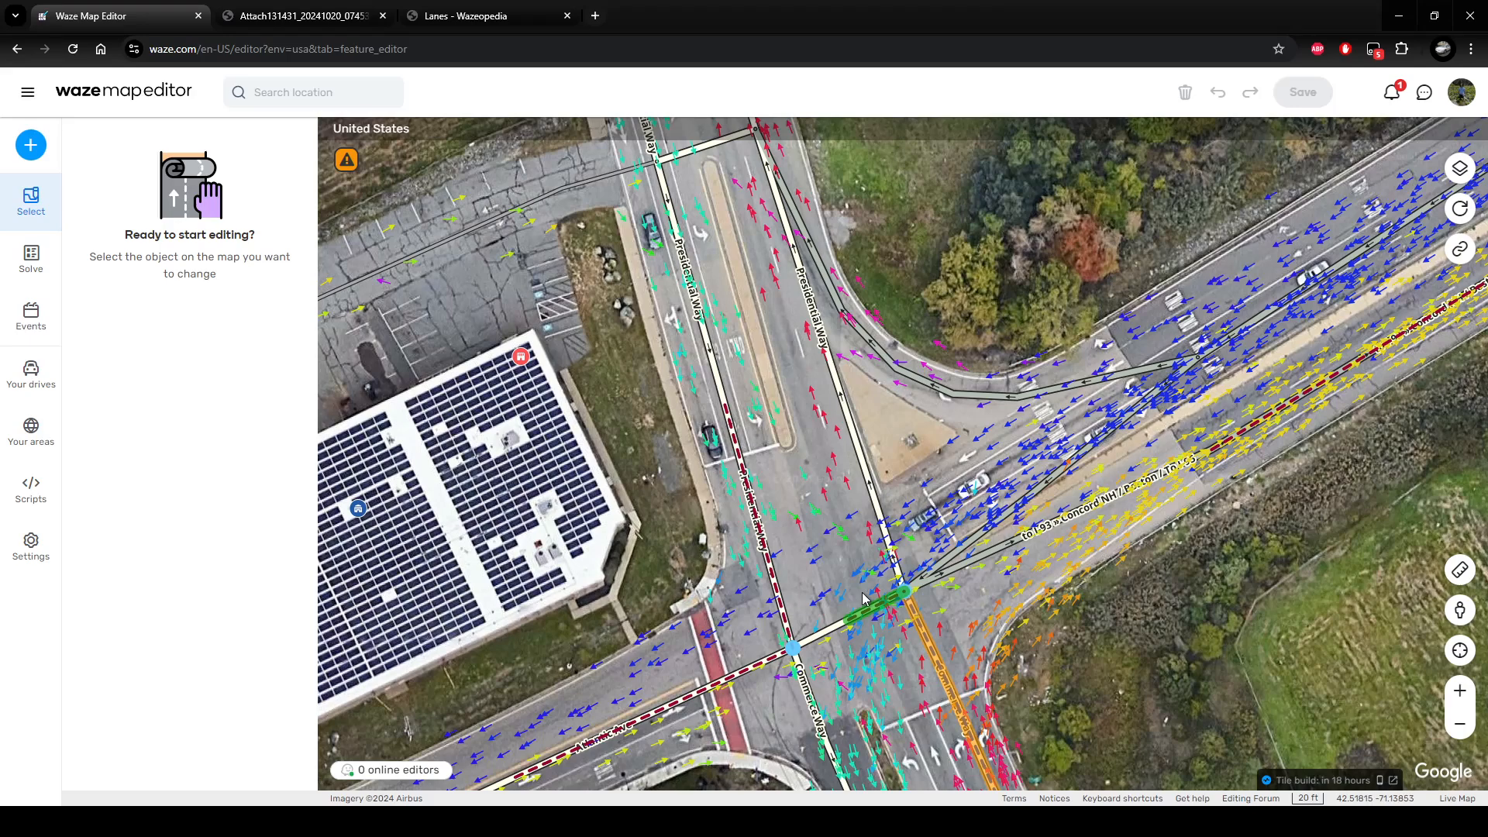
left_click_drag(863, 593, 793, 348)
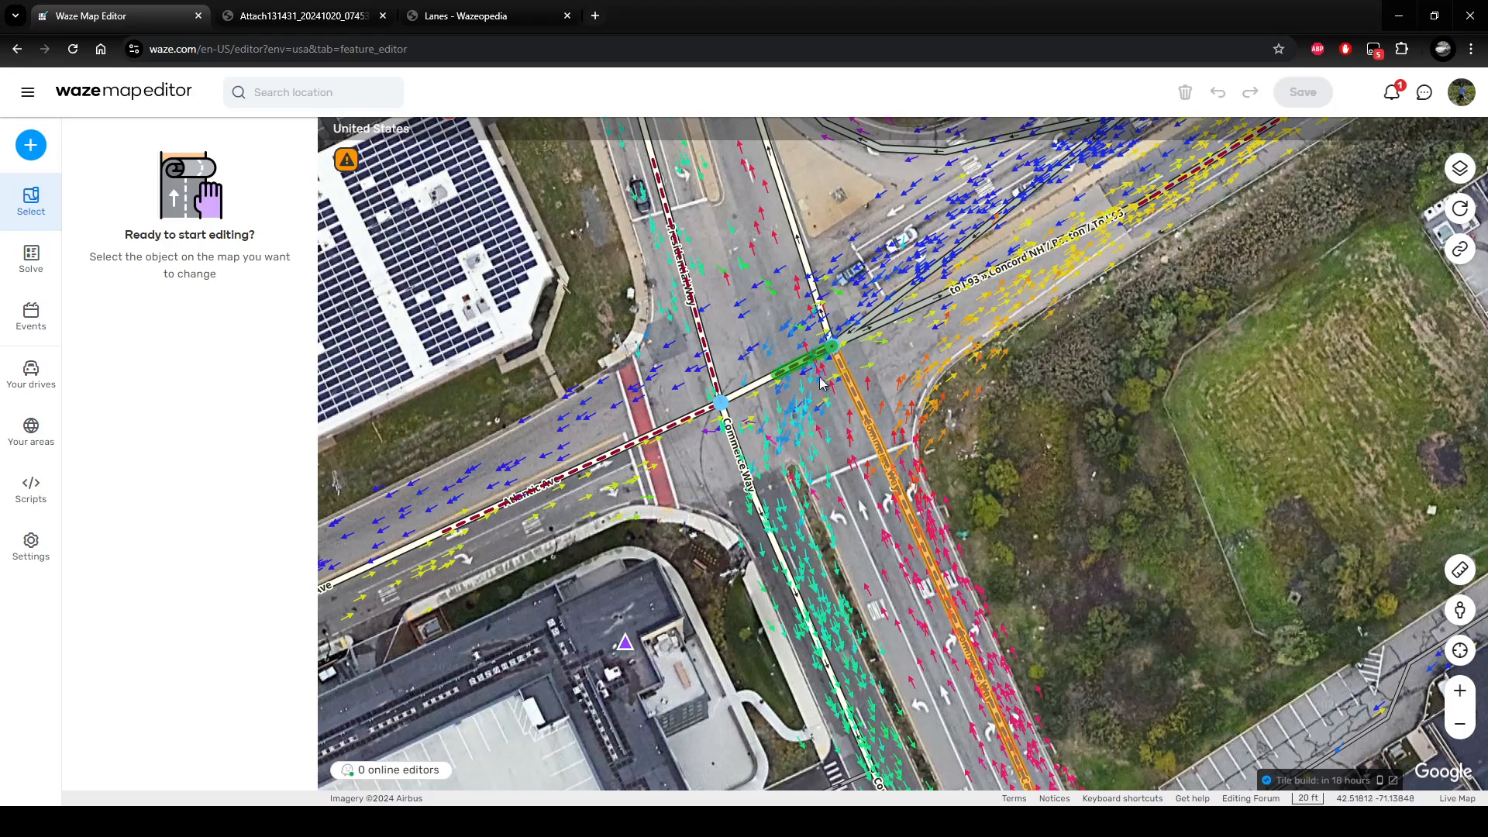
left_click_drag(754, 212, 833, 500)
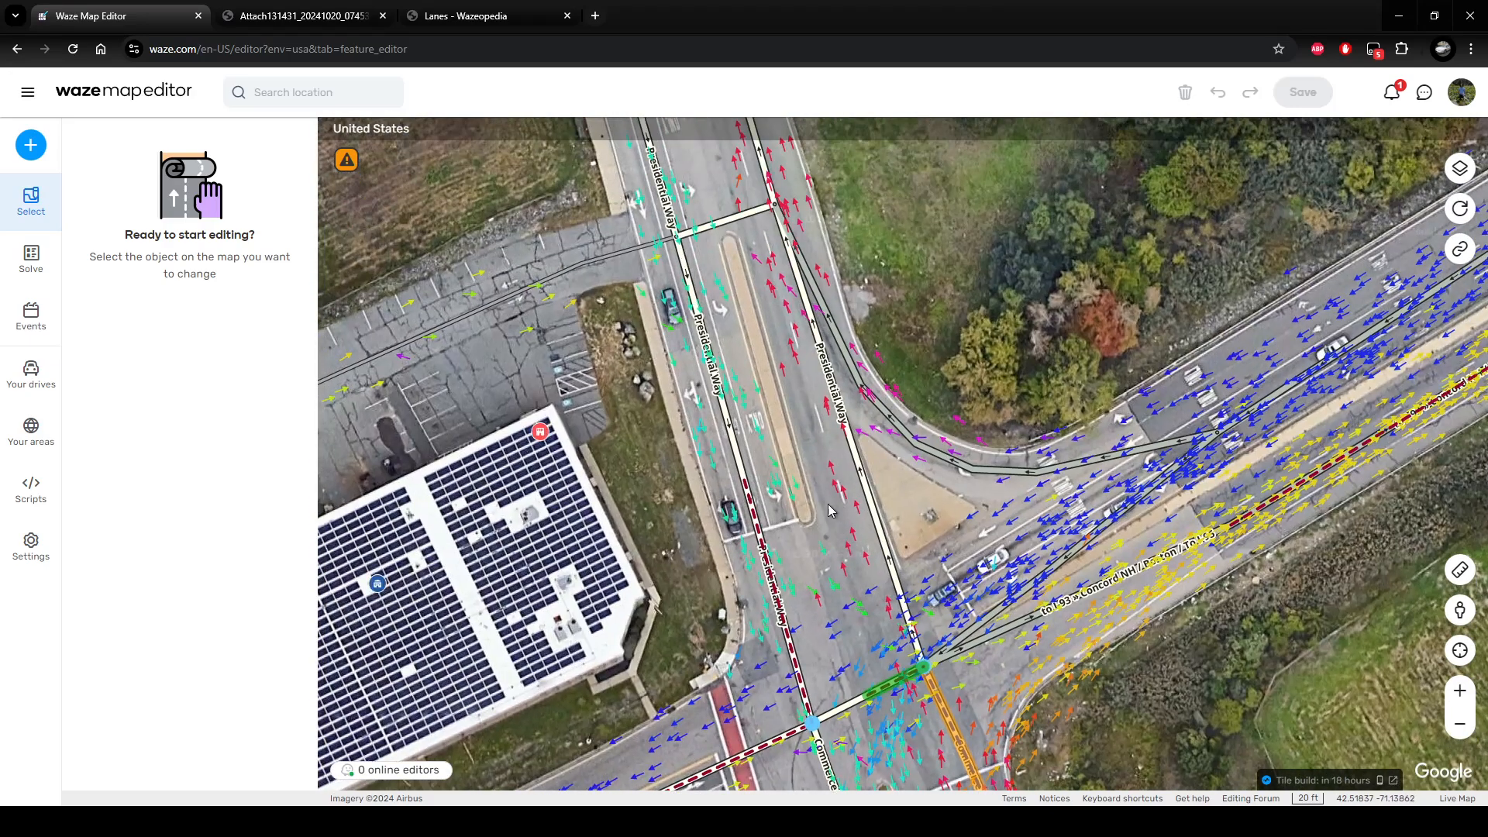
left_click_drag(767, 246, 818, 345)
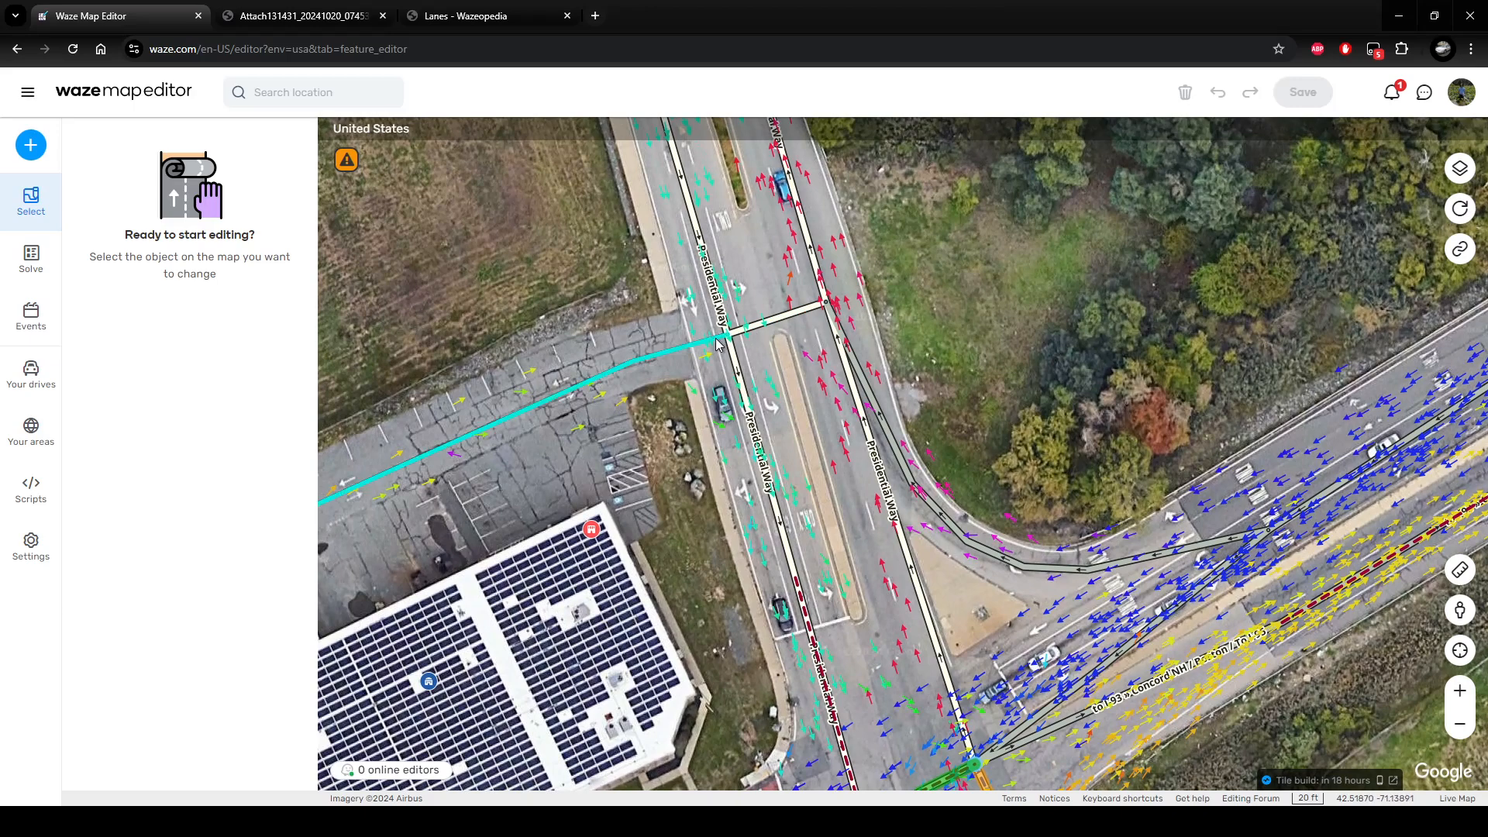
left_click(824, 301)
left_click_drag(824, 301, 810, 312)
left_click_drag(933, 638, 902, 467)
key("Escape")
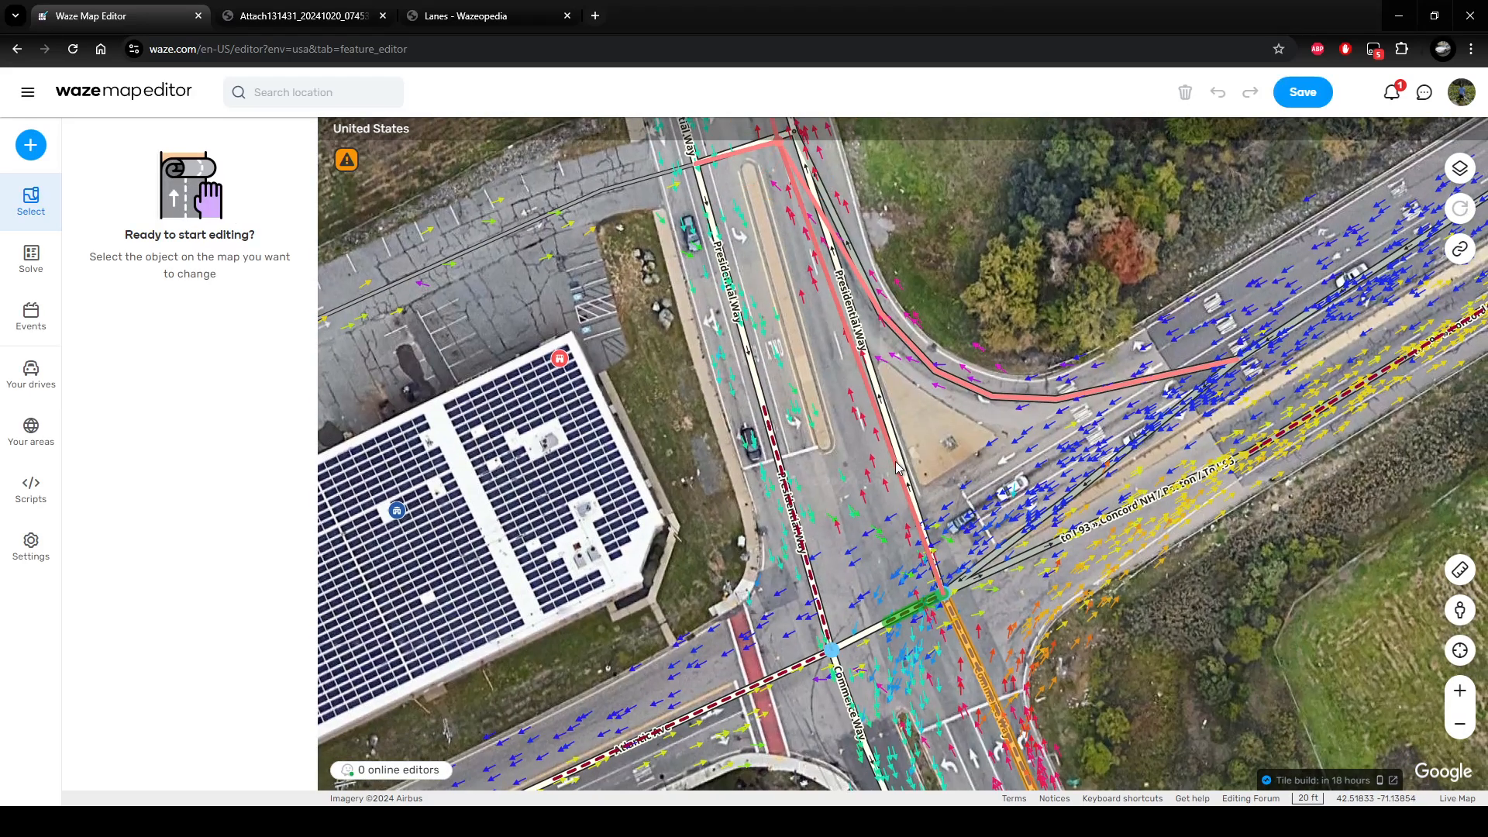
Reshape the northbound Presidential Way and Commerce Way segments on either side of the intersection, bending both westward onto the travelled lanes.
left_click(886, 435)
left_click_drag(886, 435, 864, 432)
left_click_drag(844, 515, 770, 300)
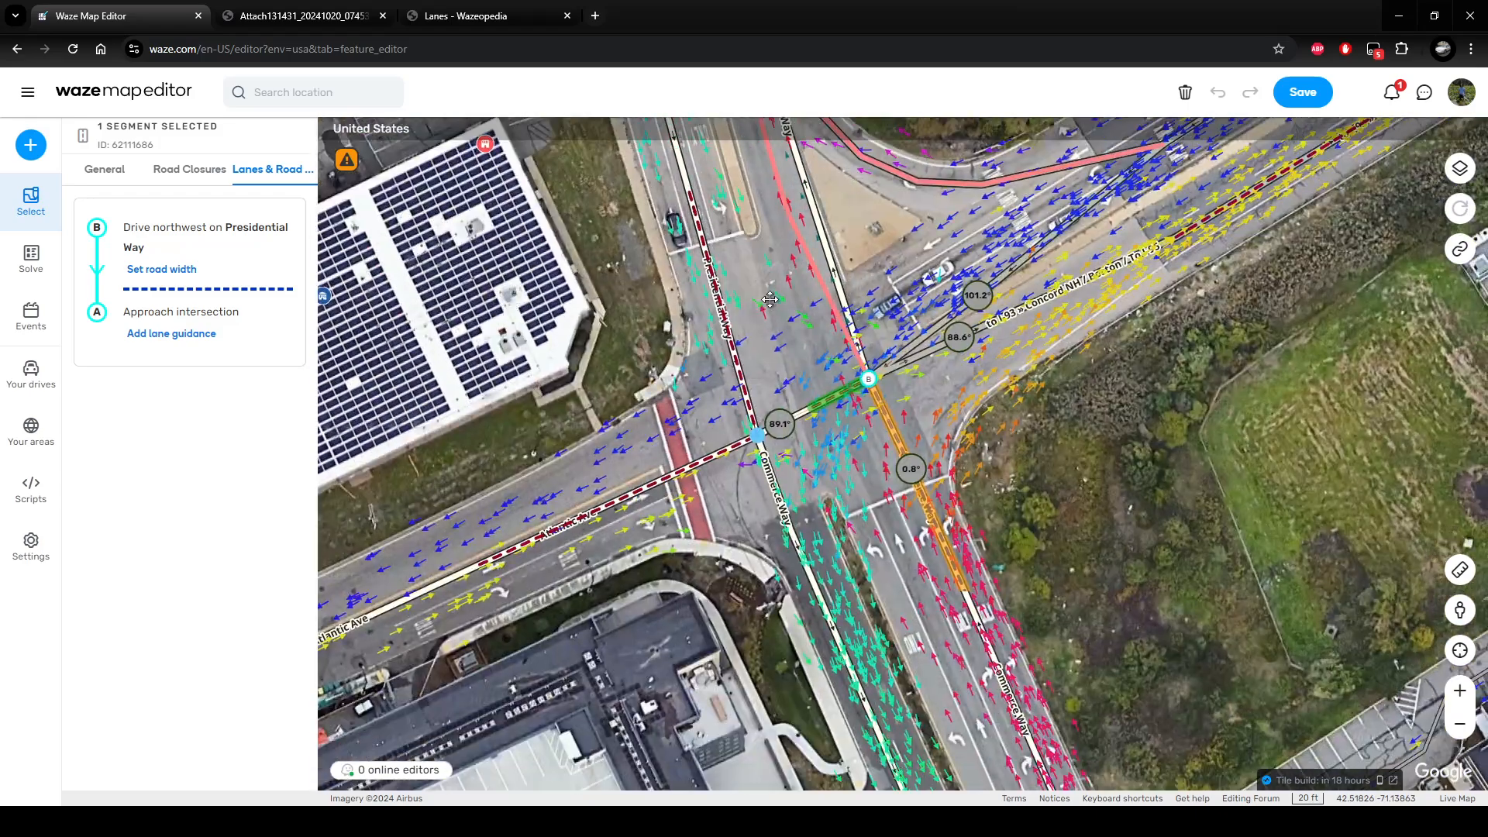
left_click(942, 542)
left_click_drag(940, 542, 895, 497)
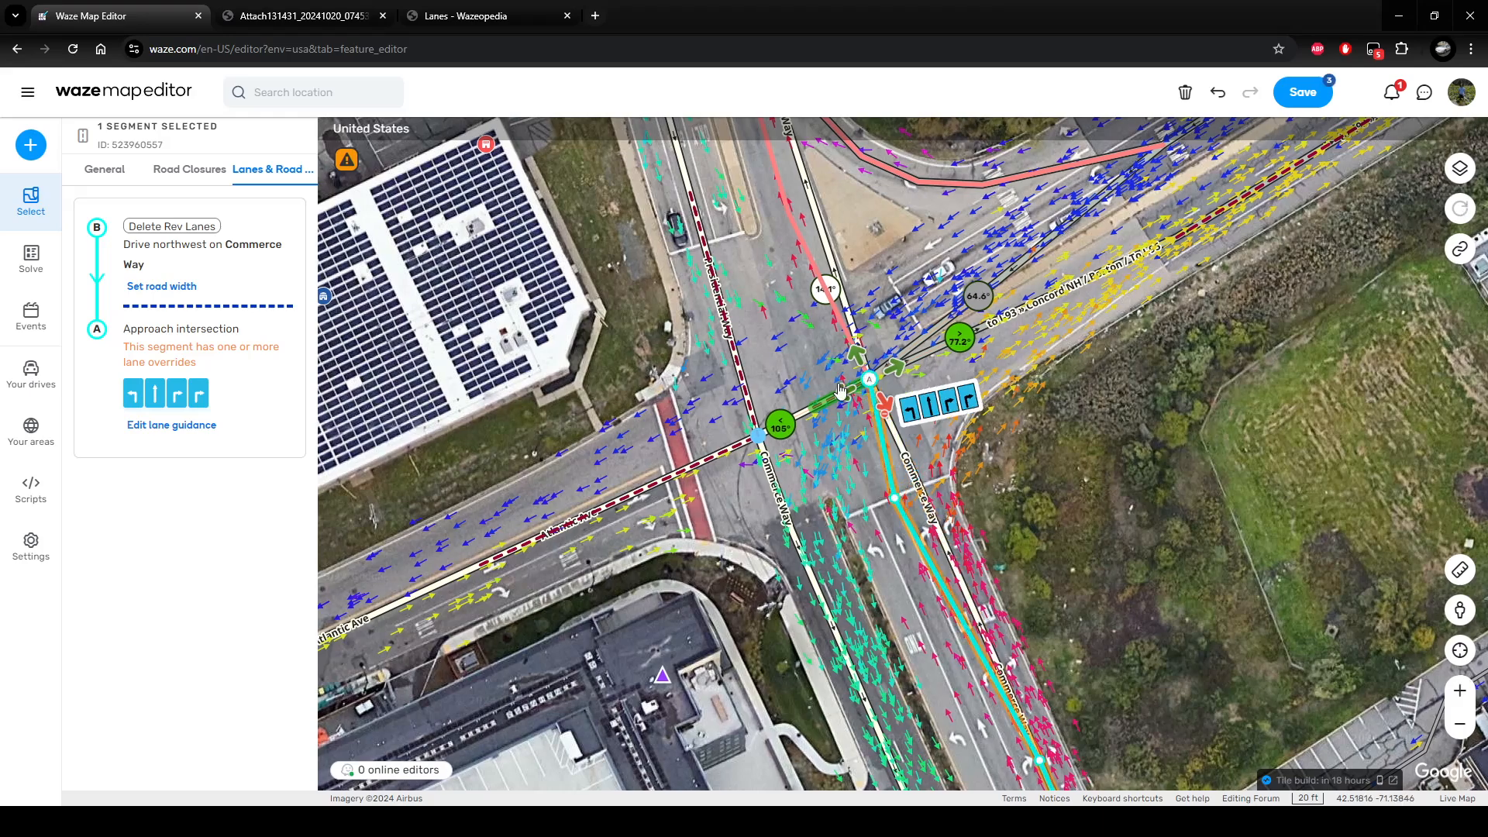
left_click_drag(794, 339, 796, 340)
left_click(817, 368)
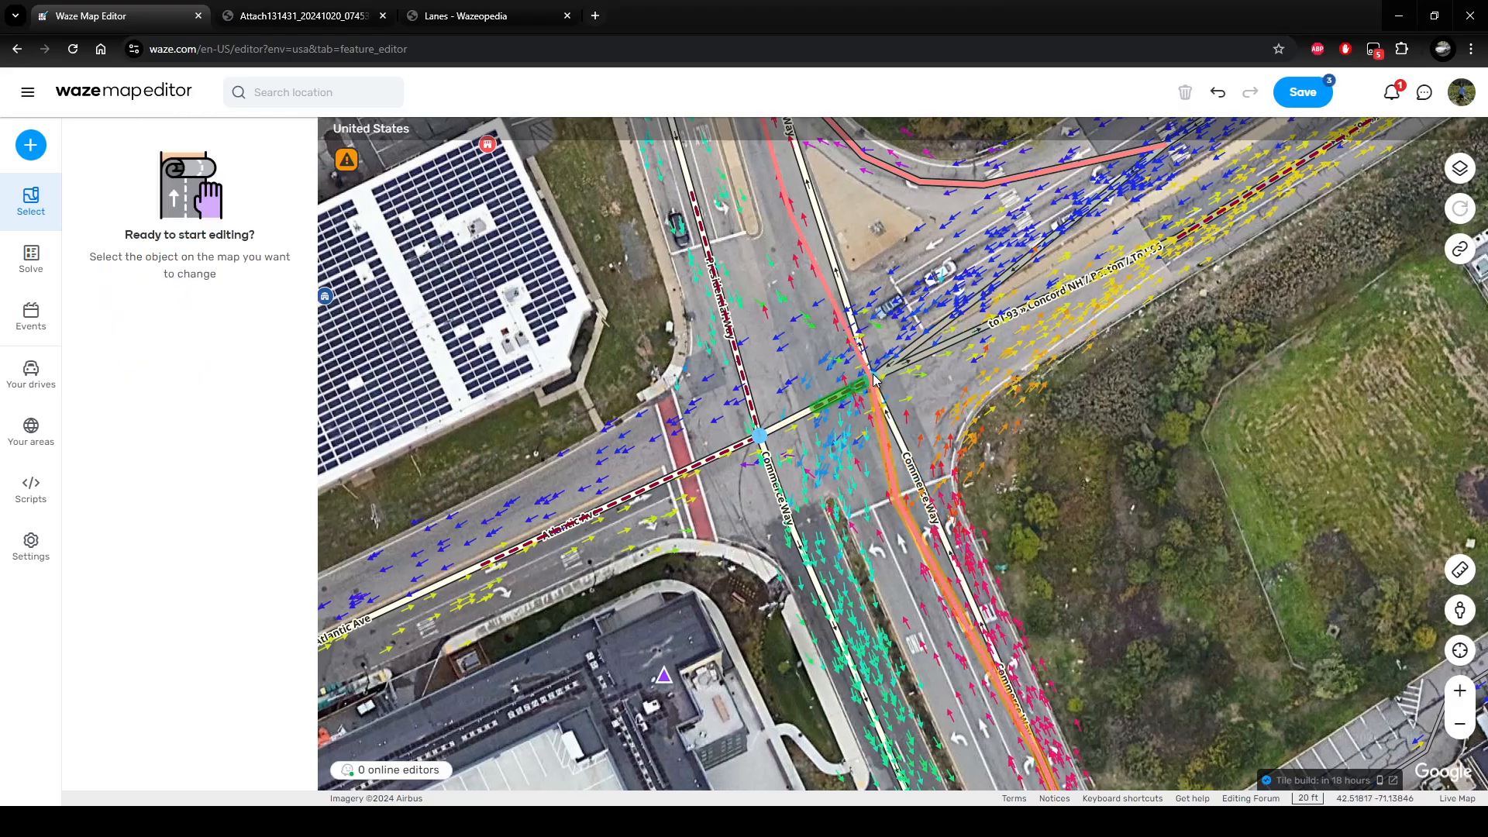
Shift the node where northbound Commerce Way meets Atlantic Ave southwest, onto the travelled lanes.
left_click_drag(874, 380, 833, 399)
left_click(838, 395)
Reshape northbound Commerce Way south of the intersection, bending the segment westward at several points to follow the middle of its lanes.
left_click_drag(949, 659, 800, 405)
scroll(800, 405, "down", 1)
scroll(896, 455, "up", 1)
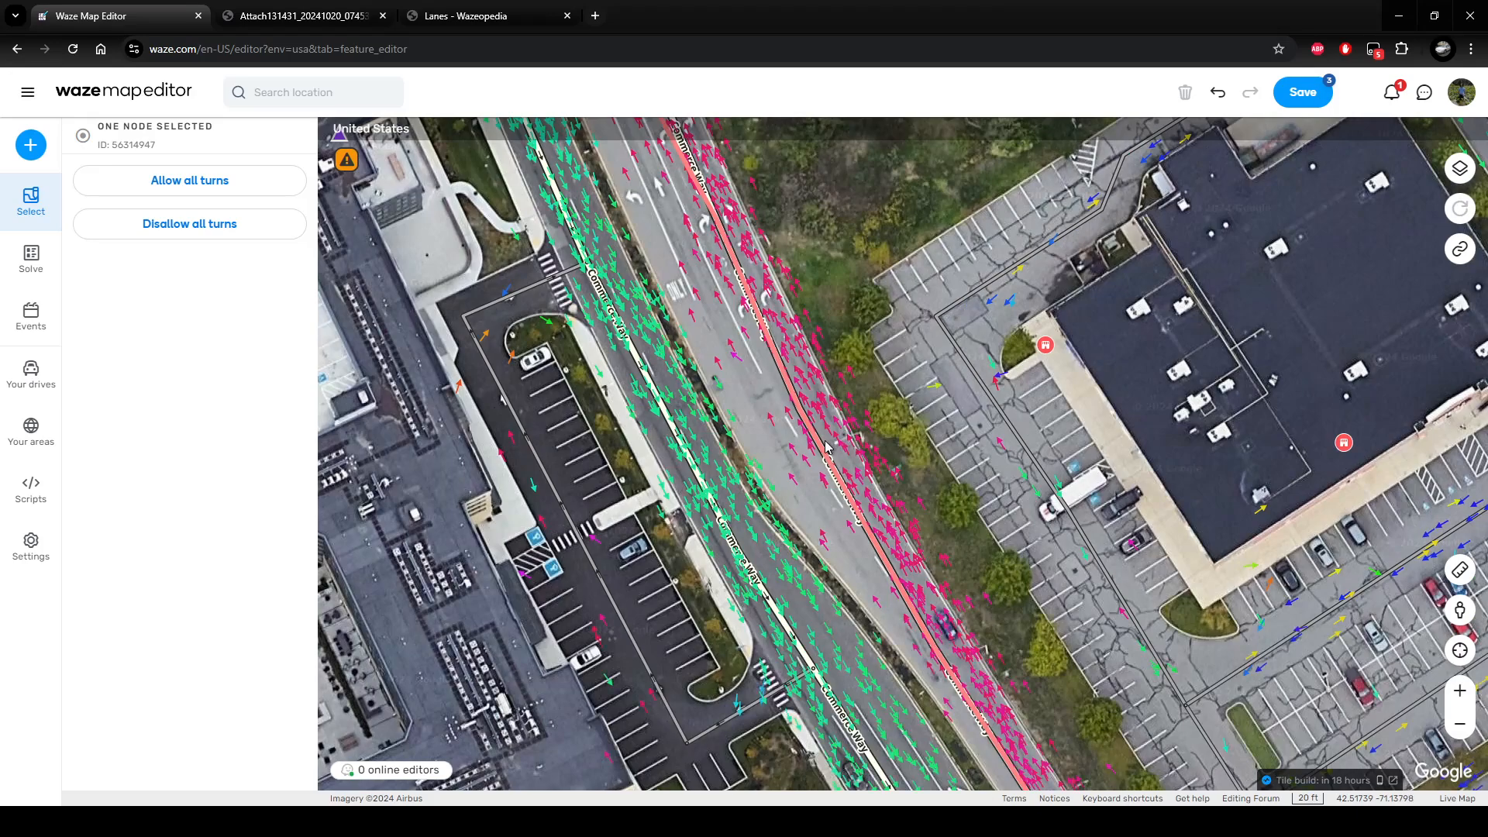
left_click(803, 414)
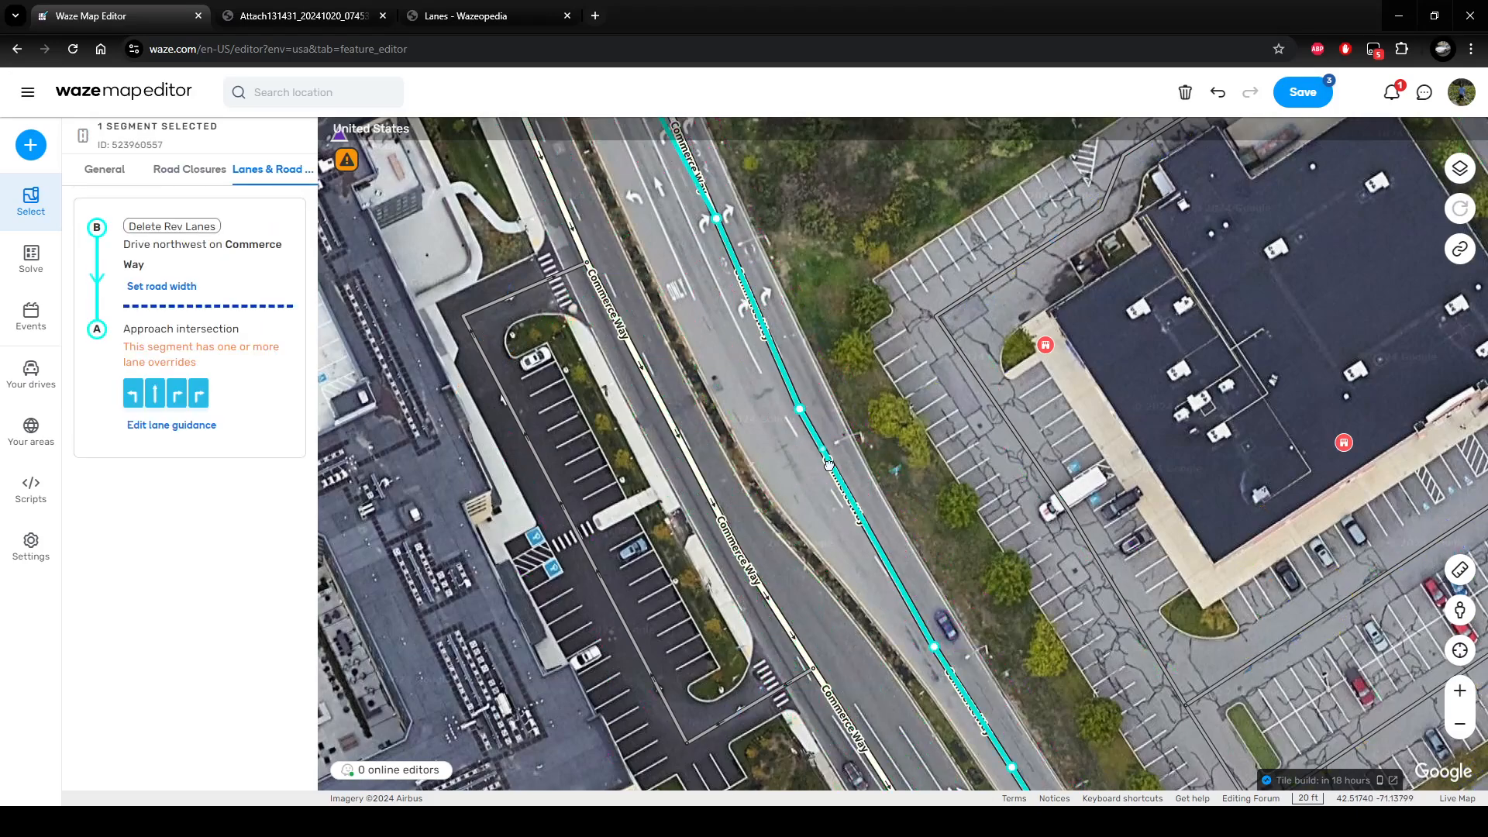
left_click_drag(876, 545, 872, 554)
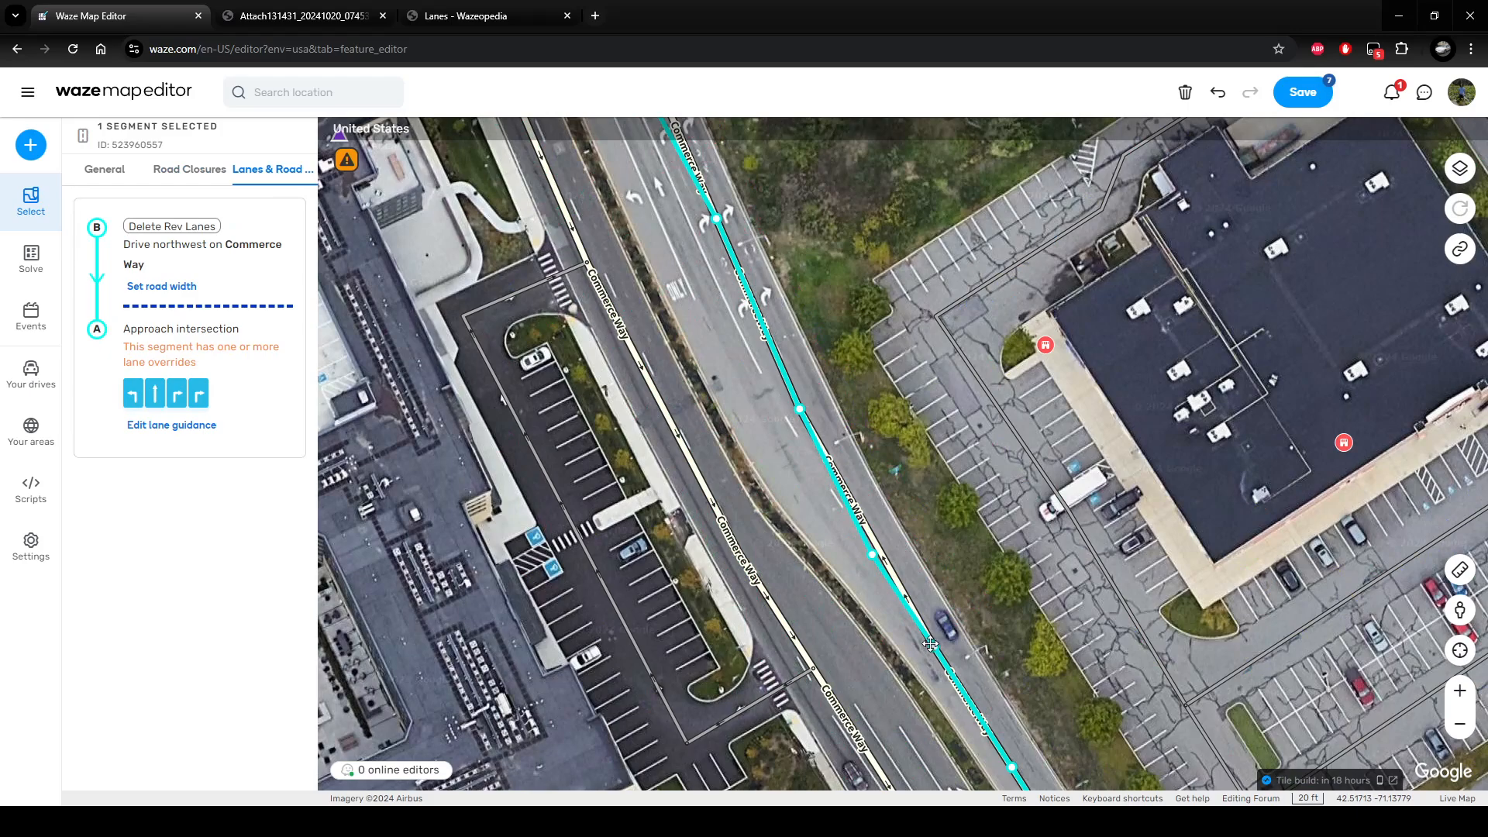
scroll(930, 644, "down", 1)
scroll(812, 471, "down", 1)
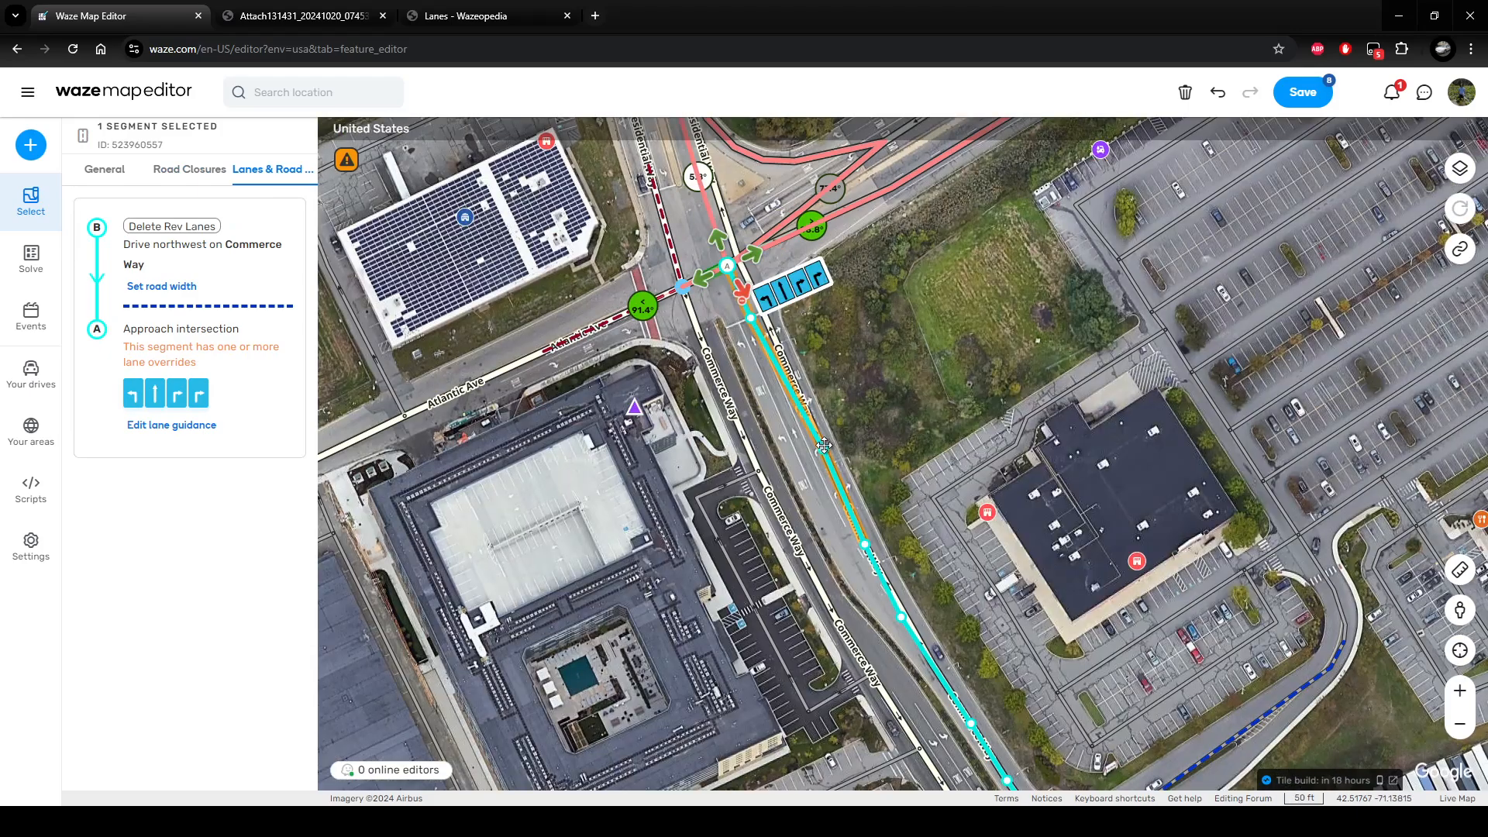
left_click_drag(824, 446, 809, 432)
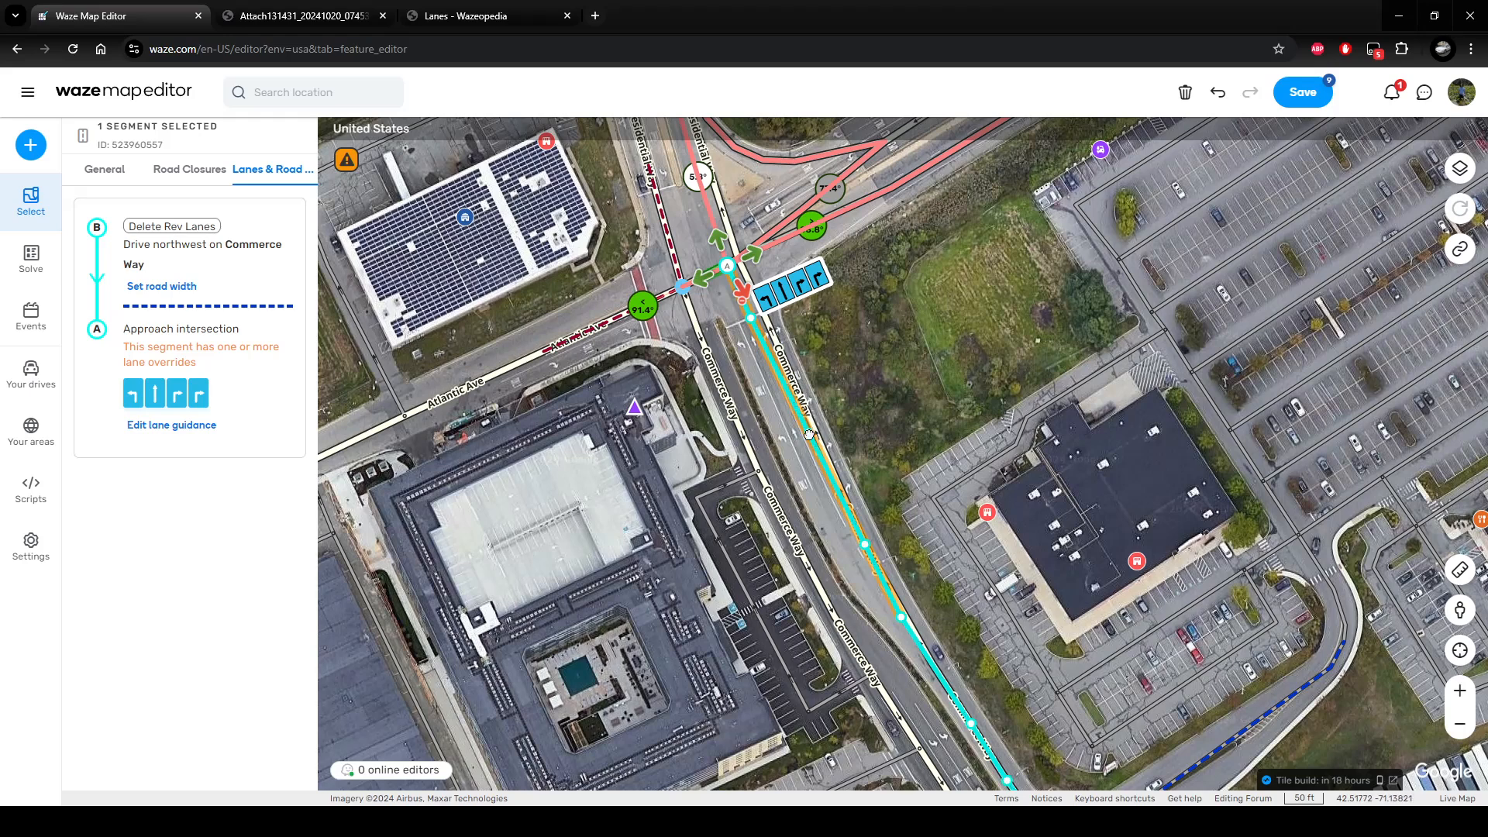
left_click_drag(808, 432, 805, 442)
left_click(688, 225)
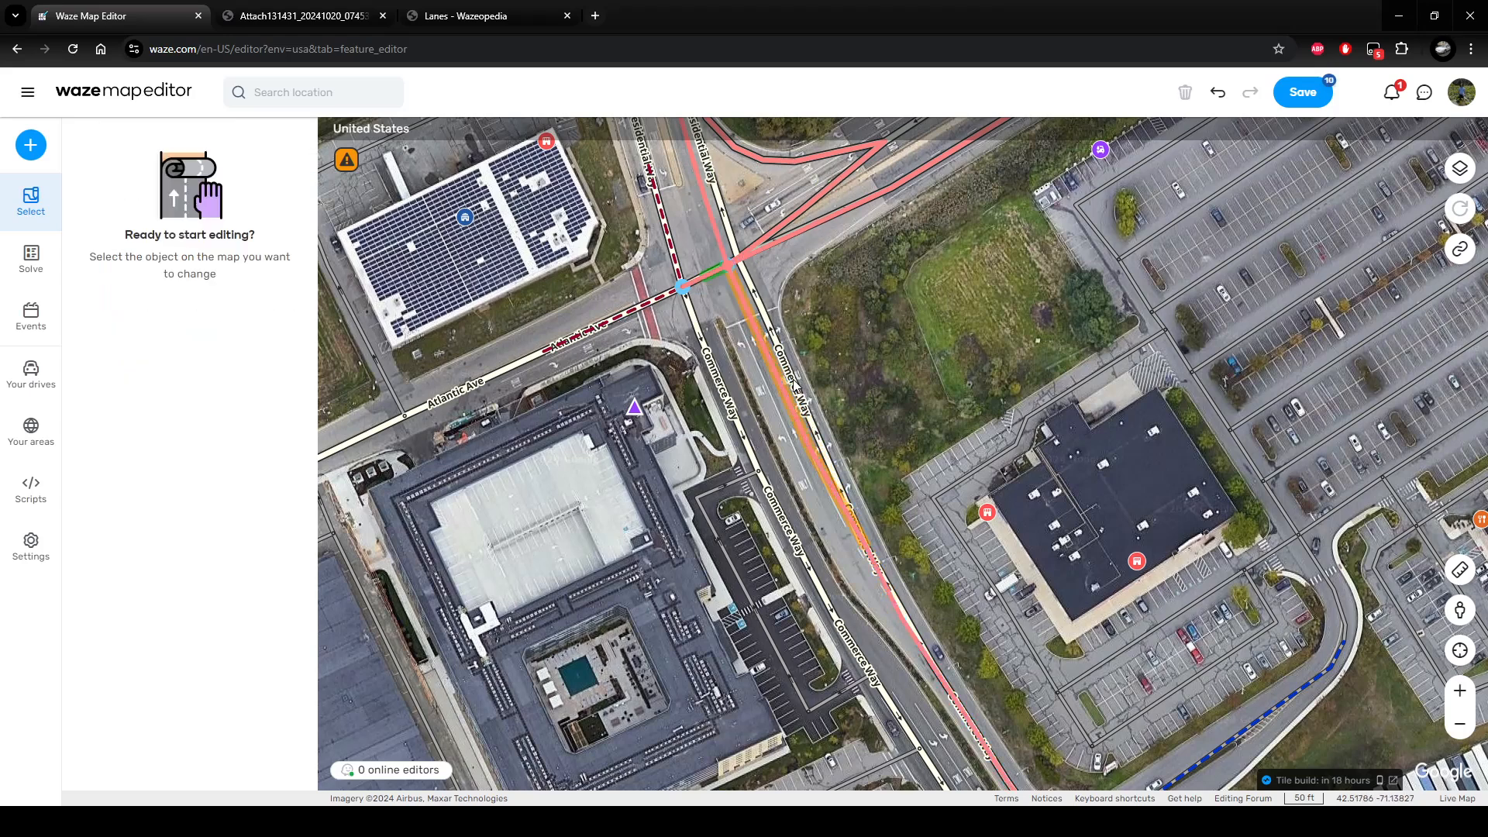
Adjust the bend of northbound Commerce Way near the stop line just south of the Atlantic Ave intersection.
scroll(795, 385, "up", 1)
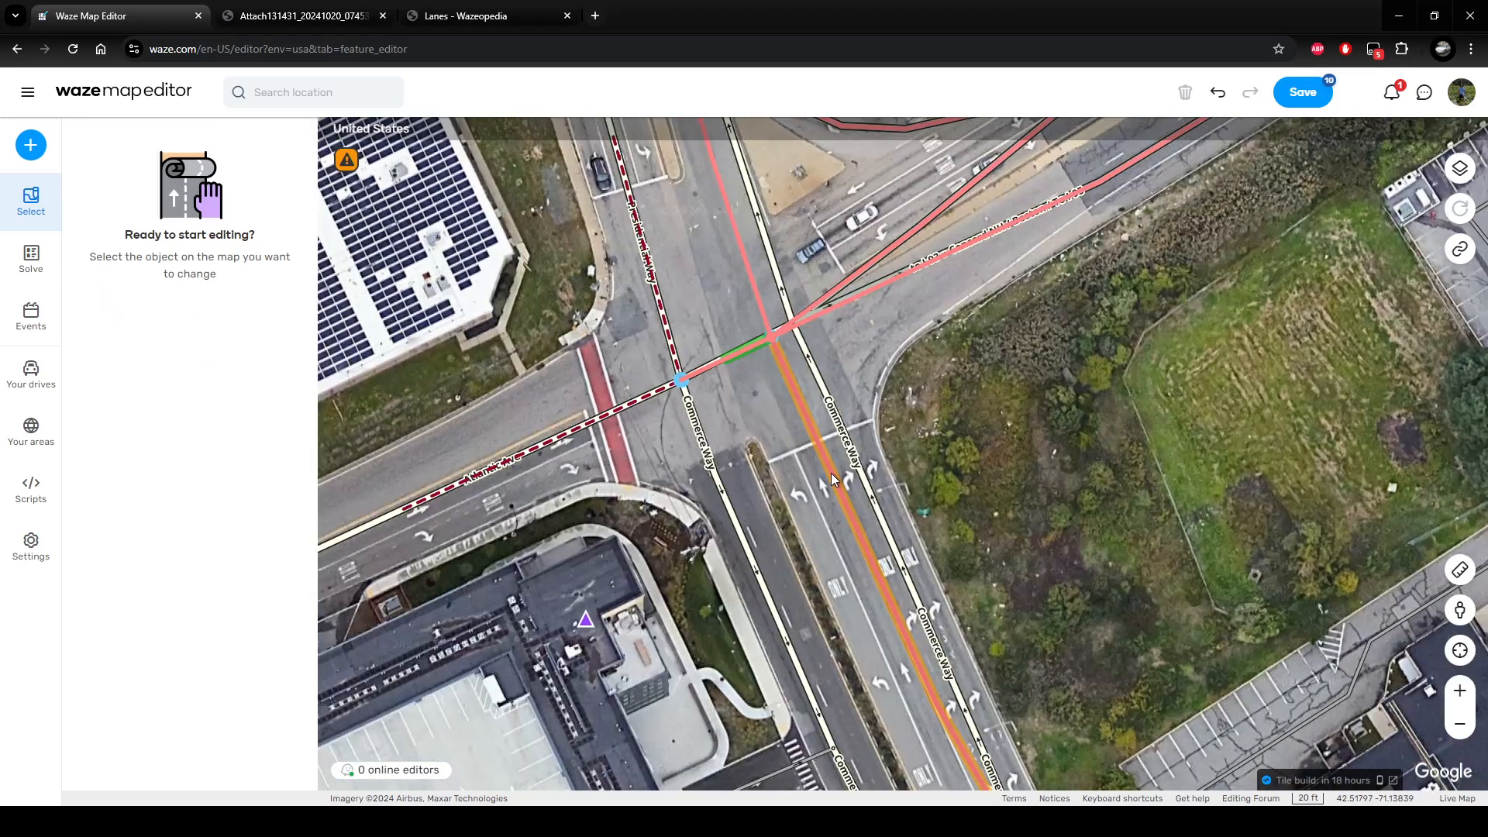
left_click(827, 453)
left_click_drag(802, 460, 829, 524)
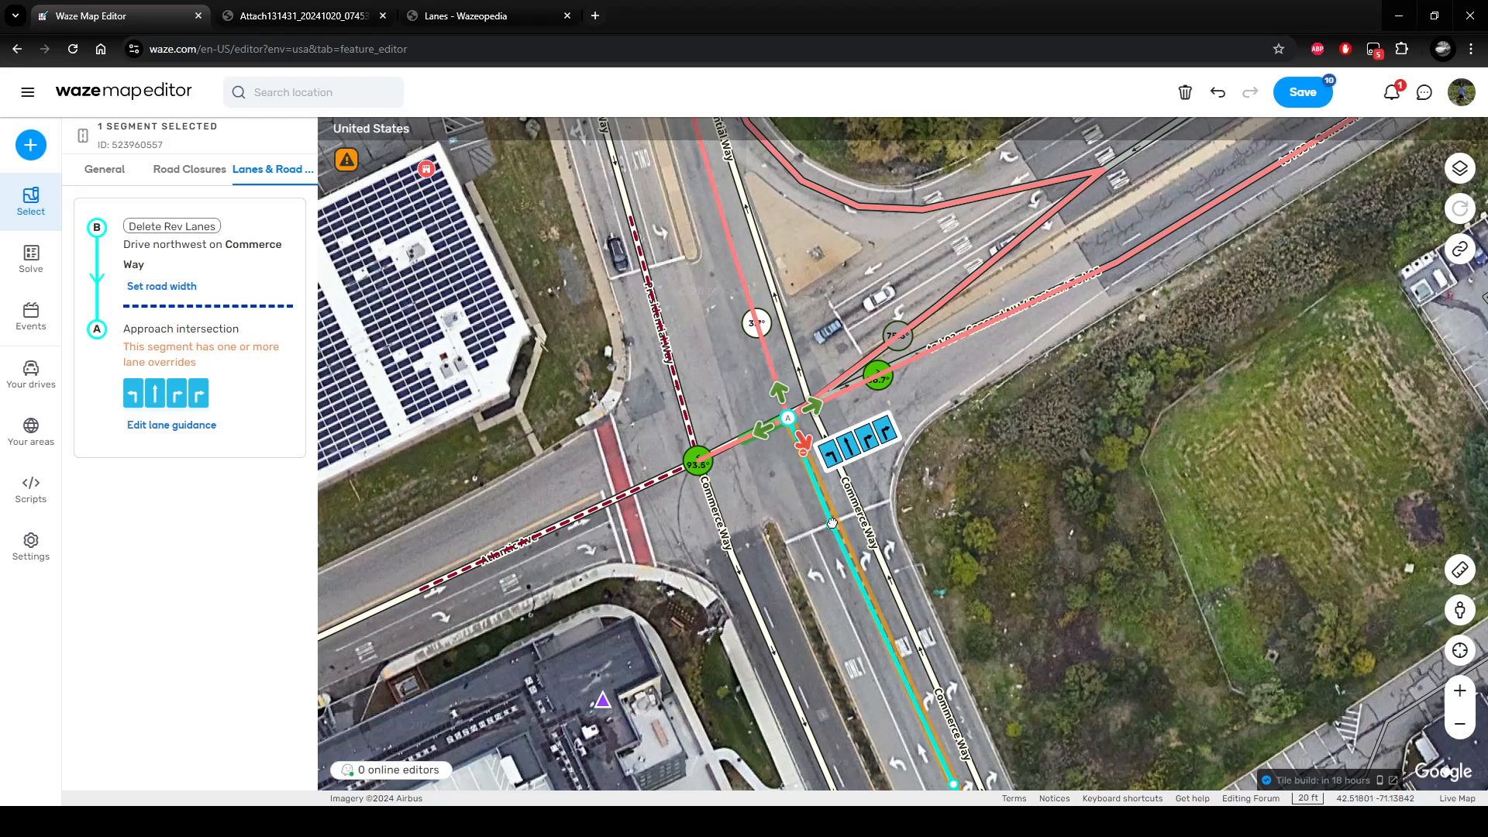
scroll(912, 577, "down", 1)
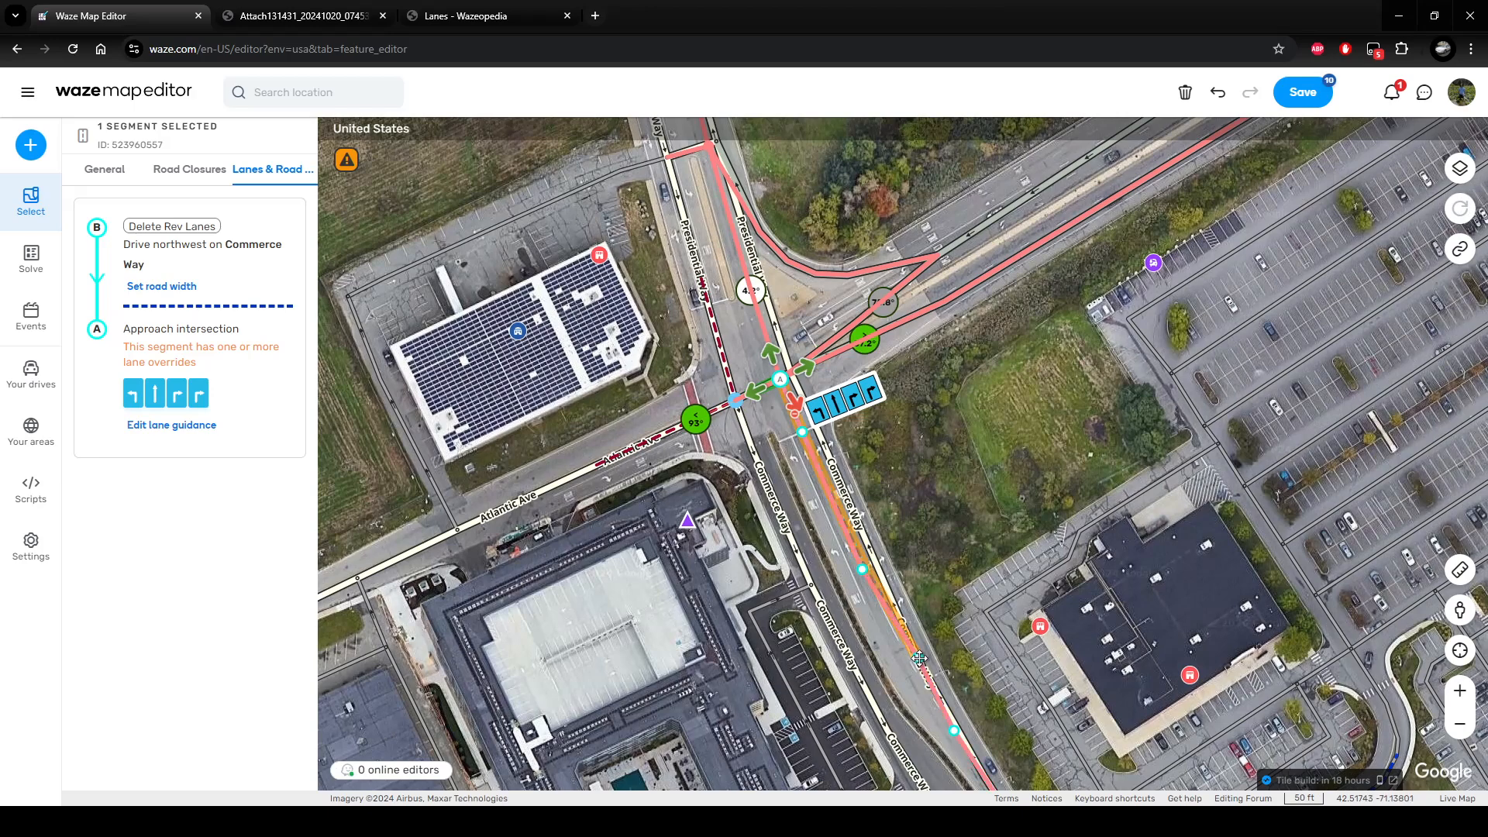
left_click(964, 564)
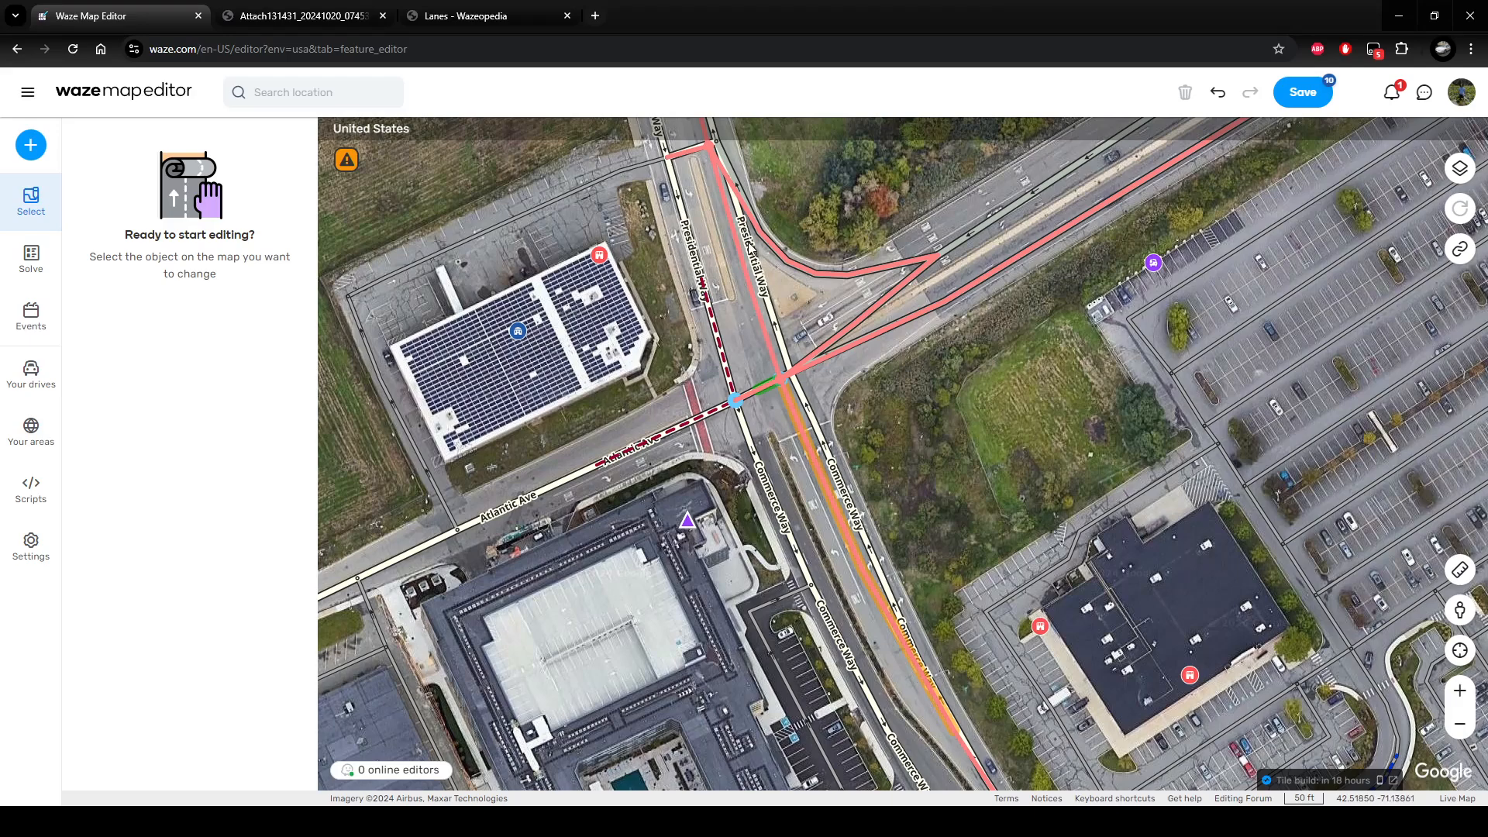
Detach the right-turn slip lane from the crossover junction and reconnect its end to northbound Presidential Way farther south.
left_click_drag(718, 270, 756, 400)
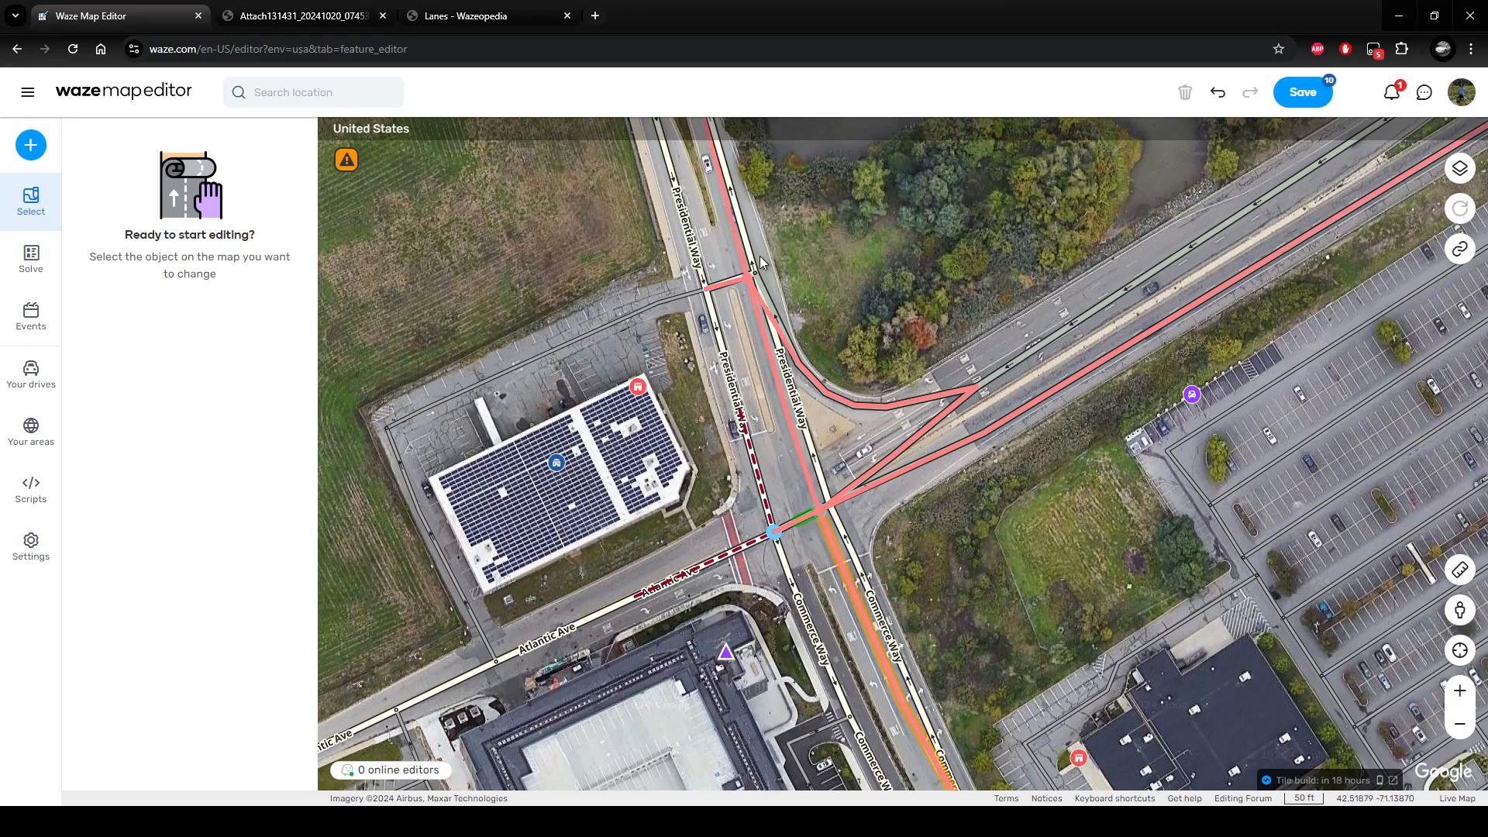
scroll(758, 254, "up", 1)
left_click_drag(824, 237, 848, 412)
left_click_drag(854, 483, 821, 357)
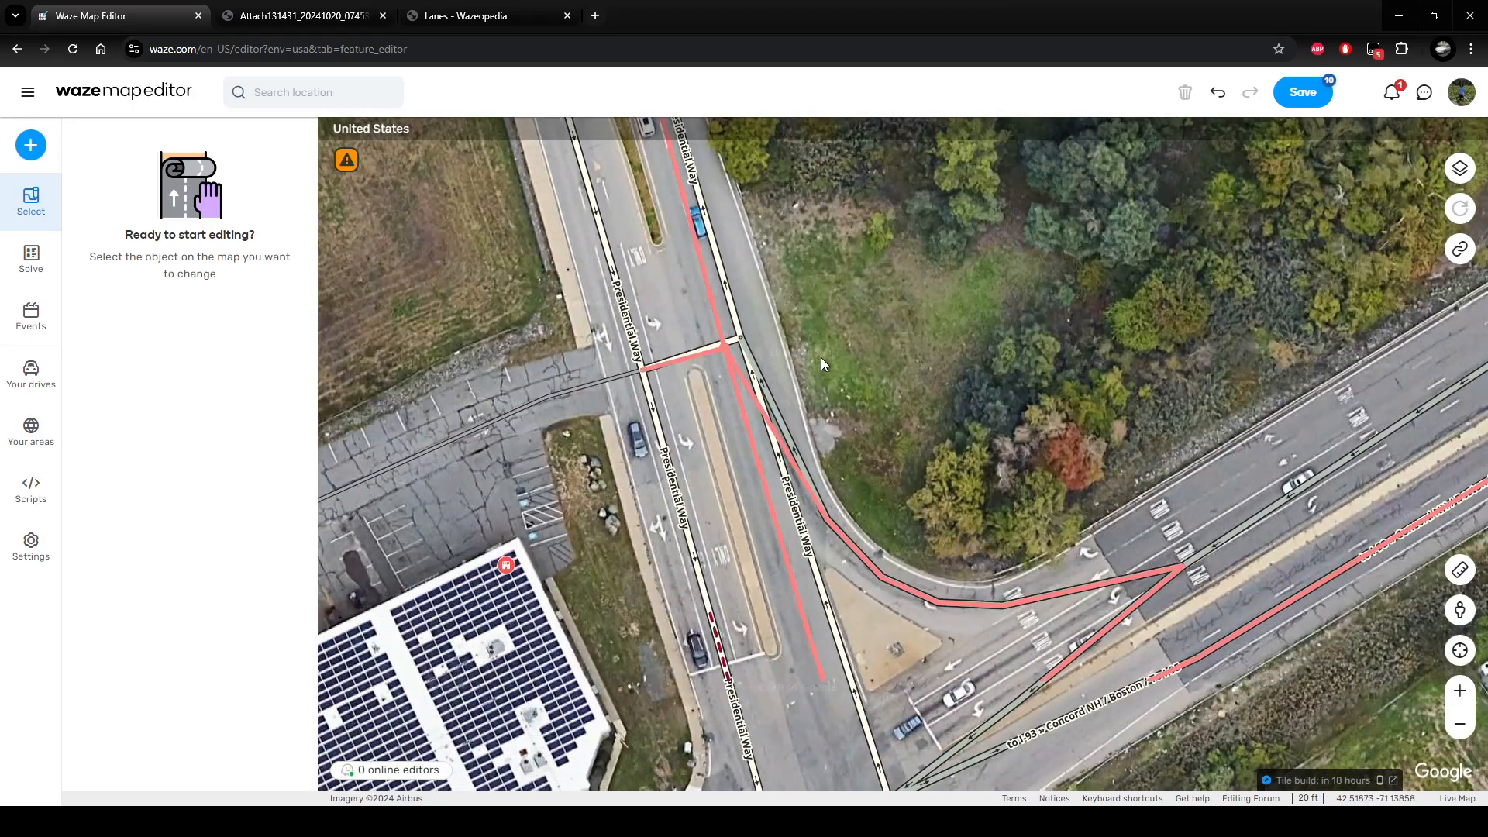
left_click(802, 476)
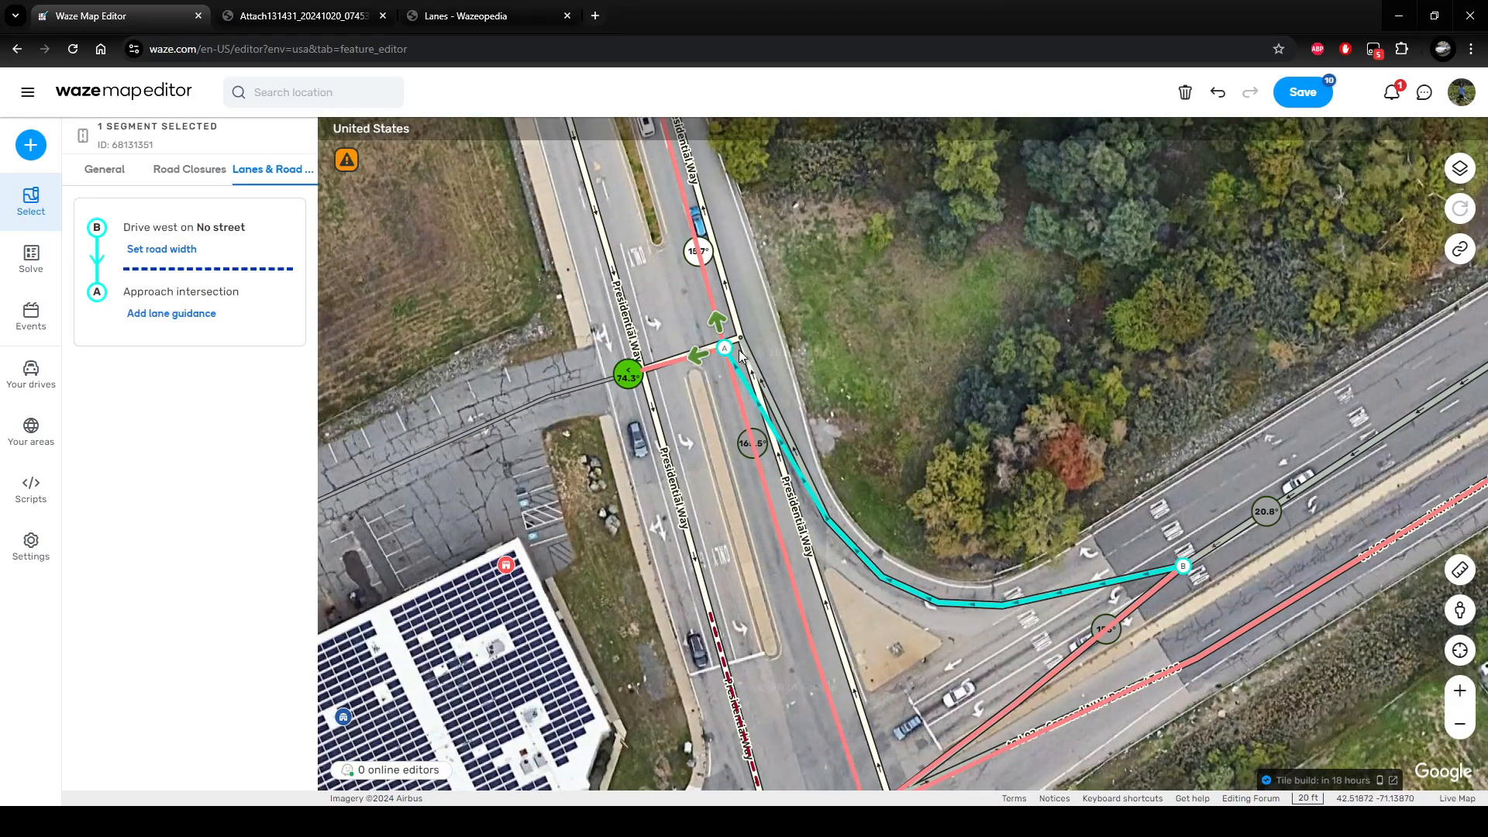
left_click_drag(760, 413, 754, 448)
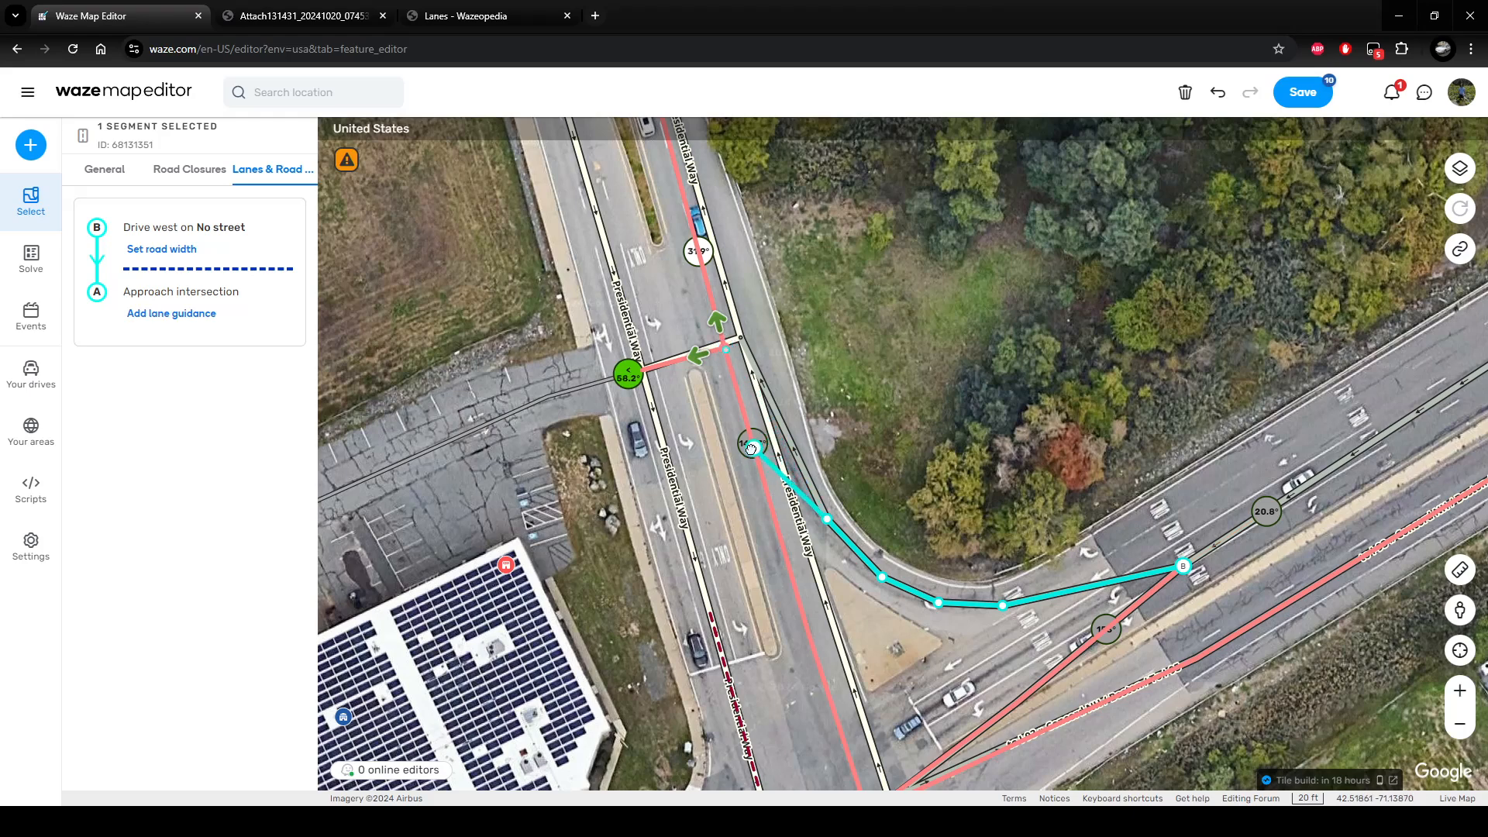
key("d")
left_click(838, 550)
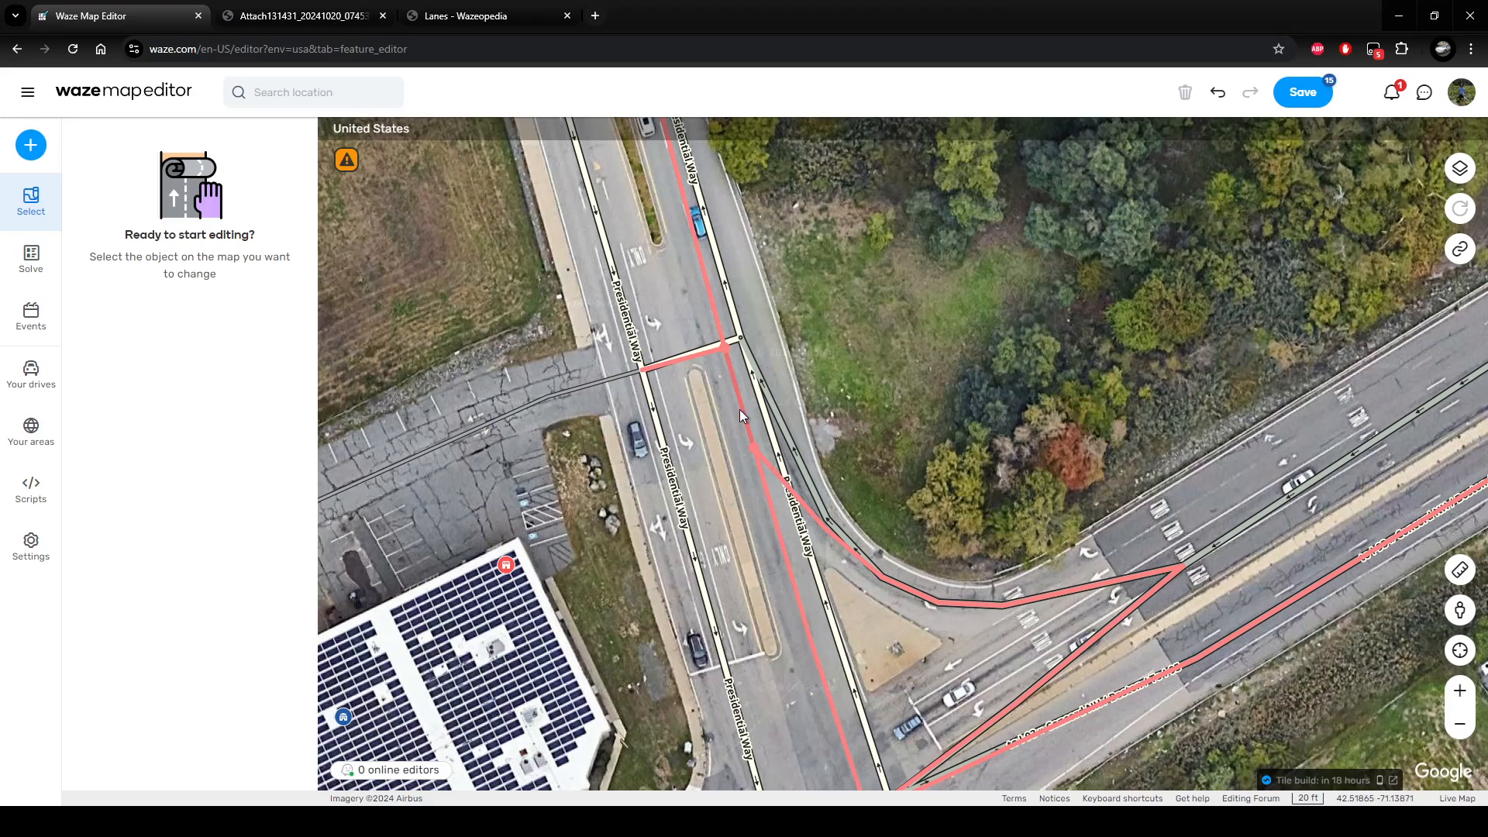
Allow the restricted northbound movement where the slip lane joins Presidential Way.
left_click_drag(825, 450, 785, 390)
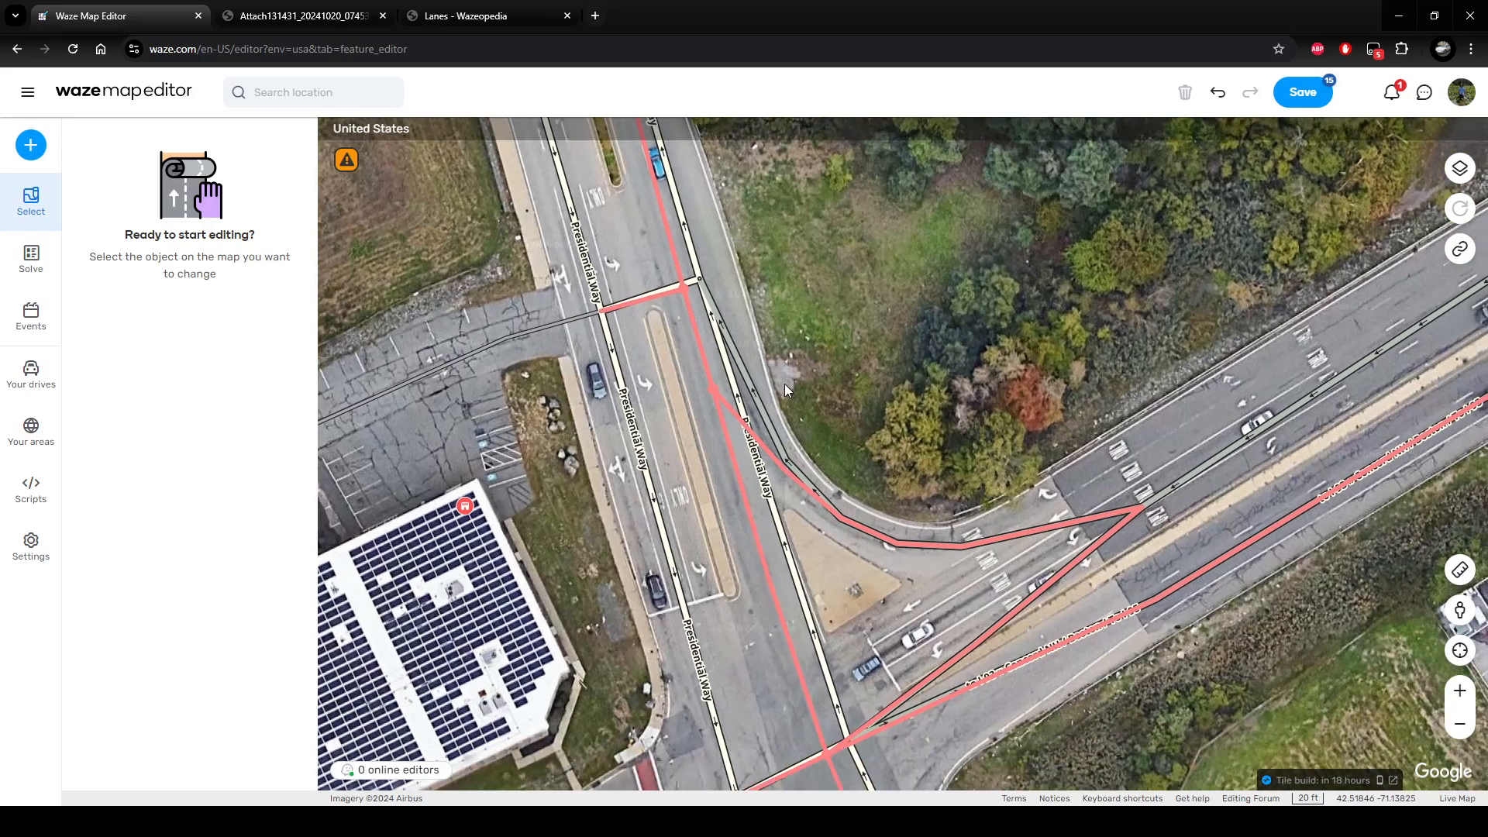
key("shift+z")
left_click(709, 358)
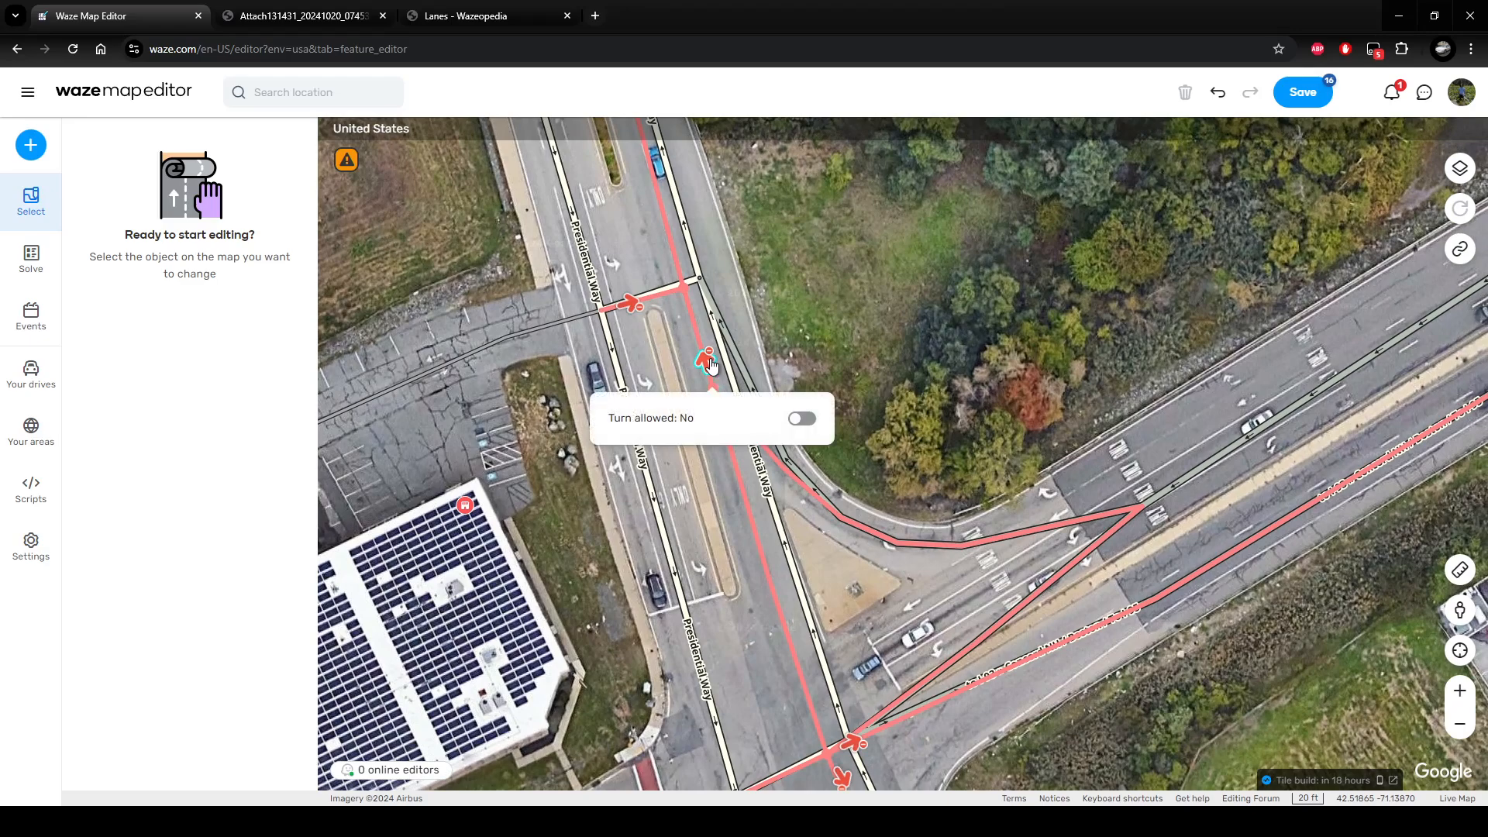
left_click(709, 358)
Save the realigned segments and turn changes around the intersection.
left_click_drag(808, 574, 787, 495)
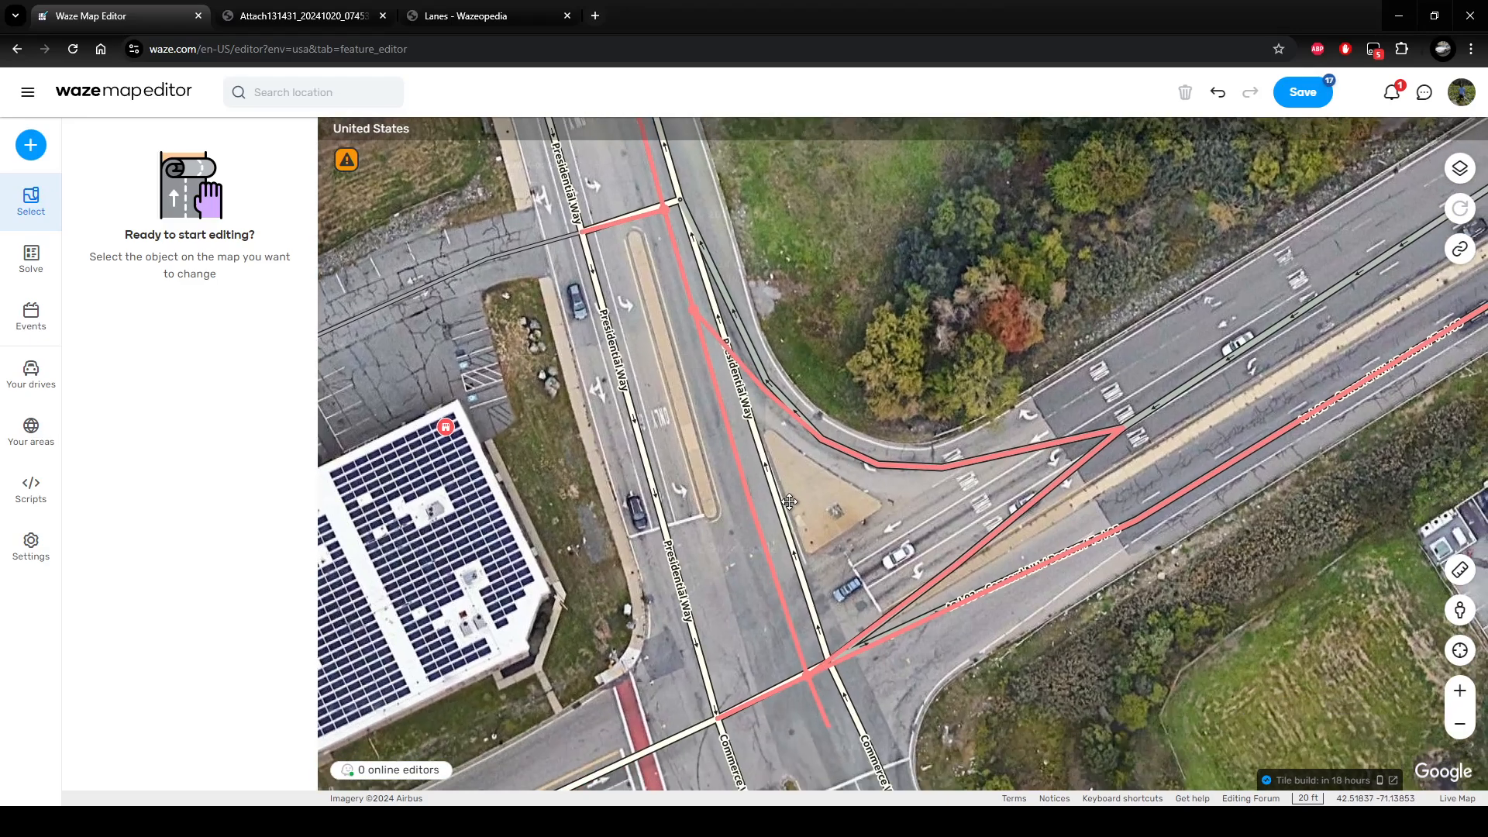
left_click_drag(829, 560, 729, 359)
scroll(806, 421, "down", 2)
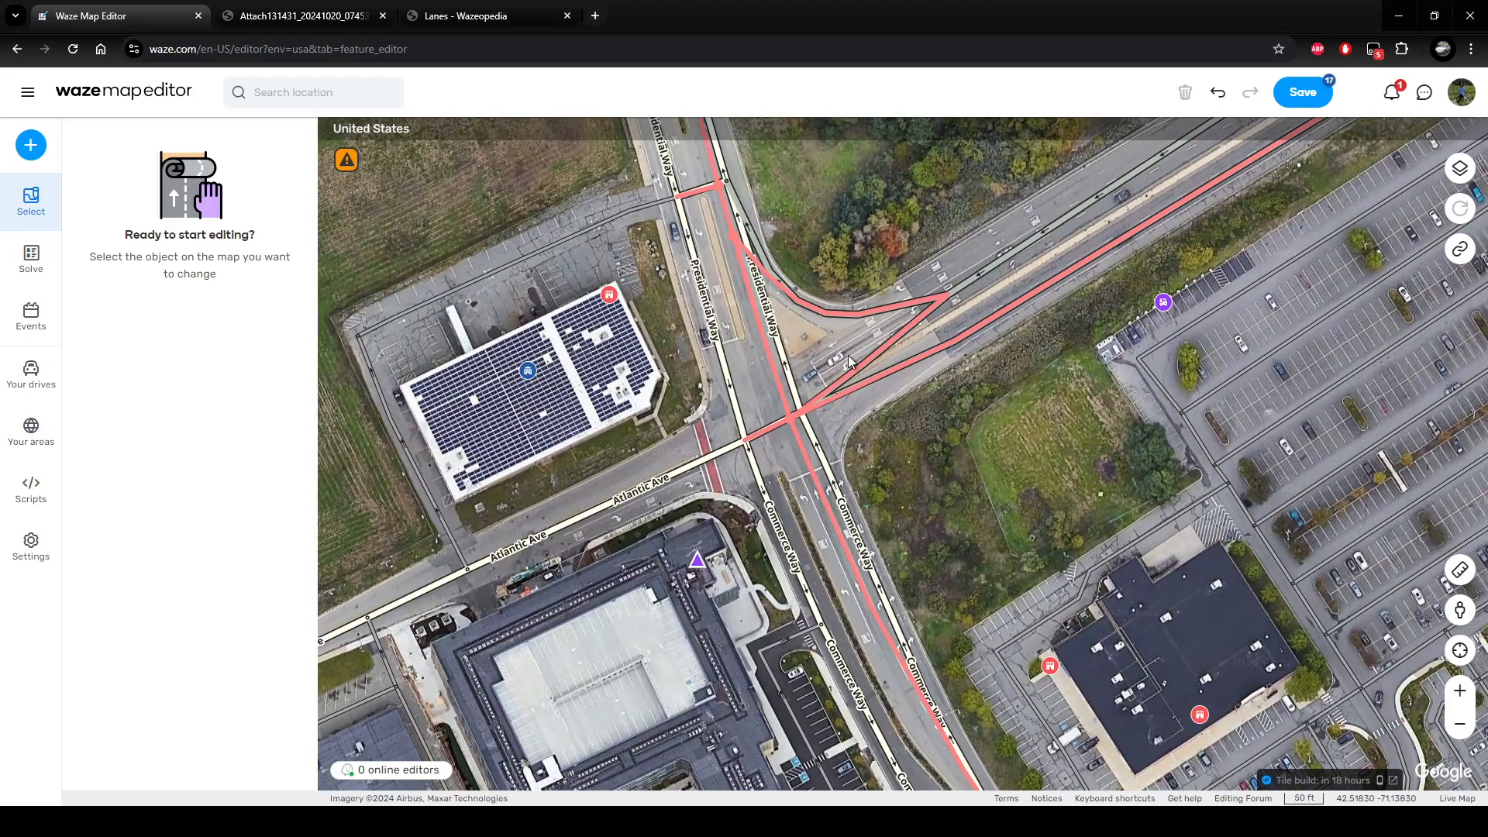
left_click(1296, 90)
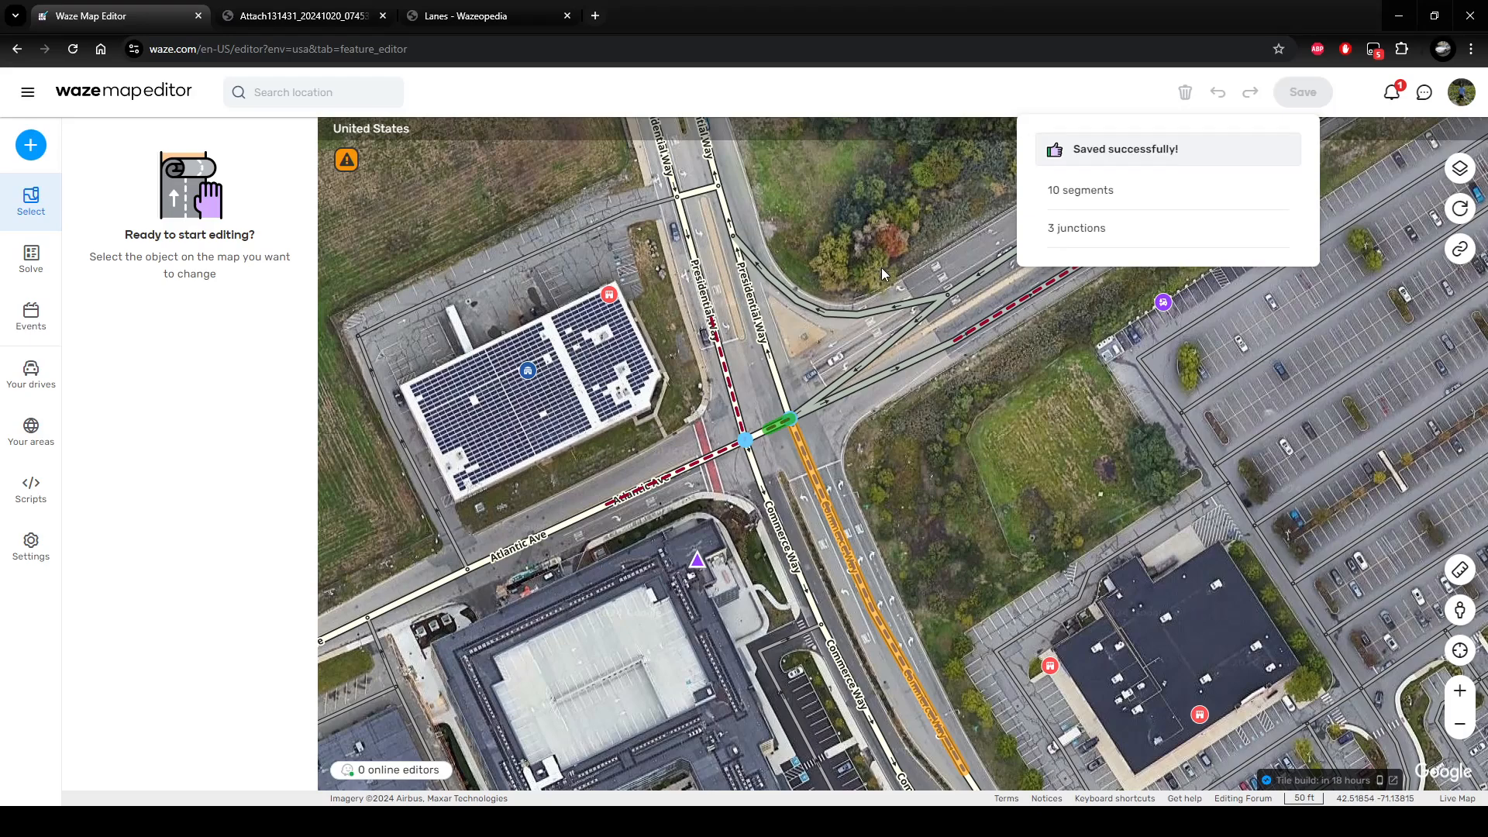
Move the node where the southwestbound ramp splits northeast of the intersection farther southwest along the lanes.
left_click_drag(881, 268, 881, 305)
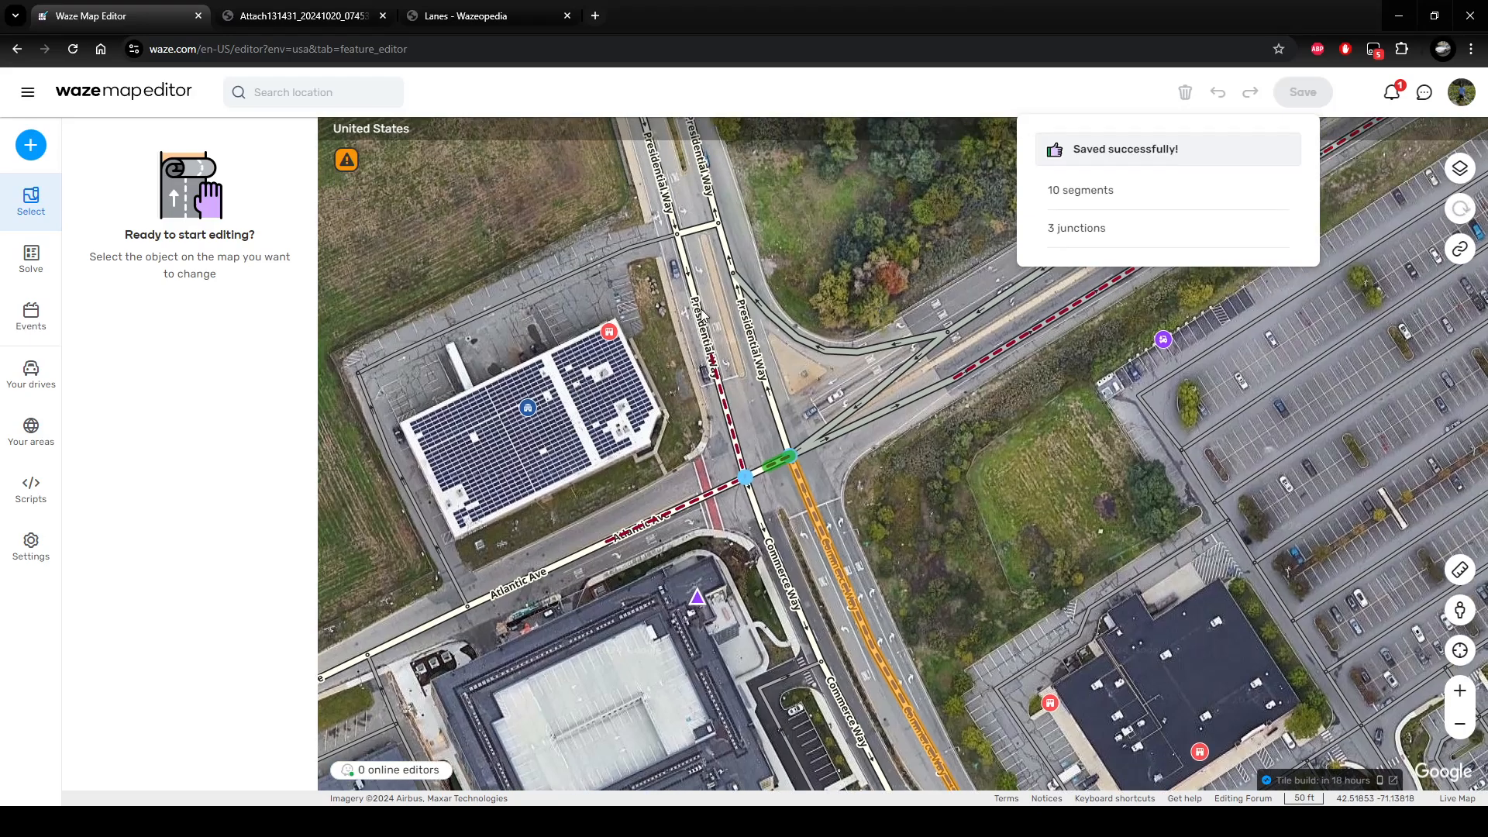
scroll(752, 284, "up", 2)
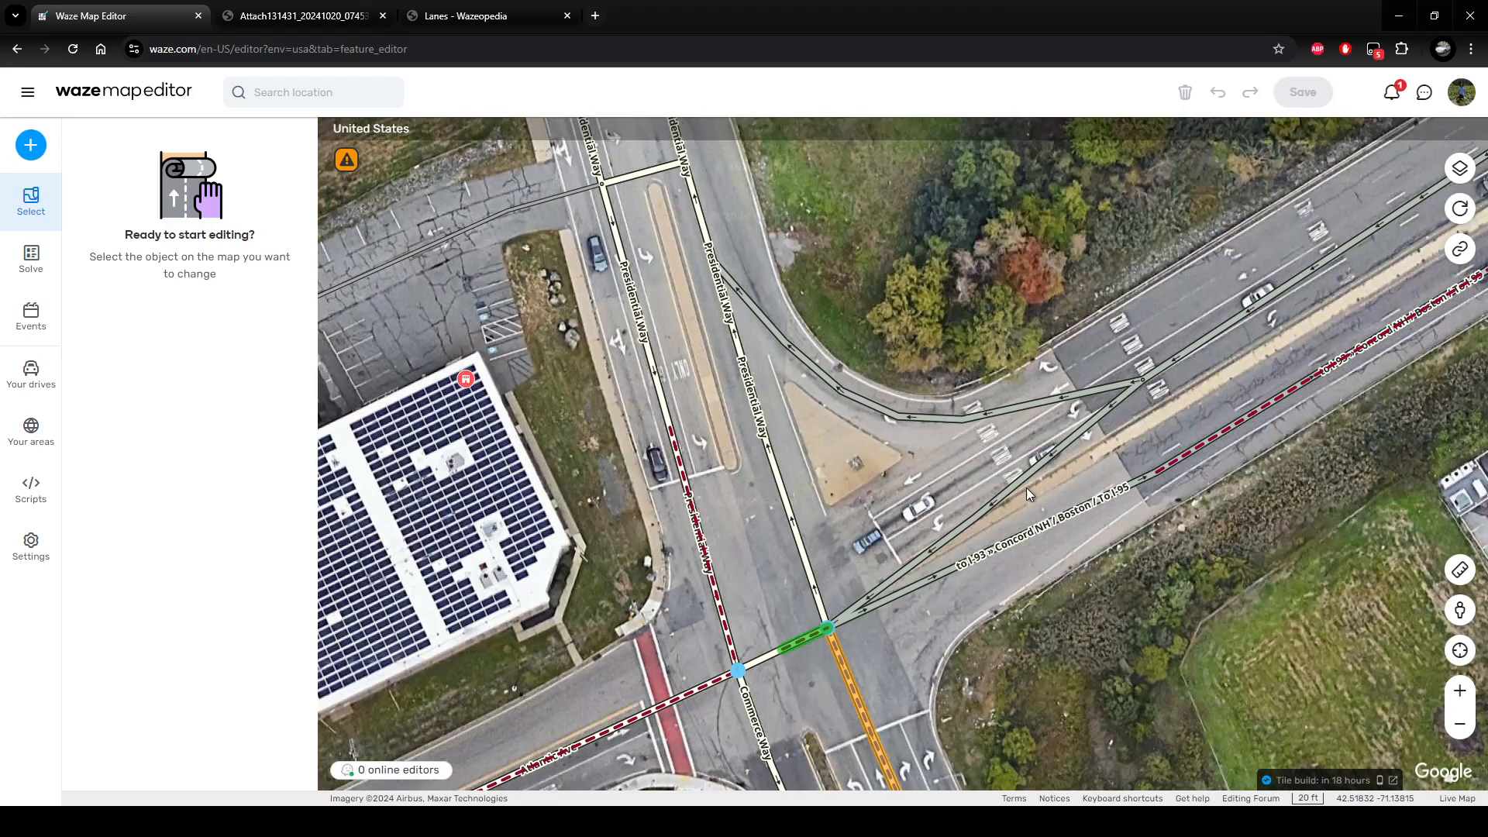
left_click(1143, 380)
left_click_drag(1143, 381, 1072, 422)
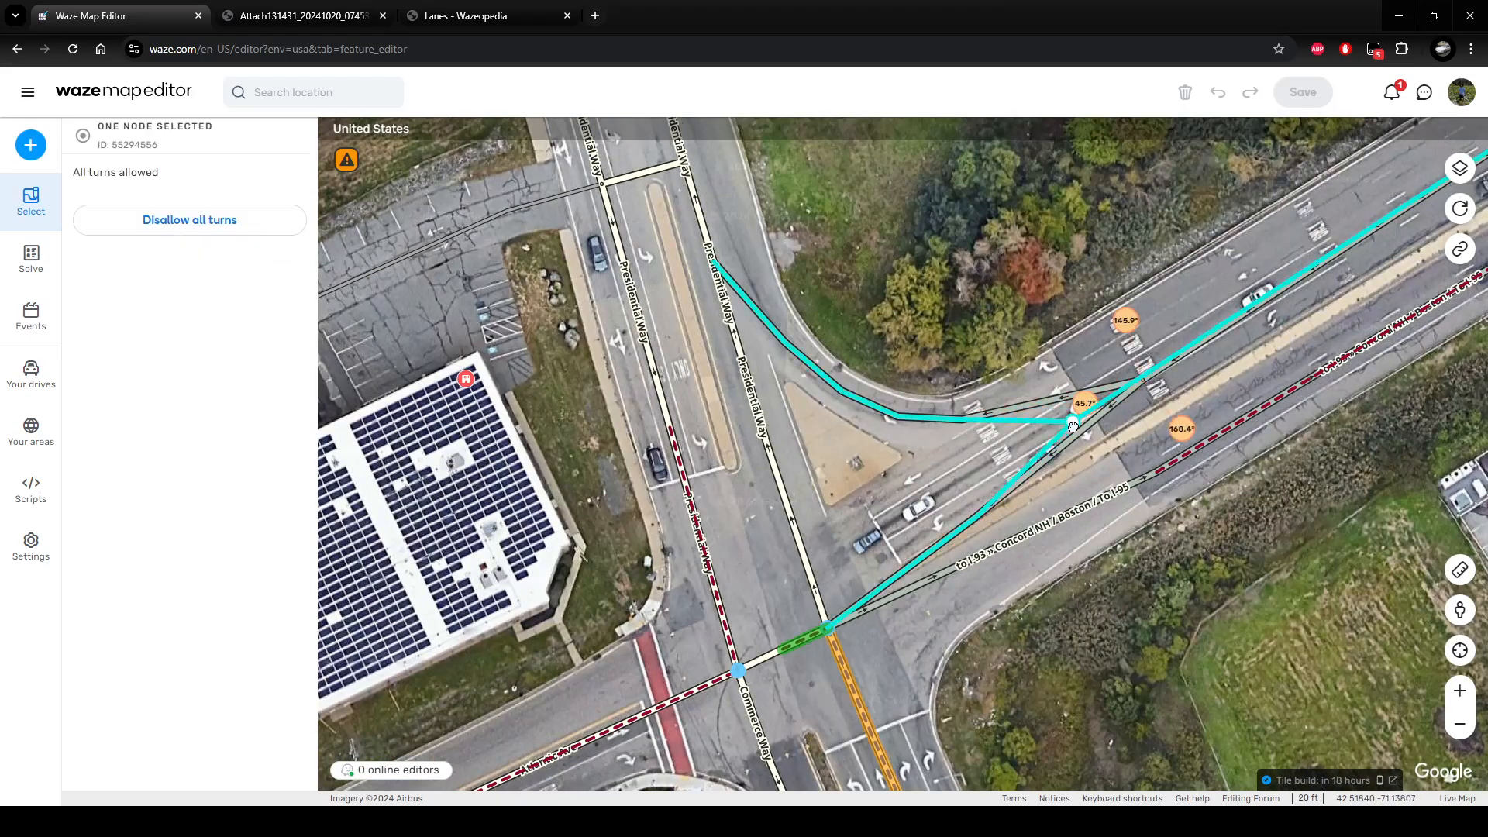
Bend the ramp's branch to the intersection northwestward so it follows the southwestbound lanes up to the stop line.
left_click(969, 524)
left_click_drag(950, 525, 883, 529)
left_click(973, 562)
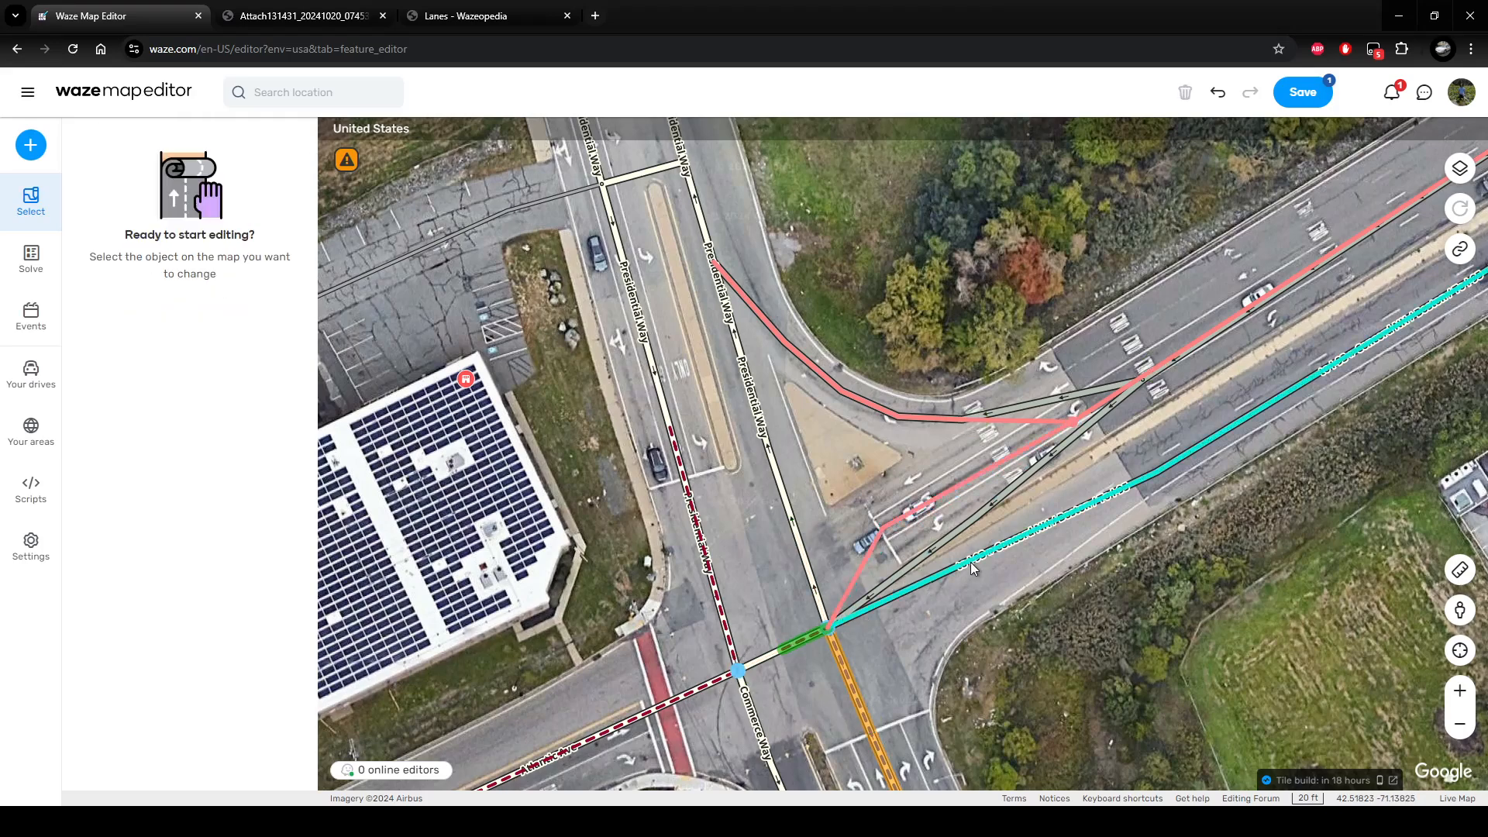
left_click(895, 521)
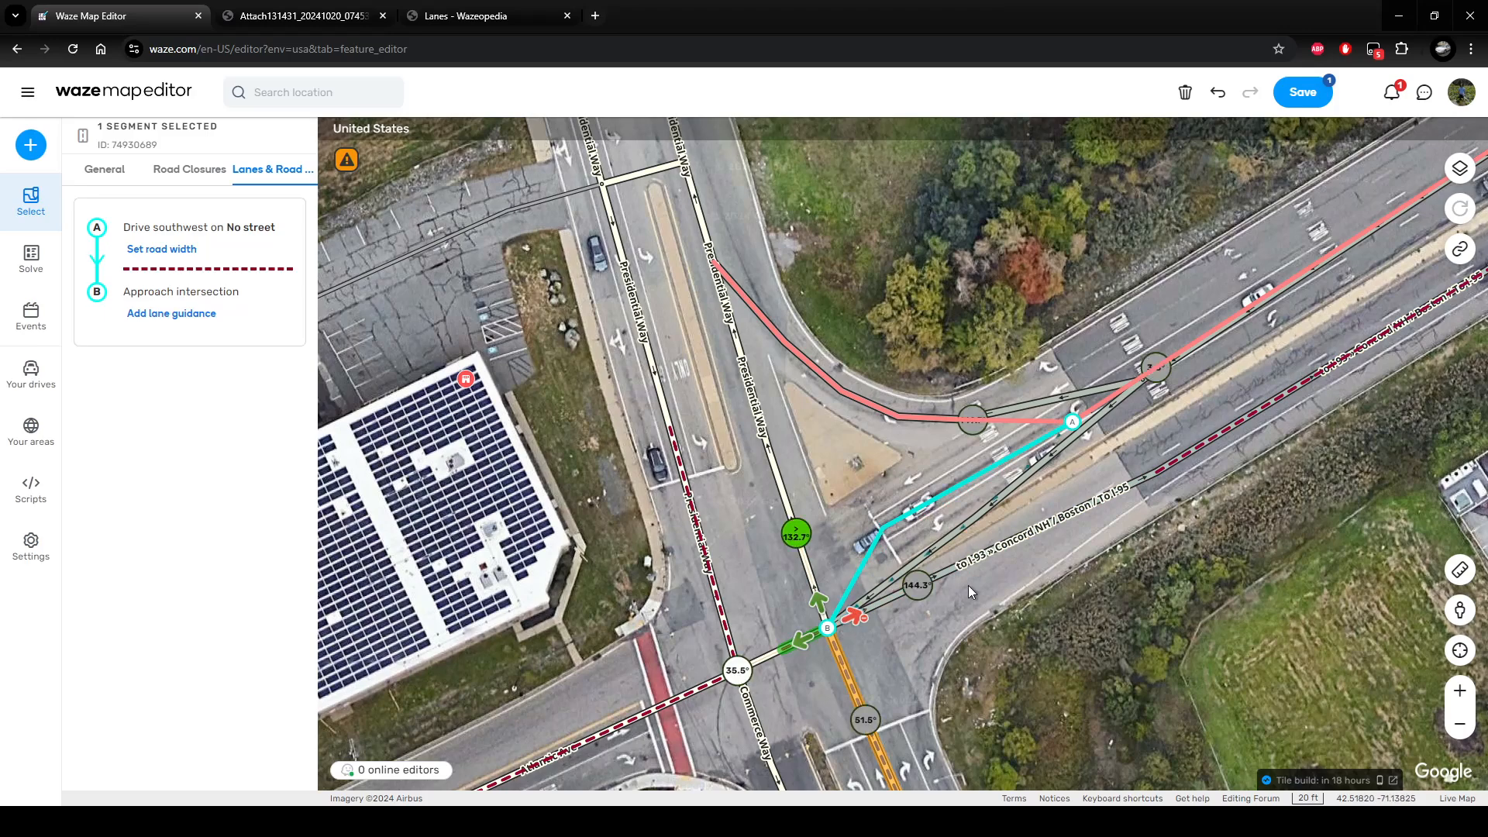
Bend the northeastbound I-93 / I-95 ramp segment southeast onto its lanes just past the intersection.
left_click(961, 566)
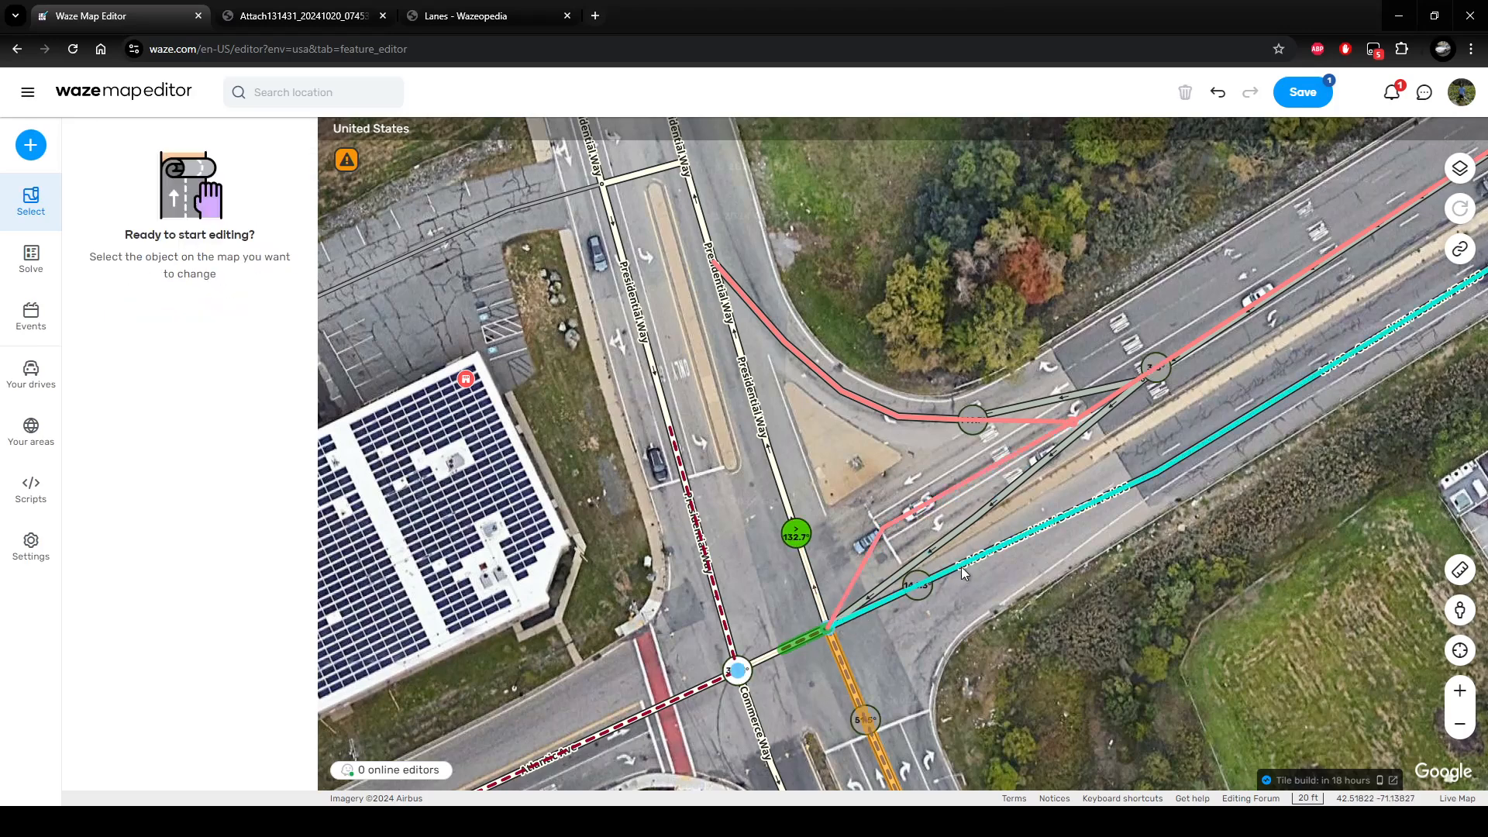
left_click(1155, 477)
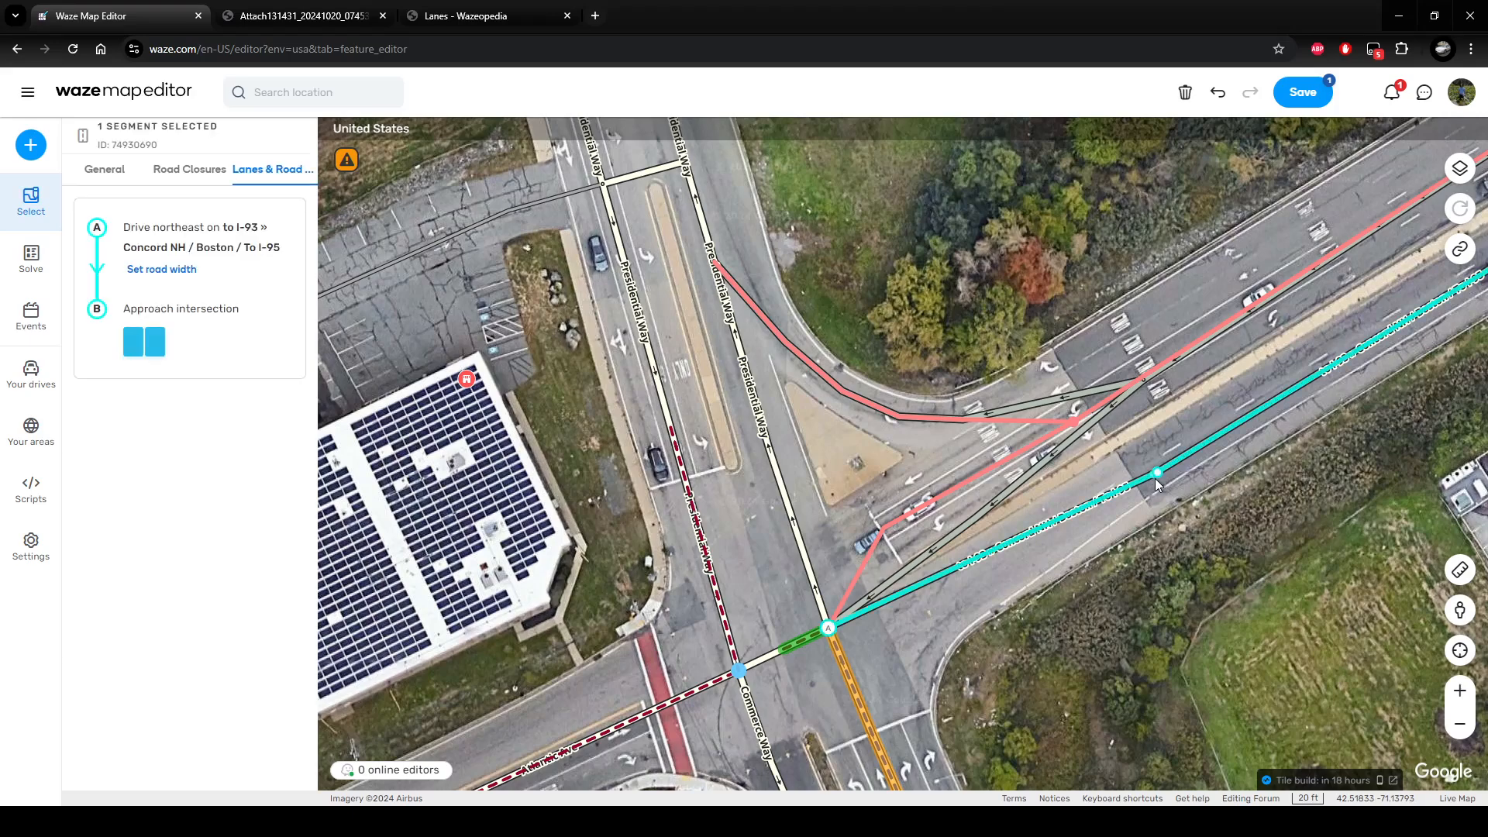
left_click(933, 570)
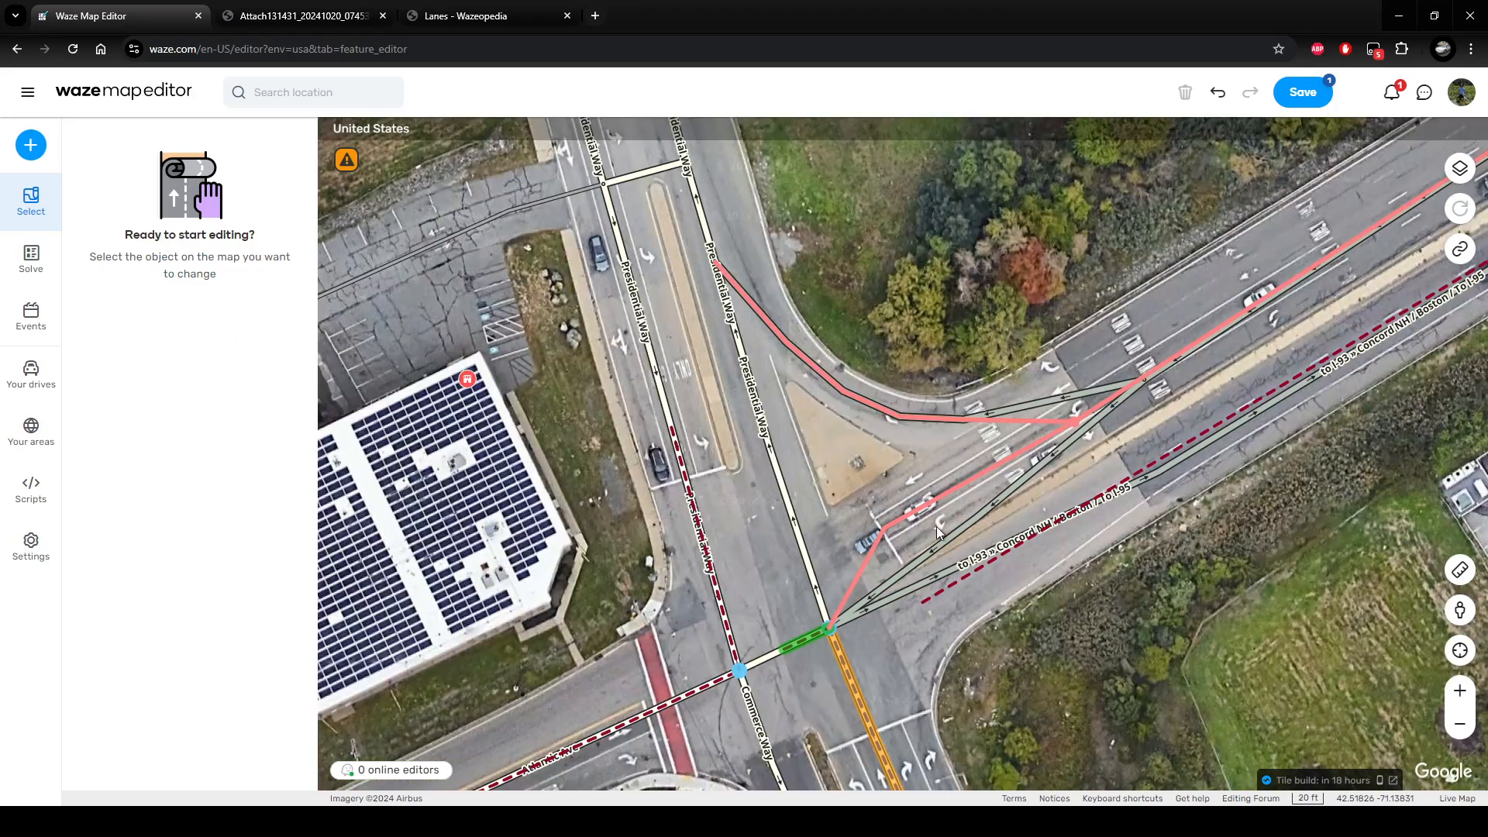
Pull the bends of the southwestbound branch and the northeastbound I-93 / I-95 ramp farther northeast, away from the intersection.
left_click(899, 518)
left_click_drag(883, 527, 941, 489)
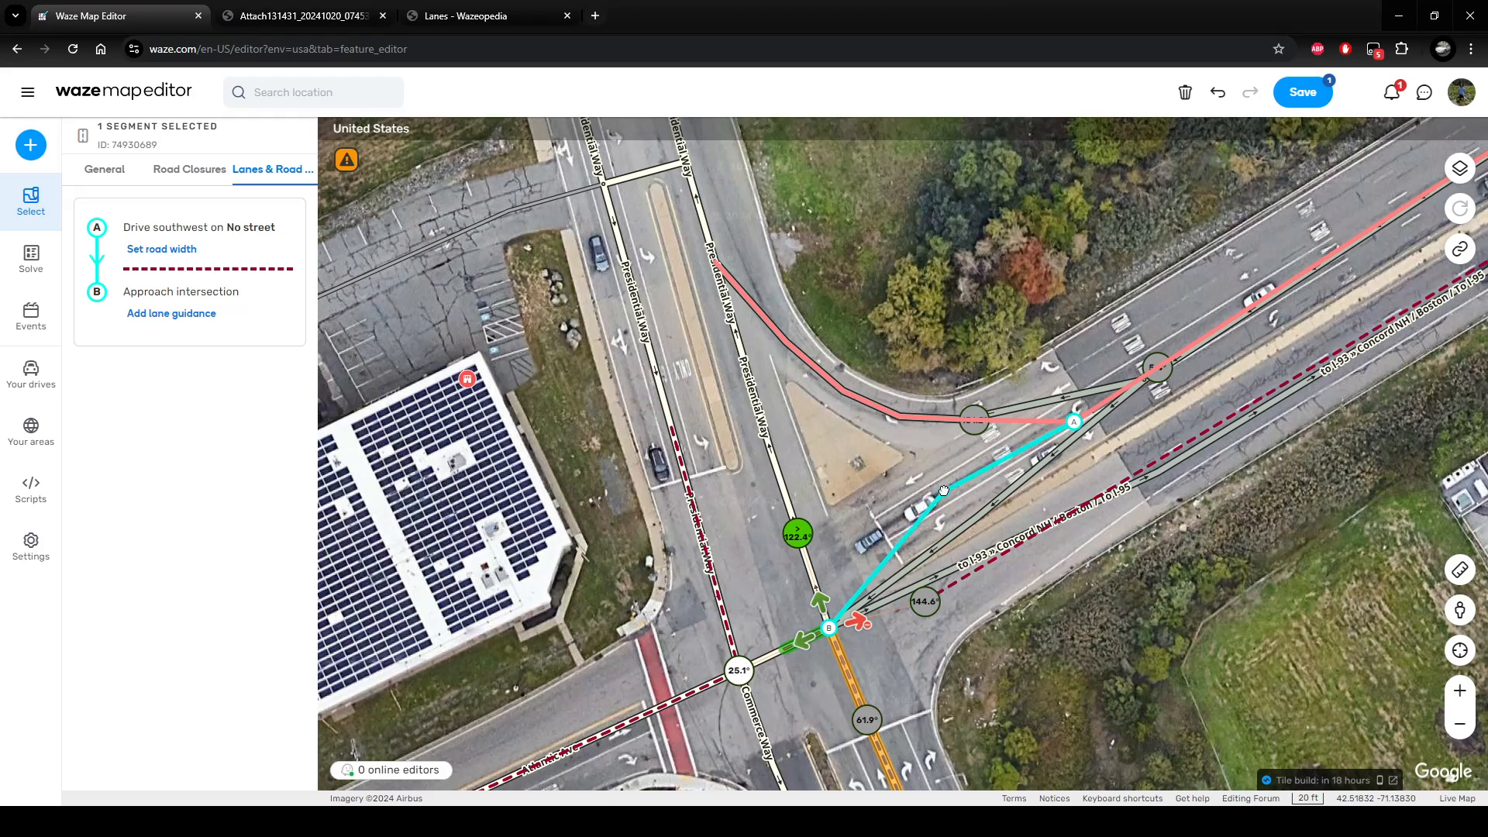
left_click(972, 573)
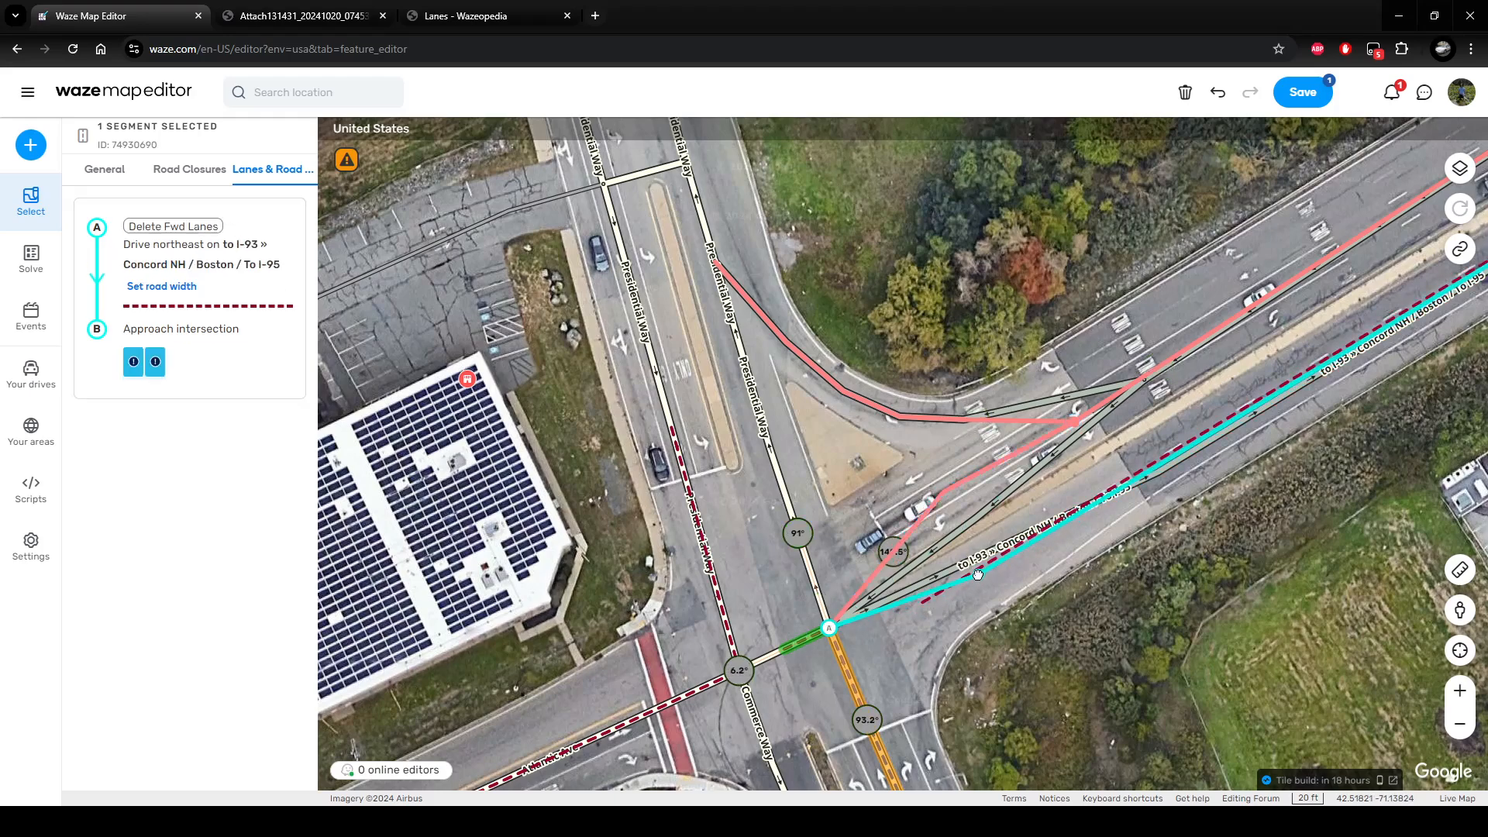
left_click_drag(979, 576, 978, 571)
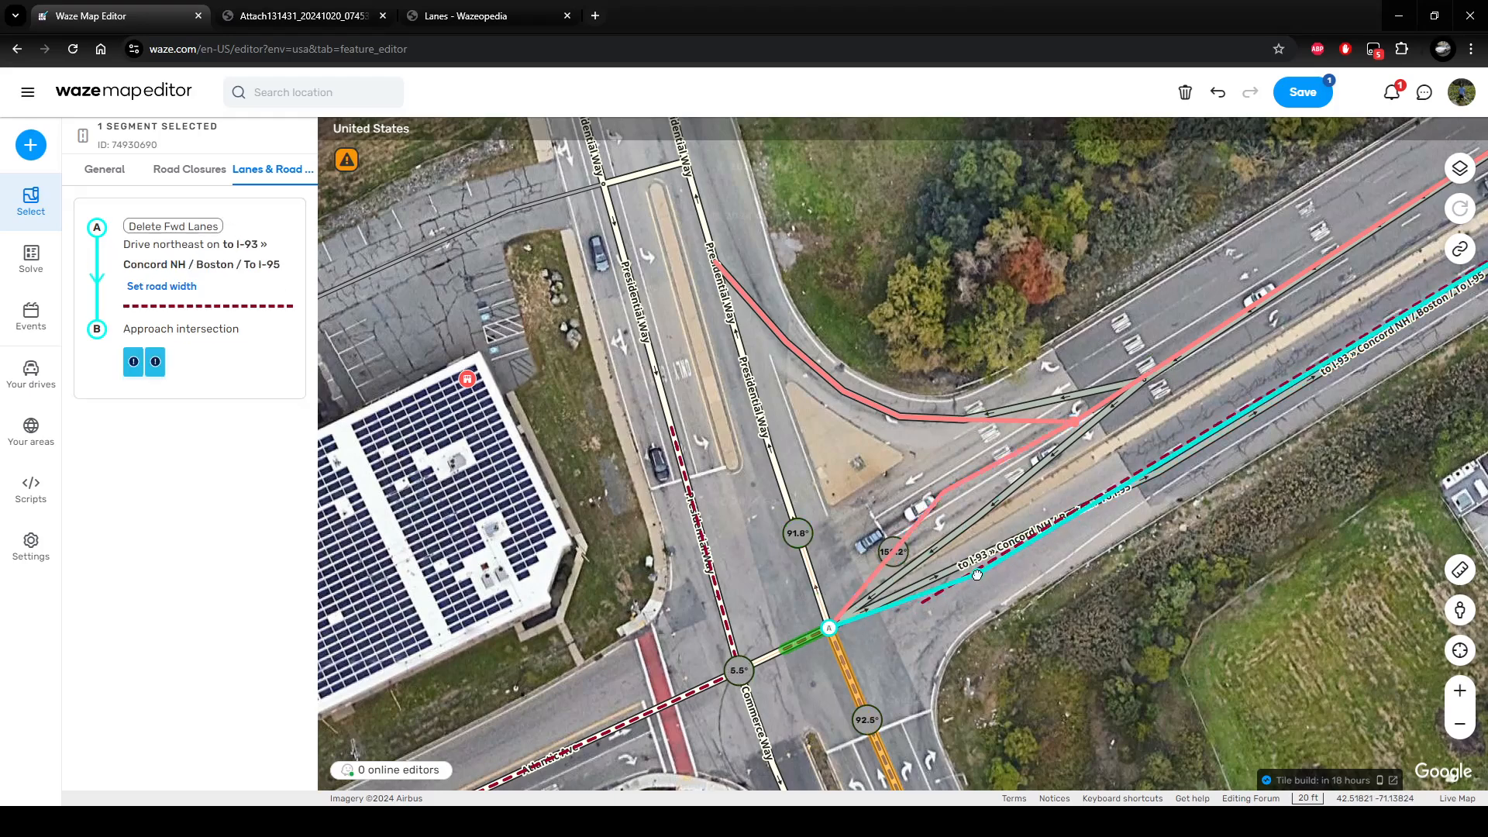
Add a slight bend to the right-turn slip lane just west of the ramp split and fine-tune the split node.
left_click(1078, 421)
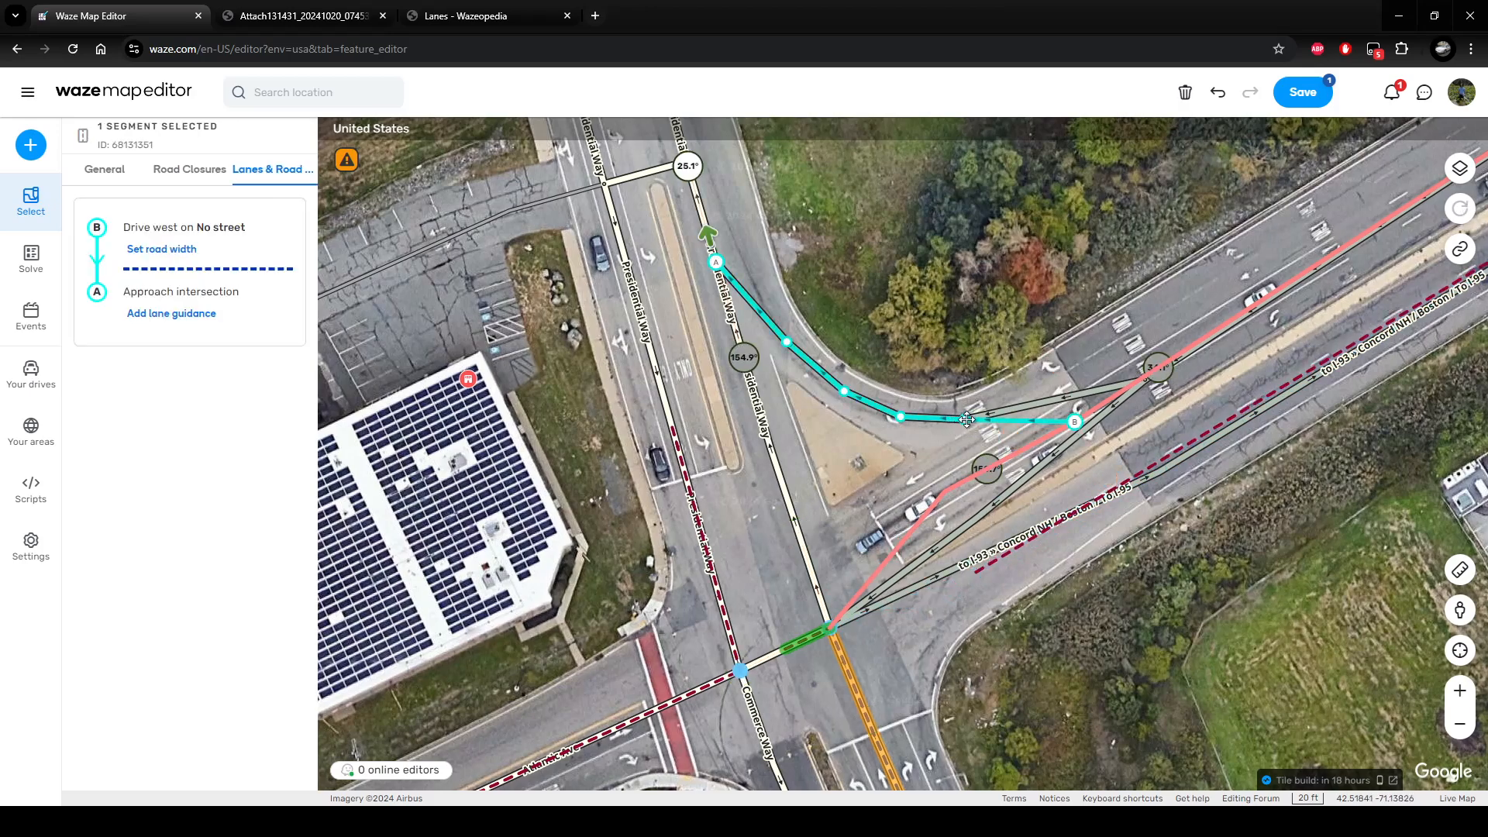
key("Escape")
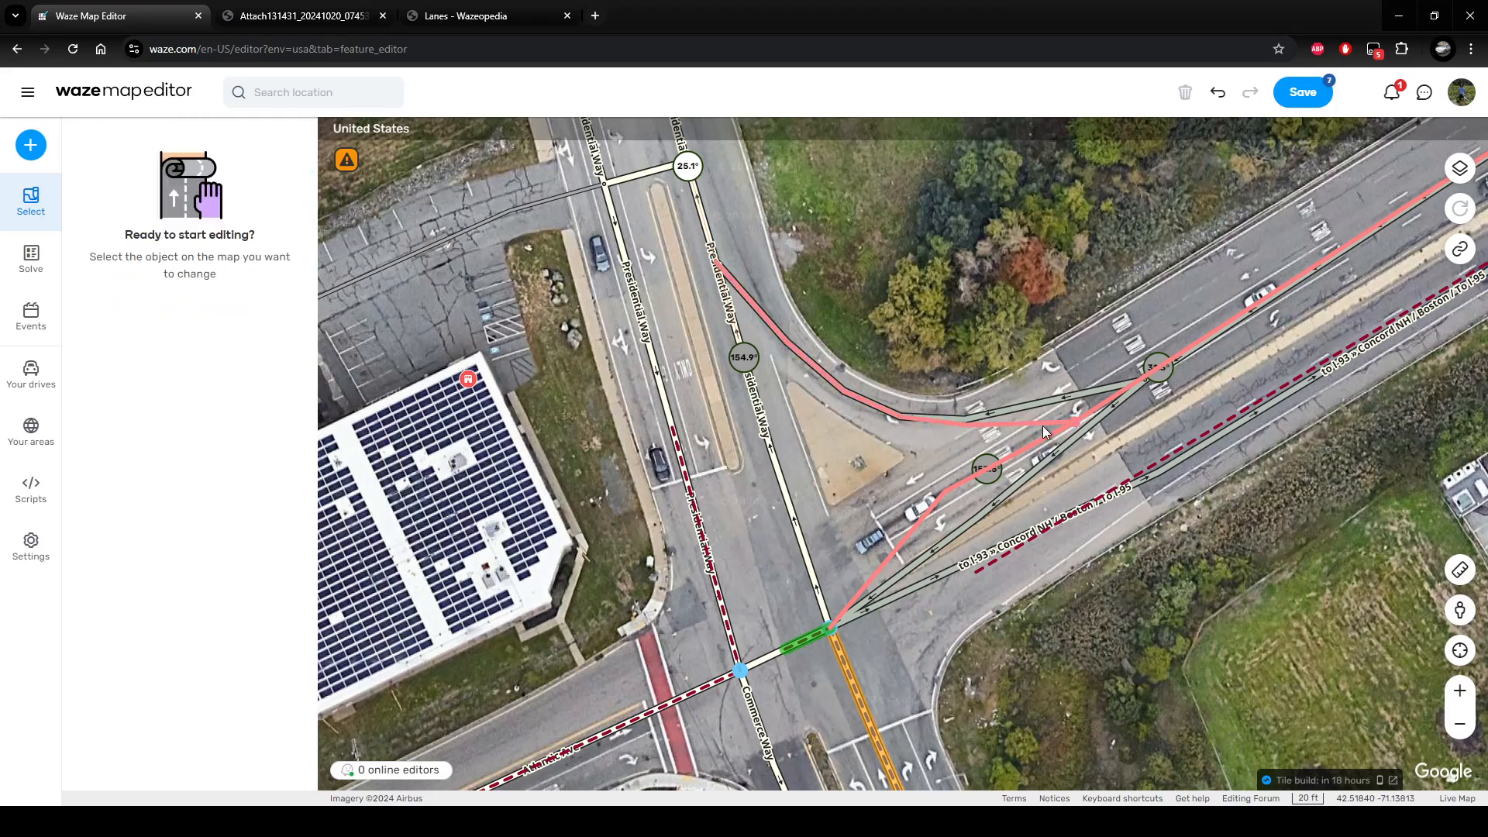
left_click(1076, 420)
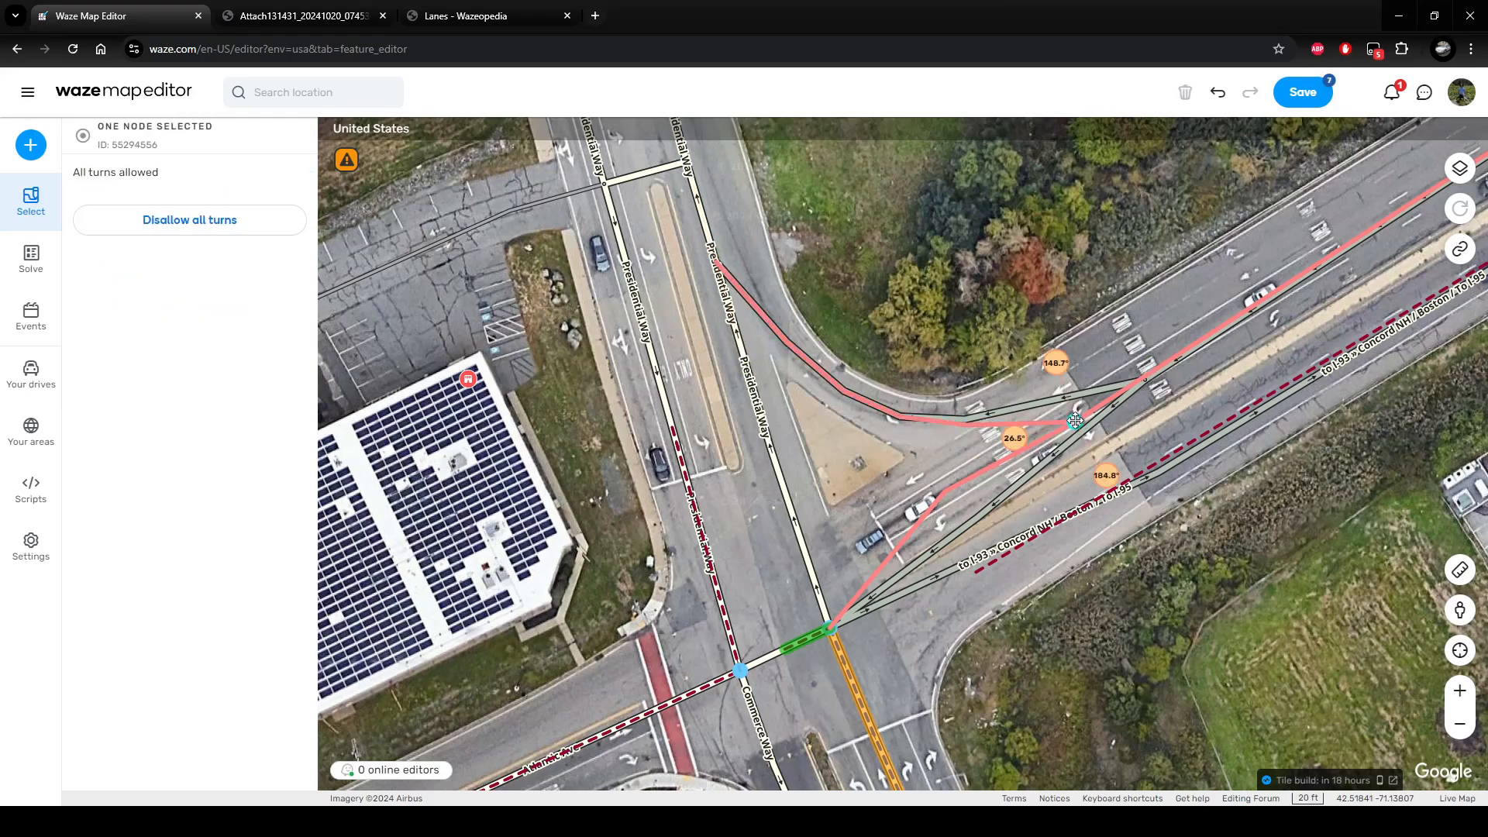
left_click_drag(1076, 420, 888, 444)
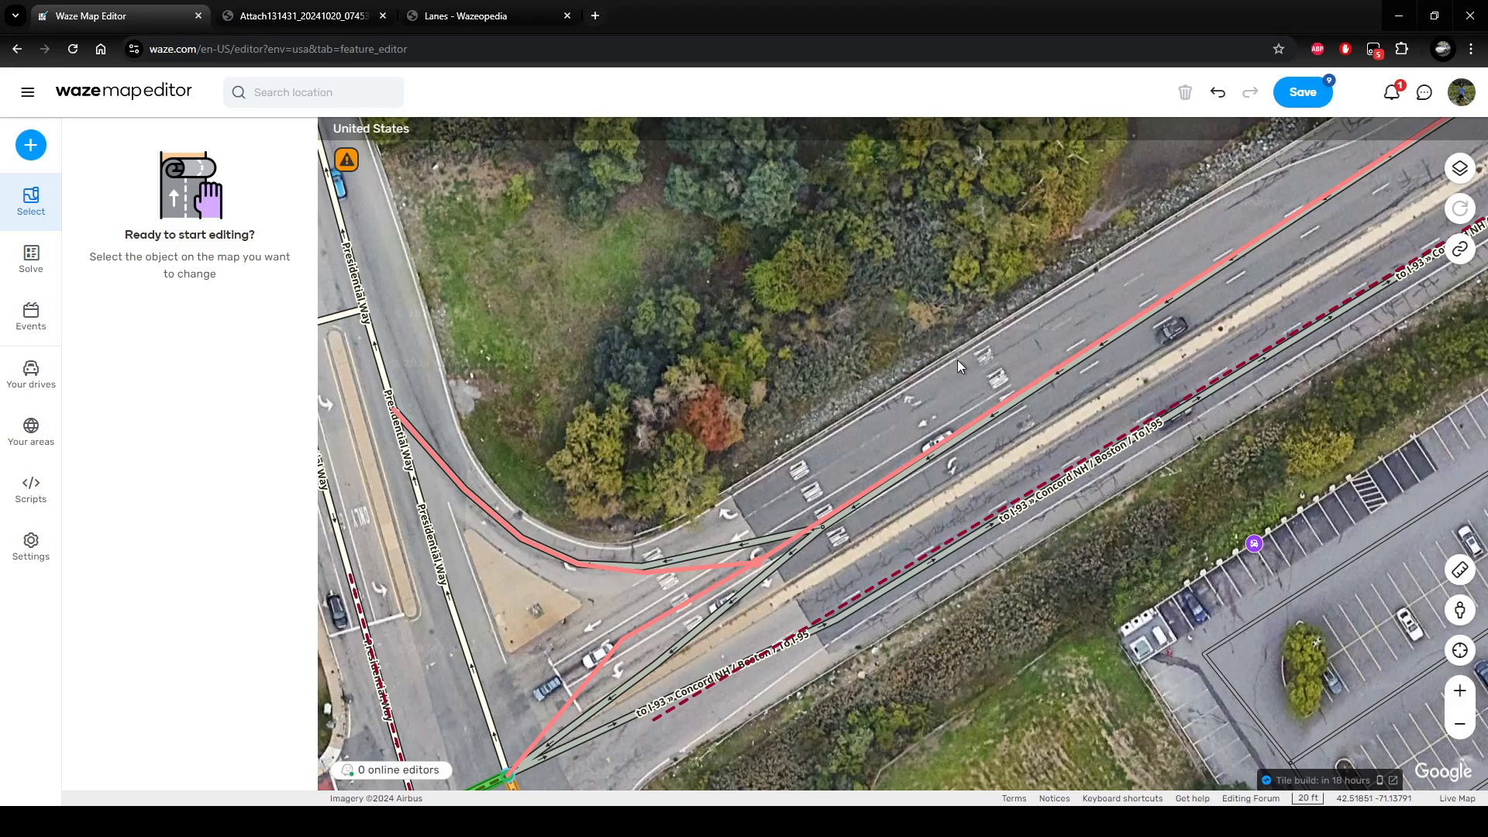
Fine-tune the southwestbound ramp segment's alignment northeast of the intersection and save all pending geometry edits.
left_click_drag(958, 356, 574, 604)
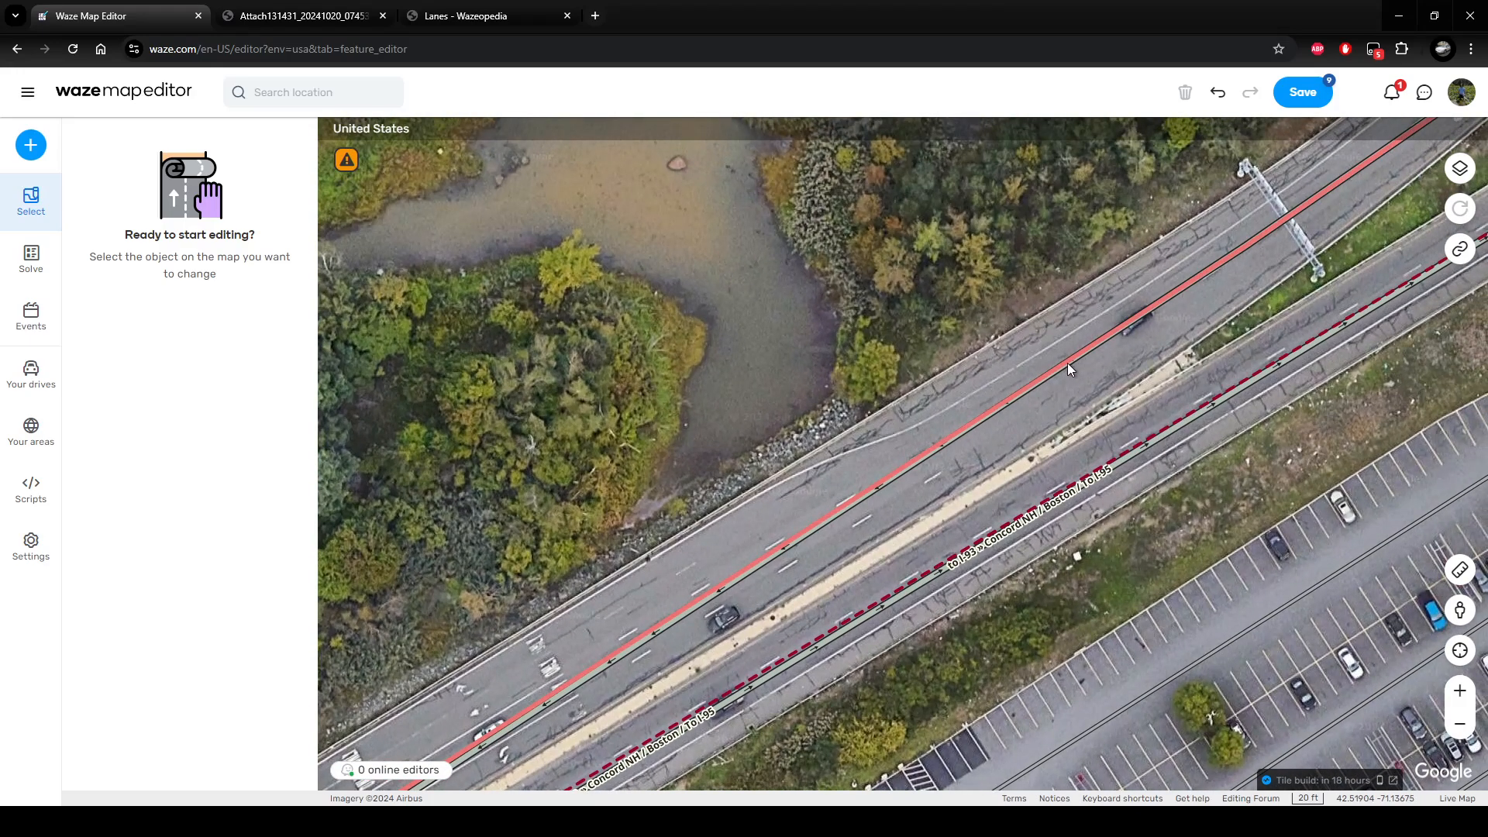
left_click(1068, 362)
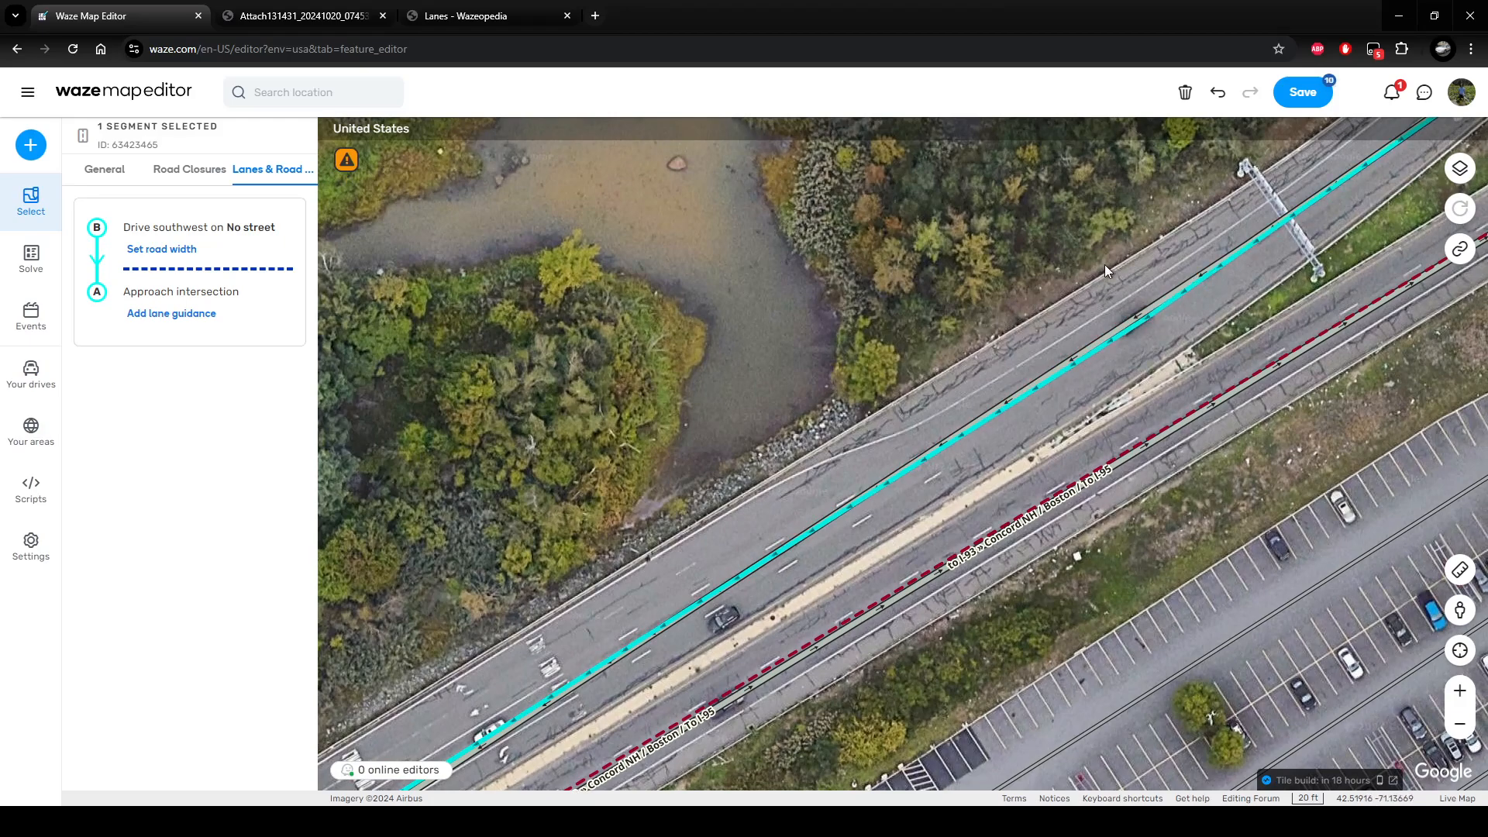
scroll(1105, 263, "down", 1)
left_click_drag(611, 682, 760, 542)
left_click(761, 542)
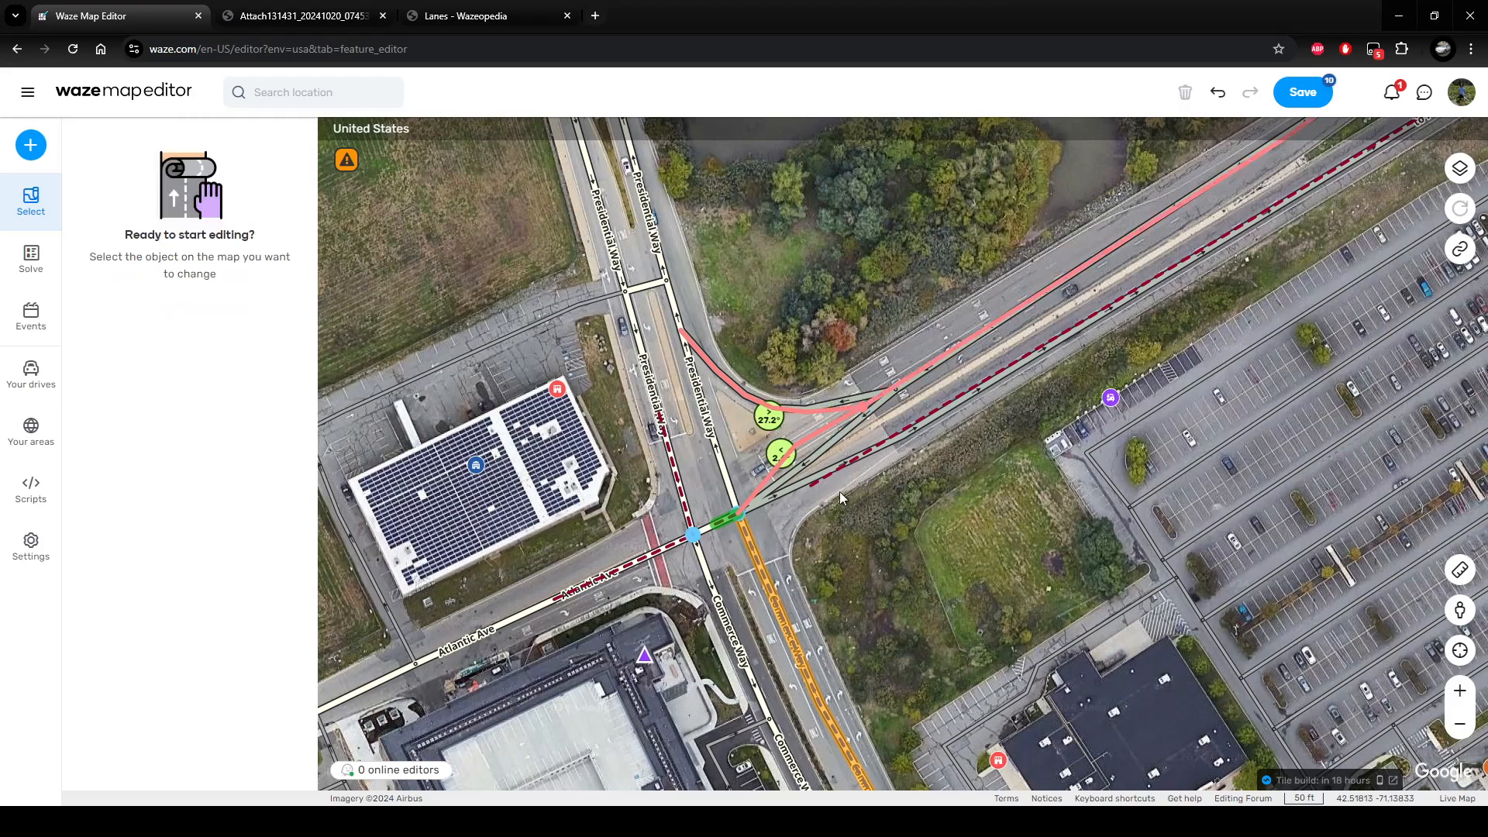
left_click(1303, 92)
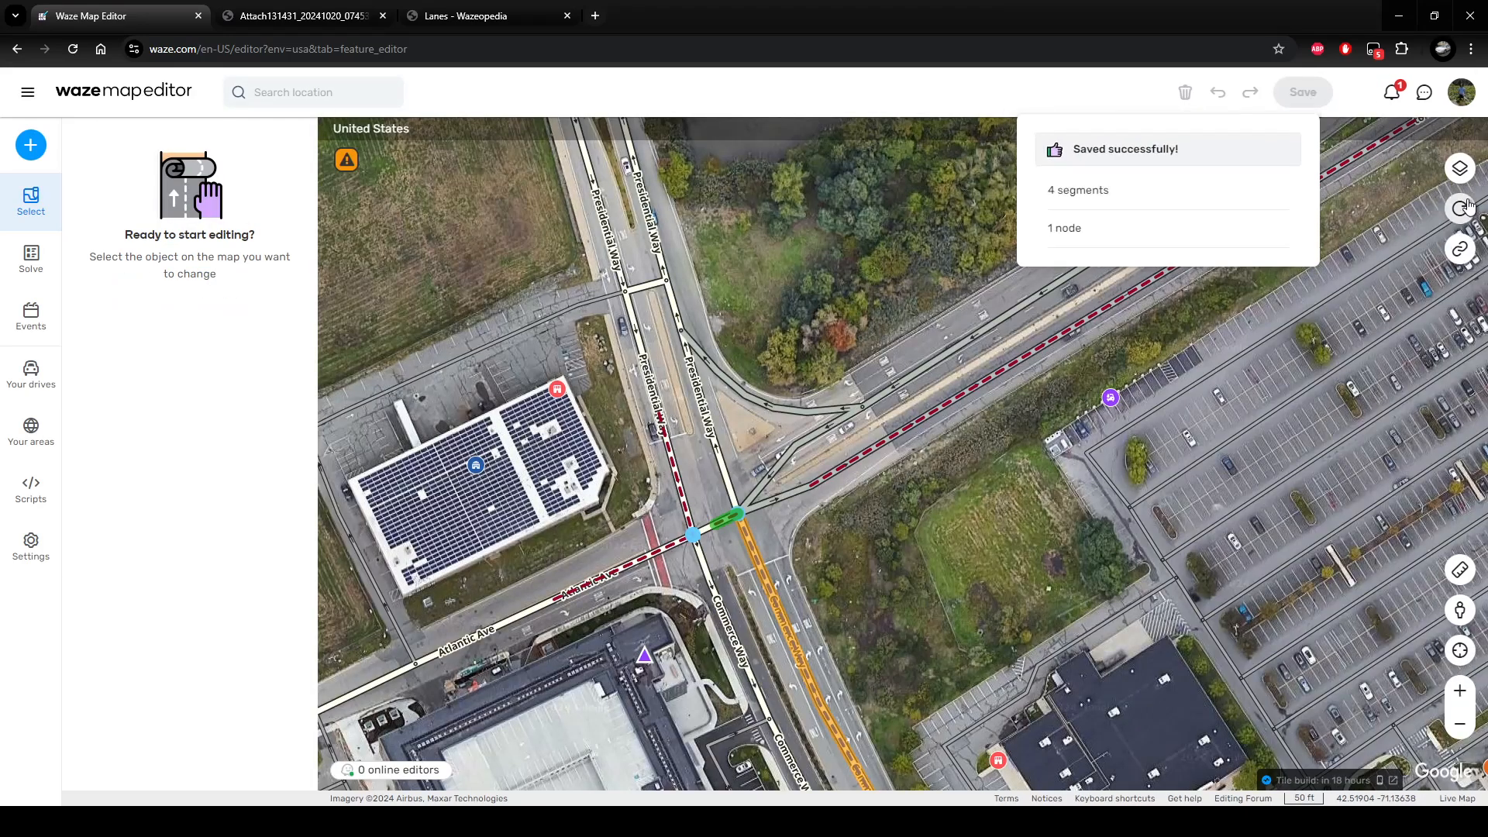
left_click_drag(792, 547, 904, 497)
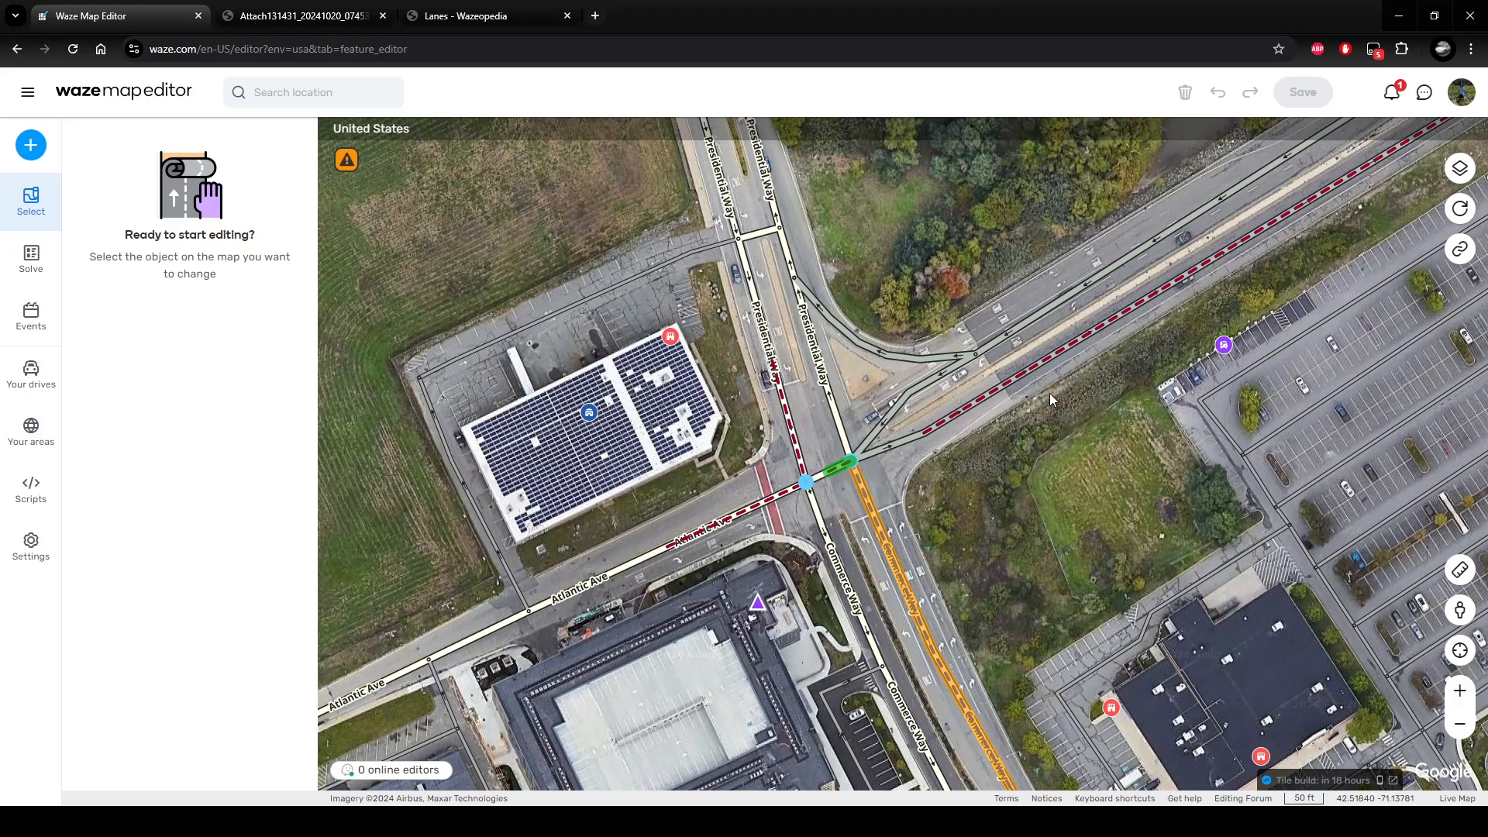
left_click(998, 341)
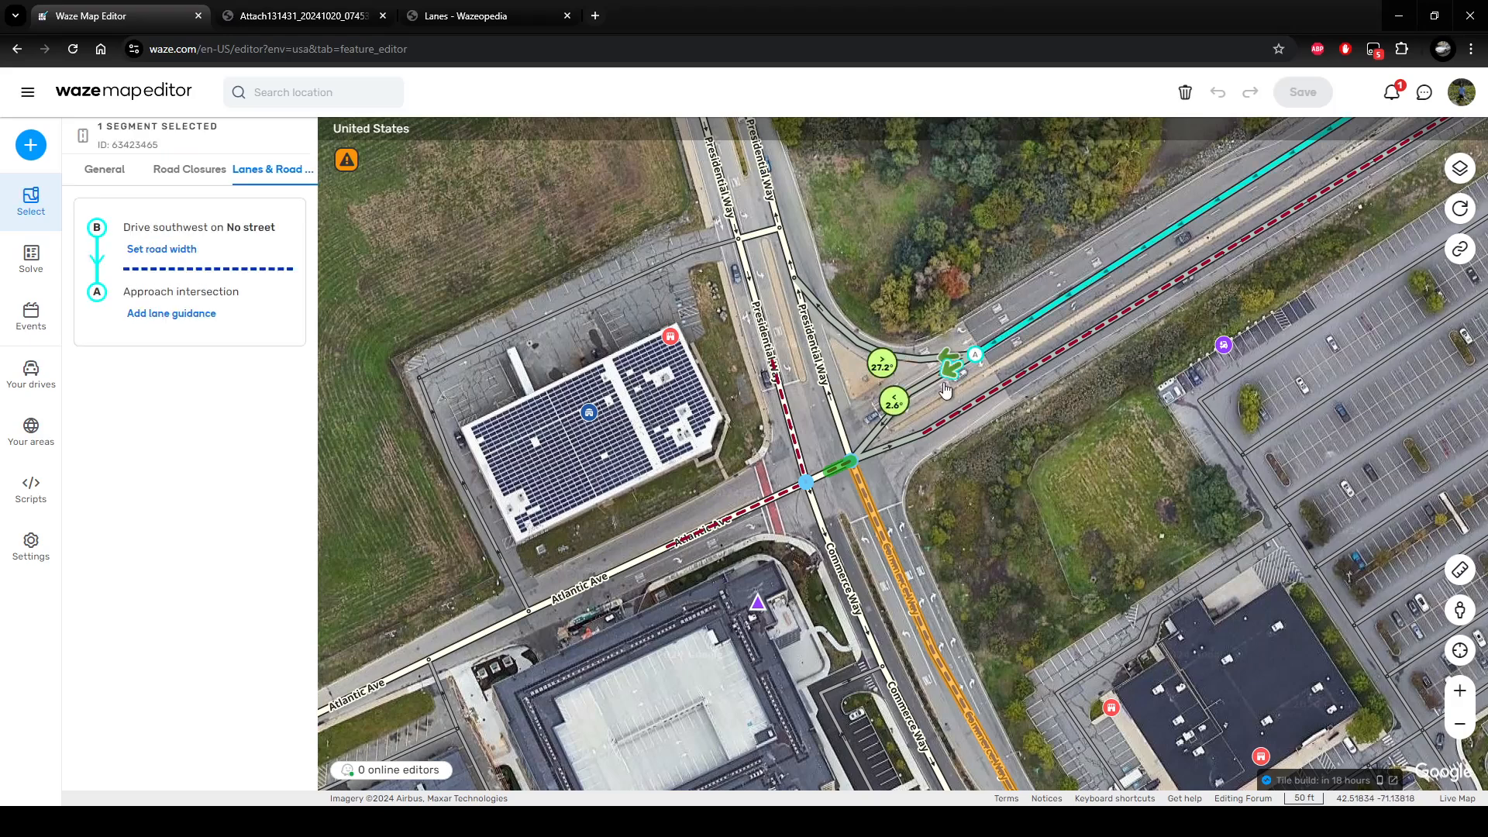
left_click(946, 366)
left_click(958, 478)
Draw a junction box around the Atlantic Ave, Commerce Way and Presidential Way intersection, including the ramp split to the northeast, and save it.
left_click(31, 145)
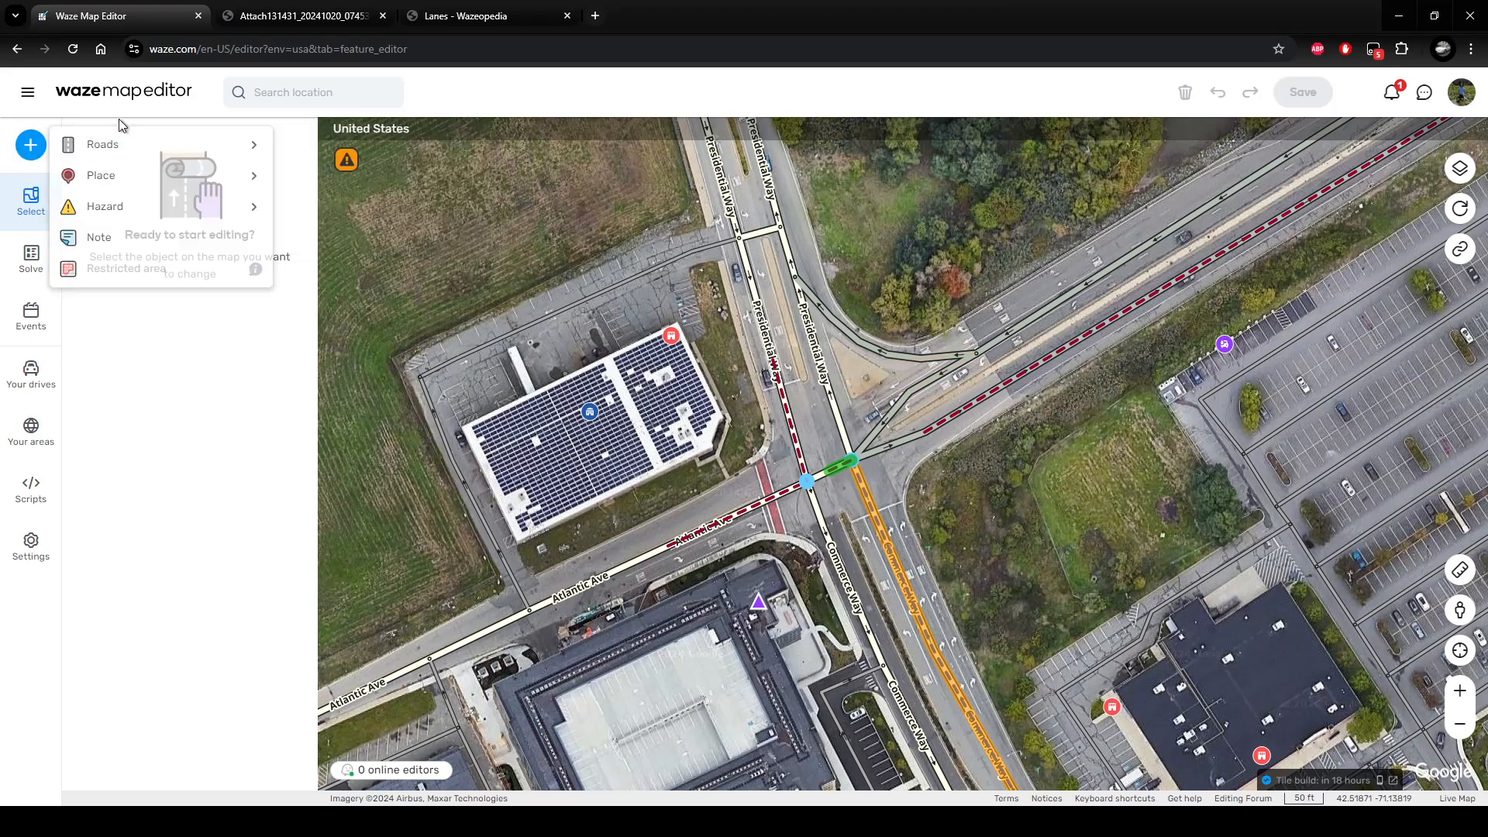
mouse_move(109, 148)
left_click(343, 238)
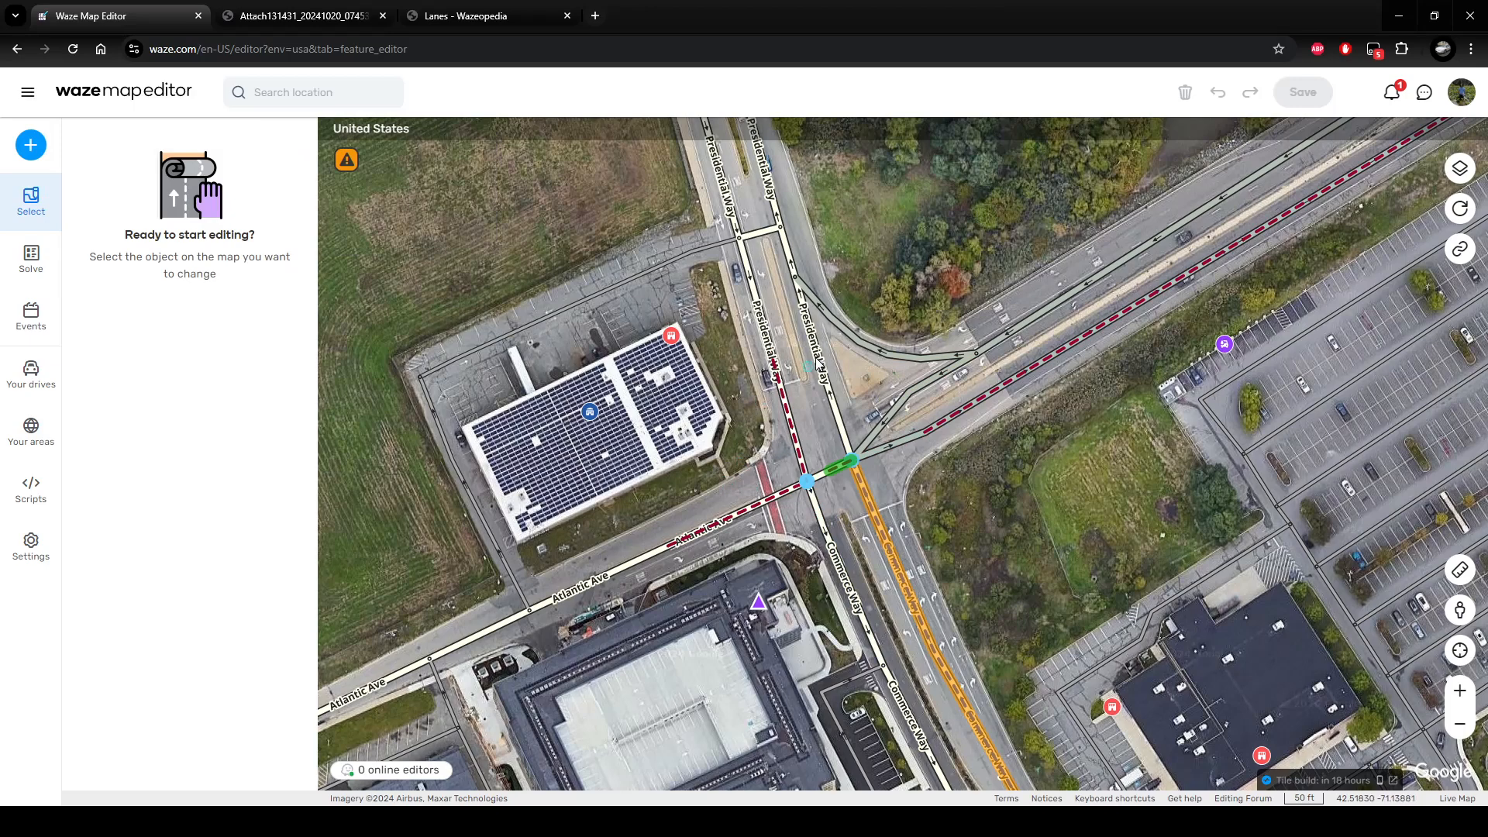
left_click(749, 372)
left_click(1007, 273)
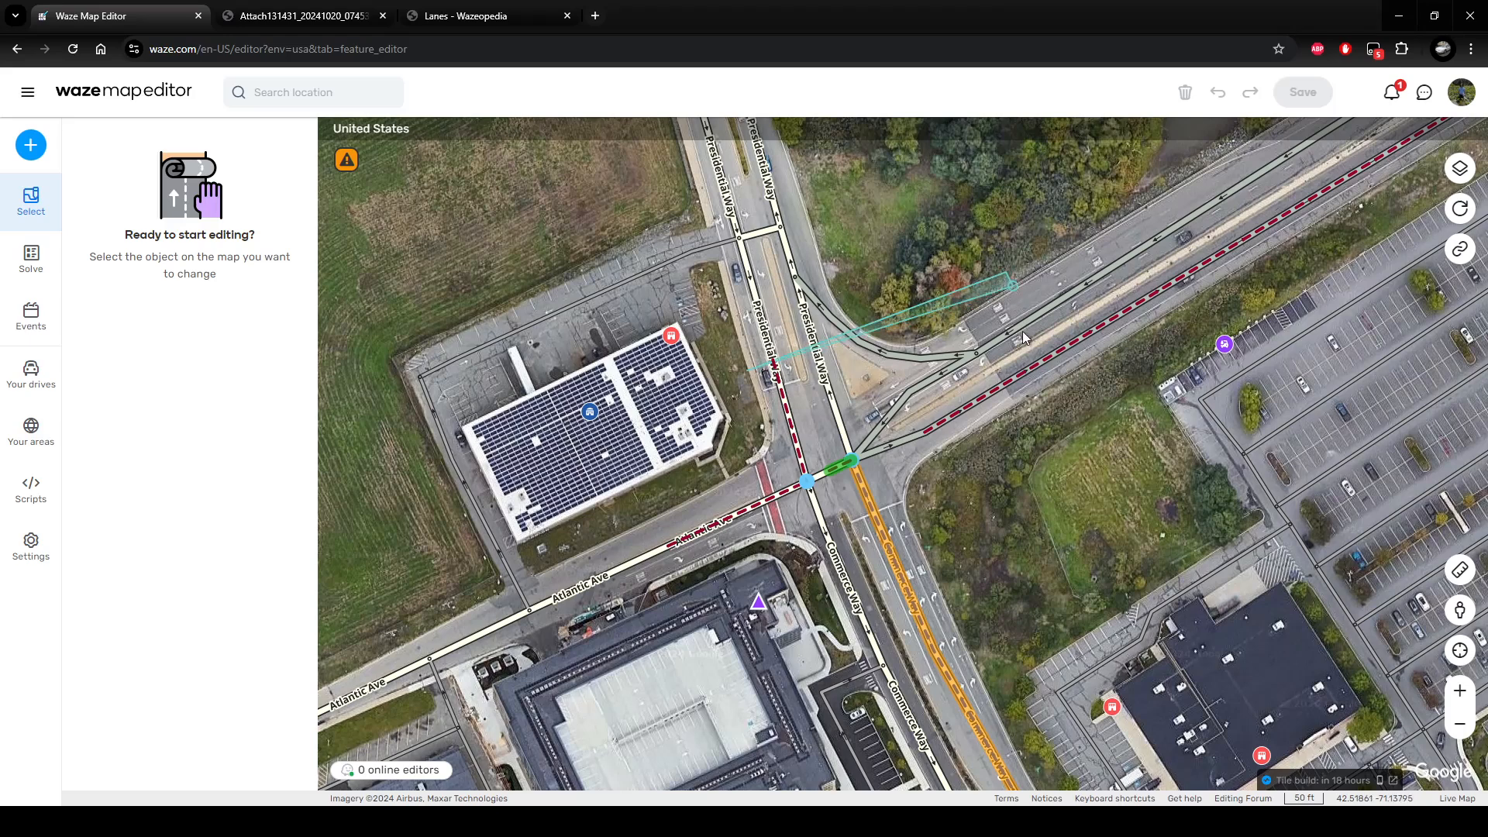
left_click(1063, 379)
left_click(919, 468)
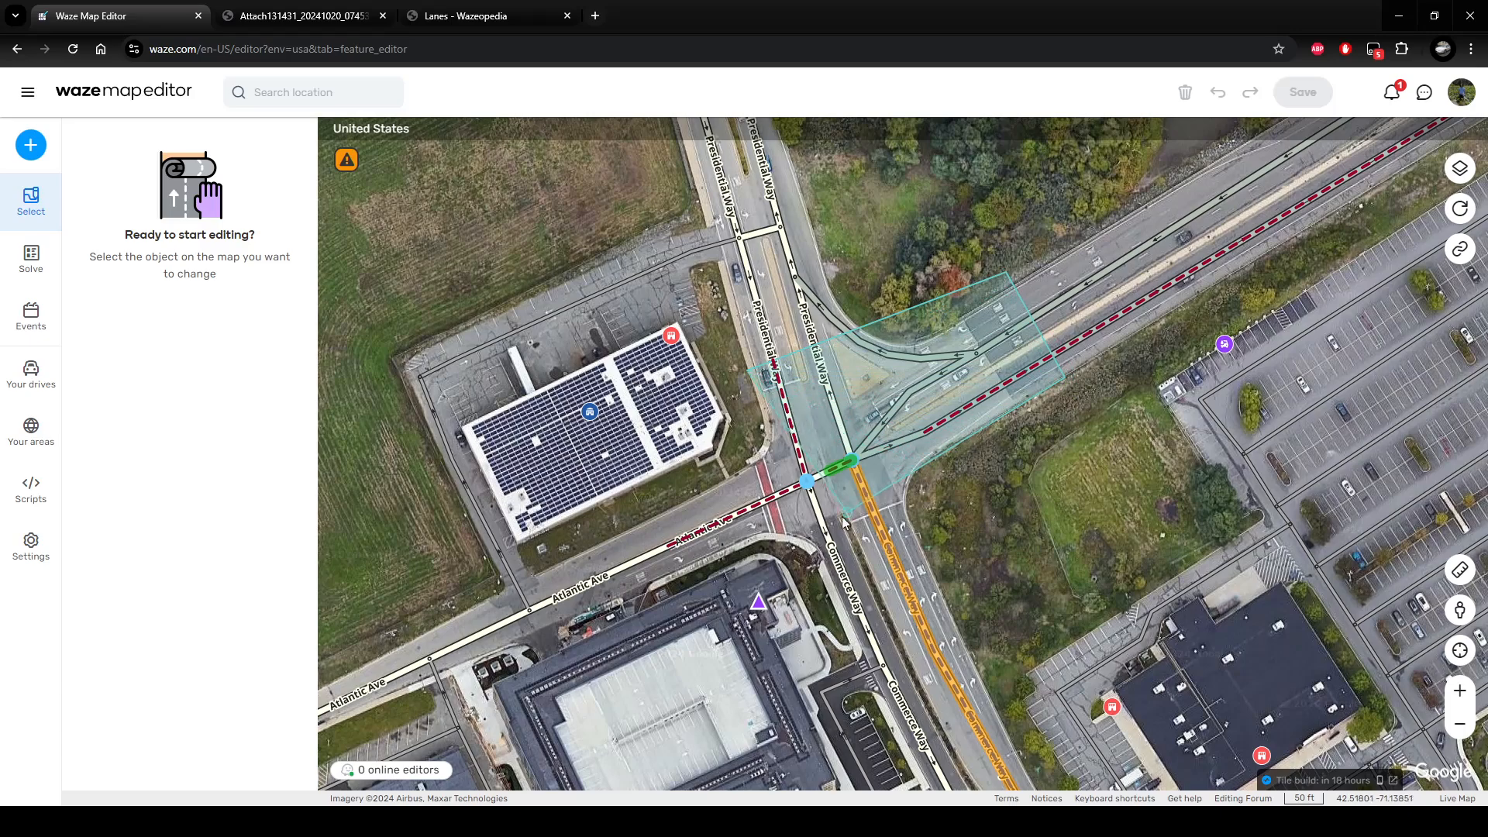
double_click(795, 541)
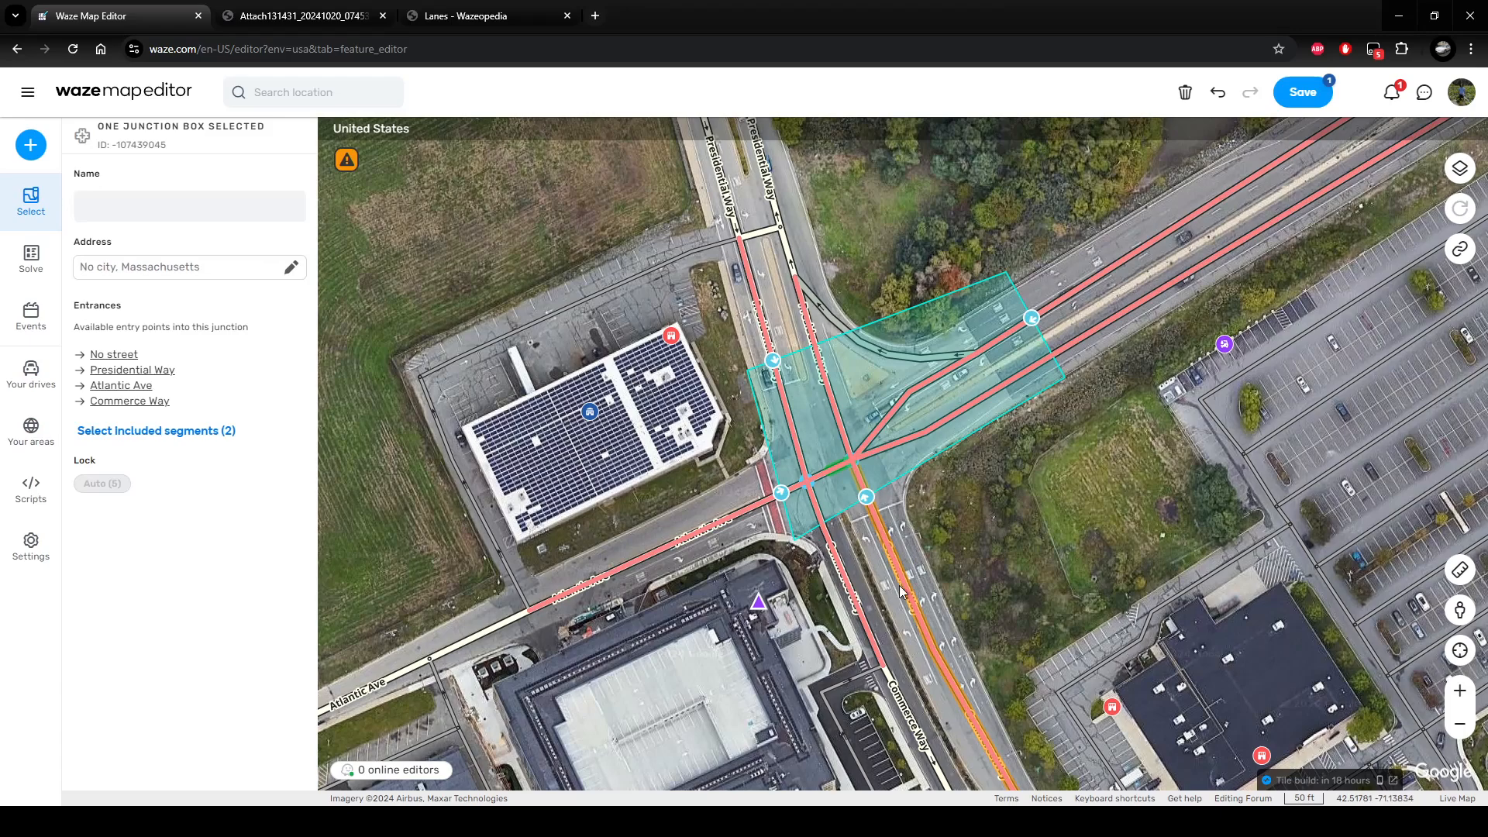
left_click(947, 545)
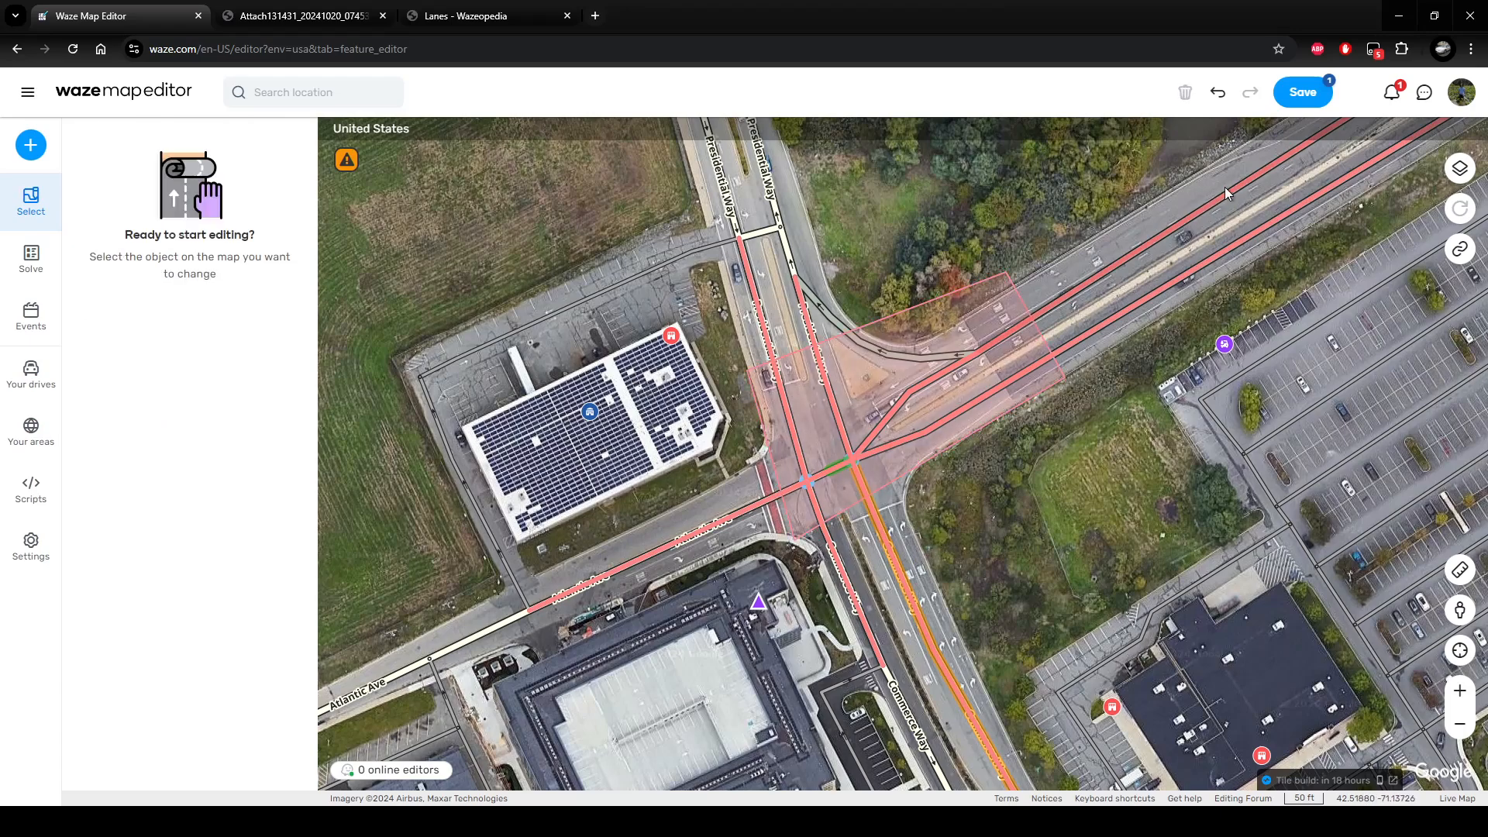
left_click(1293, 95)
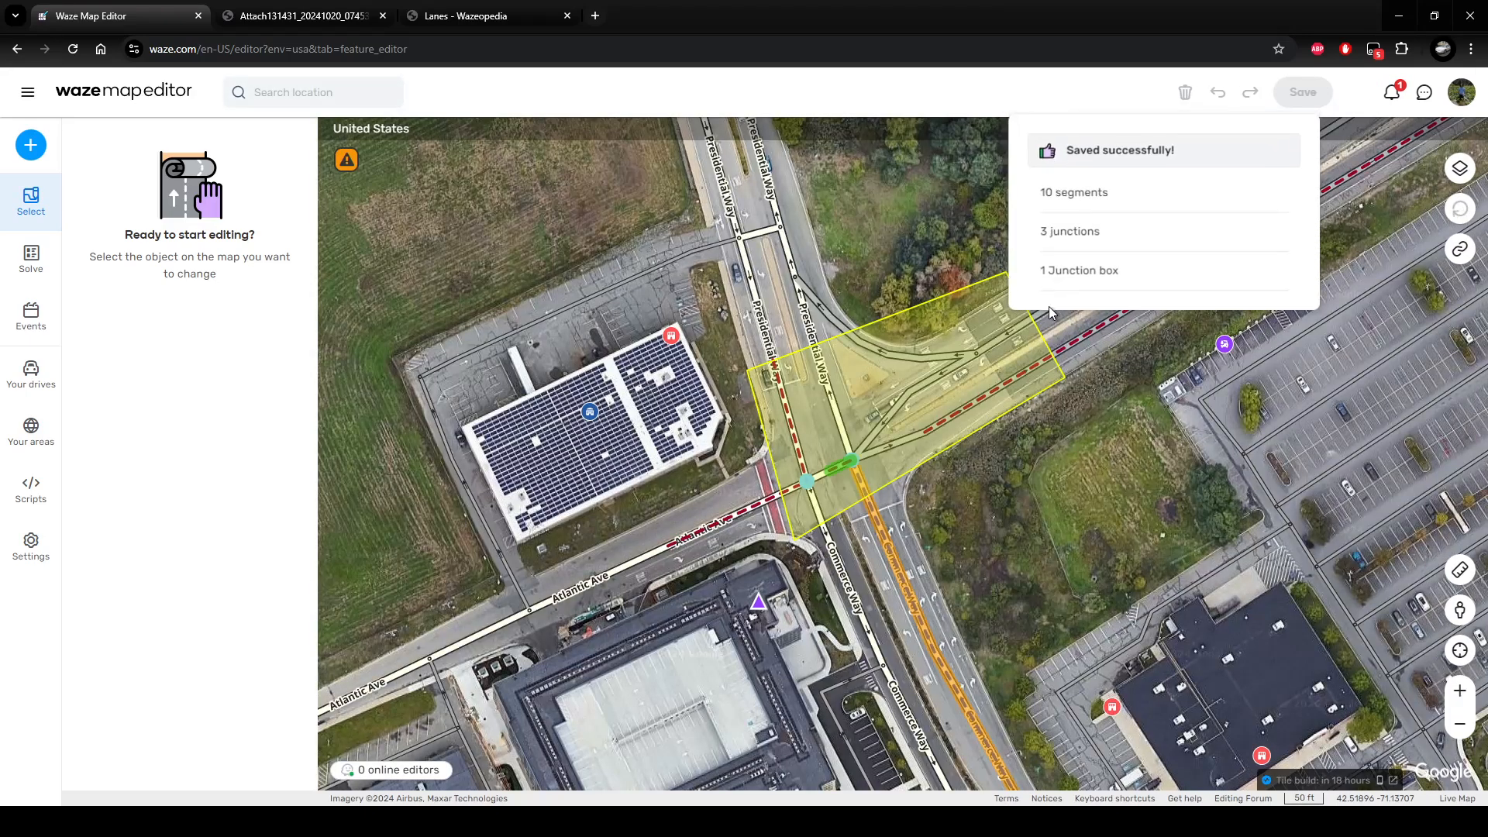
In the eastbound Atlantic Ave lane guidance, assign lane 1 to the Presidential Way far turn with a Left angle override.
left_click(659, 555)
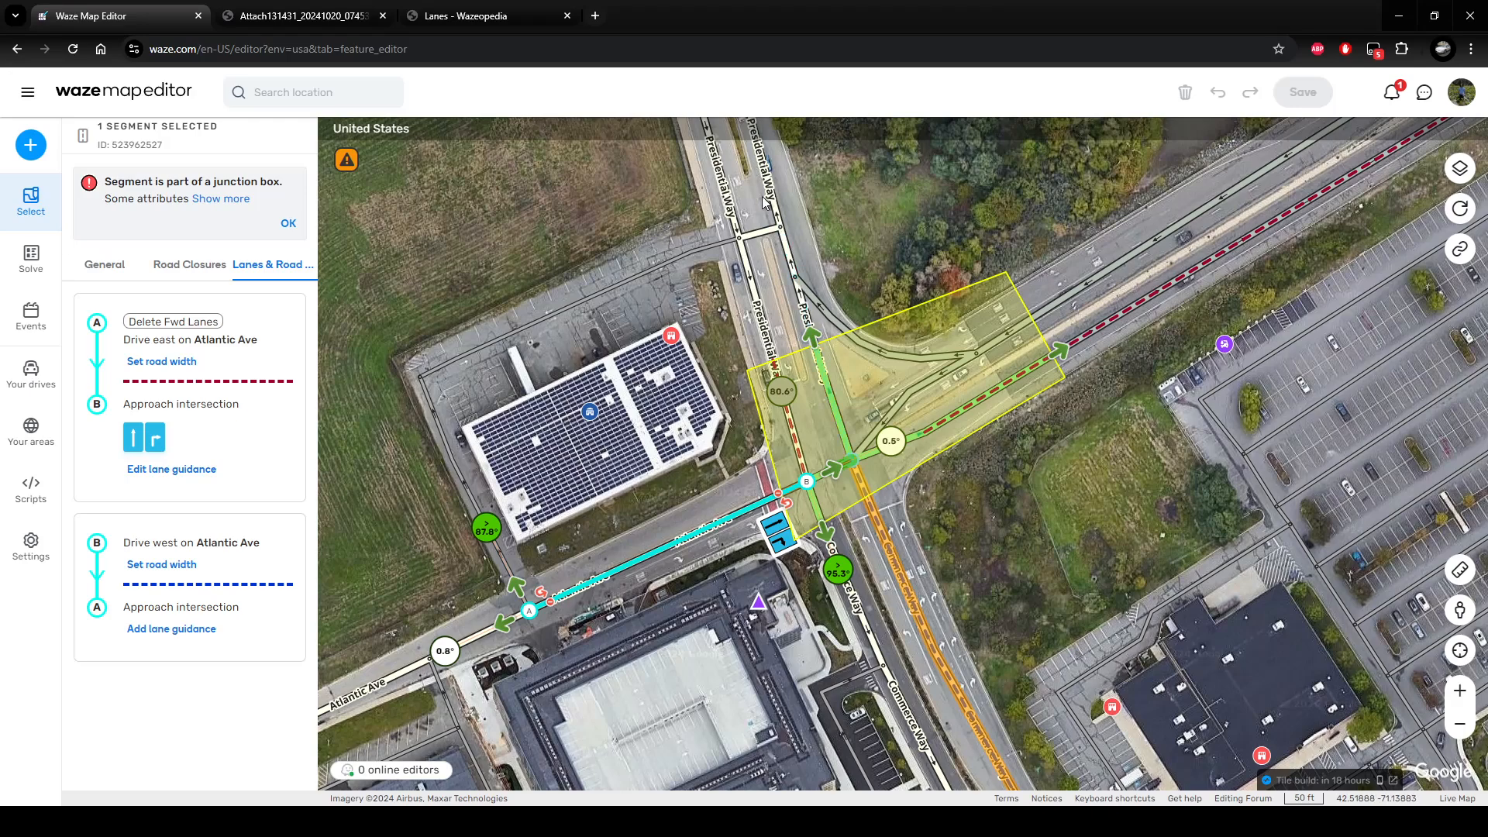
scroll(756, 518, "up", 1)
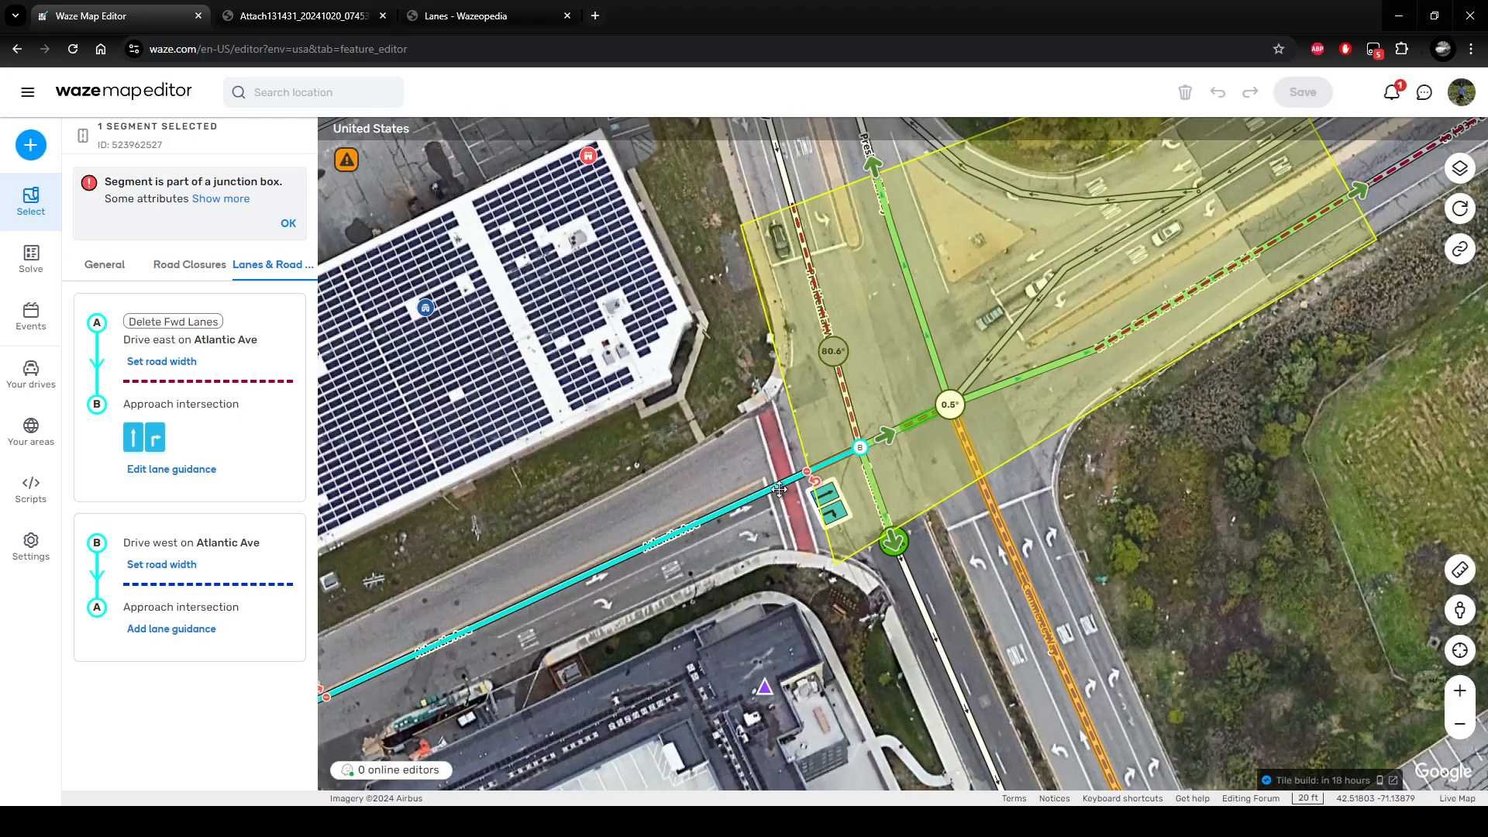
left_click(151, 470)
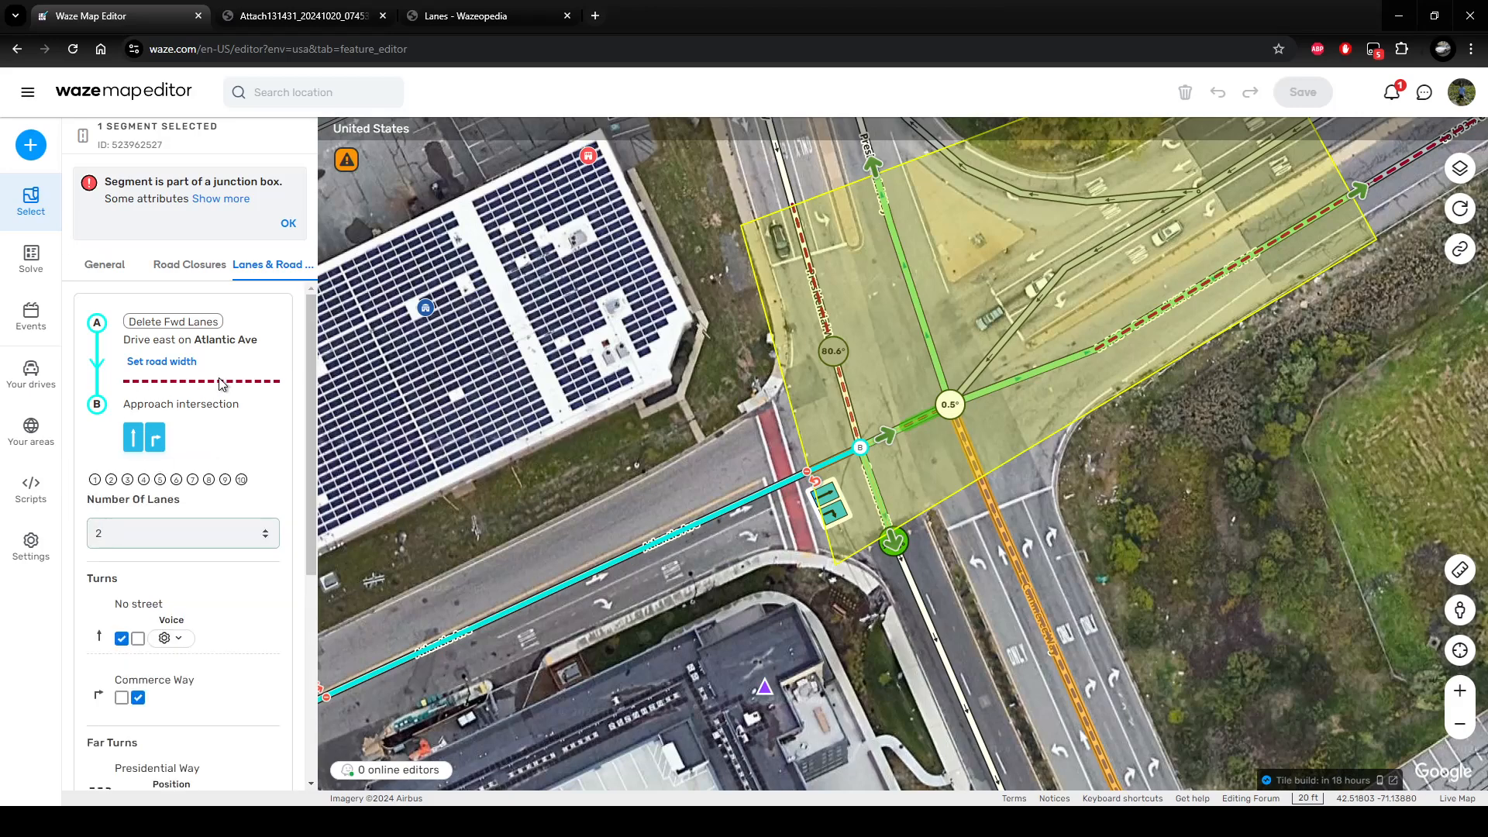
scroll(223, 383, "down", 2)
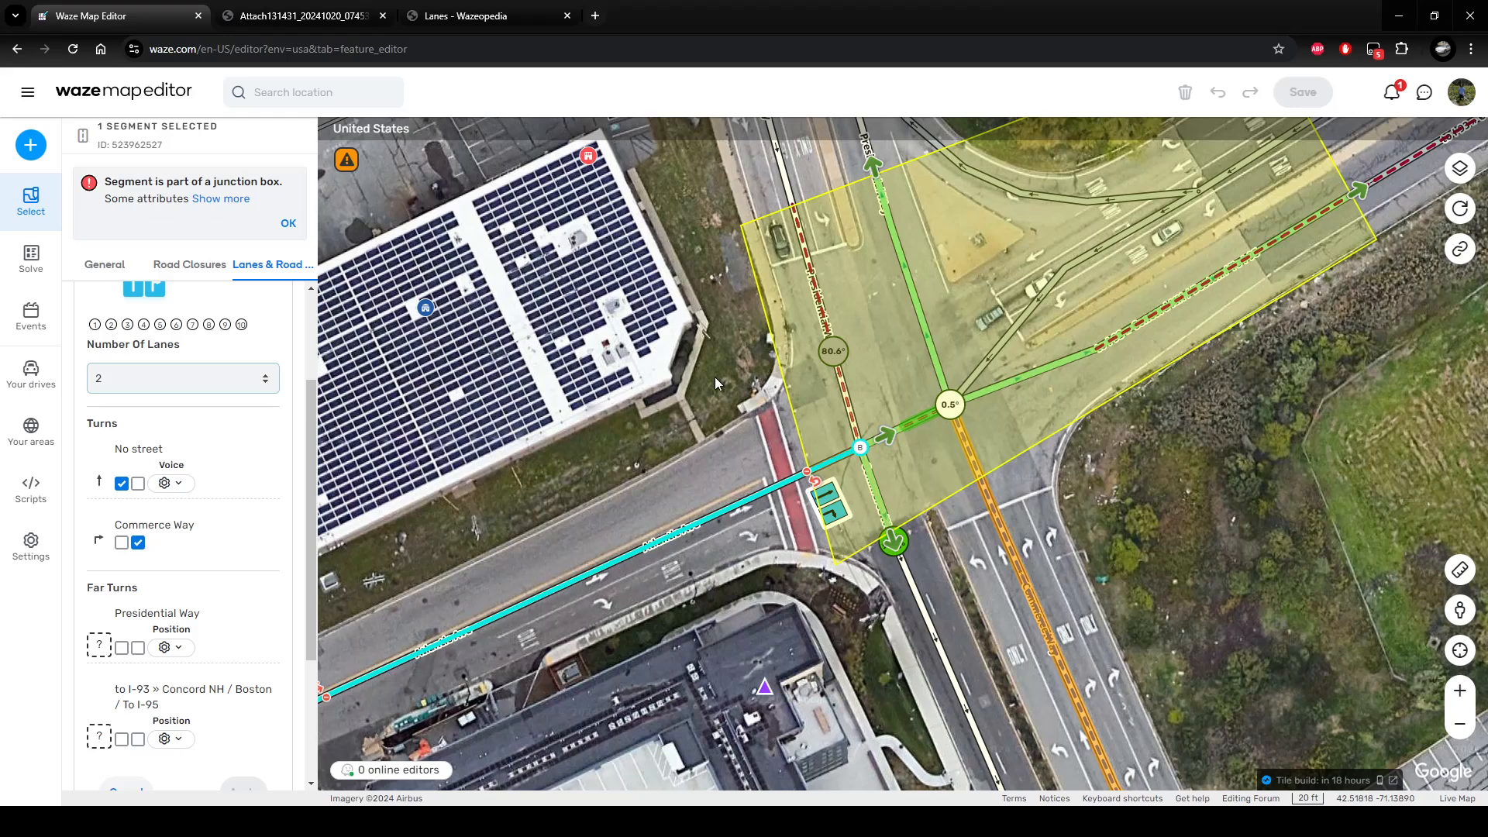
left_click(93, 649)
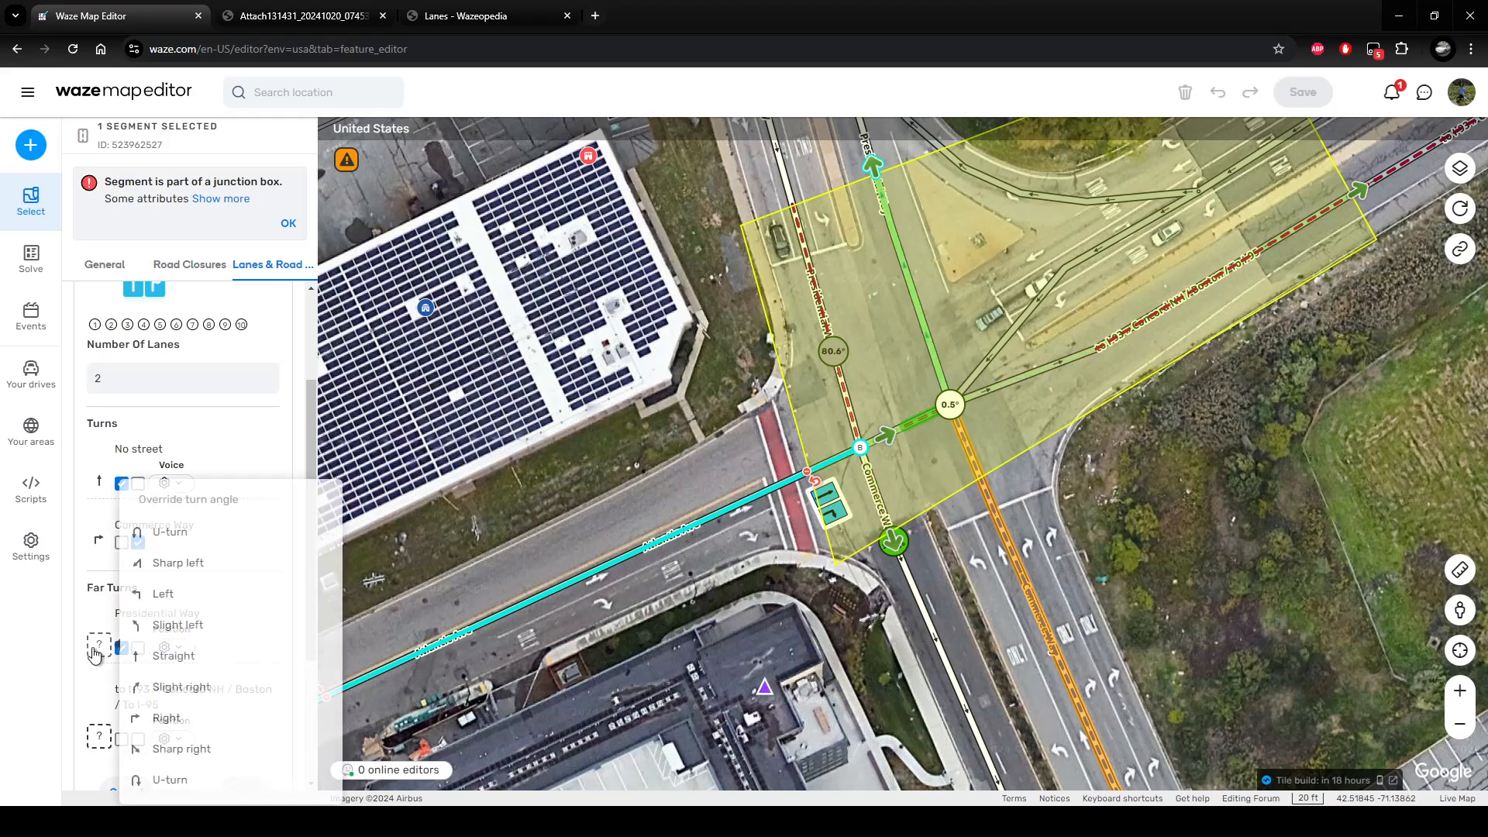
left_click(155, 594)
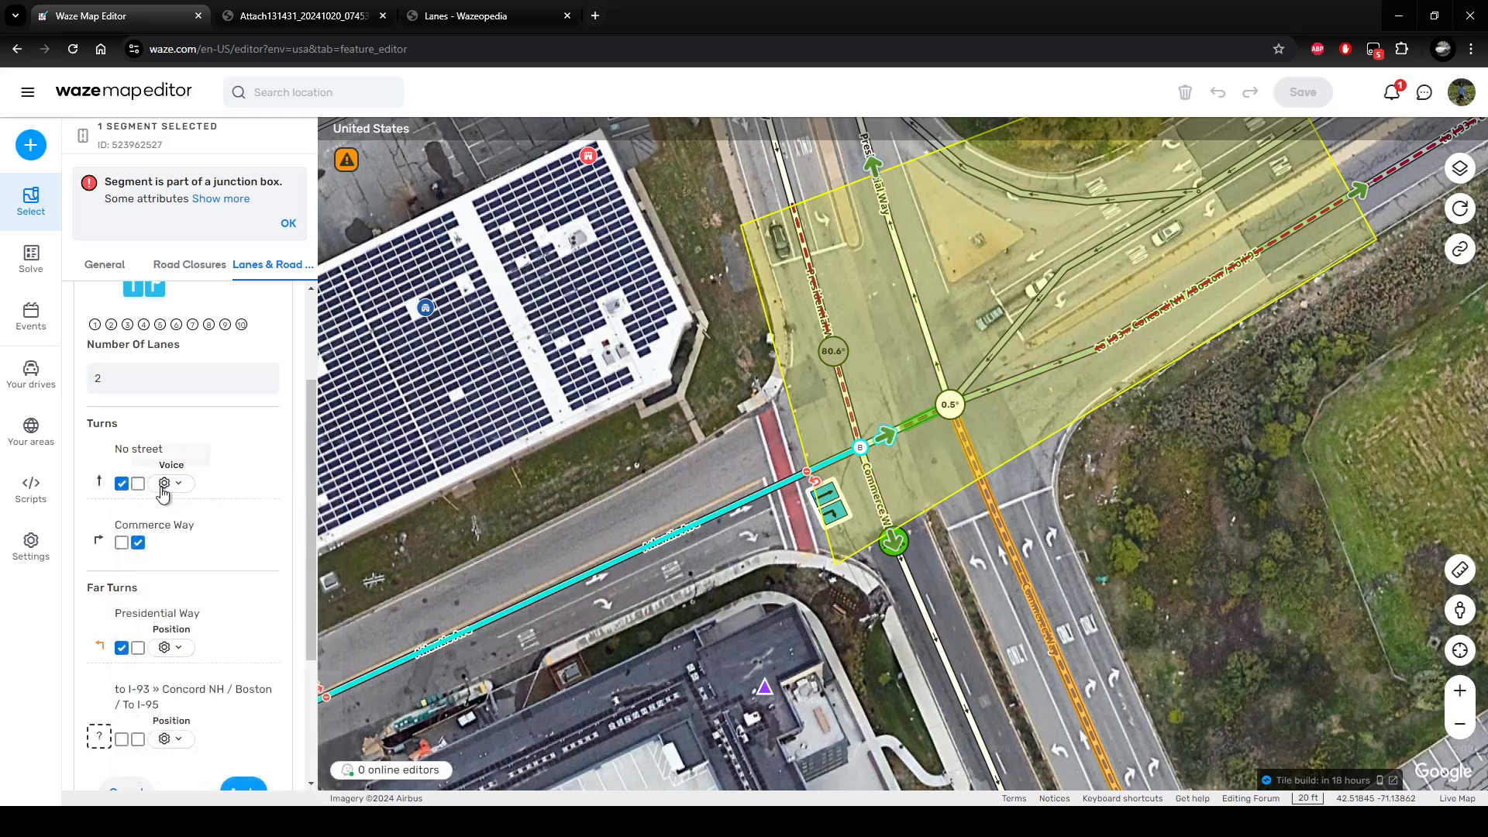
scroll(121, 493, "down", 1)
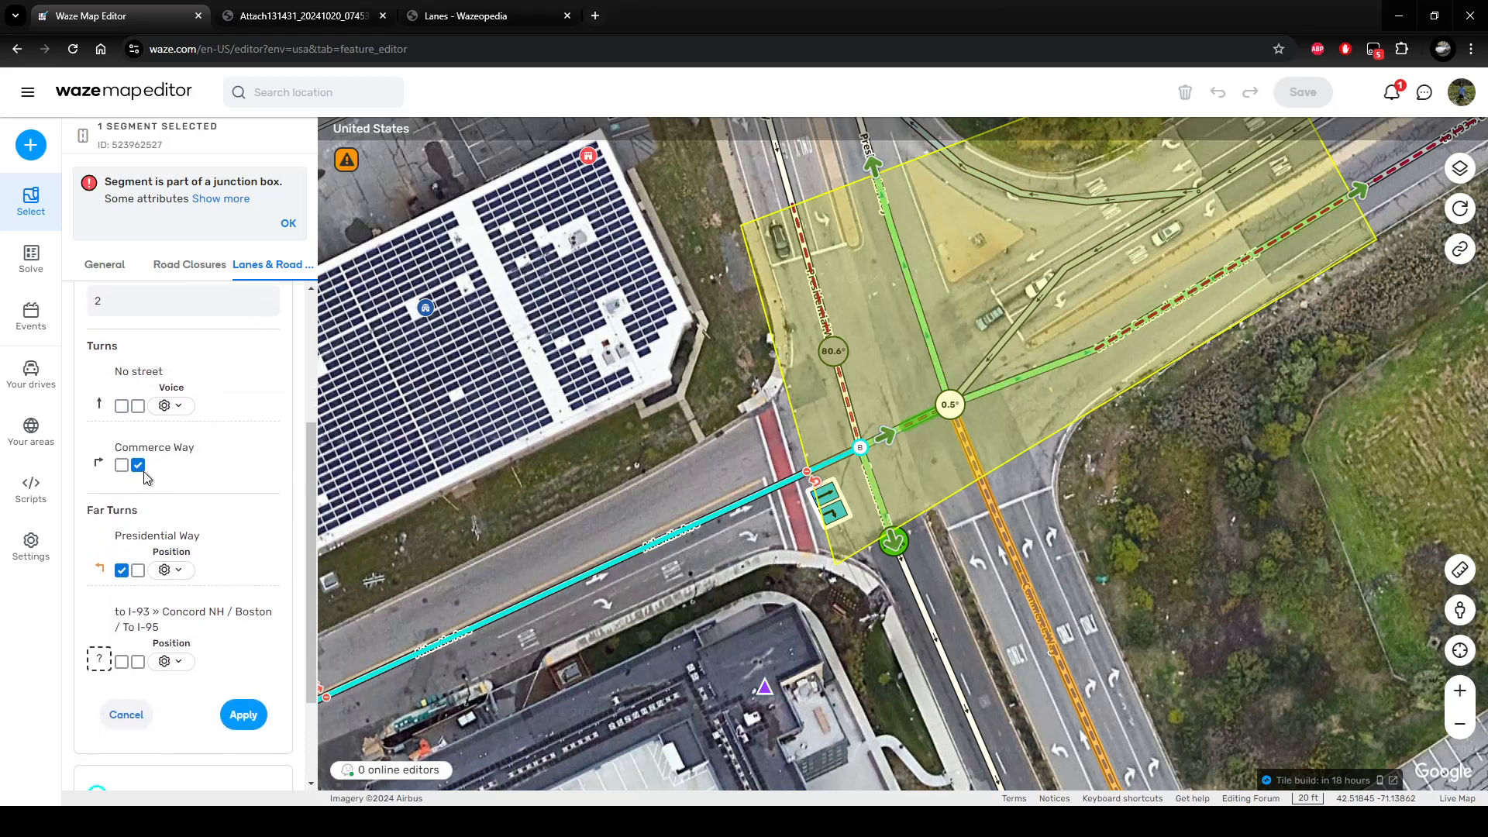
Assign lane 1 to the I-93 / I-95 far turn as straight with verbal instructions, apply the lane guidance and save.
left_click(124, 665)
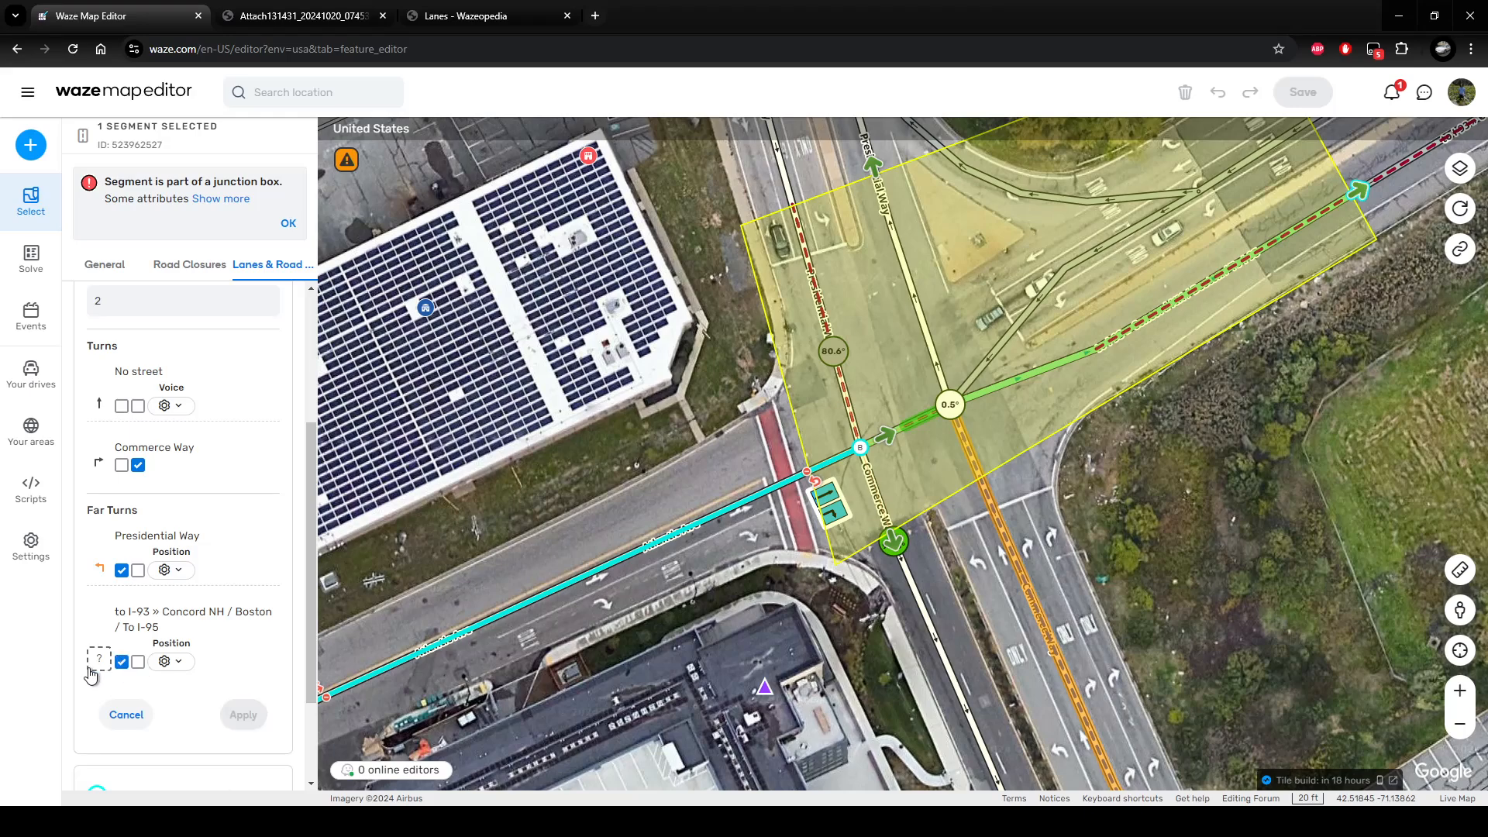
left_click(165, 661)
left_click(161, 658)
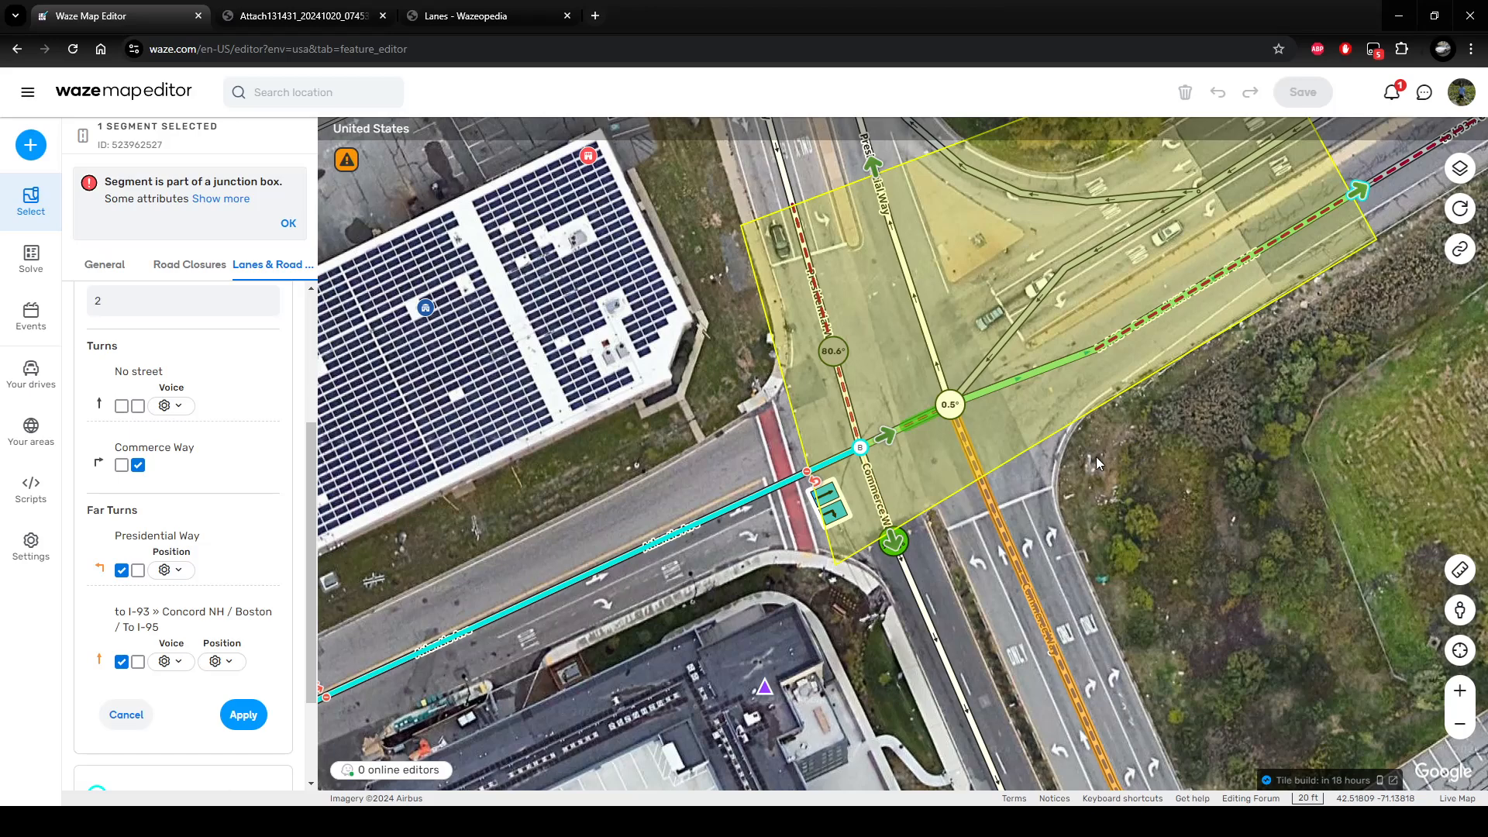
left_click(221, 660)
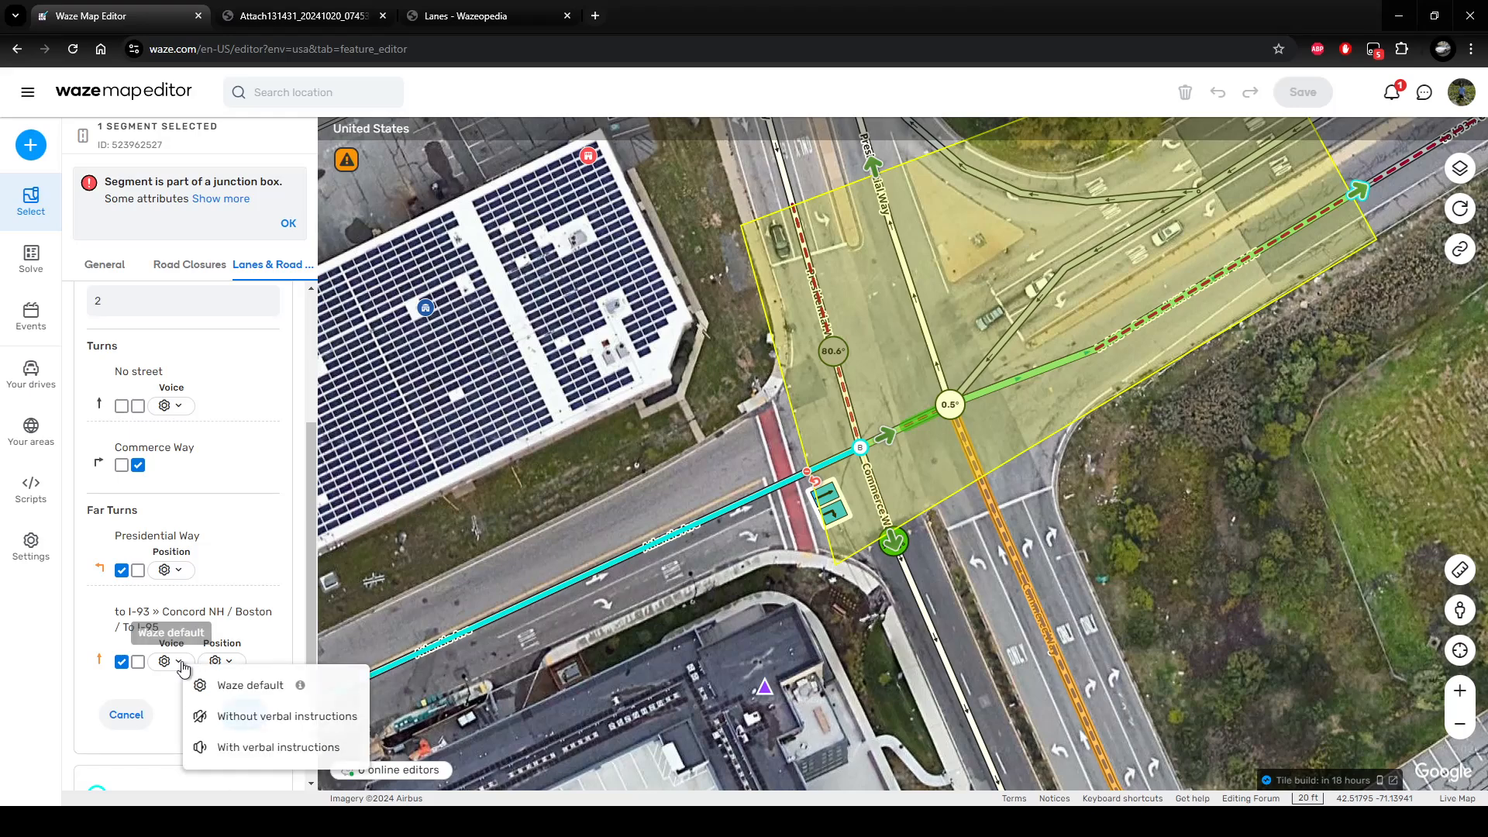
left_click(258, 749)
mouse_move(1364, 199)
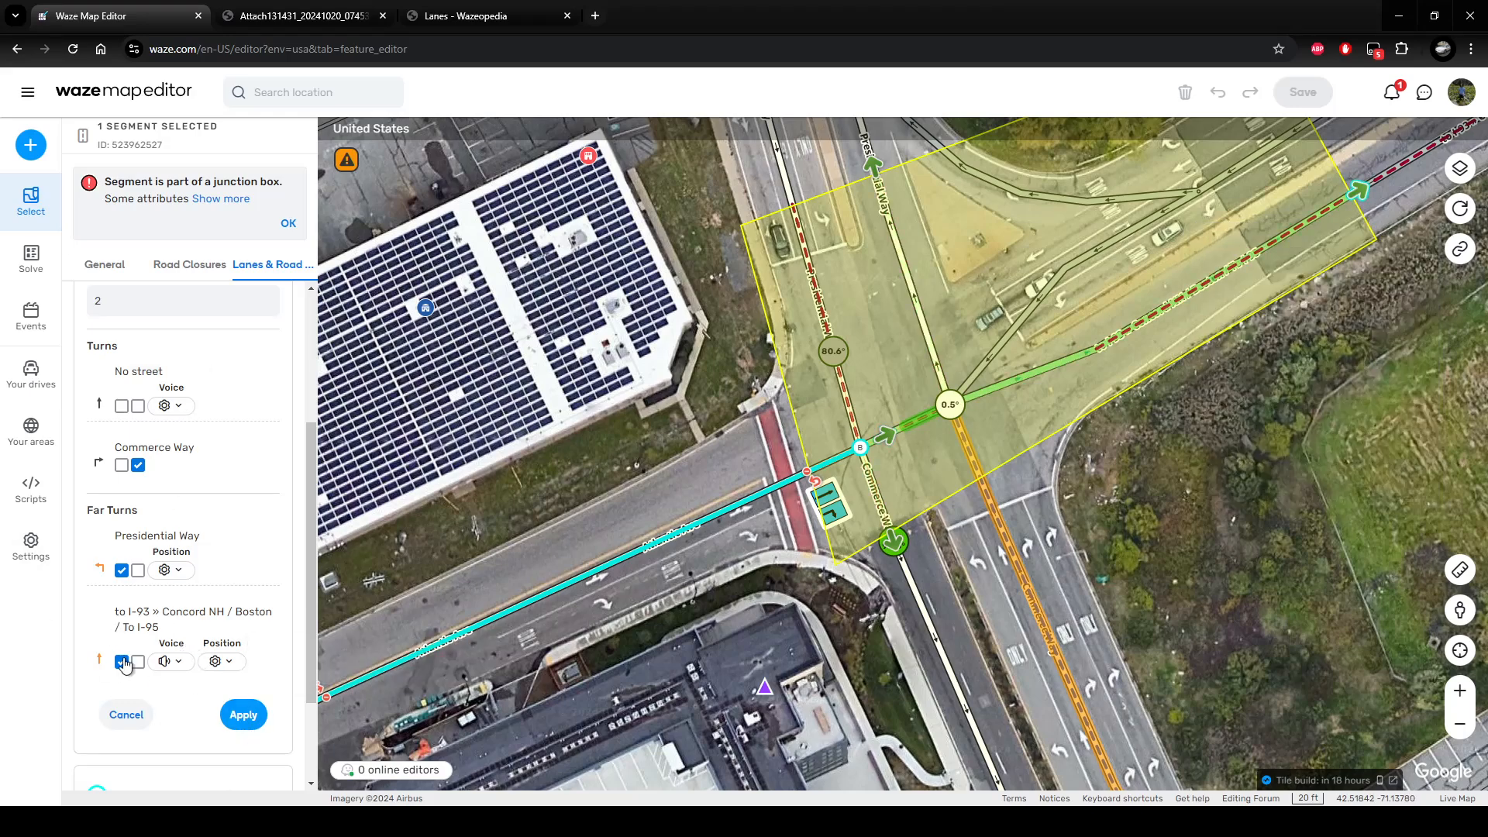
left_click(250, 721)
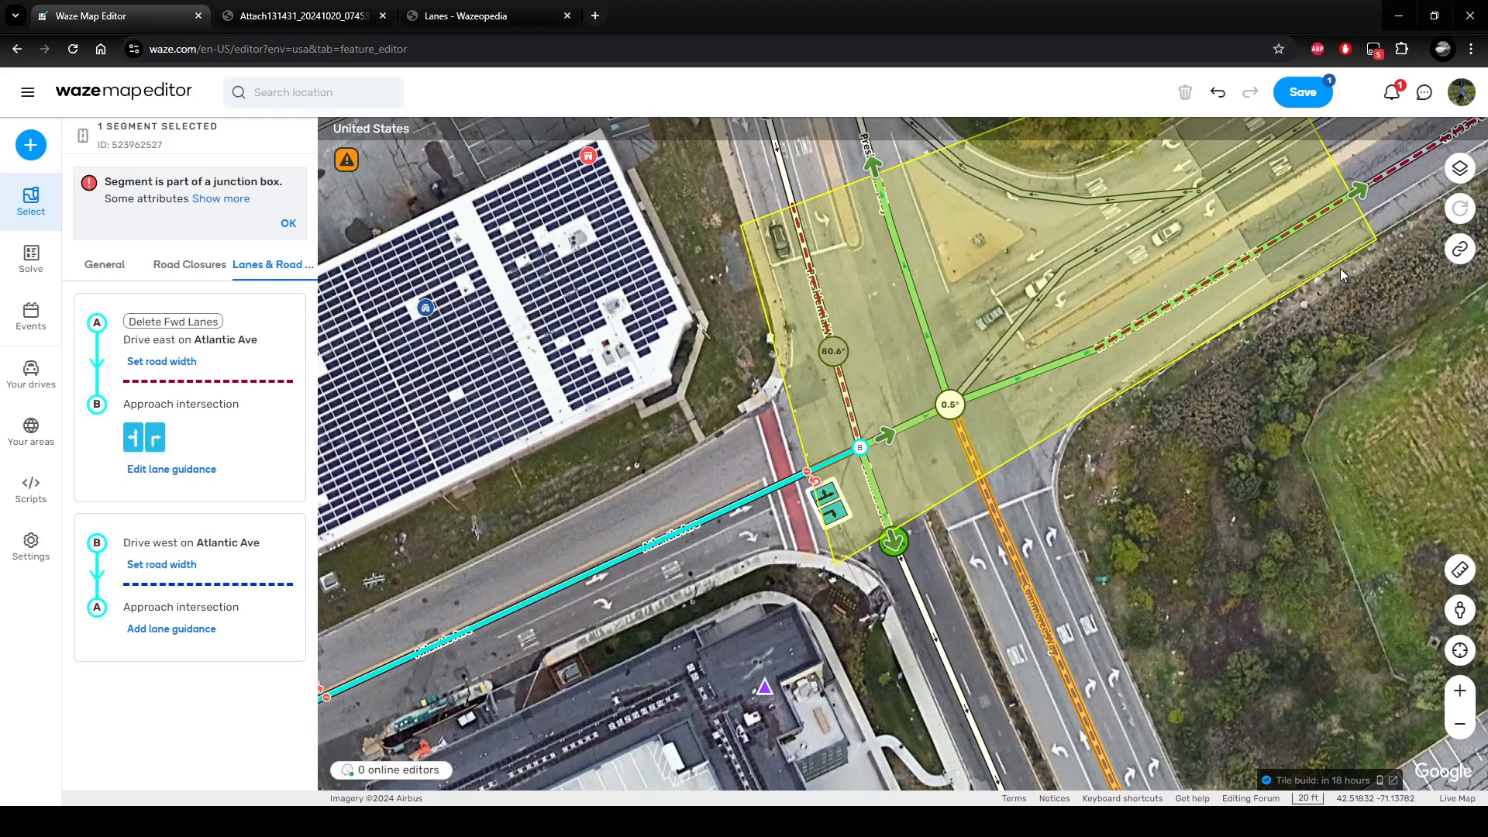
left_click(1315, 92)
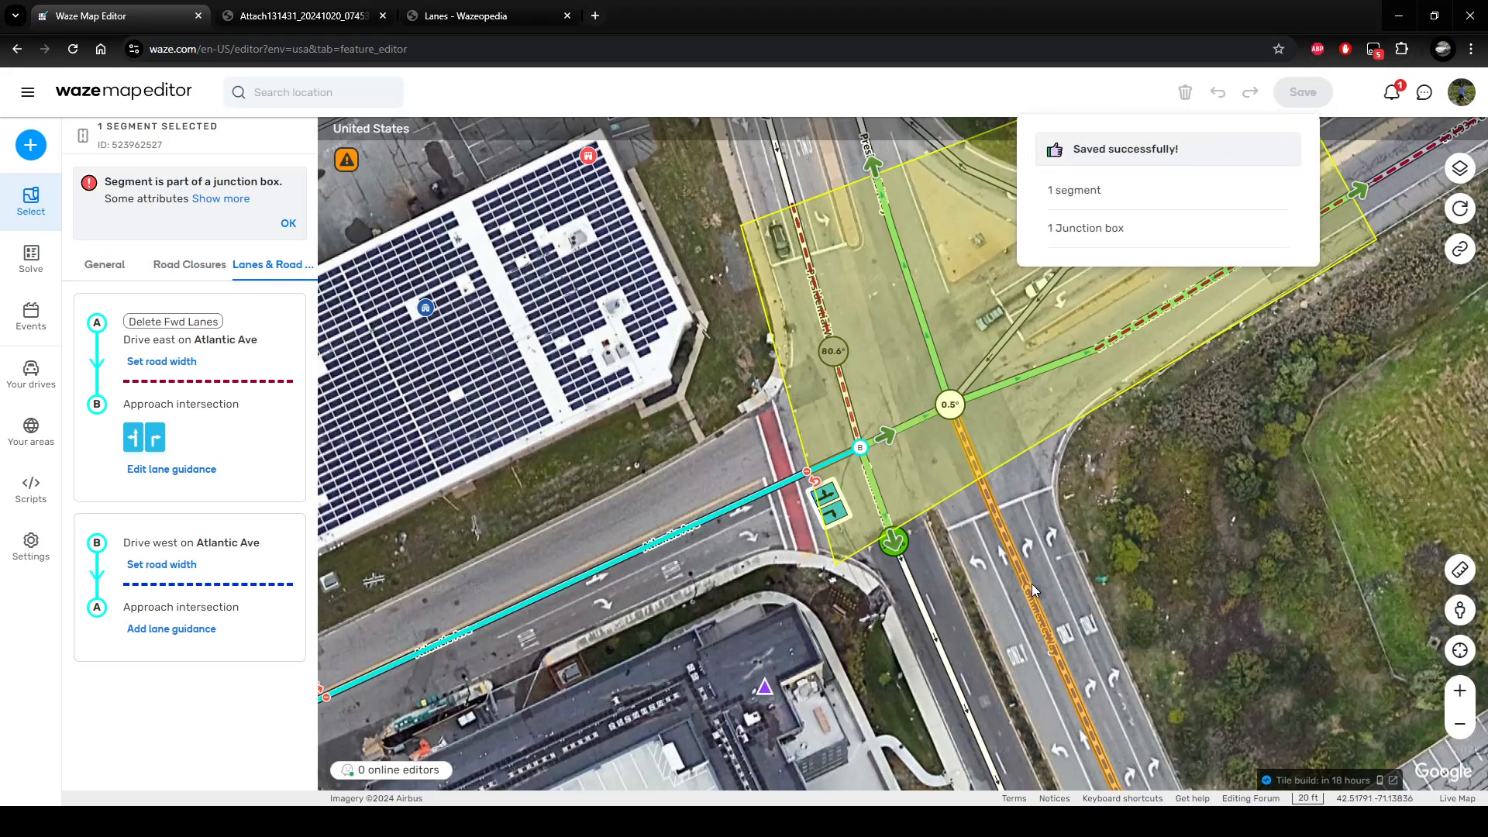
Examine the northwestbound Commerce Way lane guidance and compare it with the lane arrows painted along the road.
left_click(1024, 582)
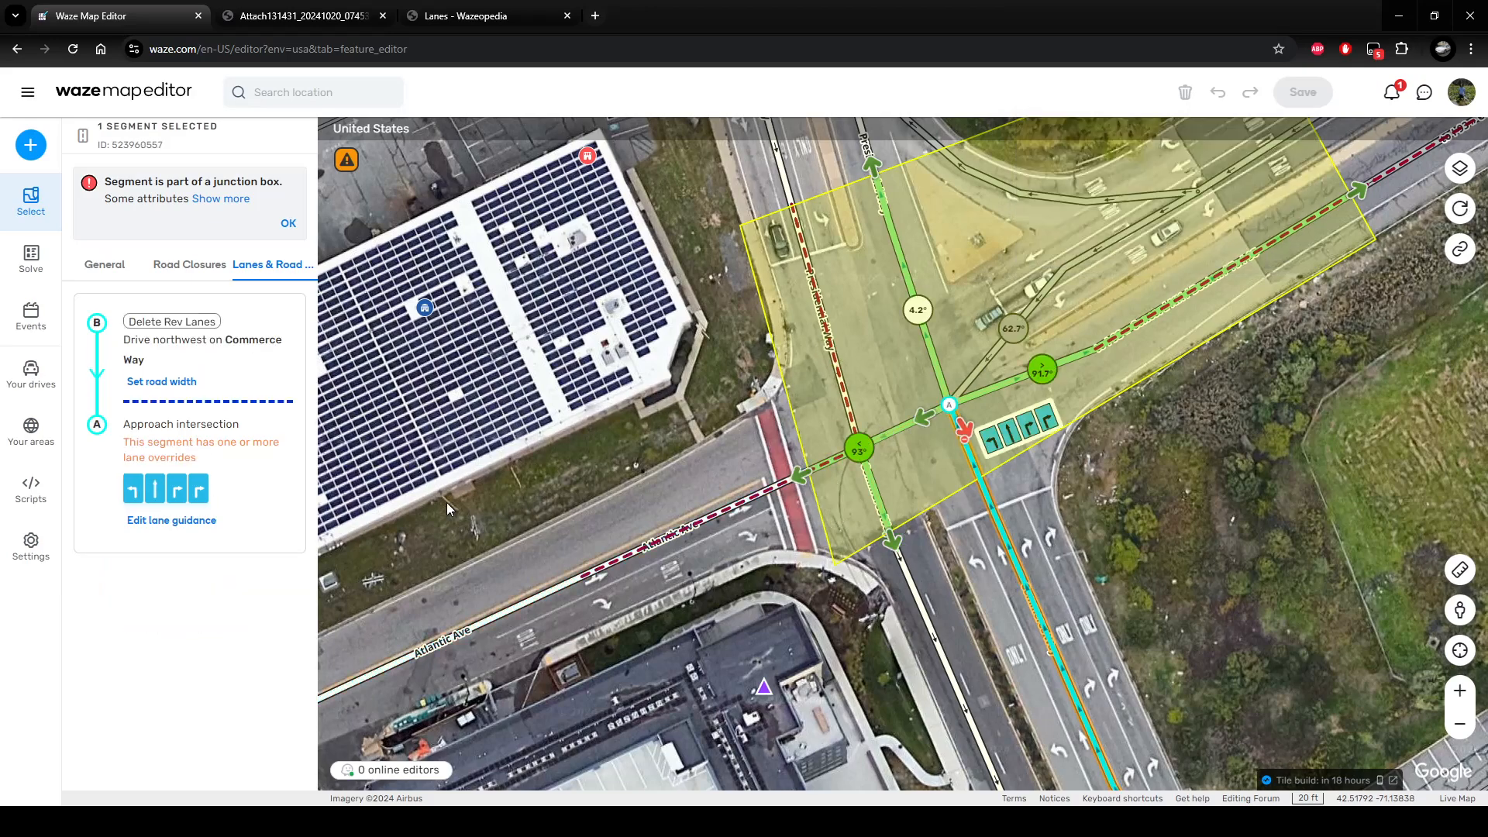
left_click(178, 520)
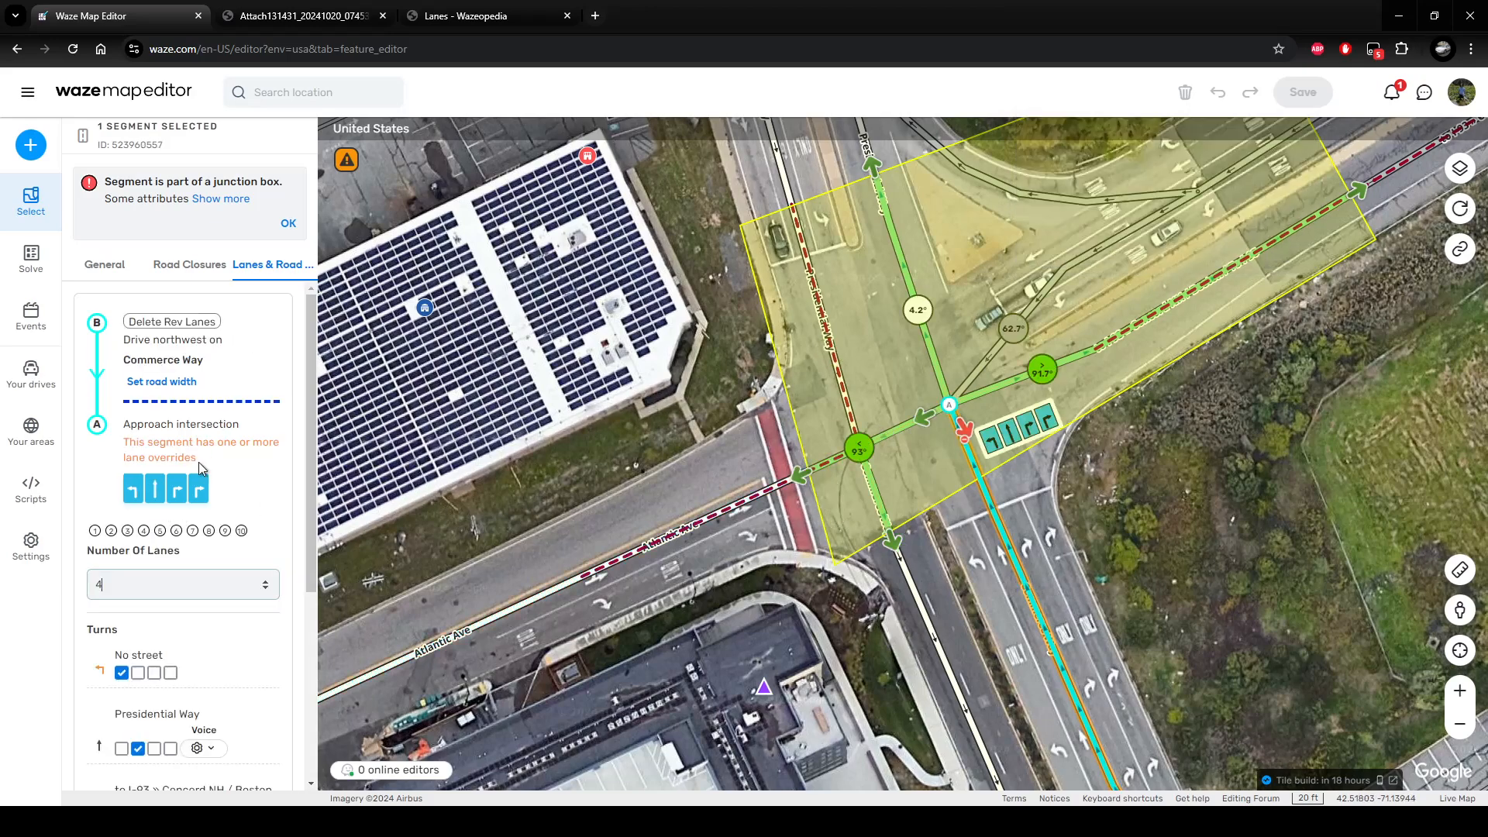
scroll(199, 465, "down", 2)
scroll(194, 479, "down", 2)
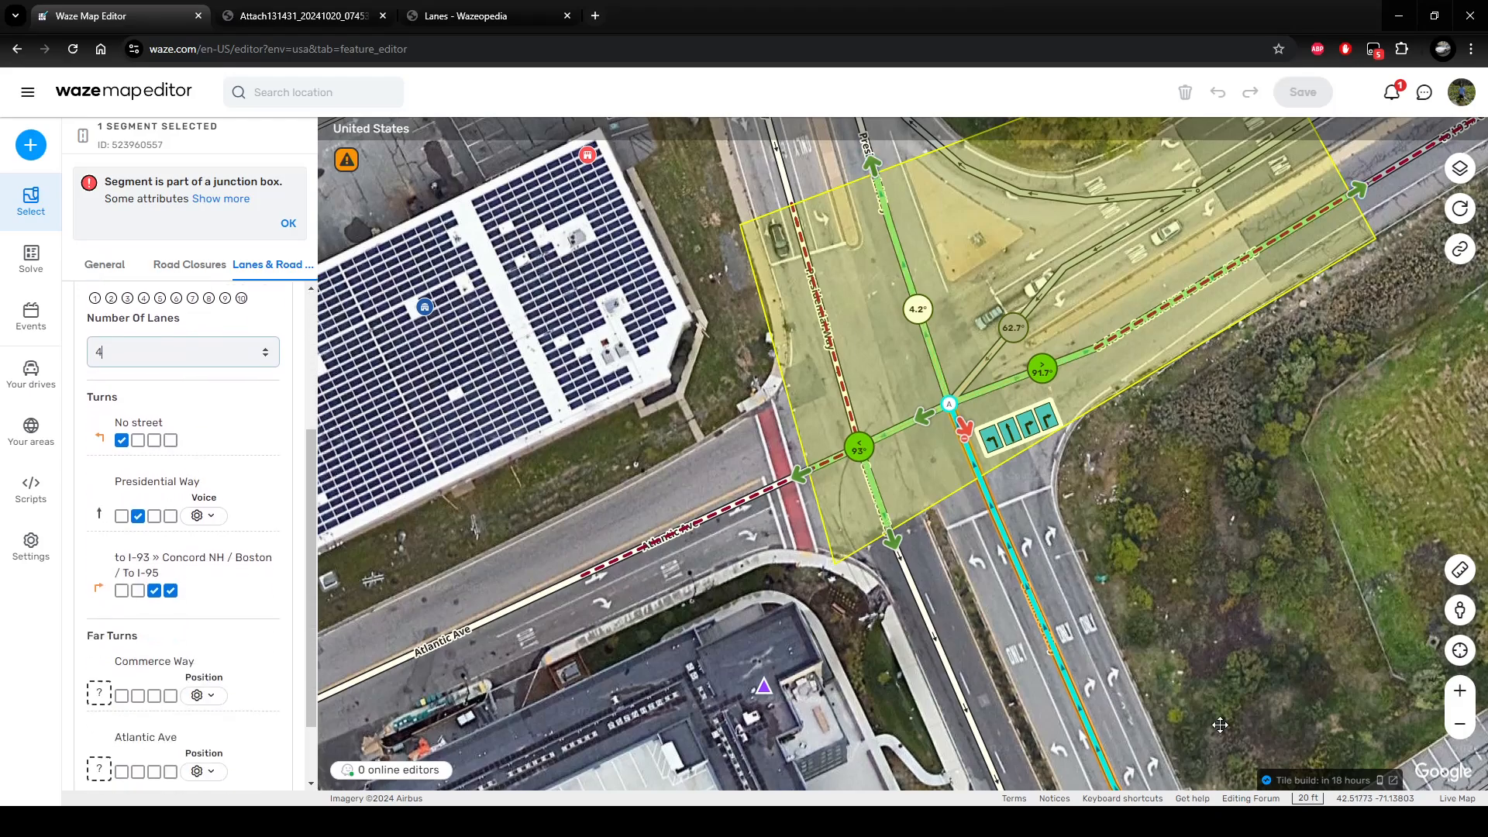
left_click_drag(1219, 727, 972, 341)
left_click_drag(1031, 620, 768, 330)
left_click_drag(898, 605, 744, 399)
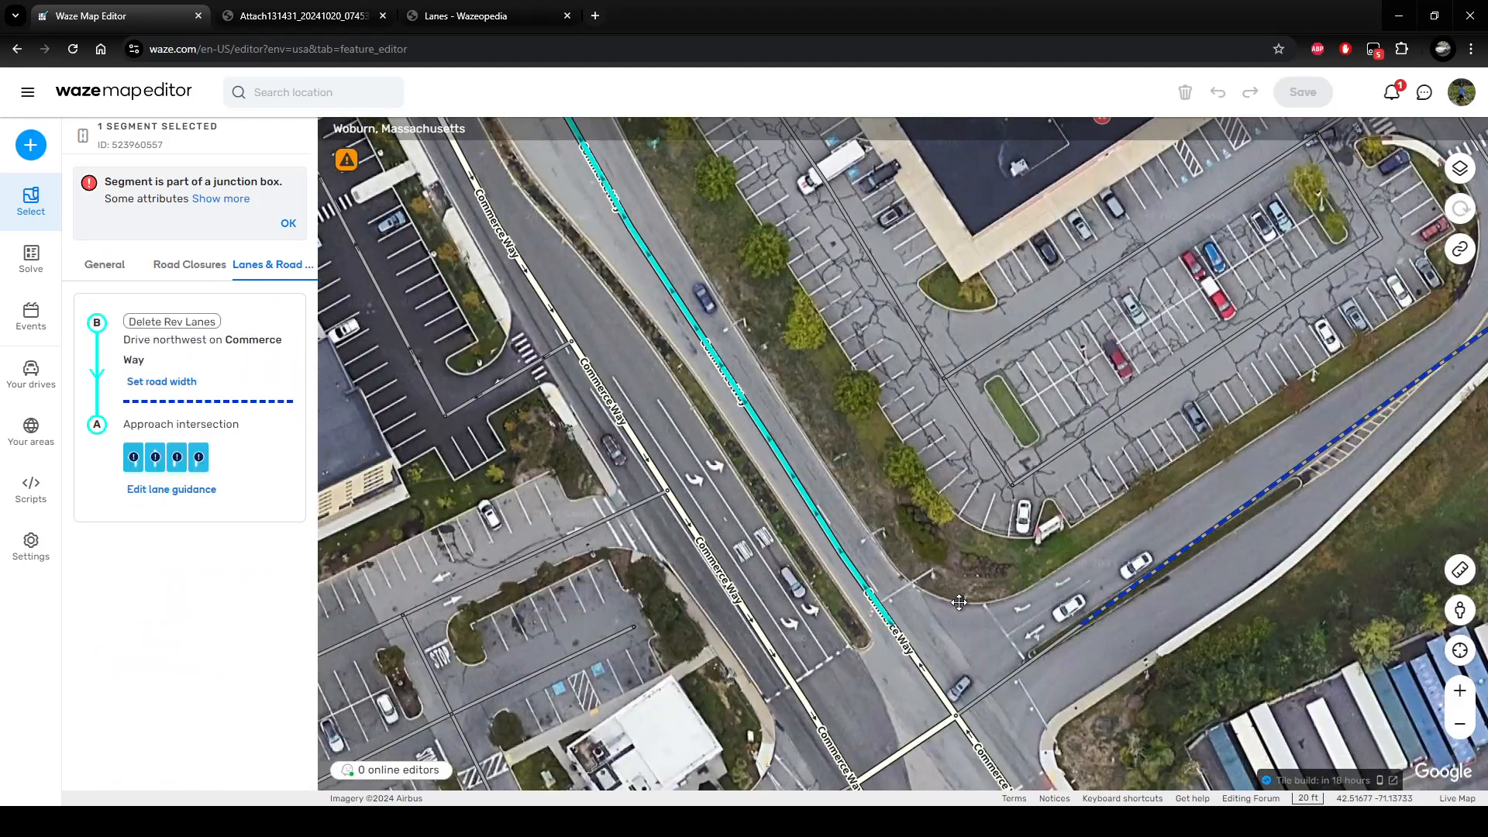
left_click_drag(700, 305, 942, 685)
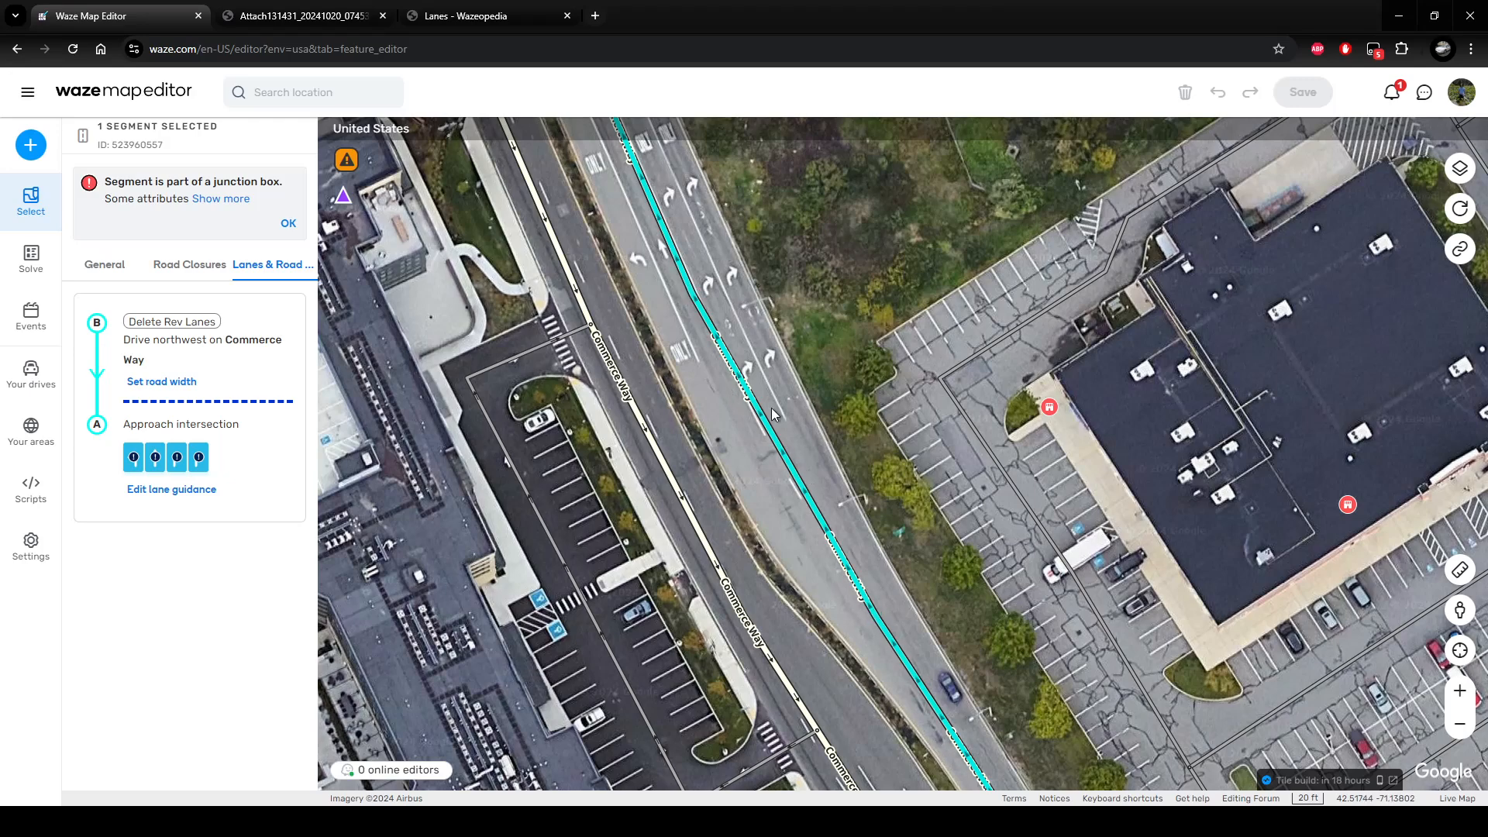
left_click_drag(770, 408, 933, 523)
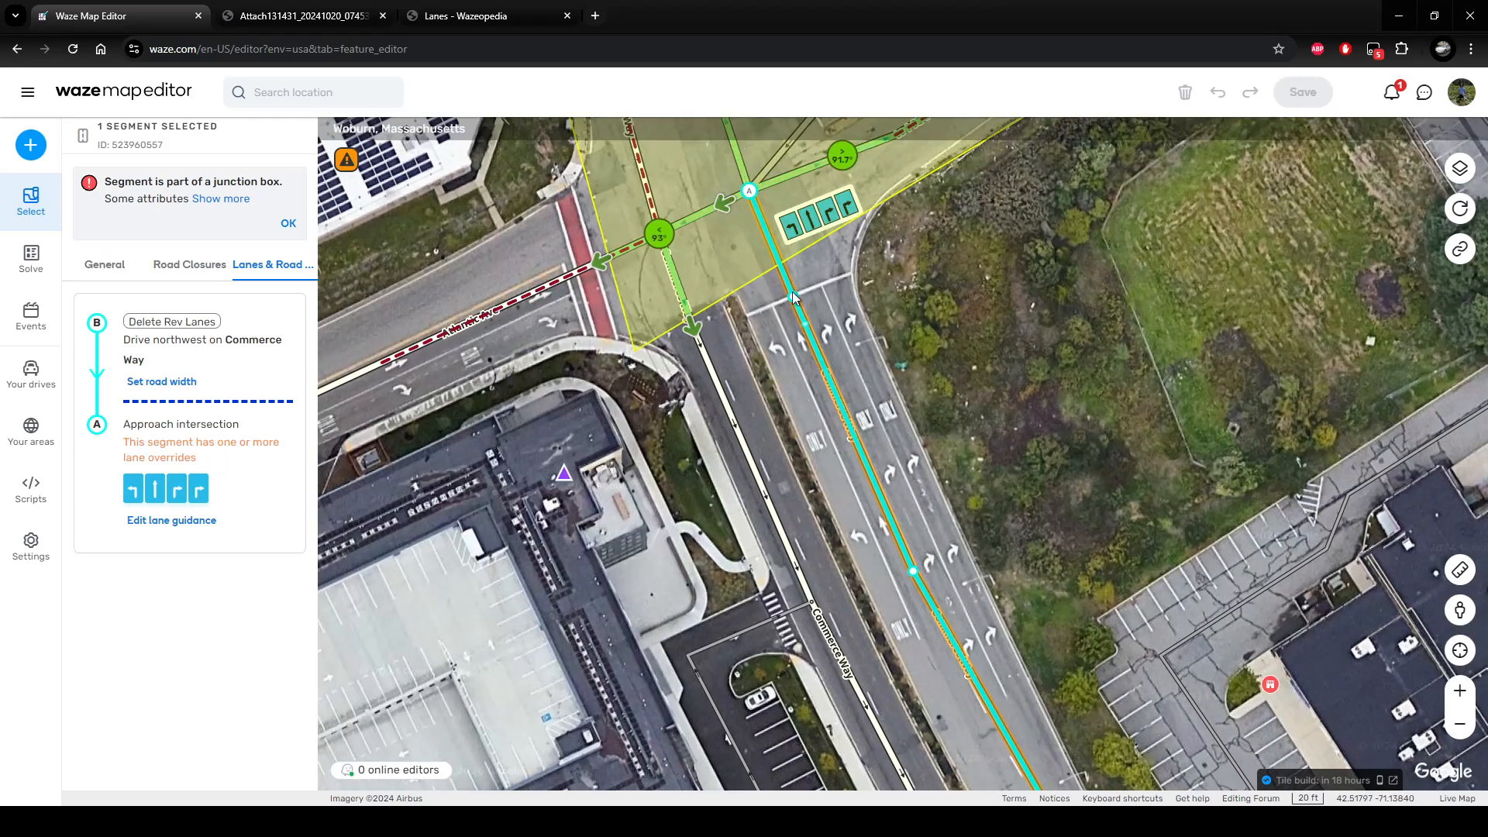
left_click_drag(880, 349, 904, 434)
left_click(855, 513)
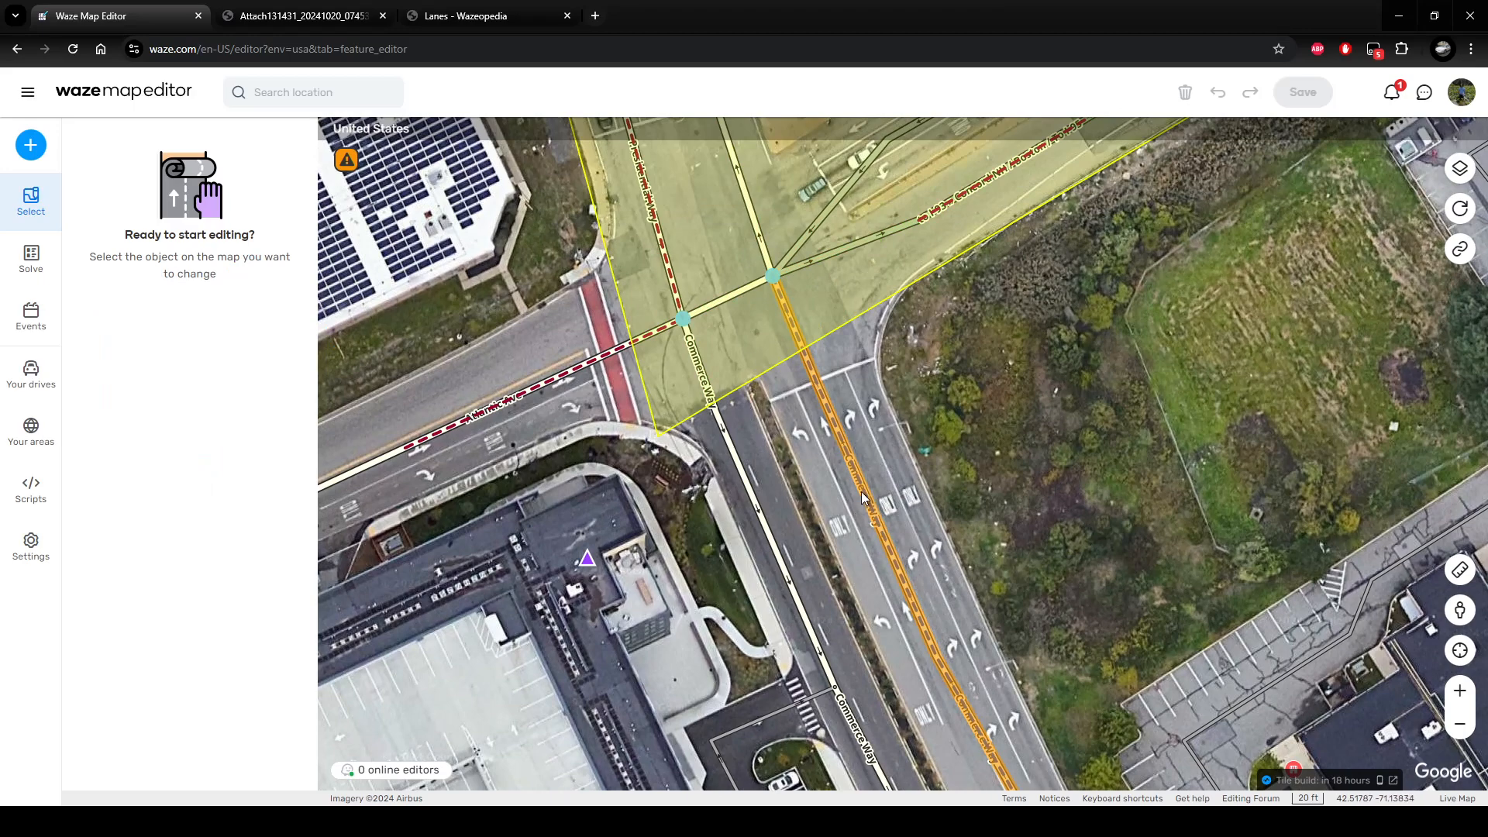
In the northwestbound Commerce Way lane guidance, set the straight Presidential Way turn to Without verbal instructions.
left_click(846, 452)
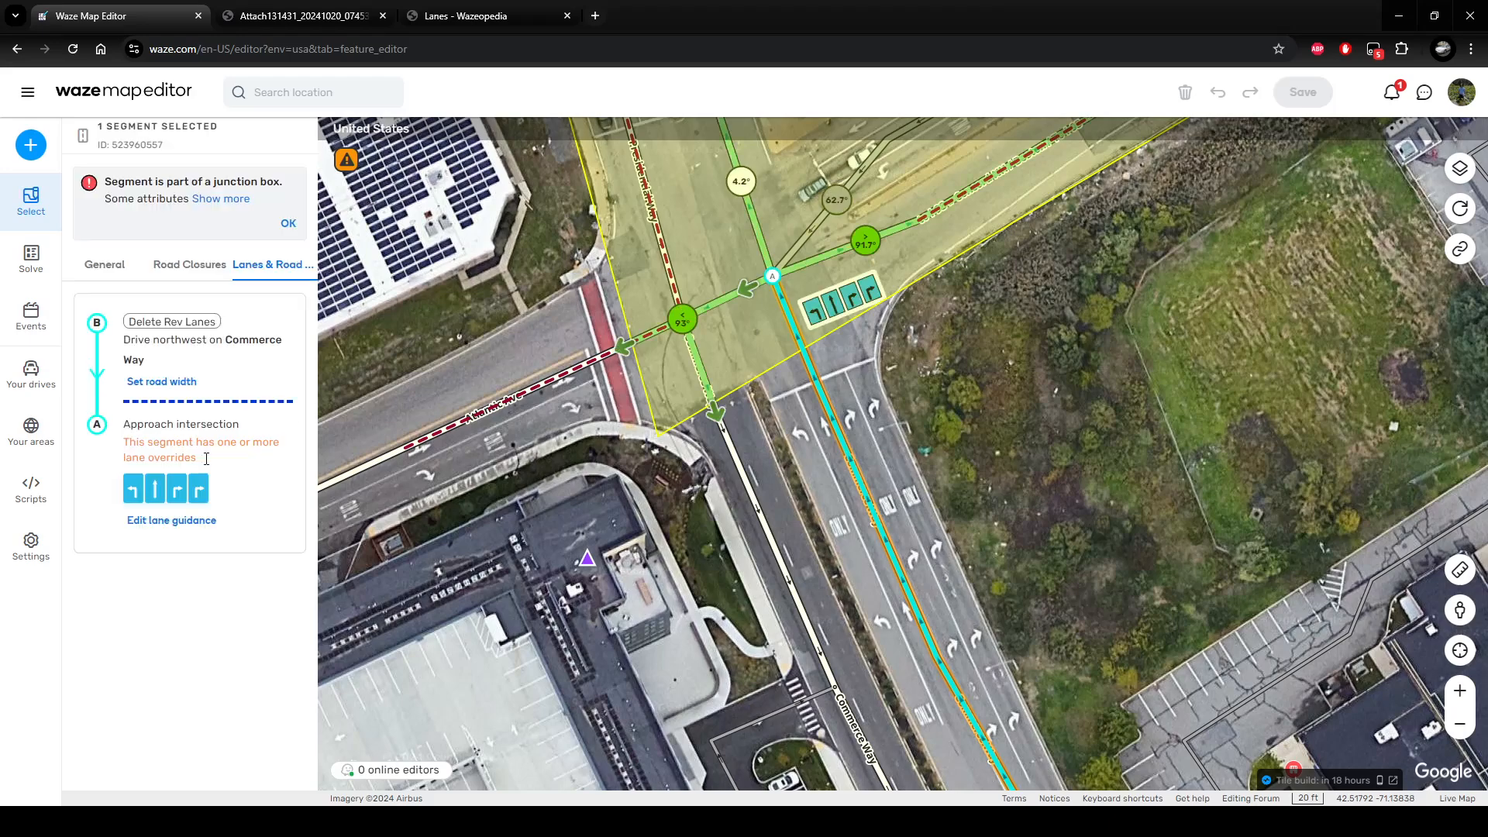
left_click(159, 520)
scroll(160, 491, "down", 3)
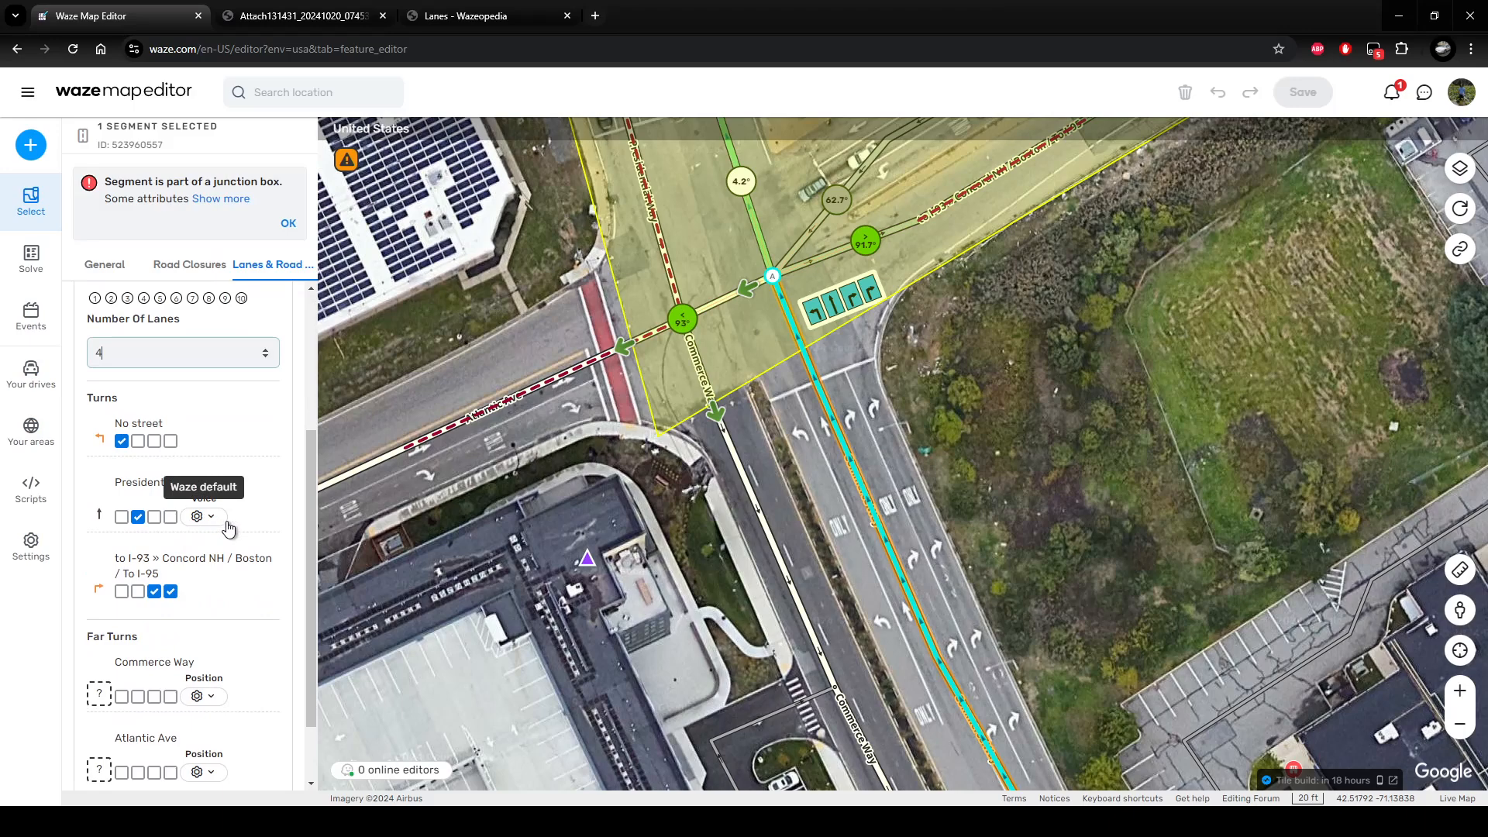
left_click(206, 518)
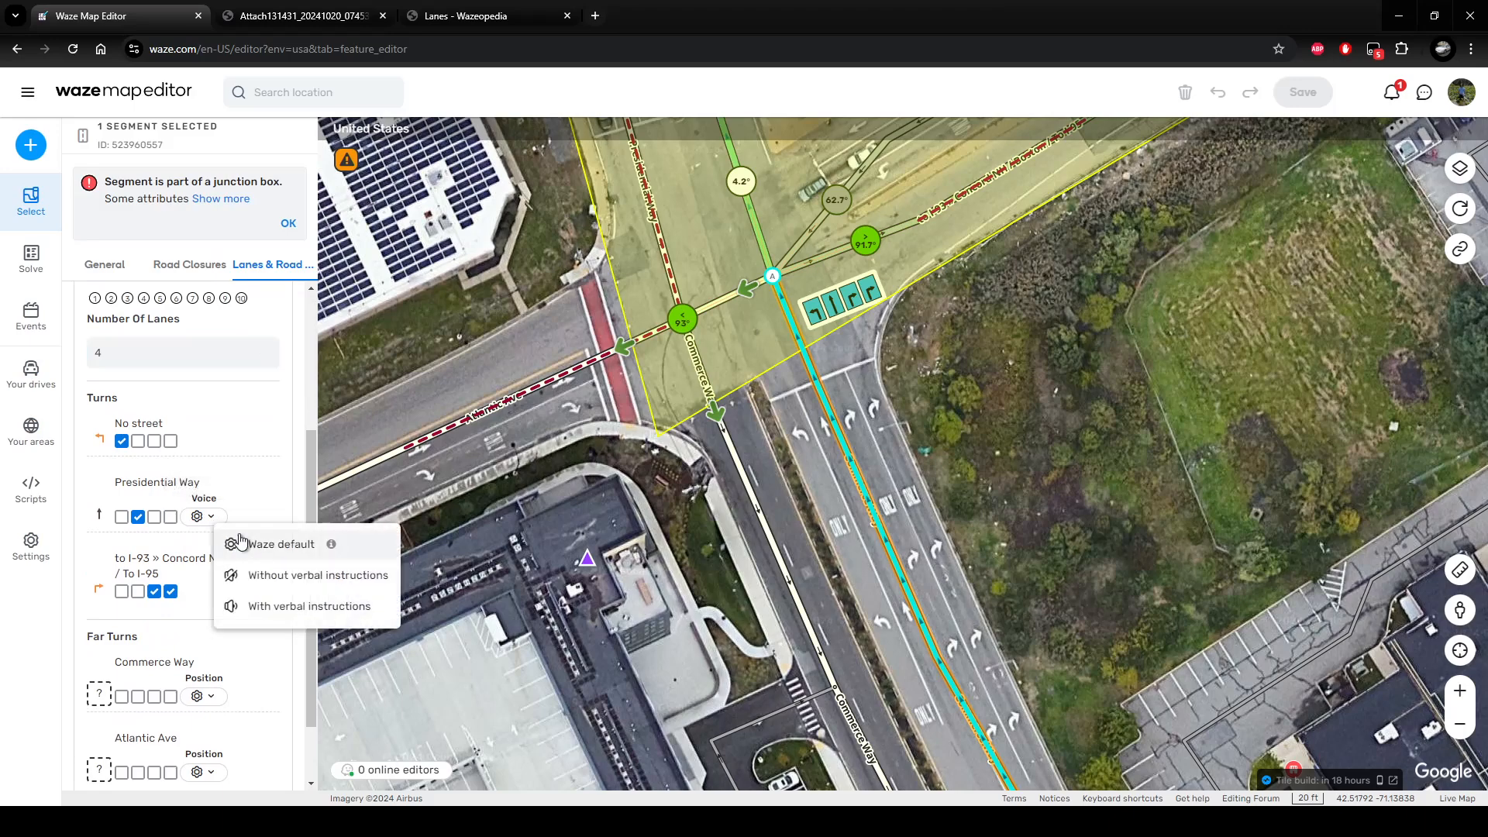
left_click(280, 576)
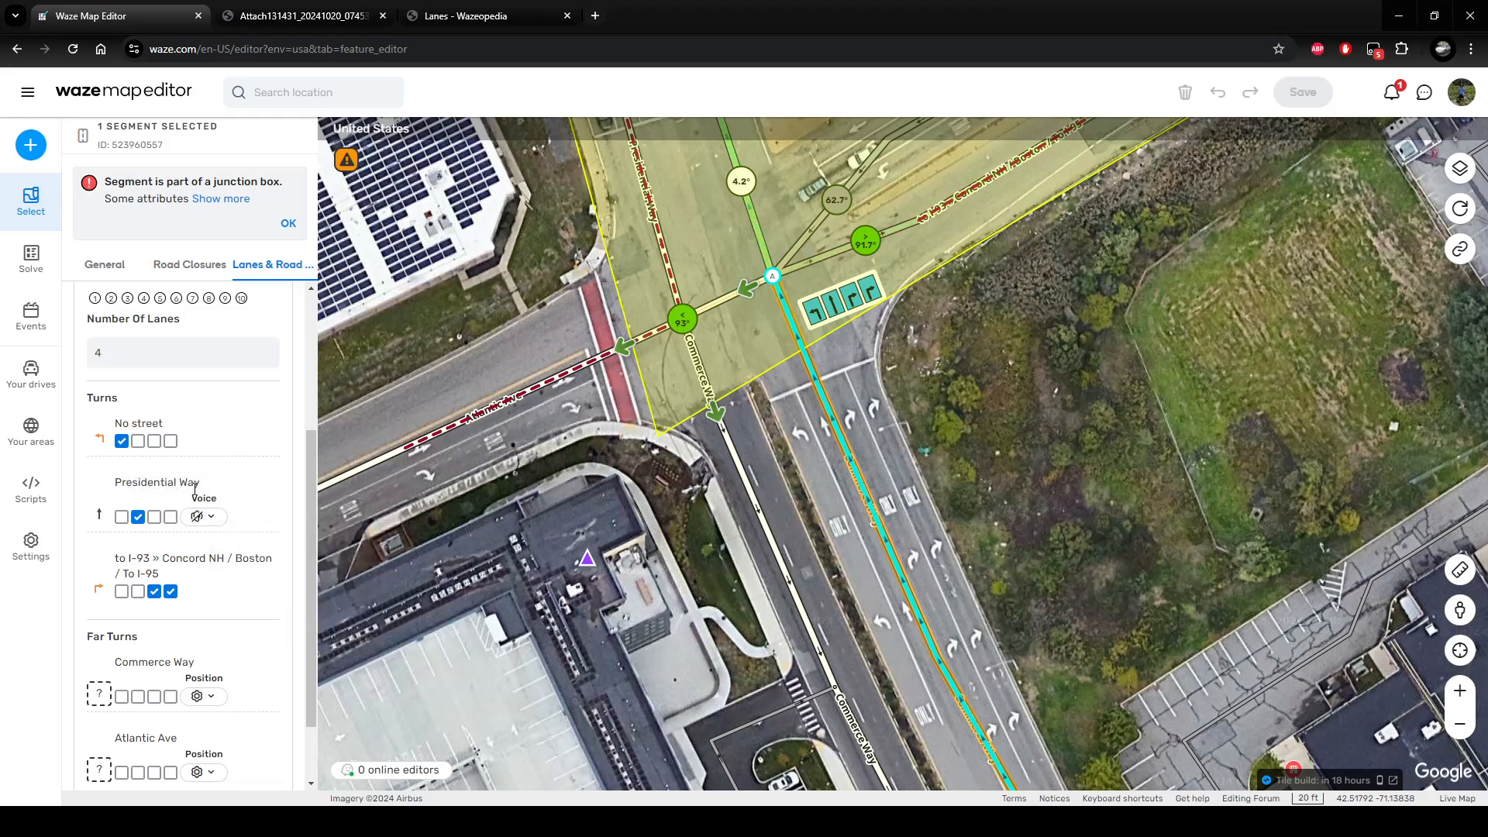
Assign lane 1 to the Commerce Way far turn as a U-turn and apply the lane guidance.
scroll(195, 488, "down", 2)
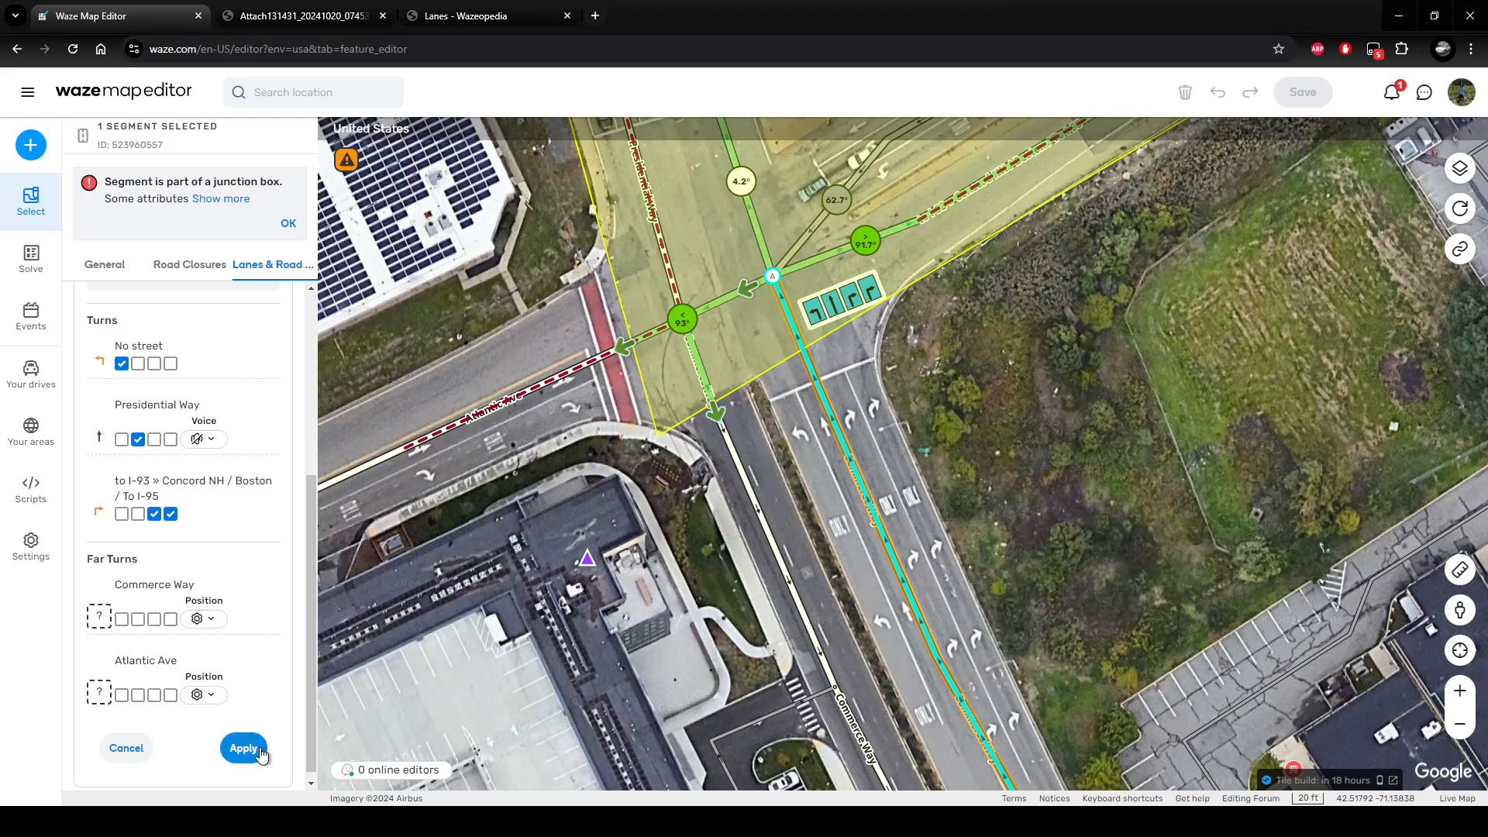
left_click(120, 621)
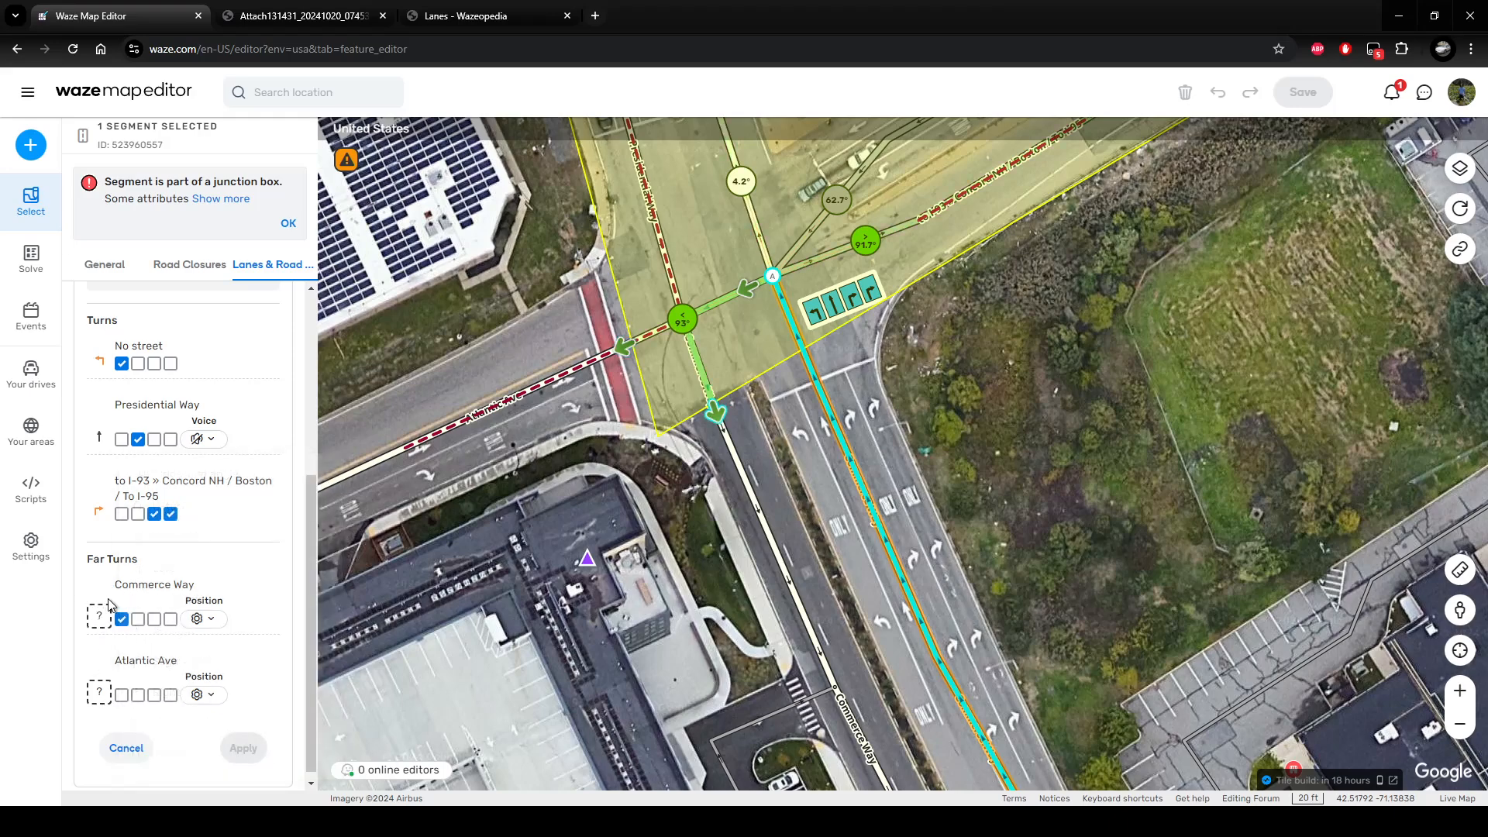
left_click(106, 624)
left_click(169, 507)
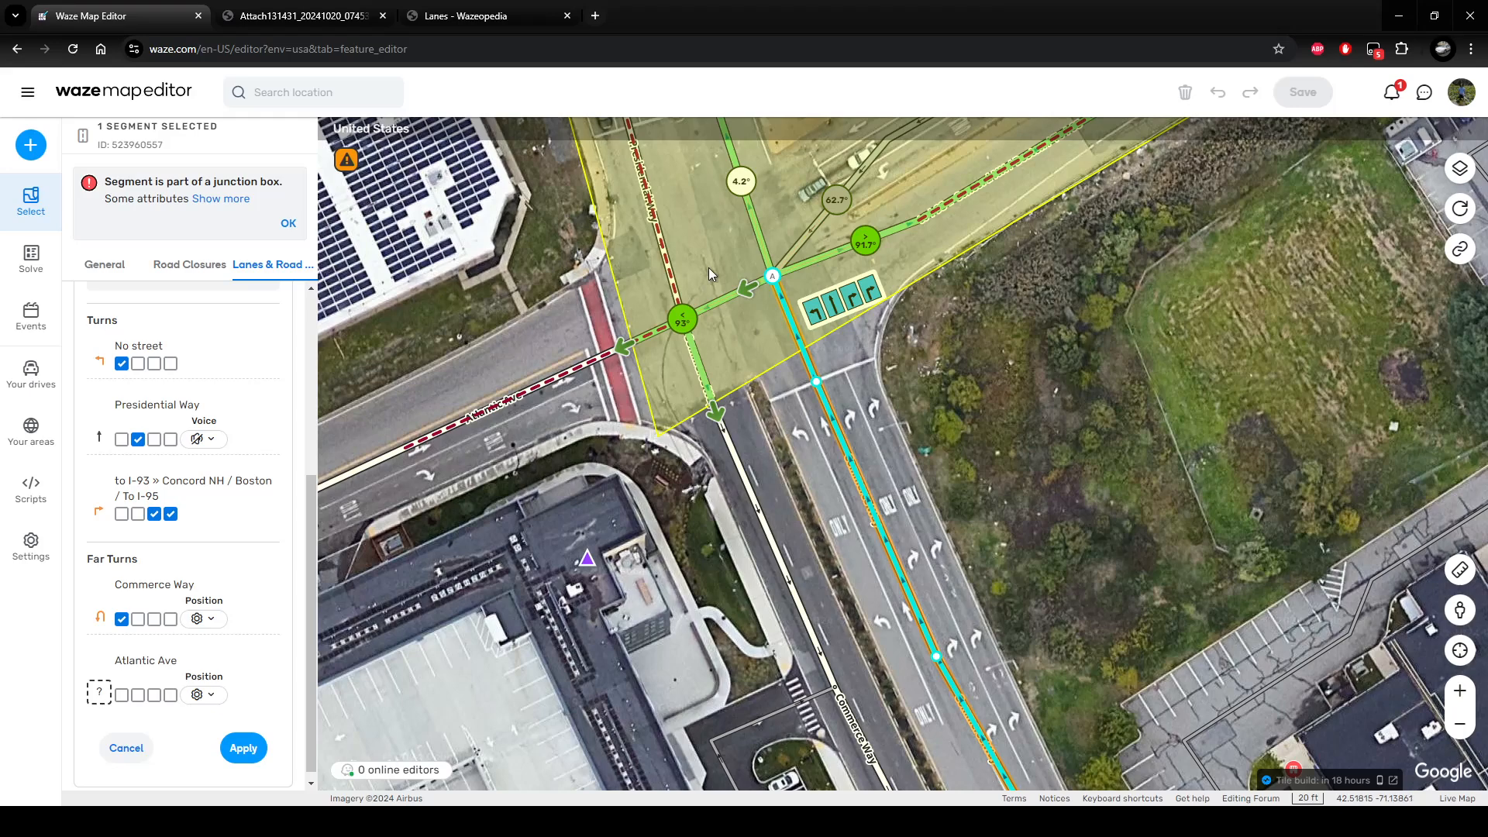
left_click(243, 748)
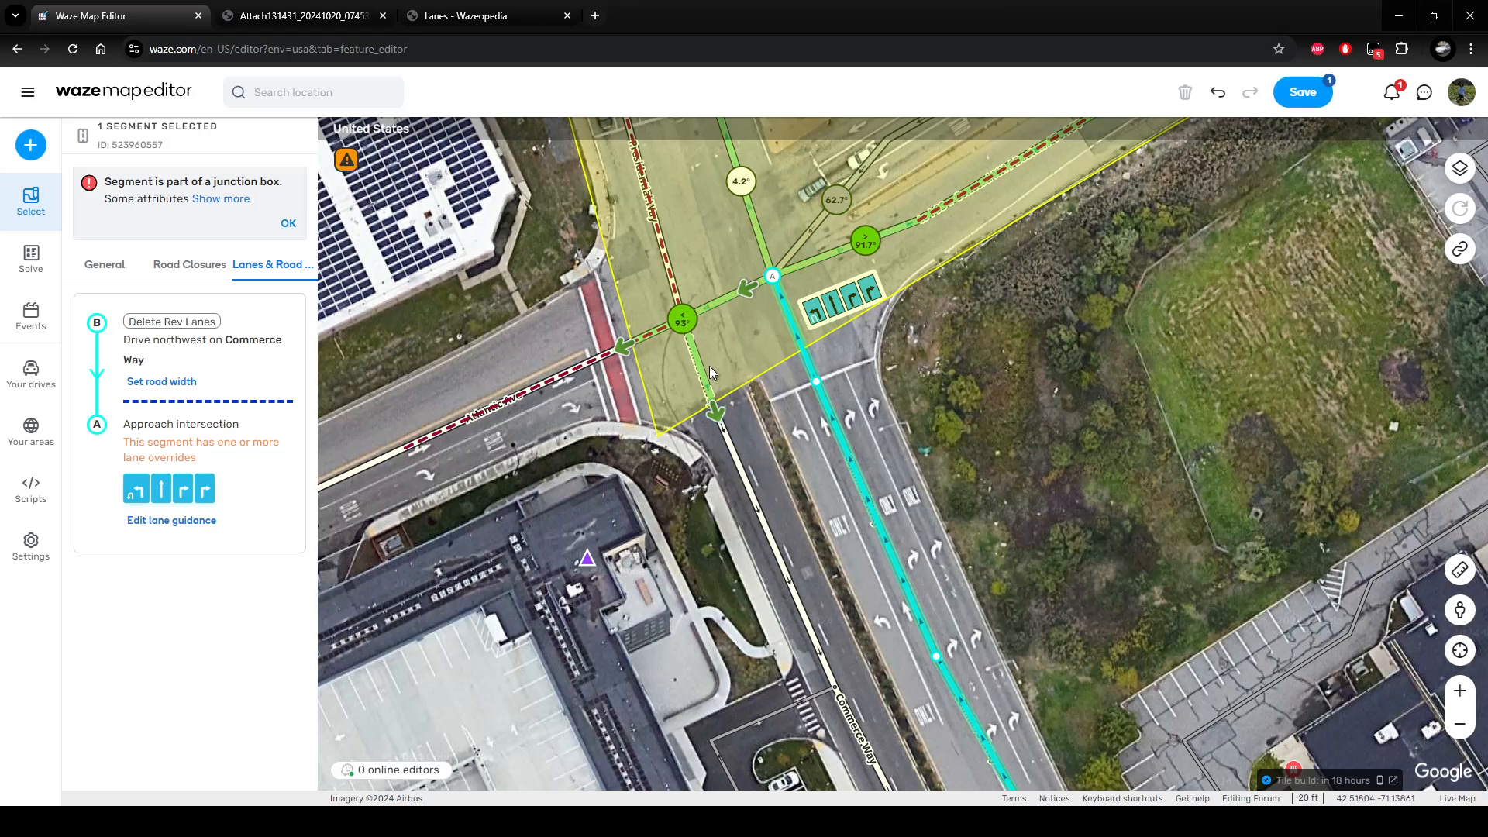
Set the voice prompt of the turn from northwestbound Commerce Way back onto southbound Commerce Way to U-turn.
mouse_move(717, 416)
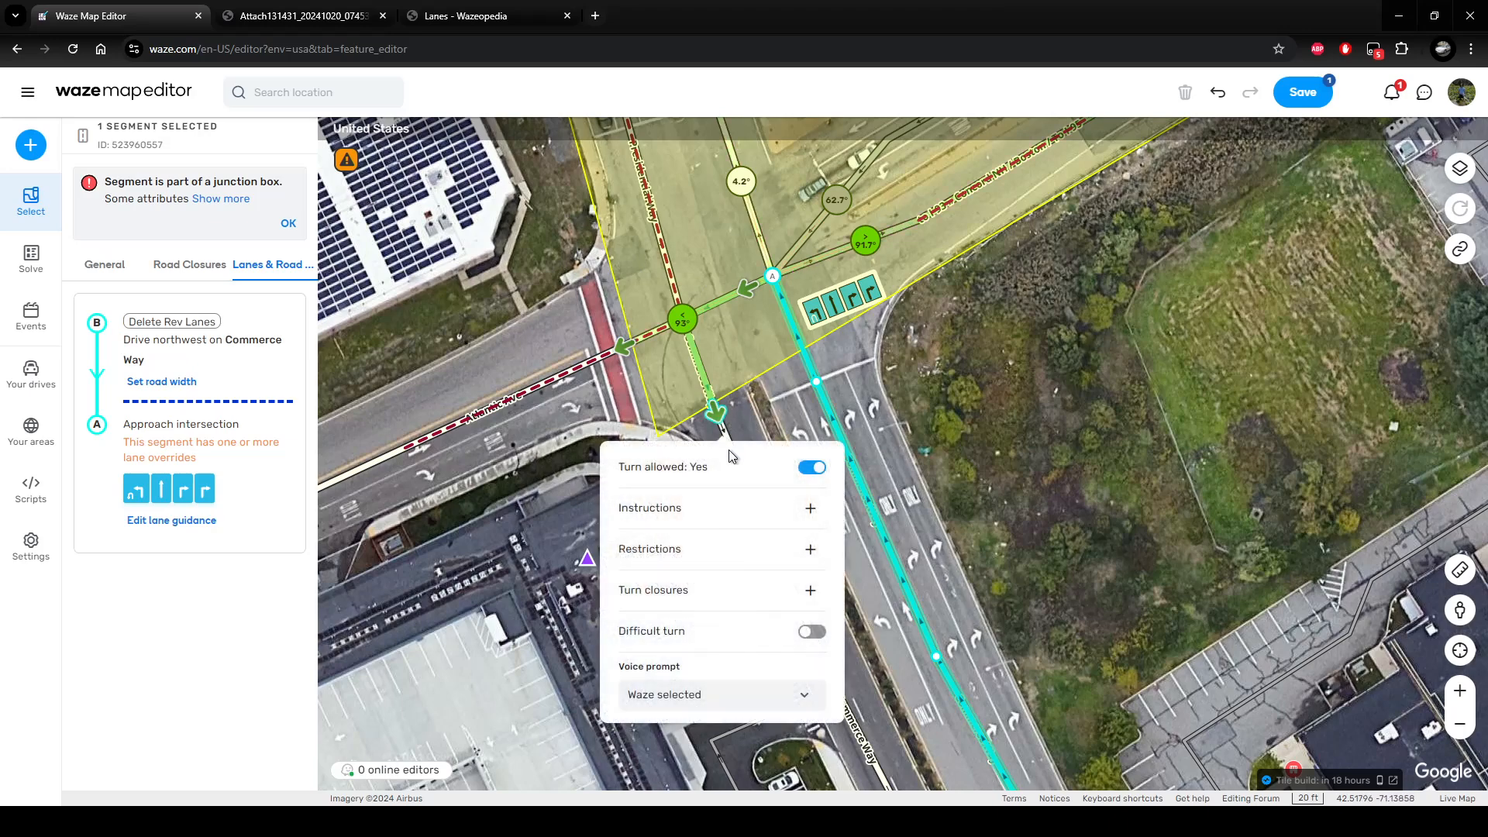
left_click(765, 685)
scroll(721, 605, "down", 2)
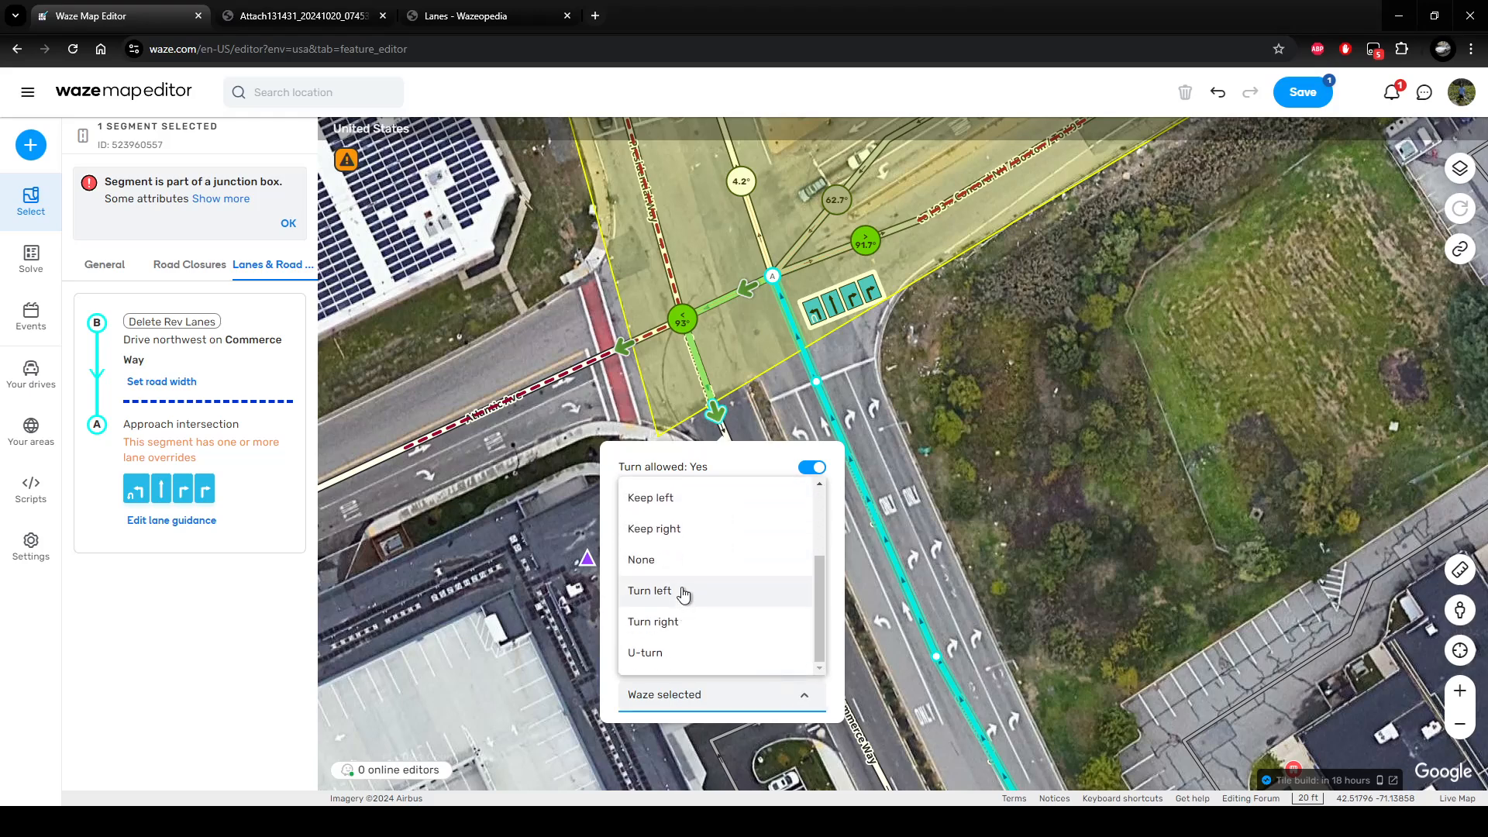
left_click(663, 653)
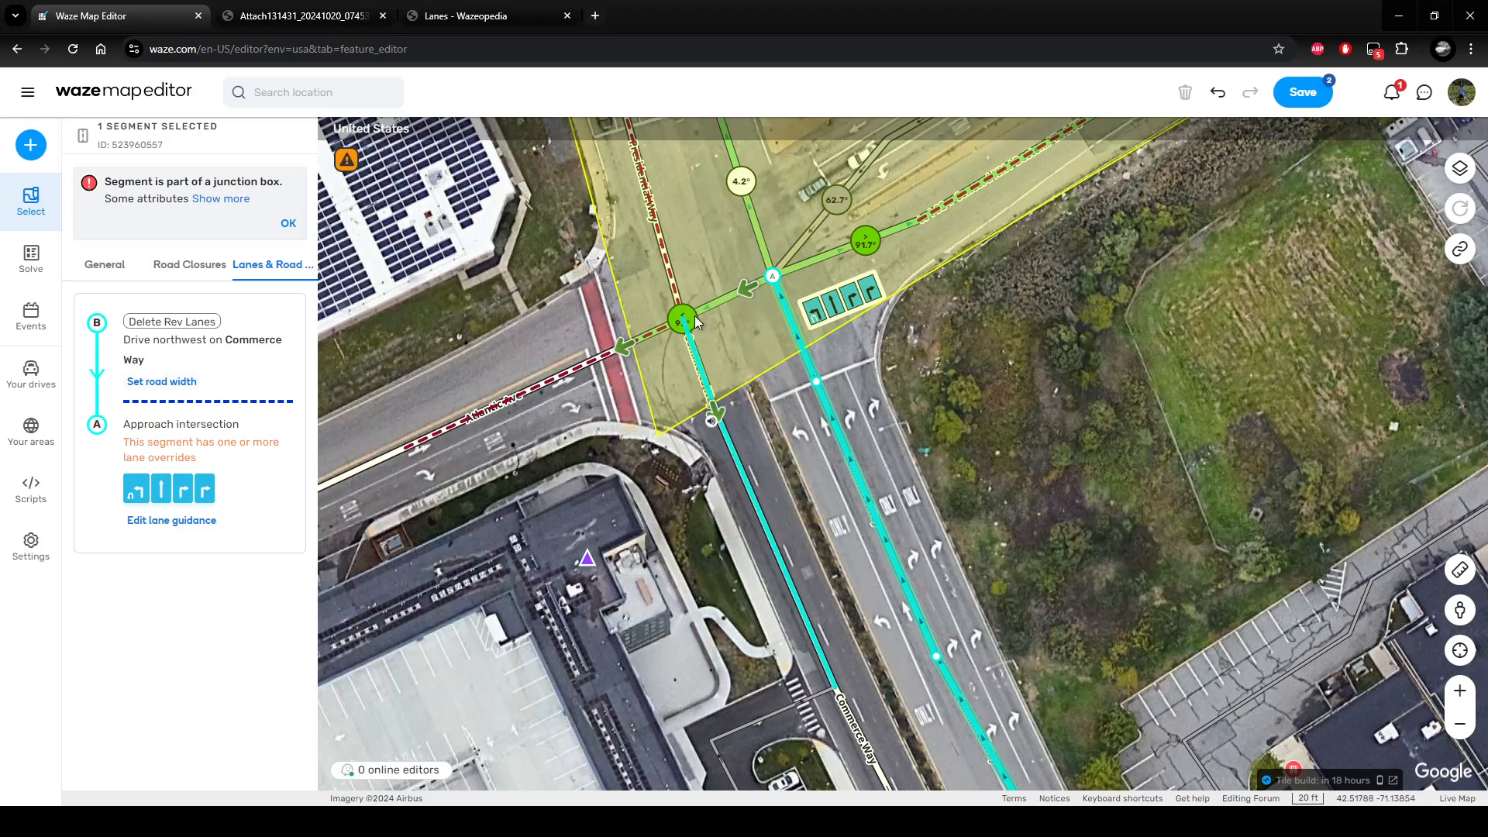
left_click(783, 439)
scroll(782, 440, "up", 1)
scroll(796, 366, "down", 1)
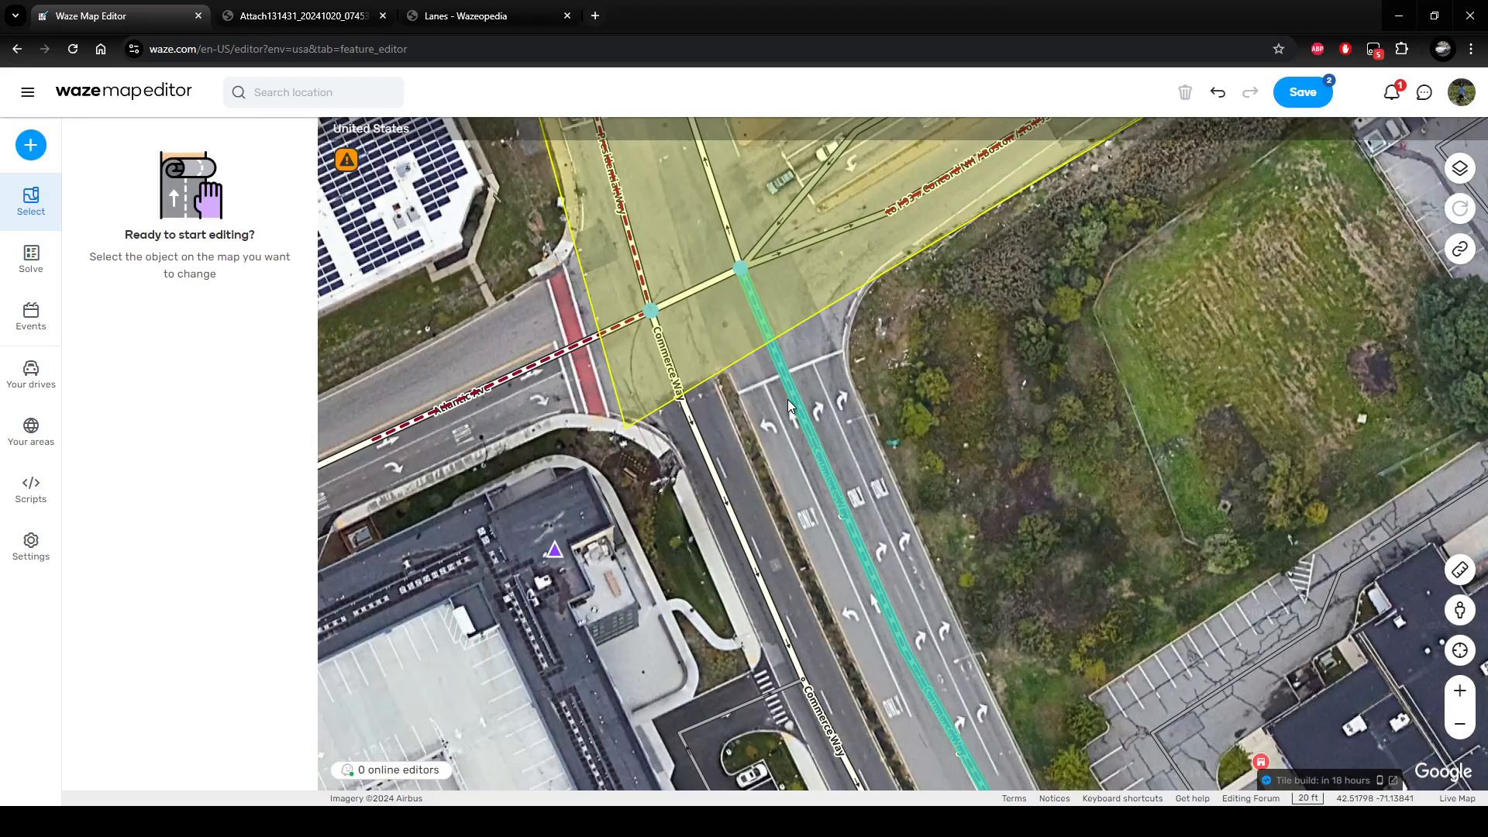
left_click(787, 399)
left_click_drag(1118, 435, 1161, 509)
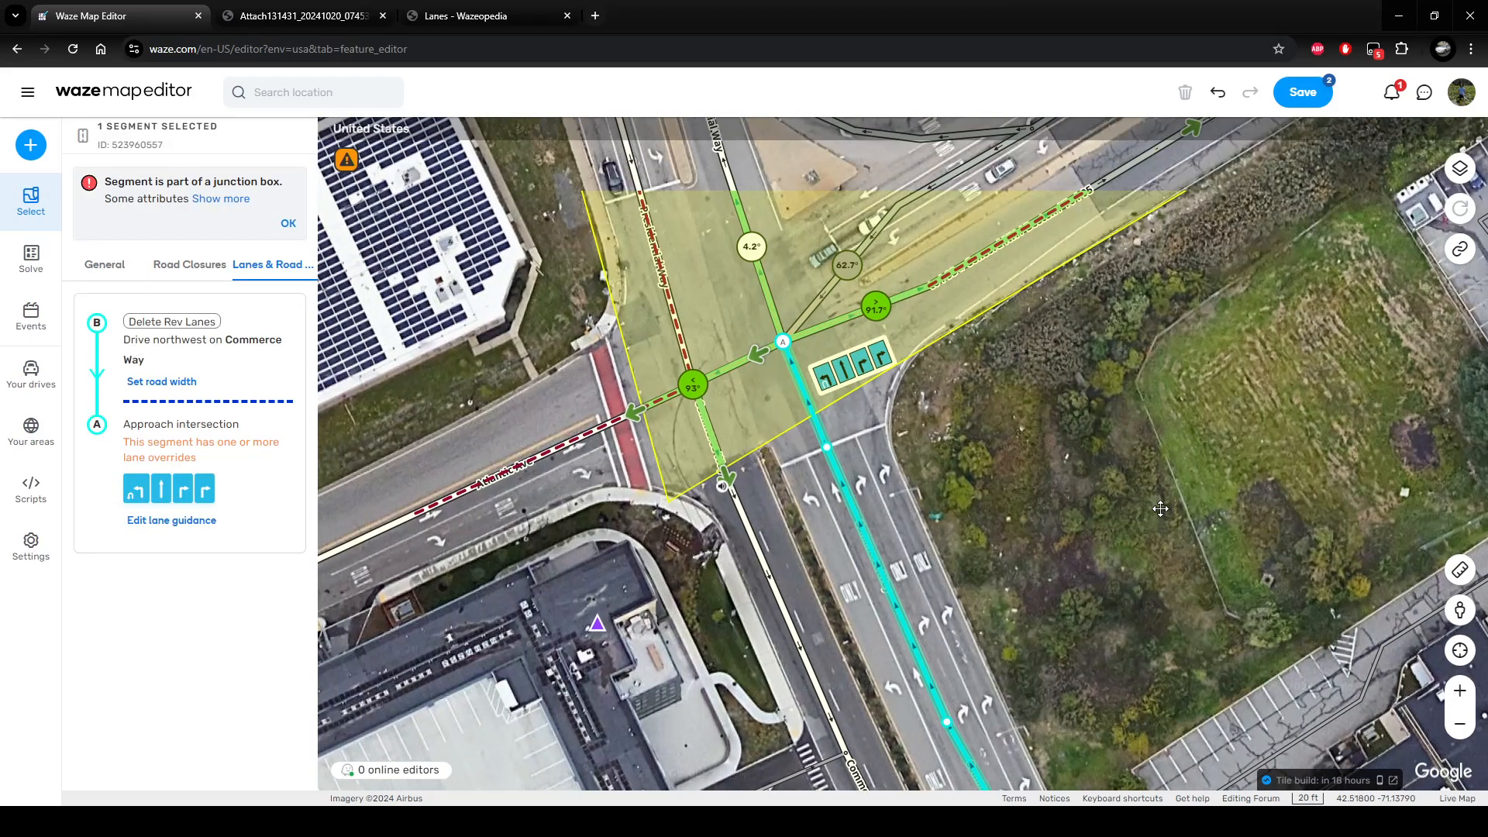
In the southbound Presidential Way lane guidance, assign lane 1 to the Presidential Way far turn as a U-turn and apply it.
left_click(667, 257)
left_click(673, 271)
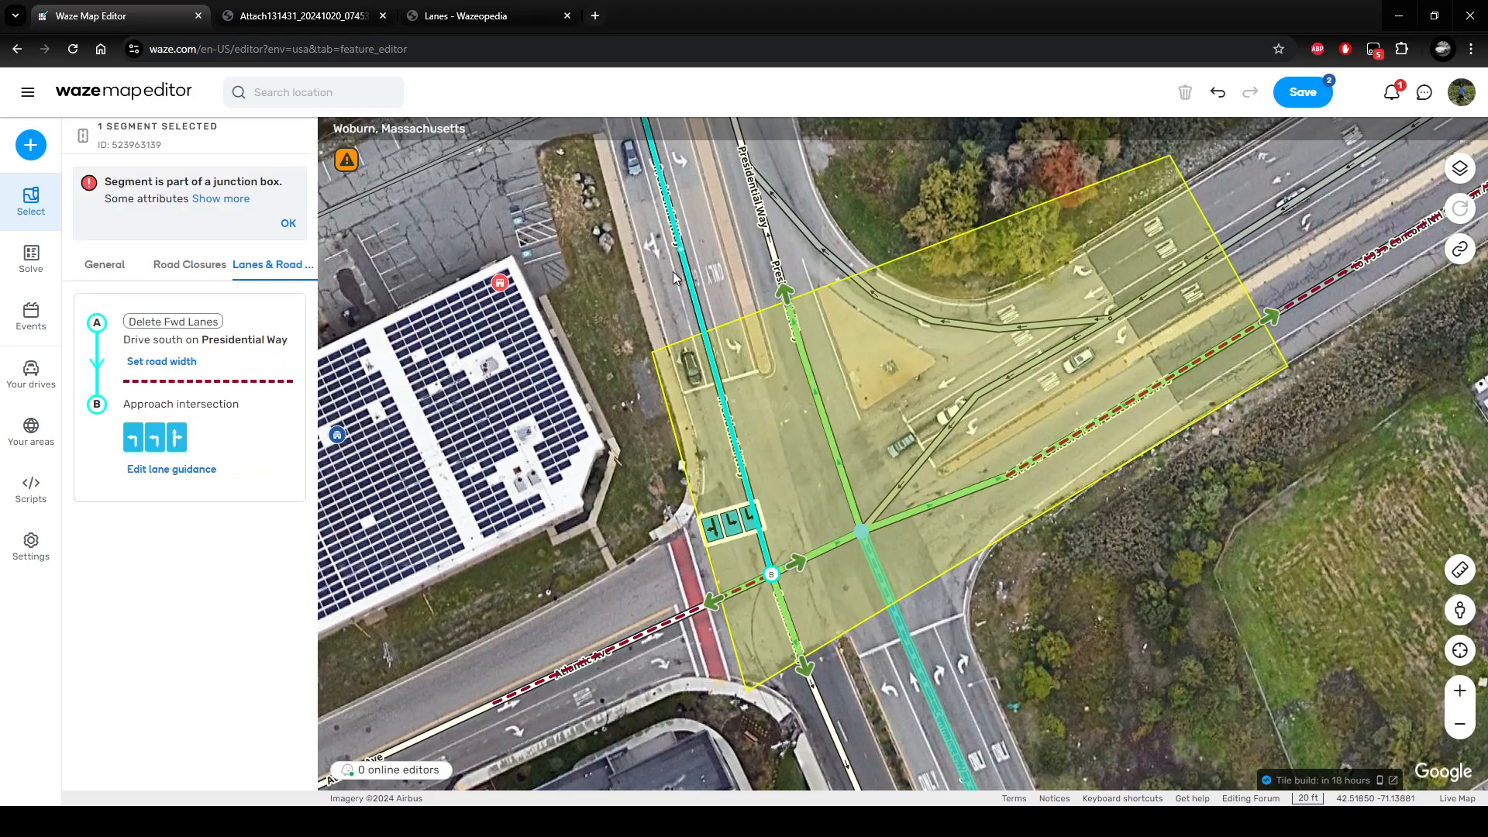
left_click(187, 469)
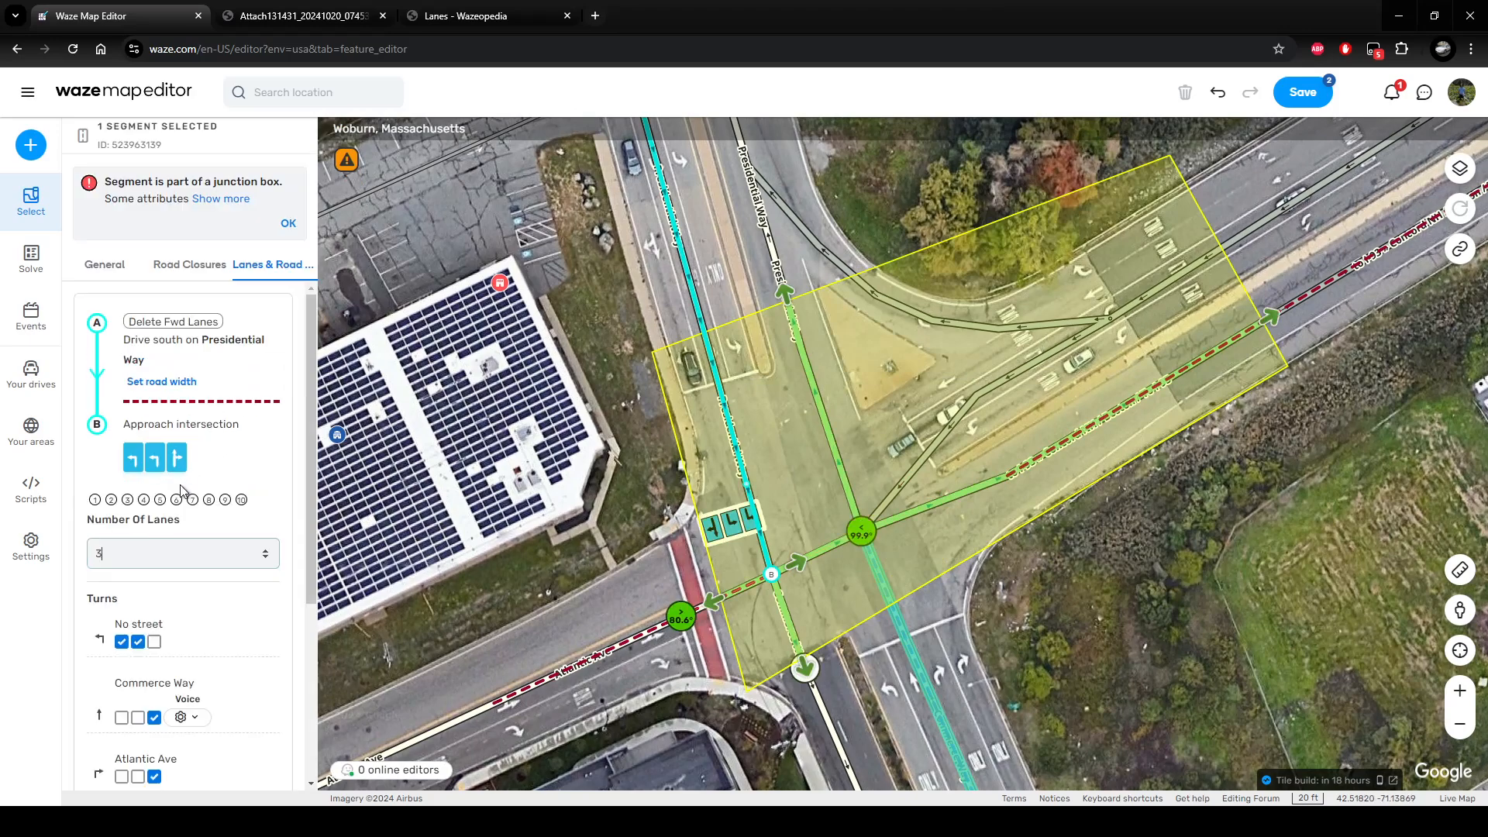
scroll(176, 508, "down", 3)
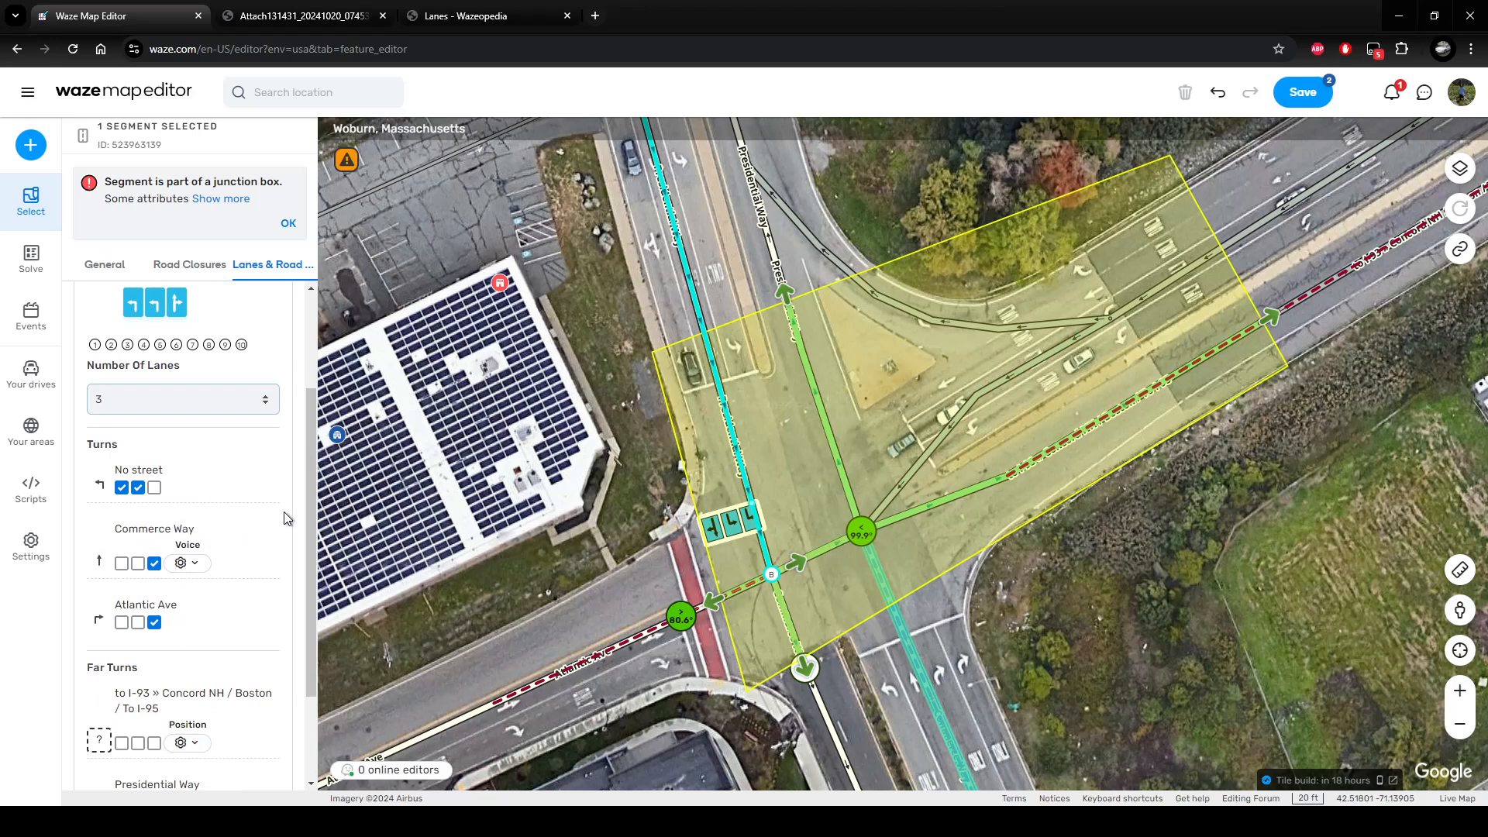
scroll(171, 588, "down", 1)
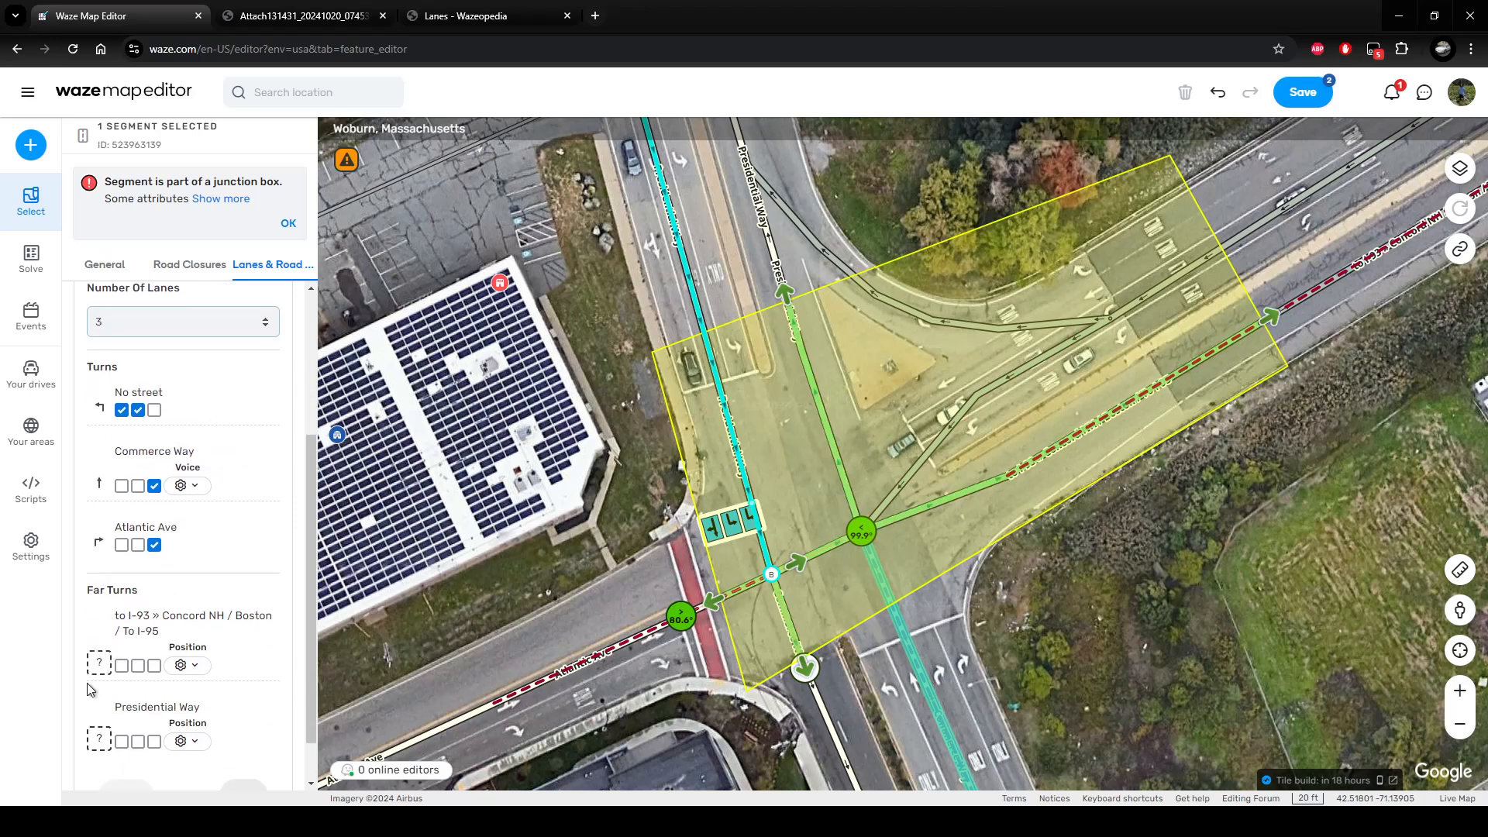
left_click(121, 742)
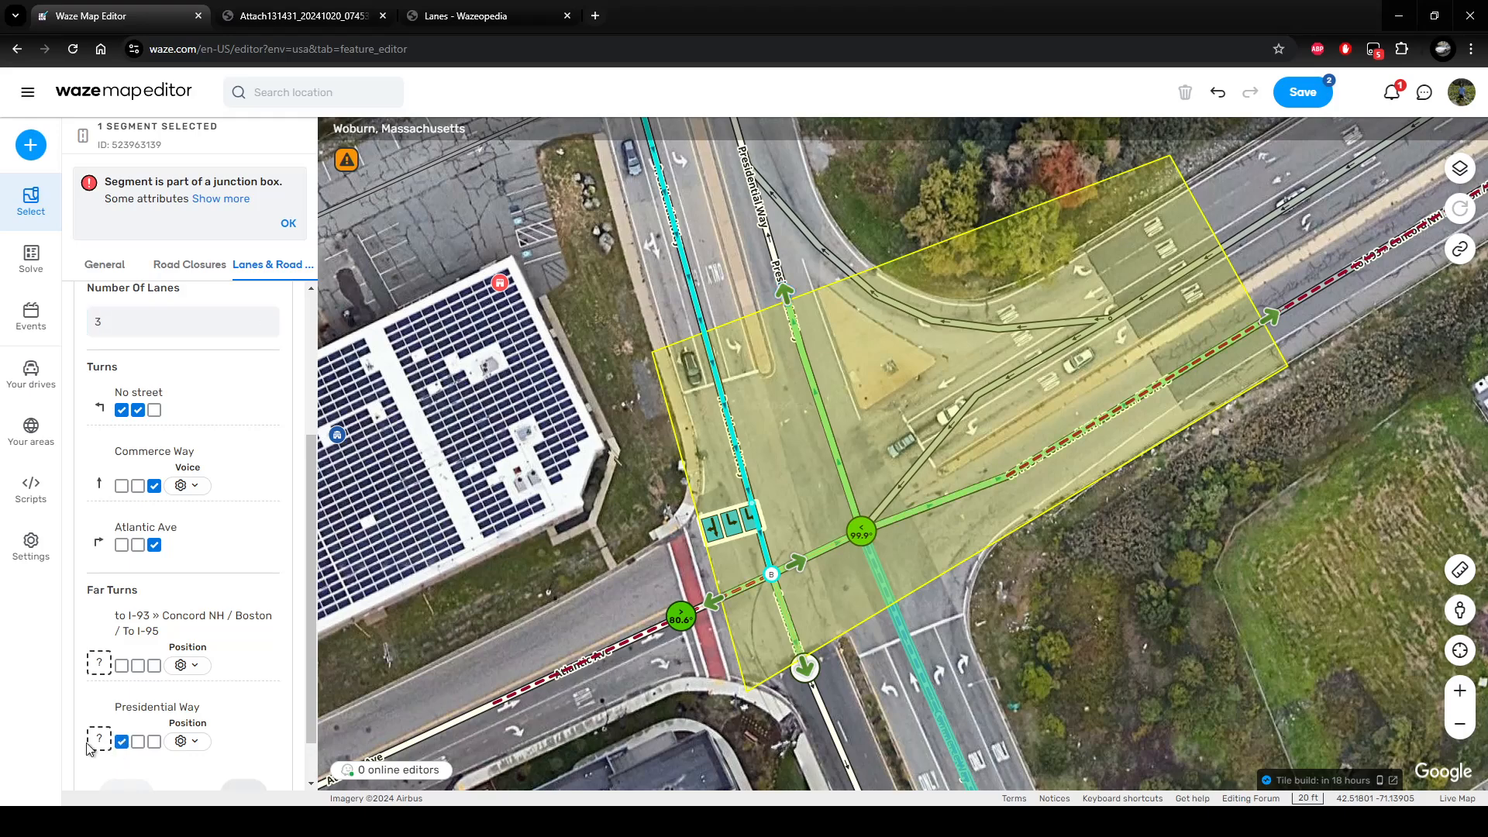
left_click(187, 741)
left_click(167, 535)
scroll(203, 713, "down", 1)
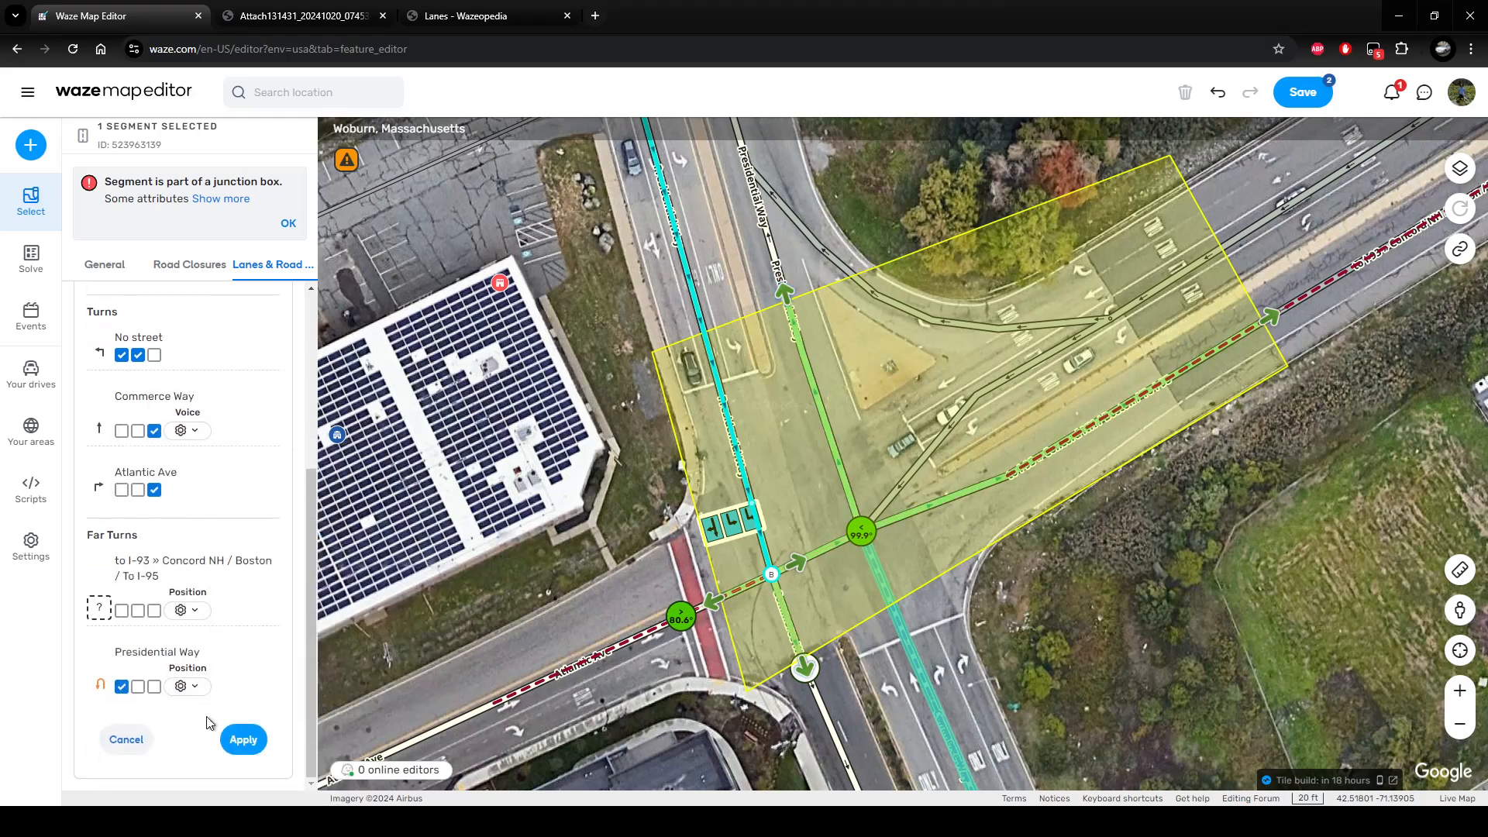
left_click(203, 686)
left_click(239, 741)
left_click(239, 737)
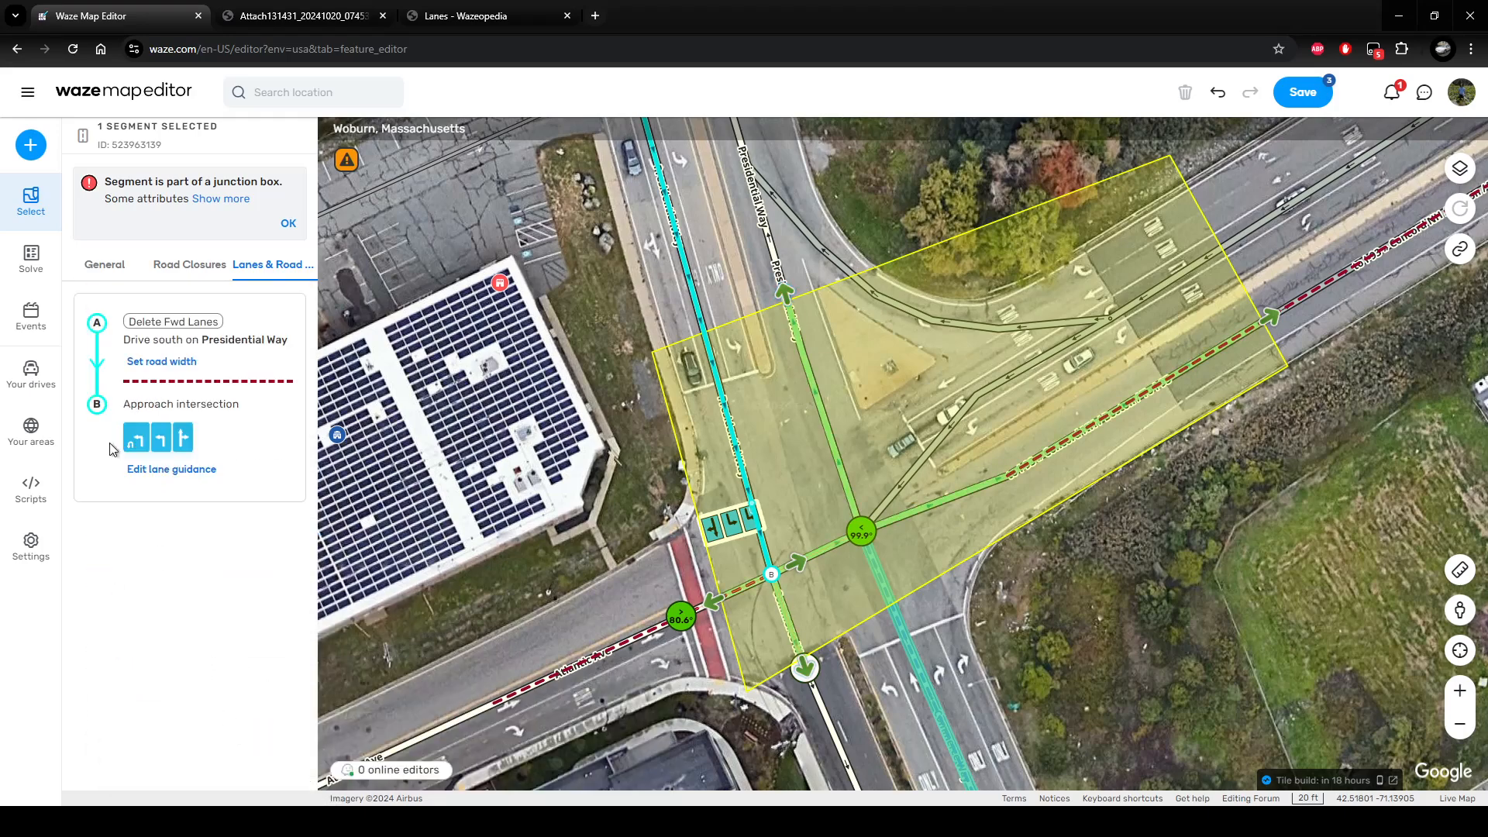
Set the voice prompt of the turn from southbound back onto northbound Presidential Way to U-turn.
mouse_move(785, 296)
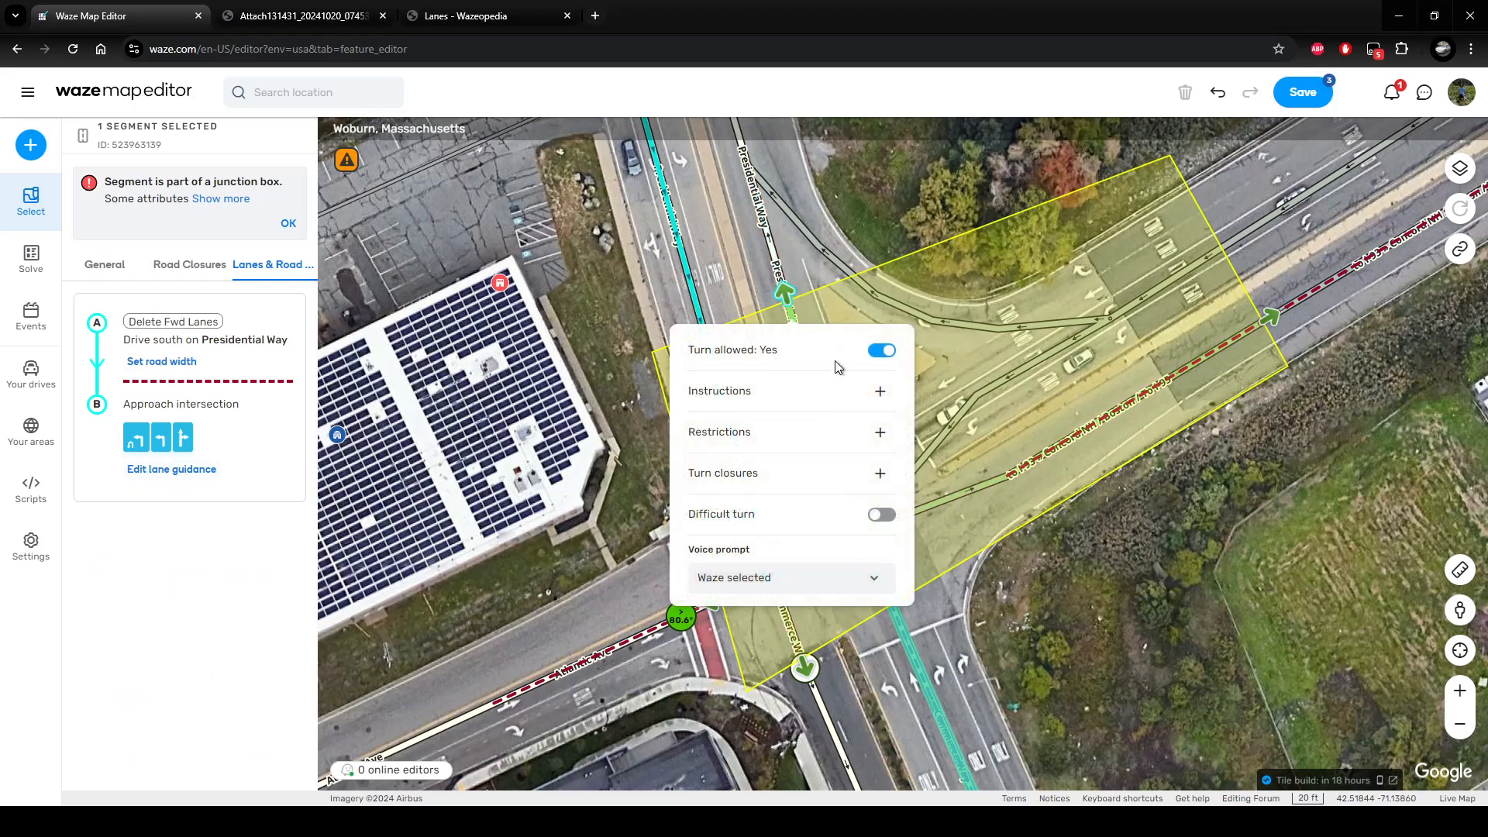
left_click(790, 578)
scroll(748, 724, "down", 5)
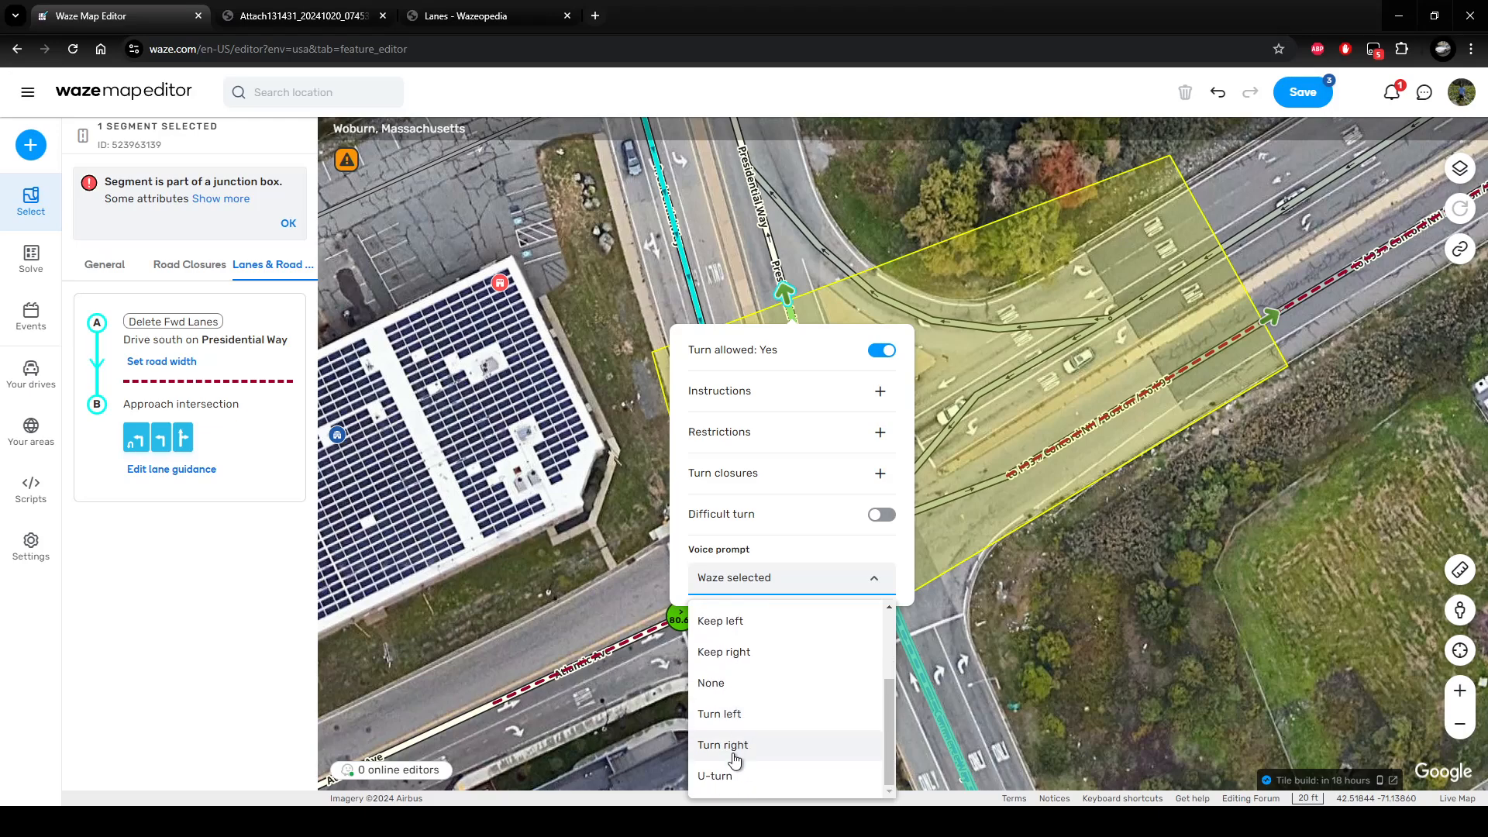
left_click(756, 751)
Open Street View on southbound Presidential Way and examine the lane arrows and turn signs at the intersection for U-turn restrictions.
double_click(1380, 499)
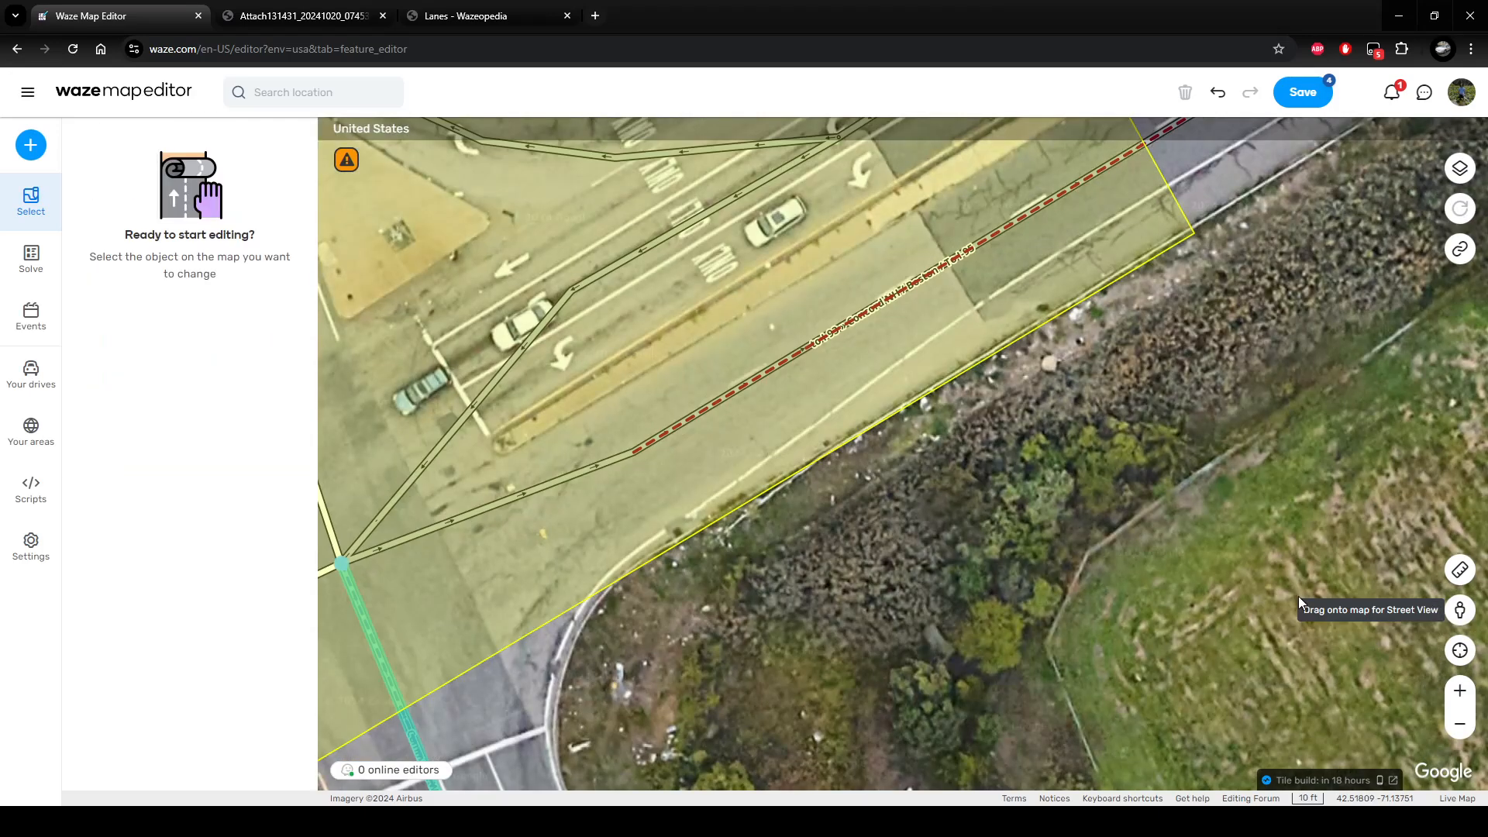
scroll(1082, 582, "down", 2)
mouse_move(1460, 610)
left_mouse_down()
mouse_move(836, 434)
mouse_move(820, 397)
left_mouse_up()
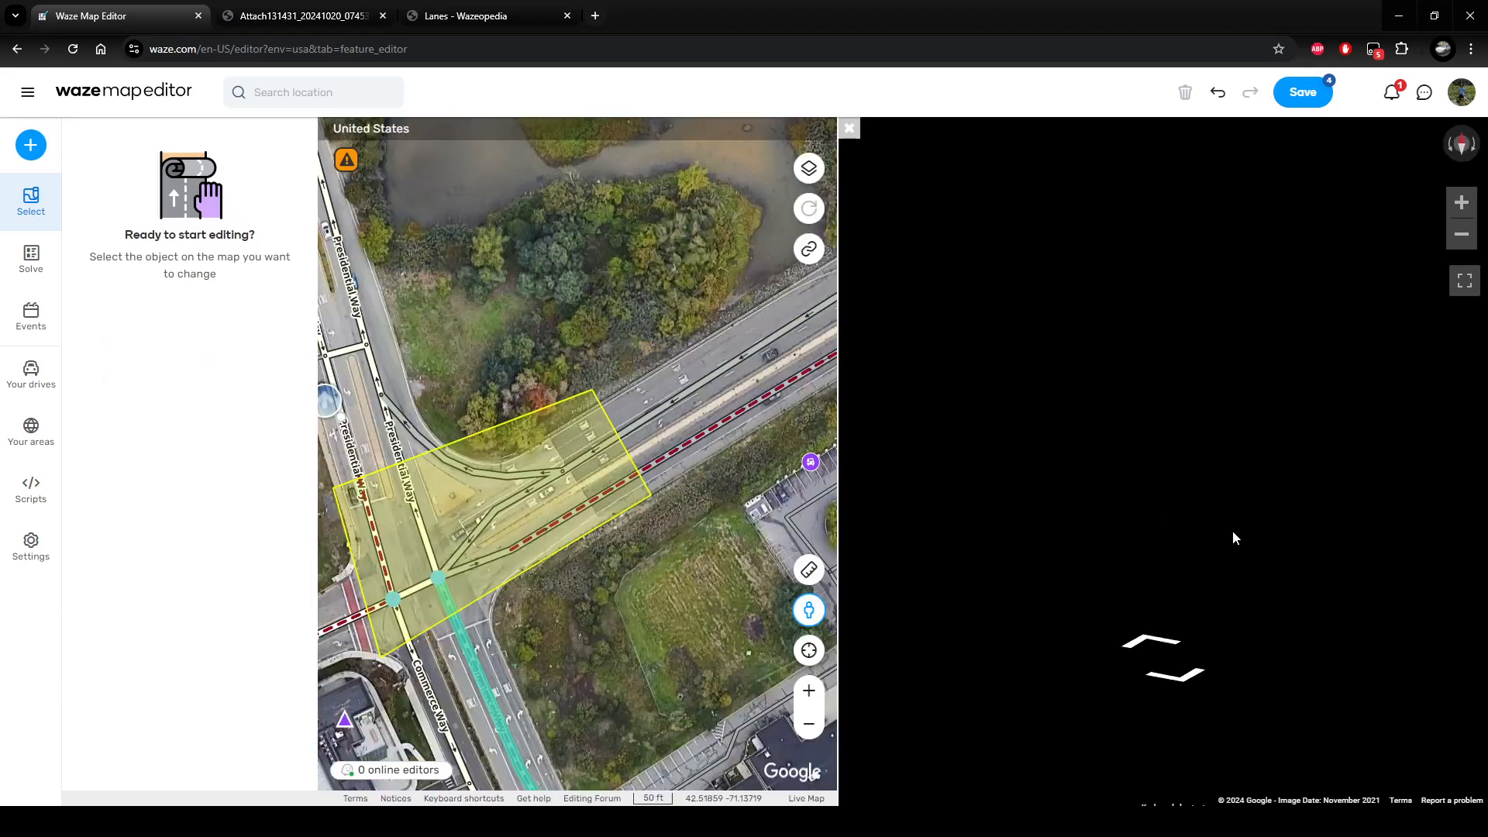
left_click(1180, 690)
mouse_move(1281, 575)
left_mouse_down()
mouse_move(1073, 474)
mouse_move(868, 469)
left_mouse_up()
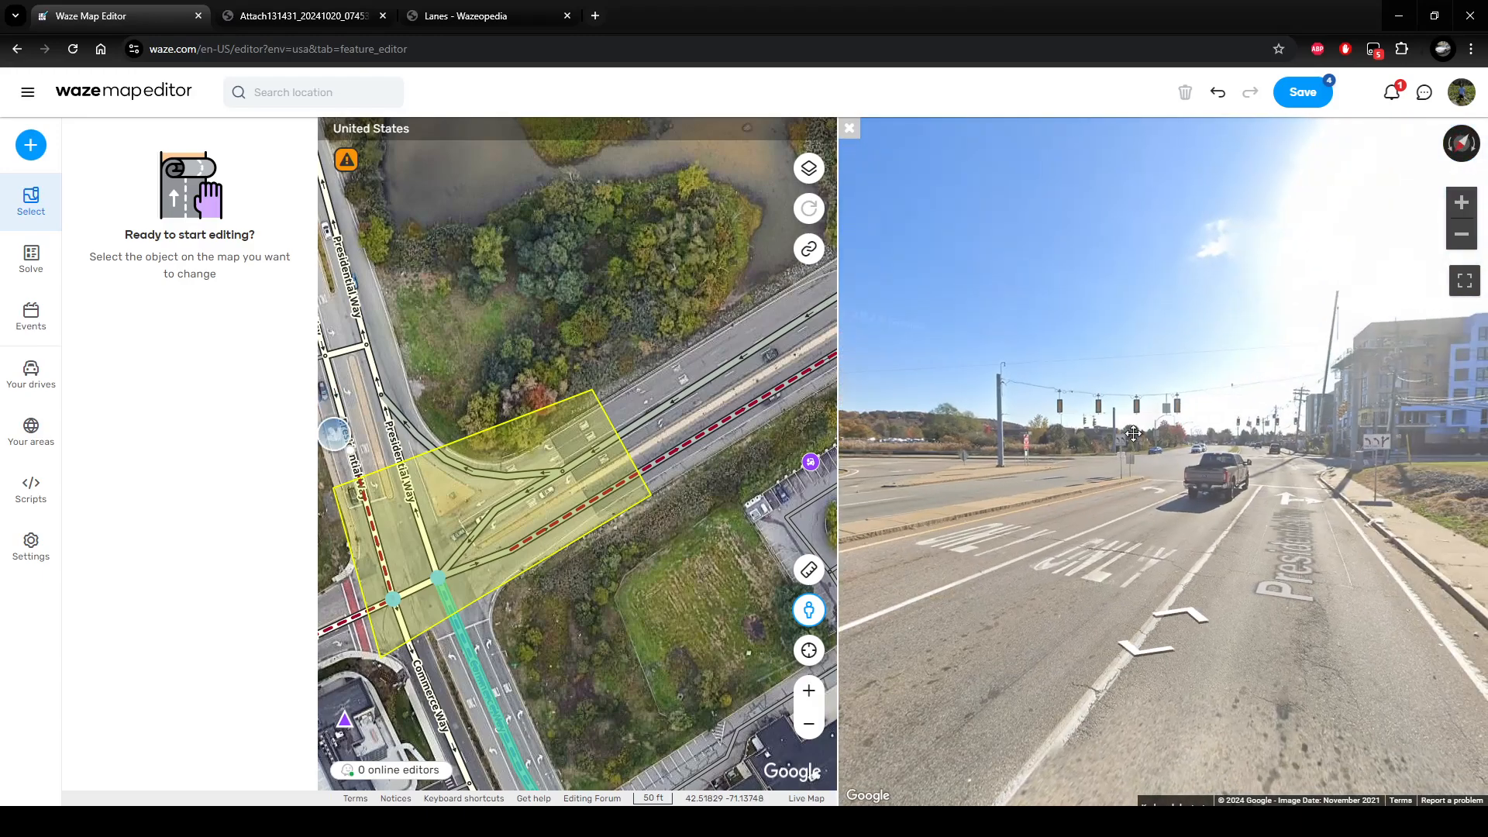
scroll(1108, 460, "up", 2)
left_click_drag(1263, 475, 1100, 483)
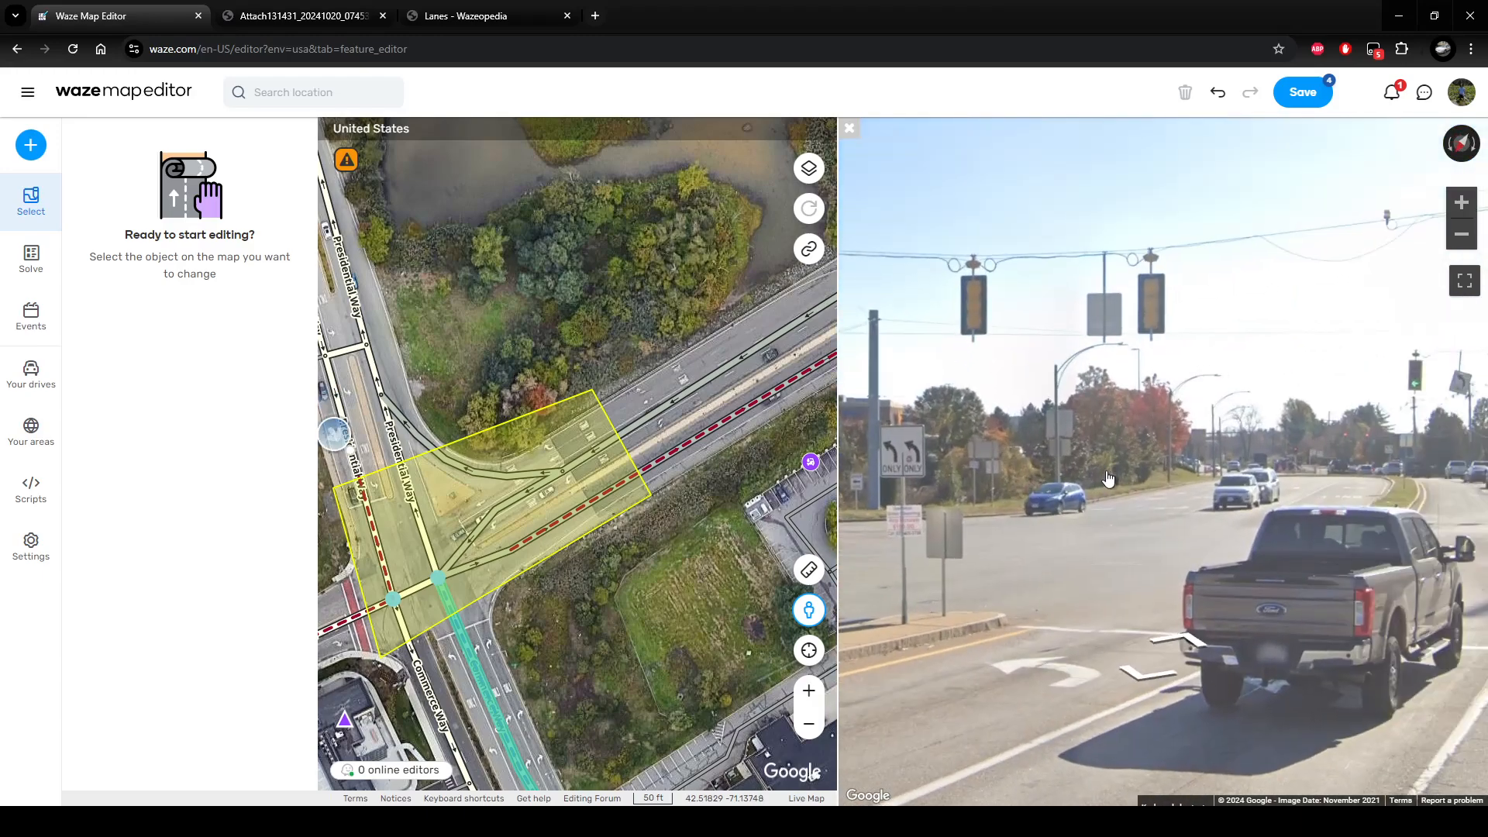
scroll(1092, 485, "down", 2)
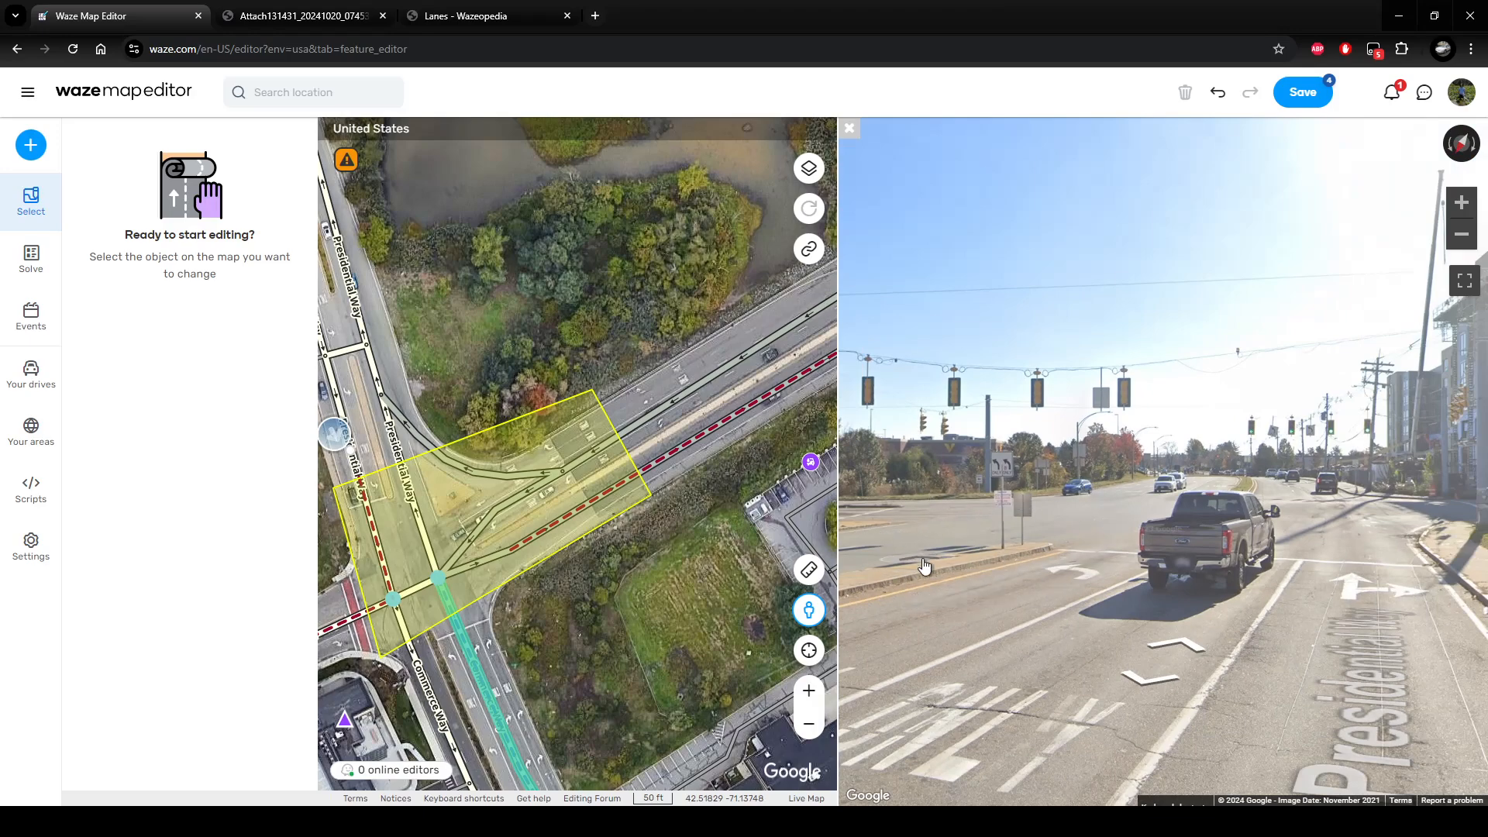
left_click(1000, 613)
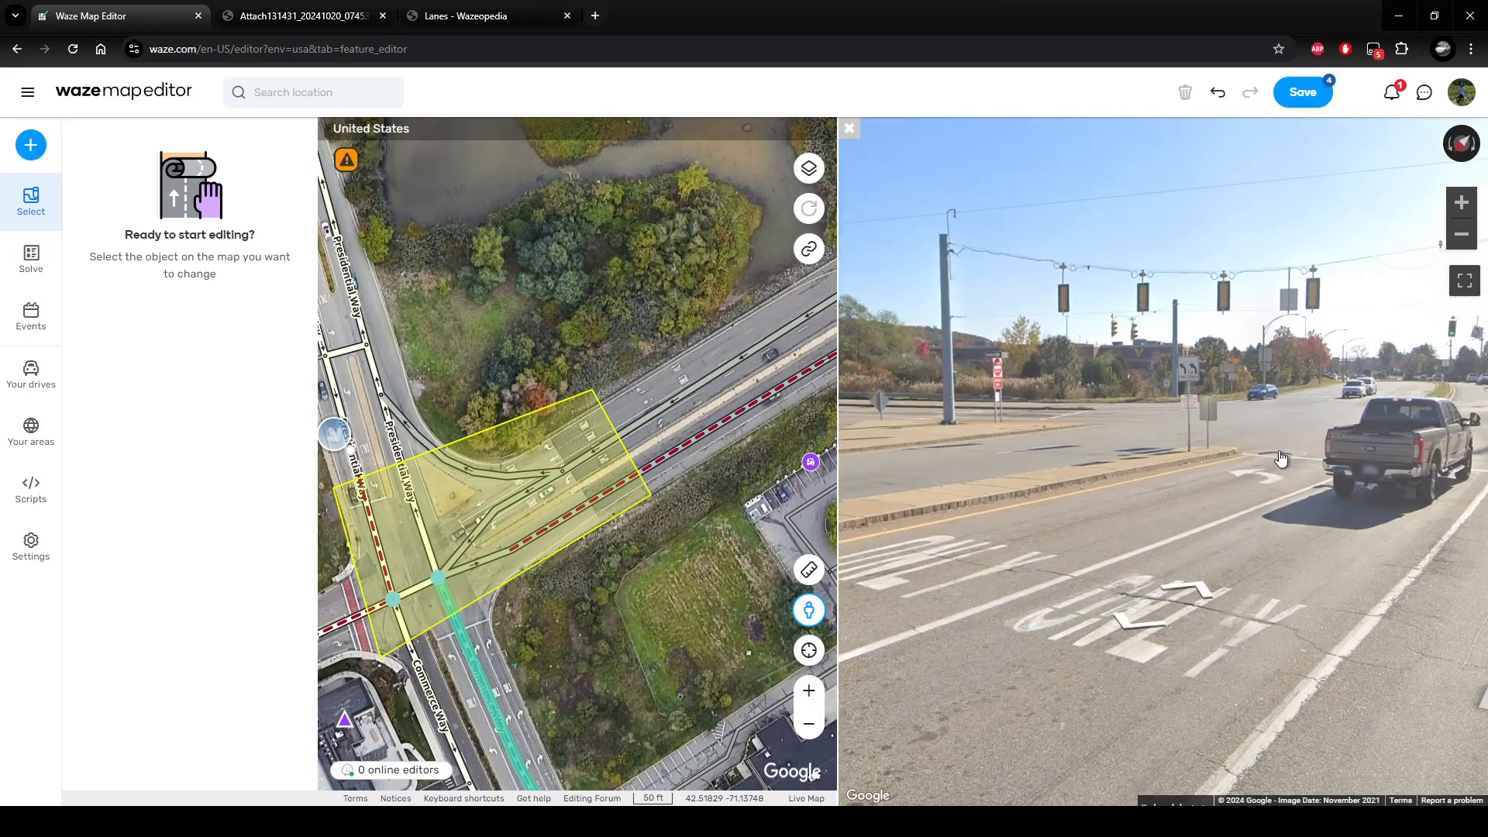
left_click(1116, 525)
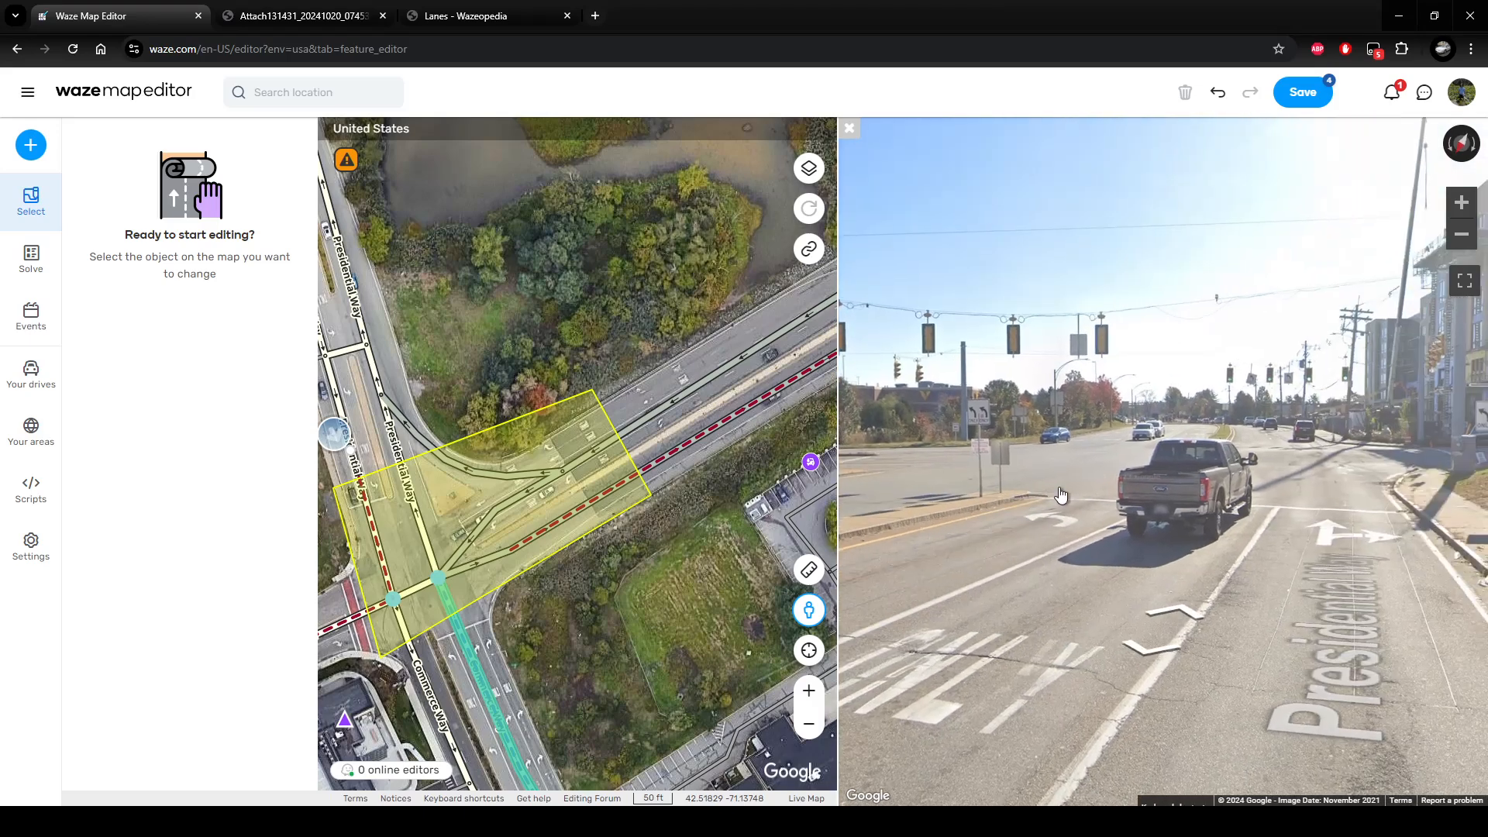
Examine the Street View imagery of the Commerce Way and Atlantic Ave approaches for lane arrows and signs restricting U-turns.
left_click(1217, 439)
left_click(1217, 437)
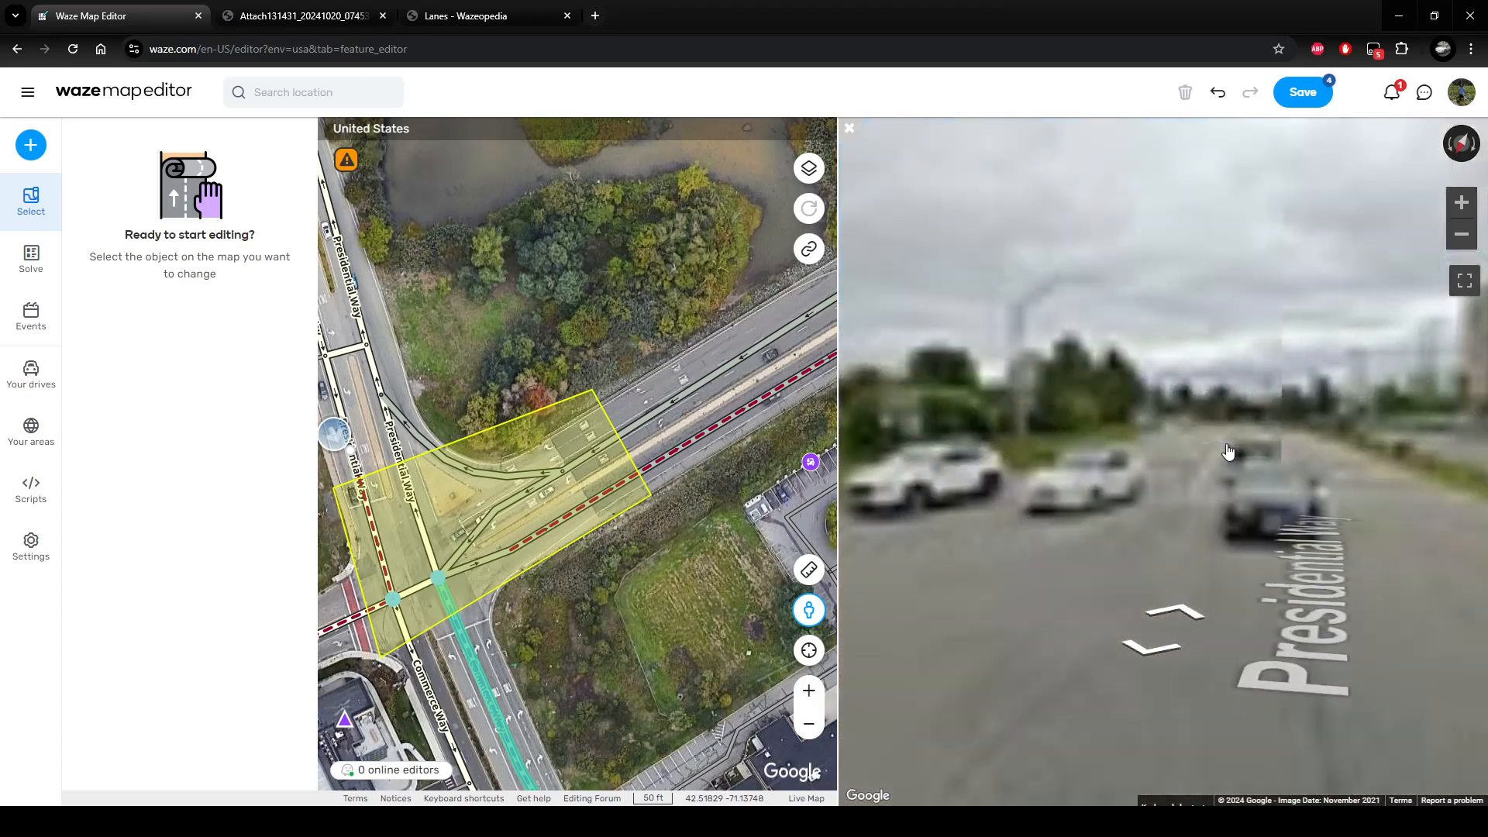
left_click(1241, 472)
mouse_move(1244, 474)
left_mouse_down()
mouse_move(1140, 442)
mouse_move(1008, 434)
left_mouse_up()
left_click(1296, 381)
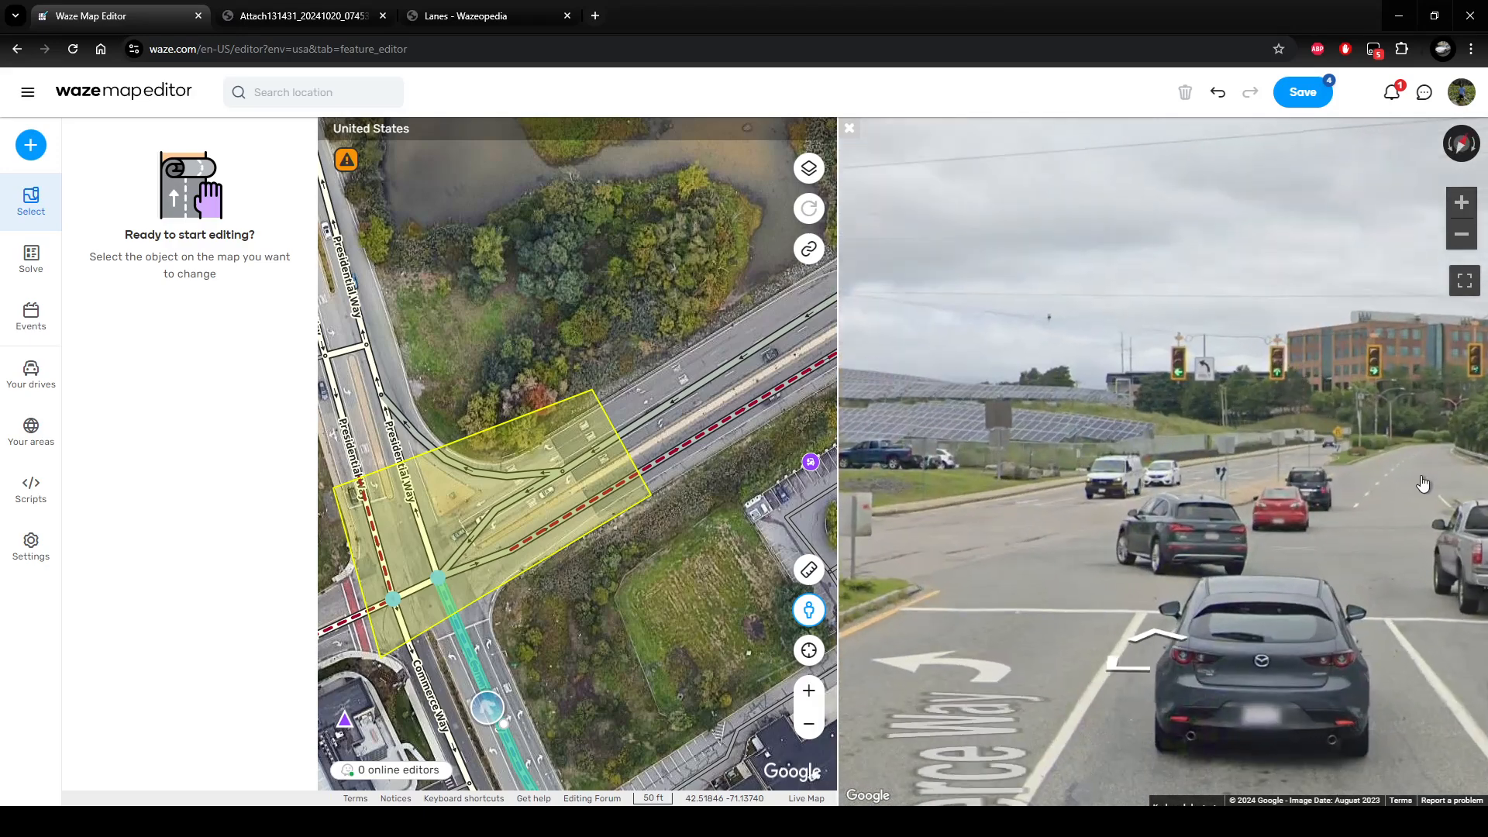
left_click(1140, 445)
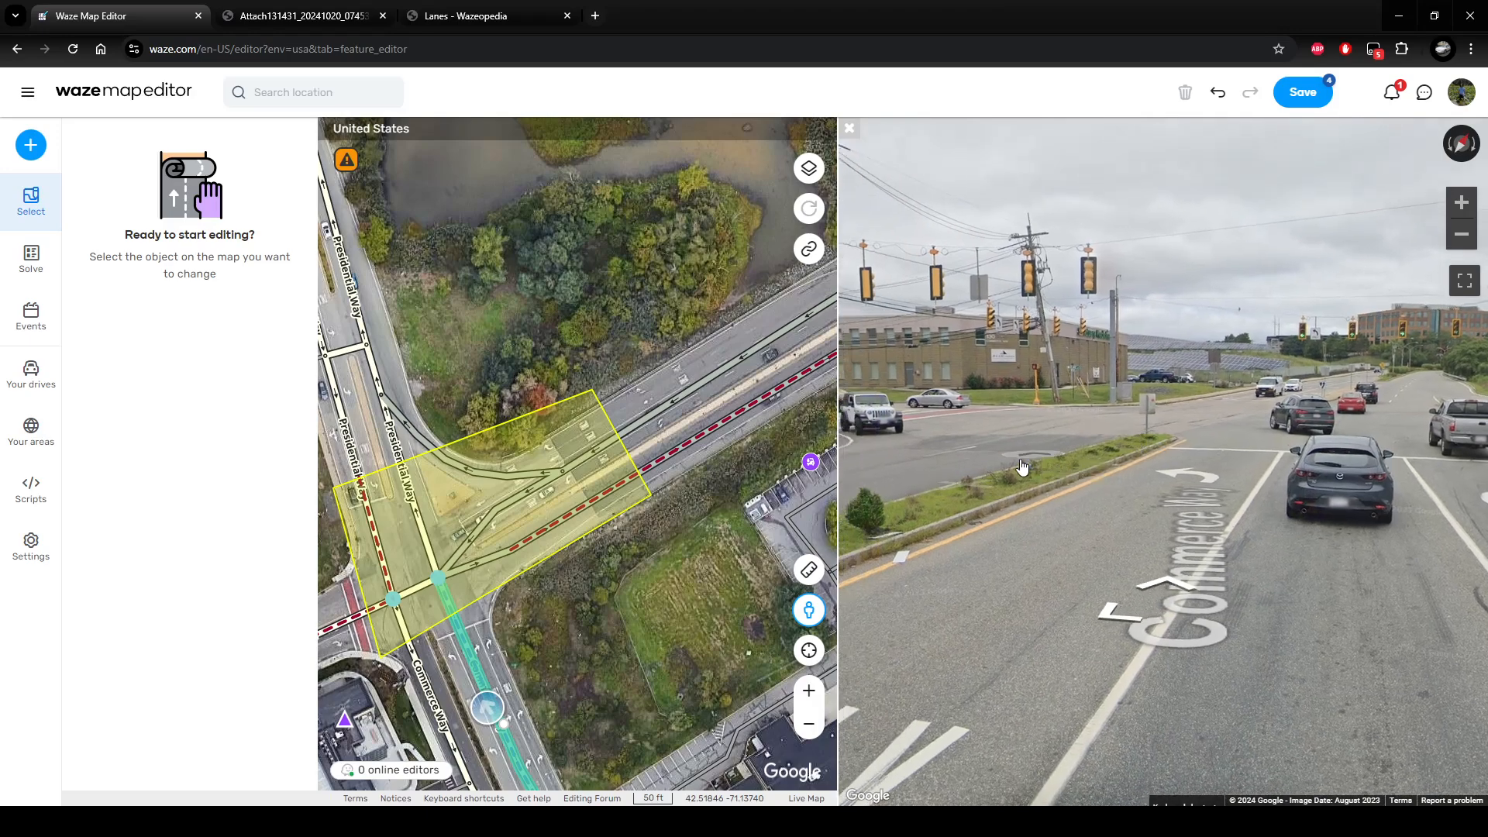
left_click(1045, 489)
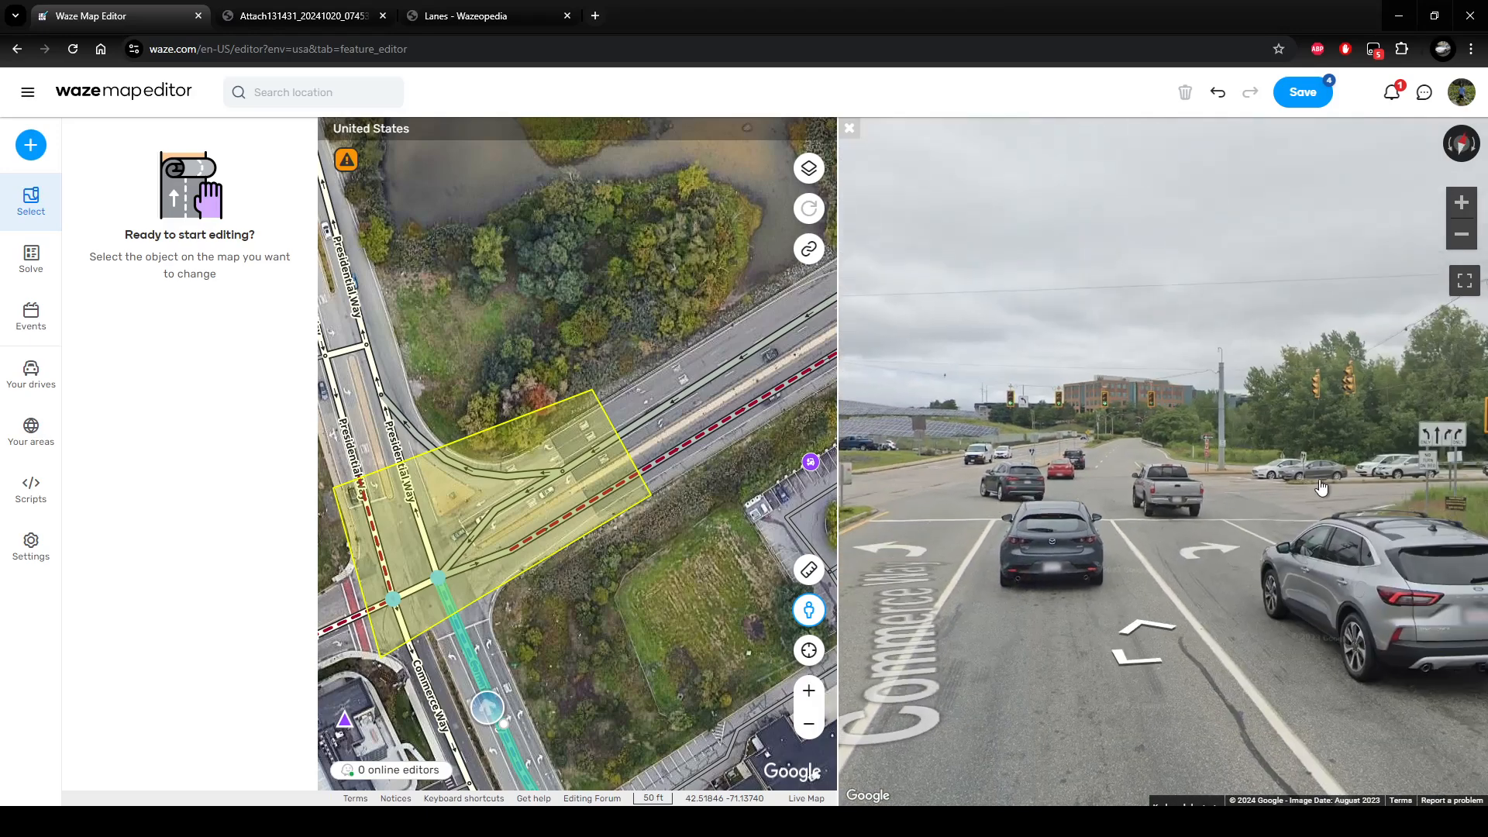
left_click(1372, 474)
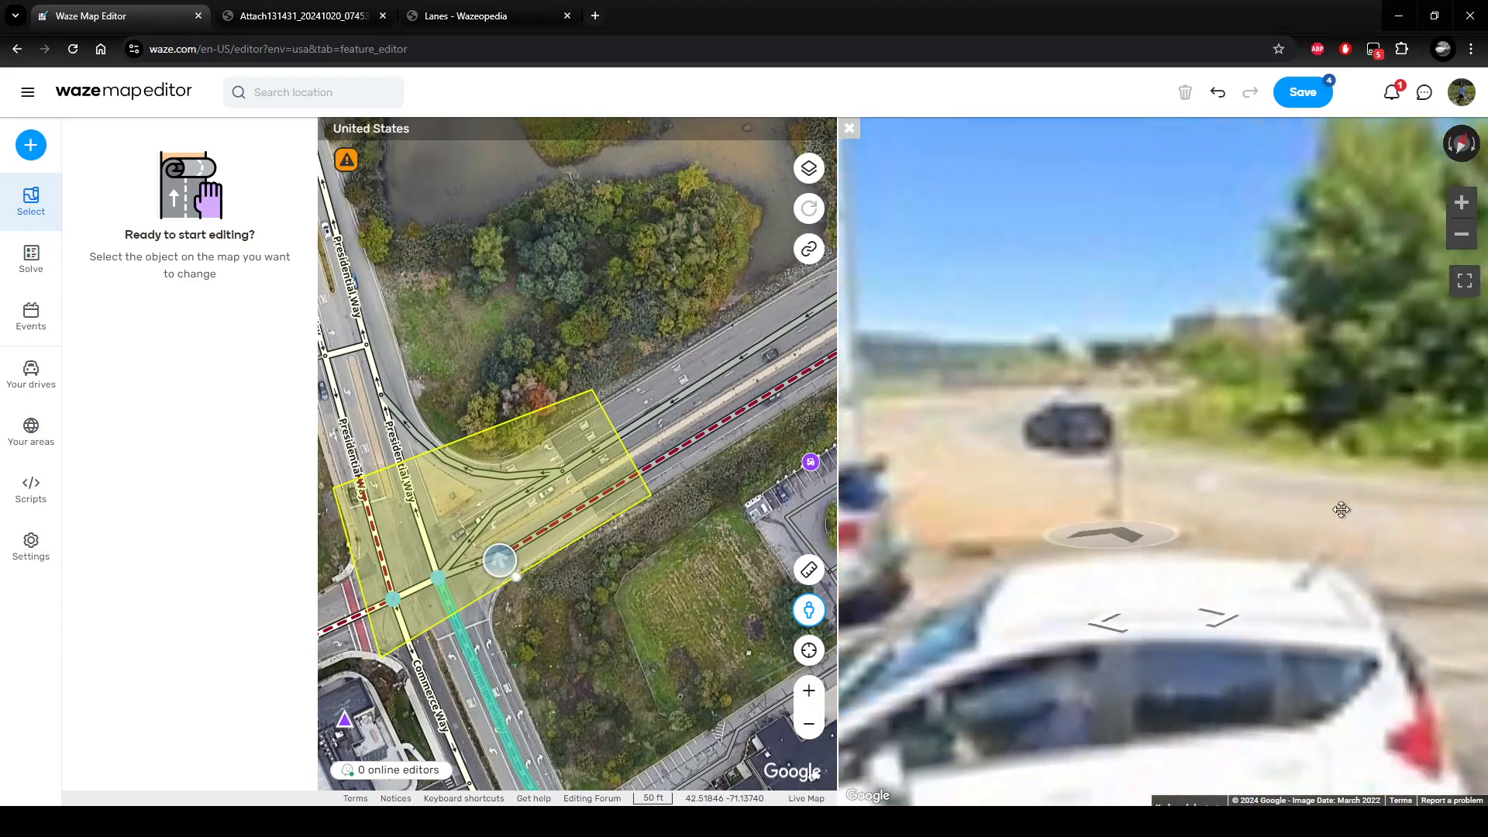
left_click(1342, 509)
mouse_move(1162, 502)
left_mouse_down()
mouse_move(1457, 496)
mouse_move(1163, 500)
left_mouse_up()
left_click_drag(1310, 466, 973, 483)
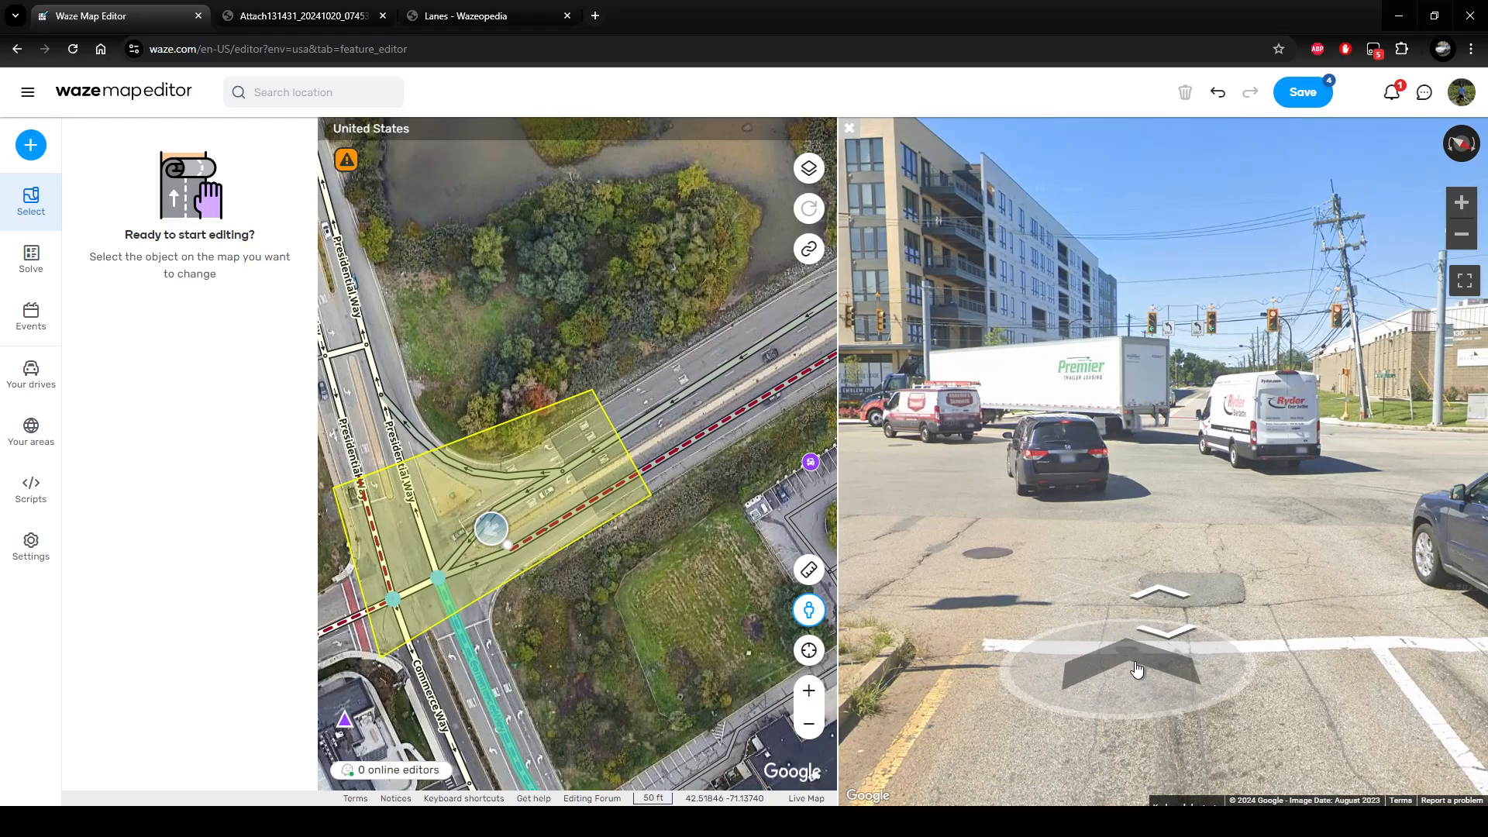
left_click(1175, 643)
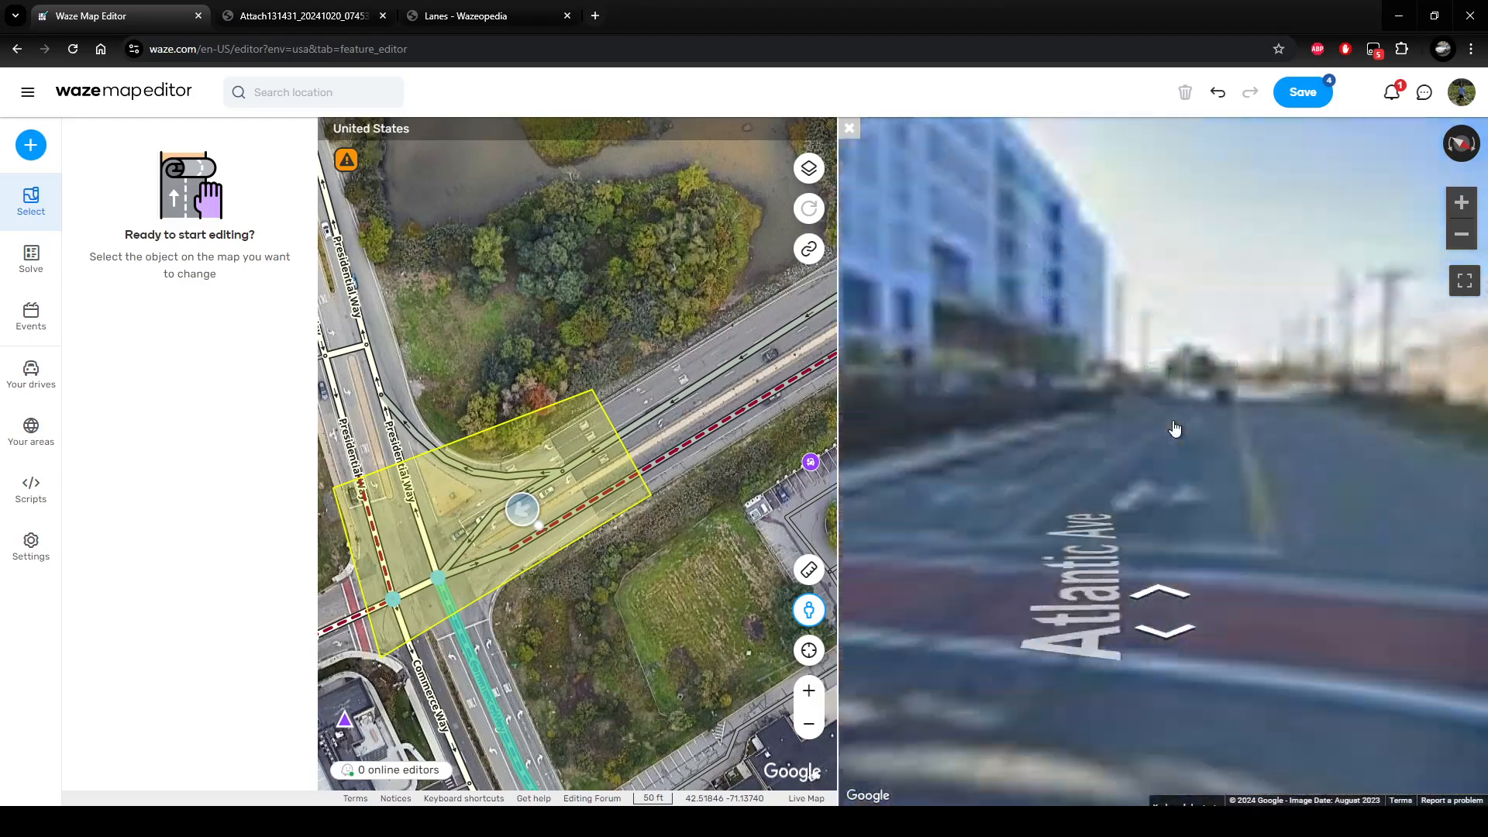
left_click(1172, 454)
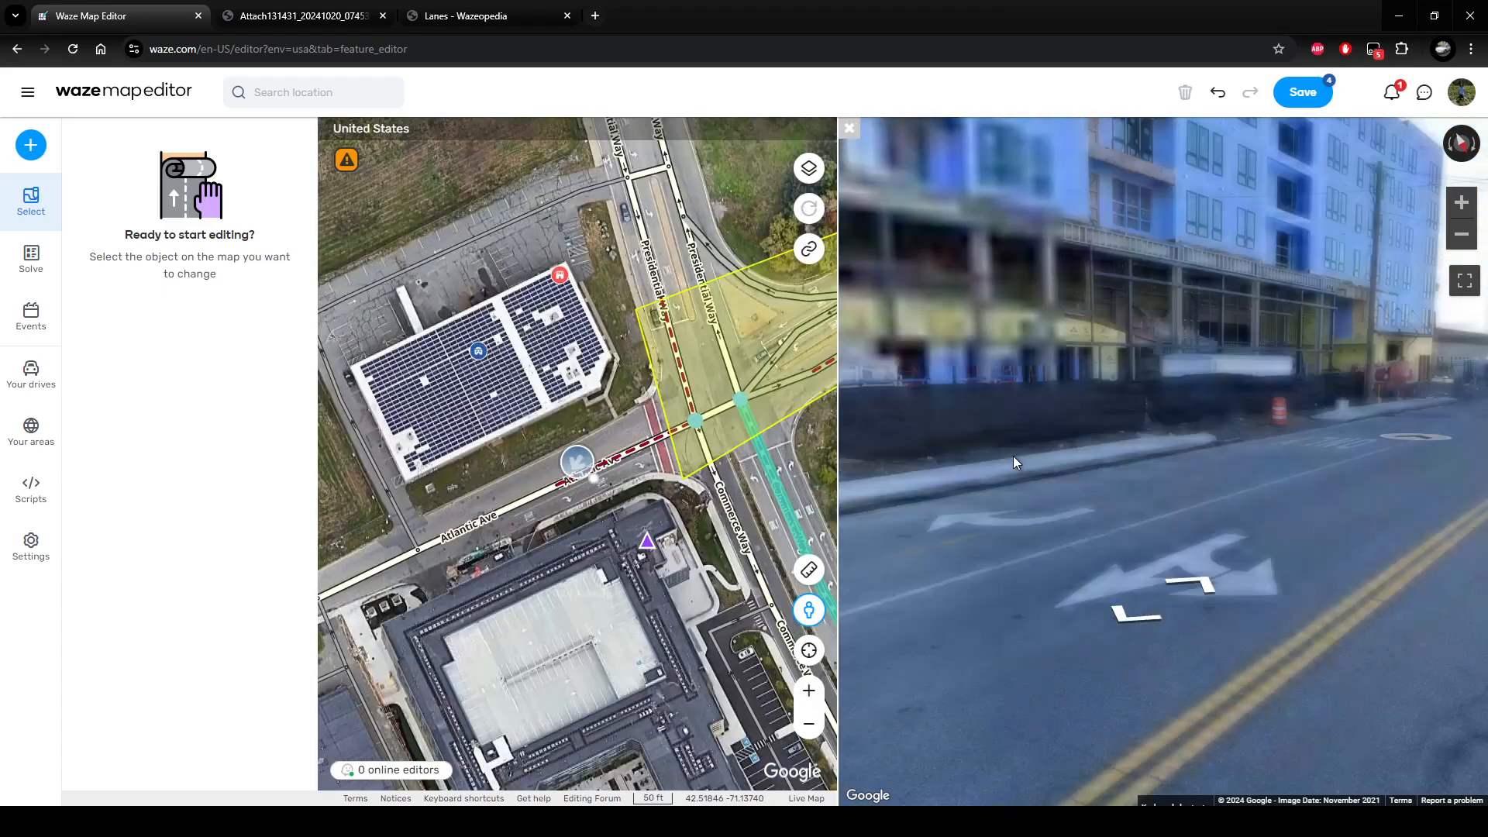
left_click_drag(928, 440, 967, 441)
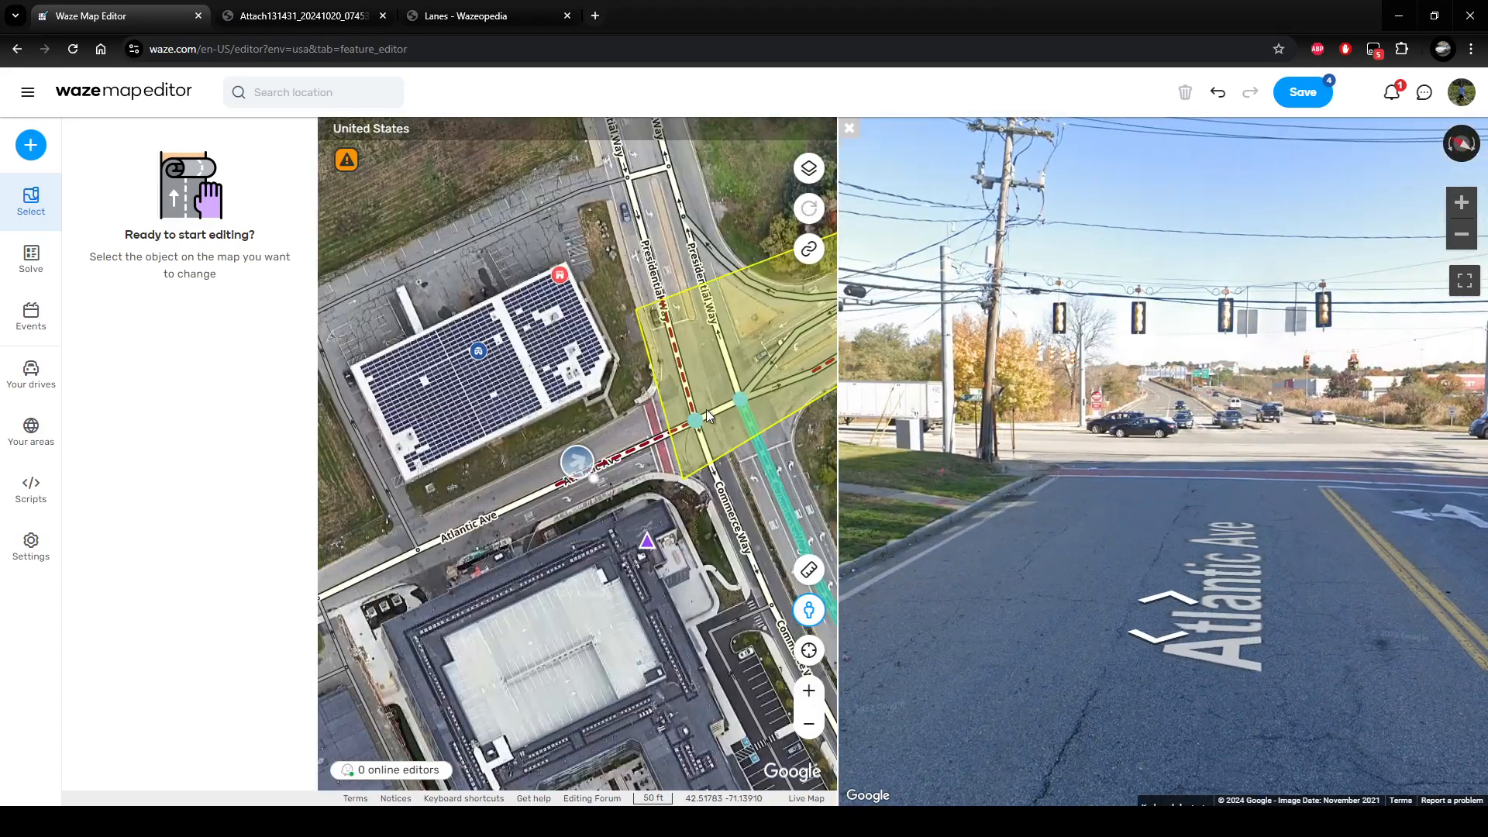
Close Street View and save the pending segment and junction box edits.
left_click(850, 128)
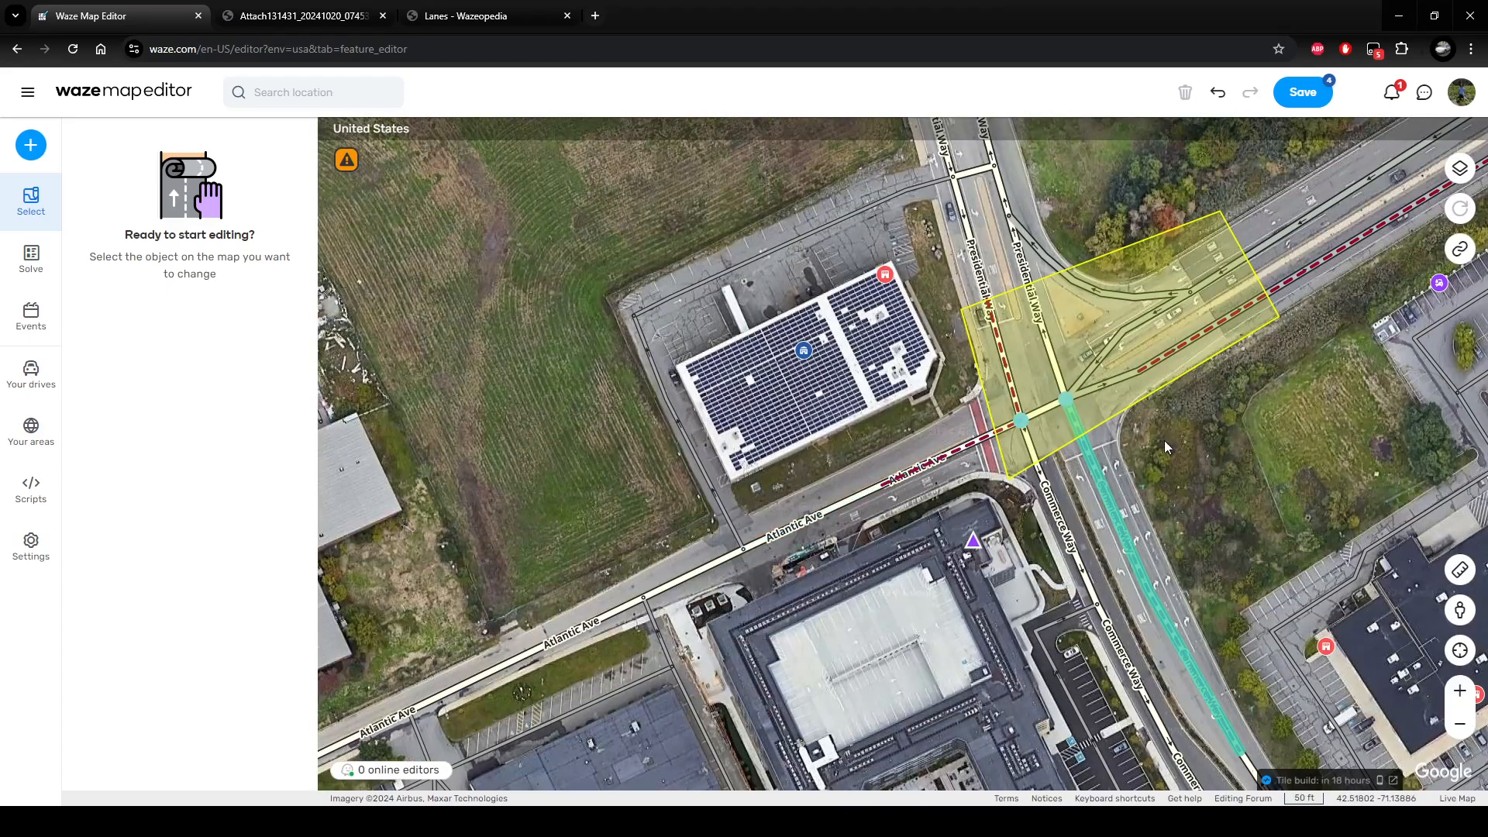
left_click(1287, 96)
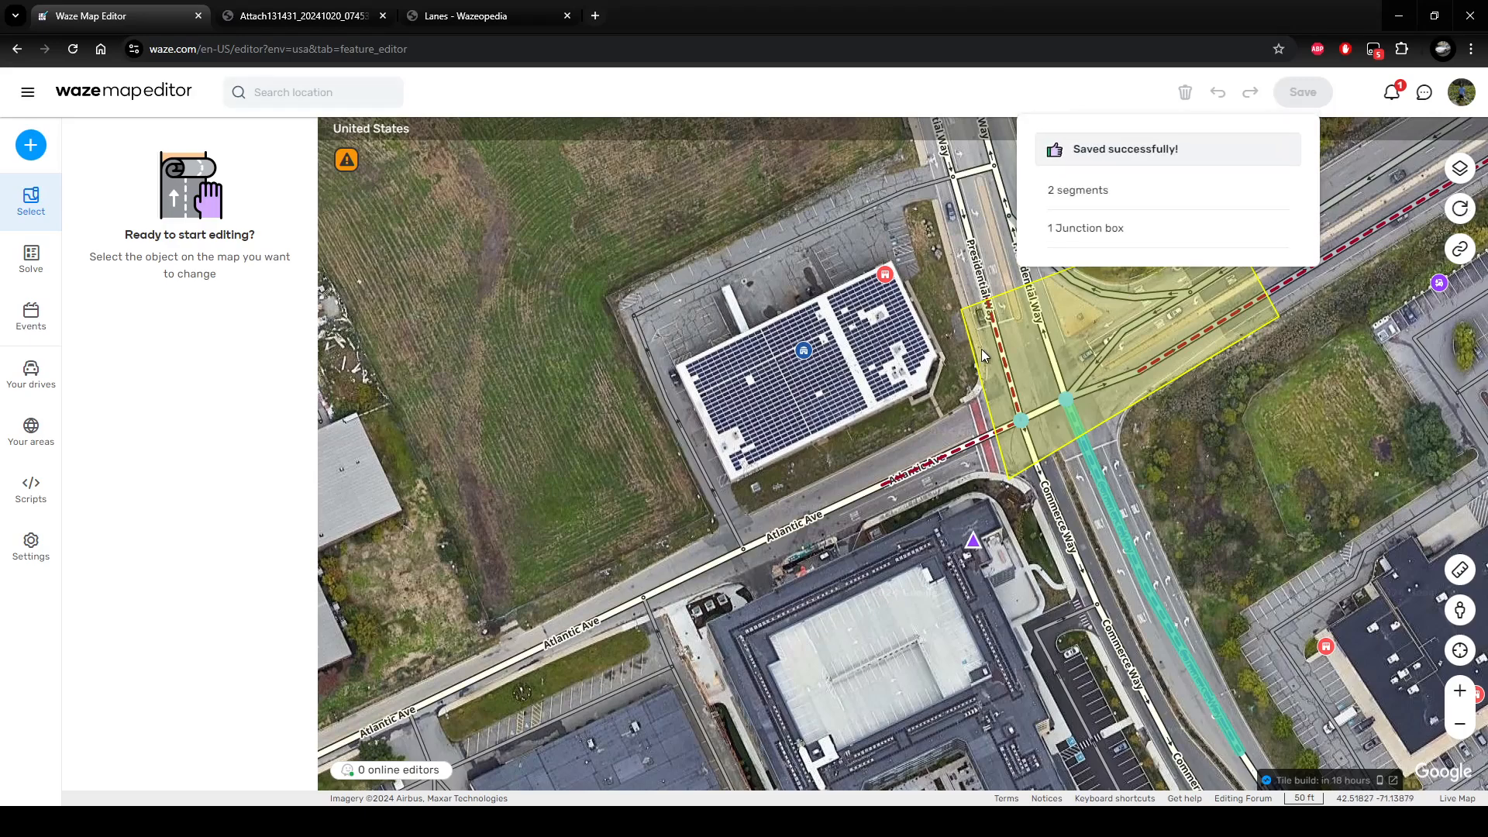
Select the southwestbound segment entering the junction box from the northeast and start adding lane guidance to it.
left_click(1001, 343)
left_click(999, 338)
scroll(999, 338, "up", 1)
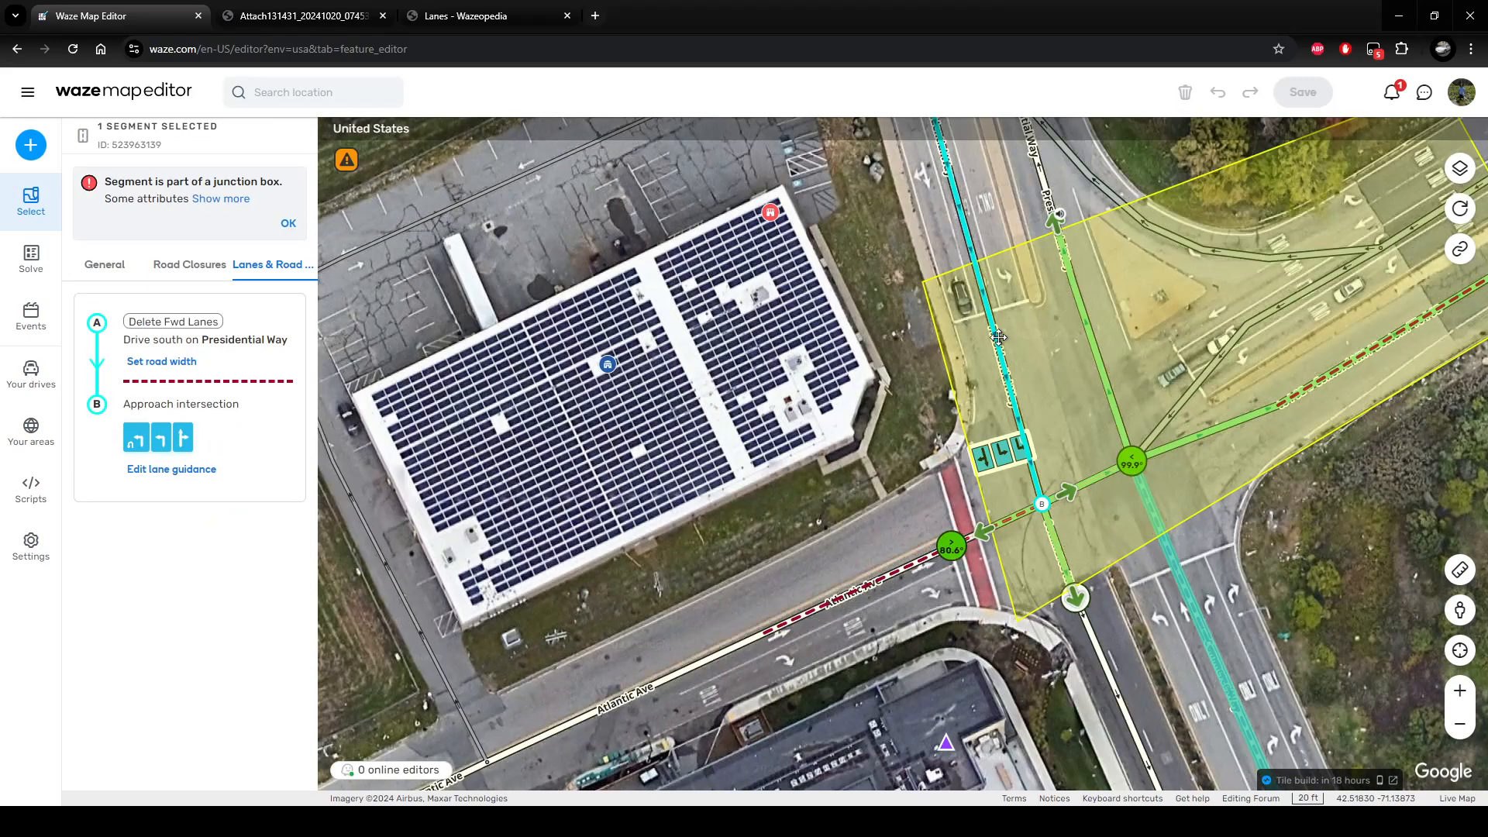
key("Escape")
left_click_drag(1448, 455, 973, 589)
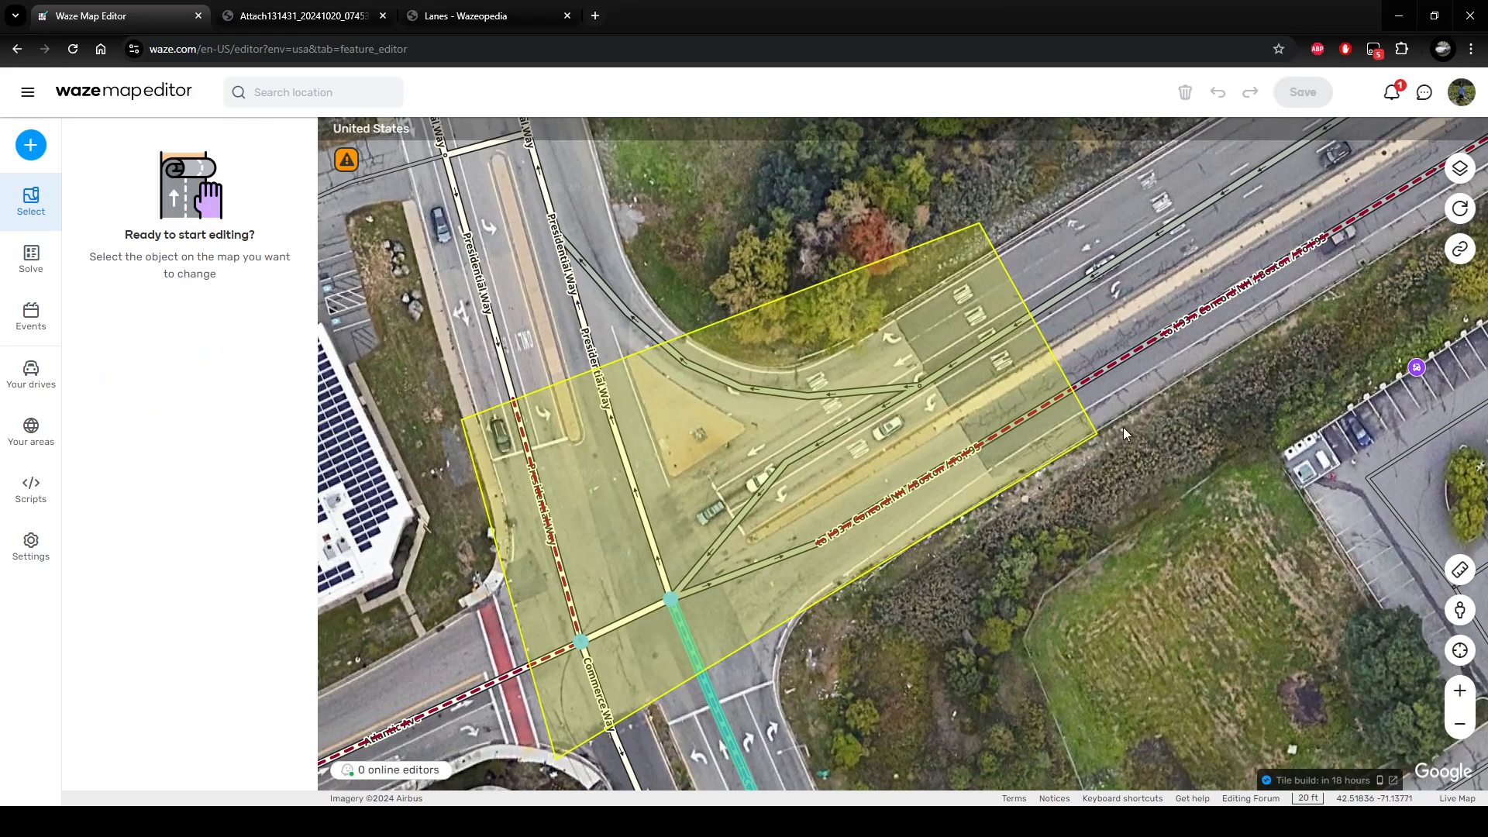
left_click(1066, 291)
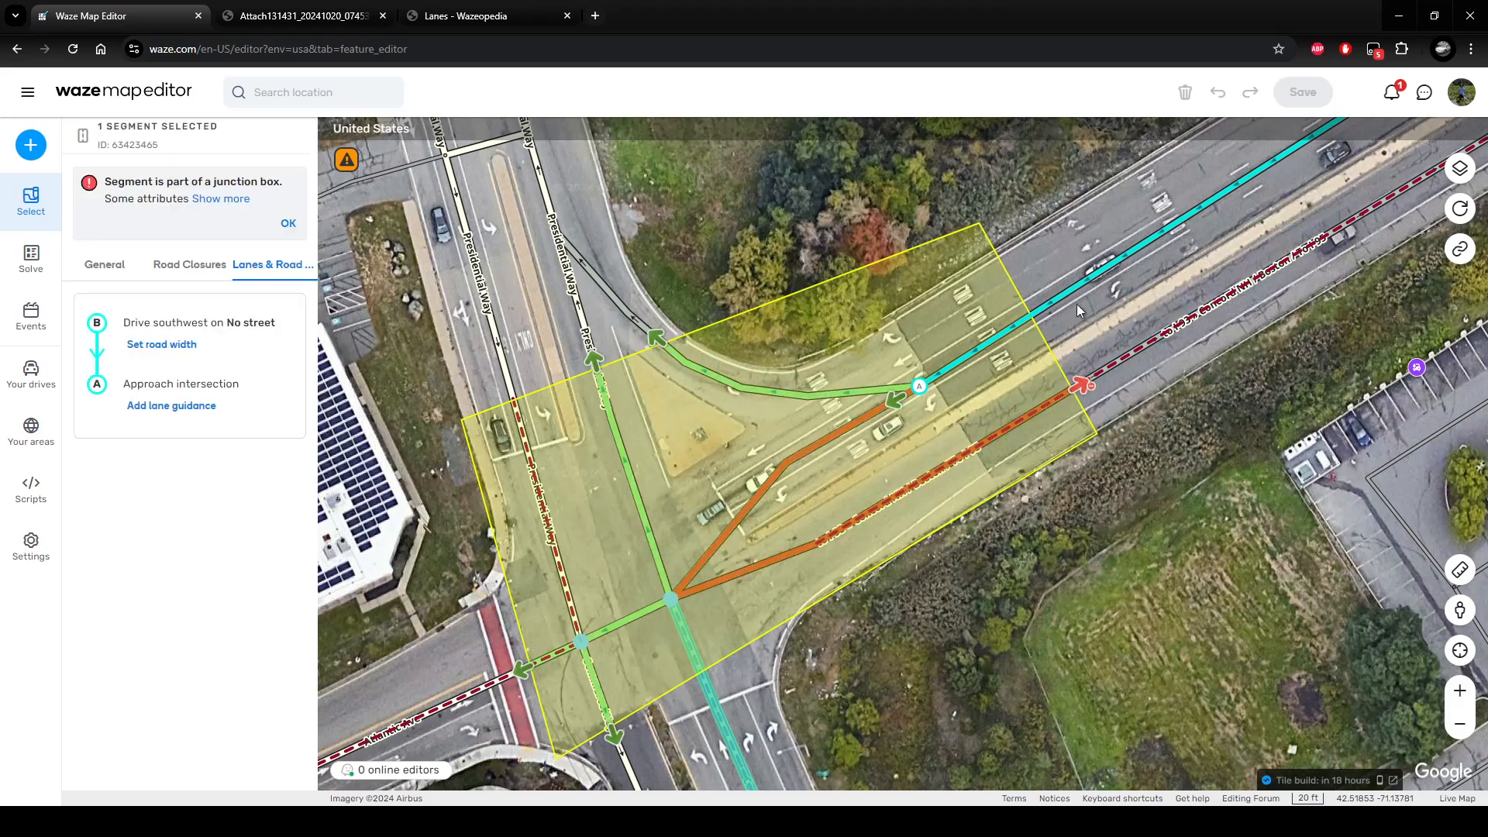
left_click(202, 420)
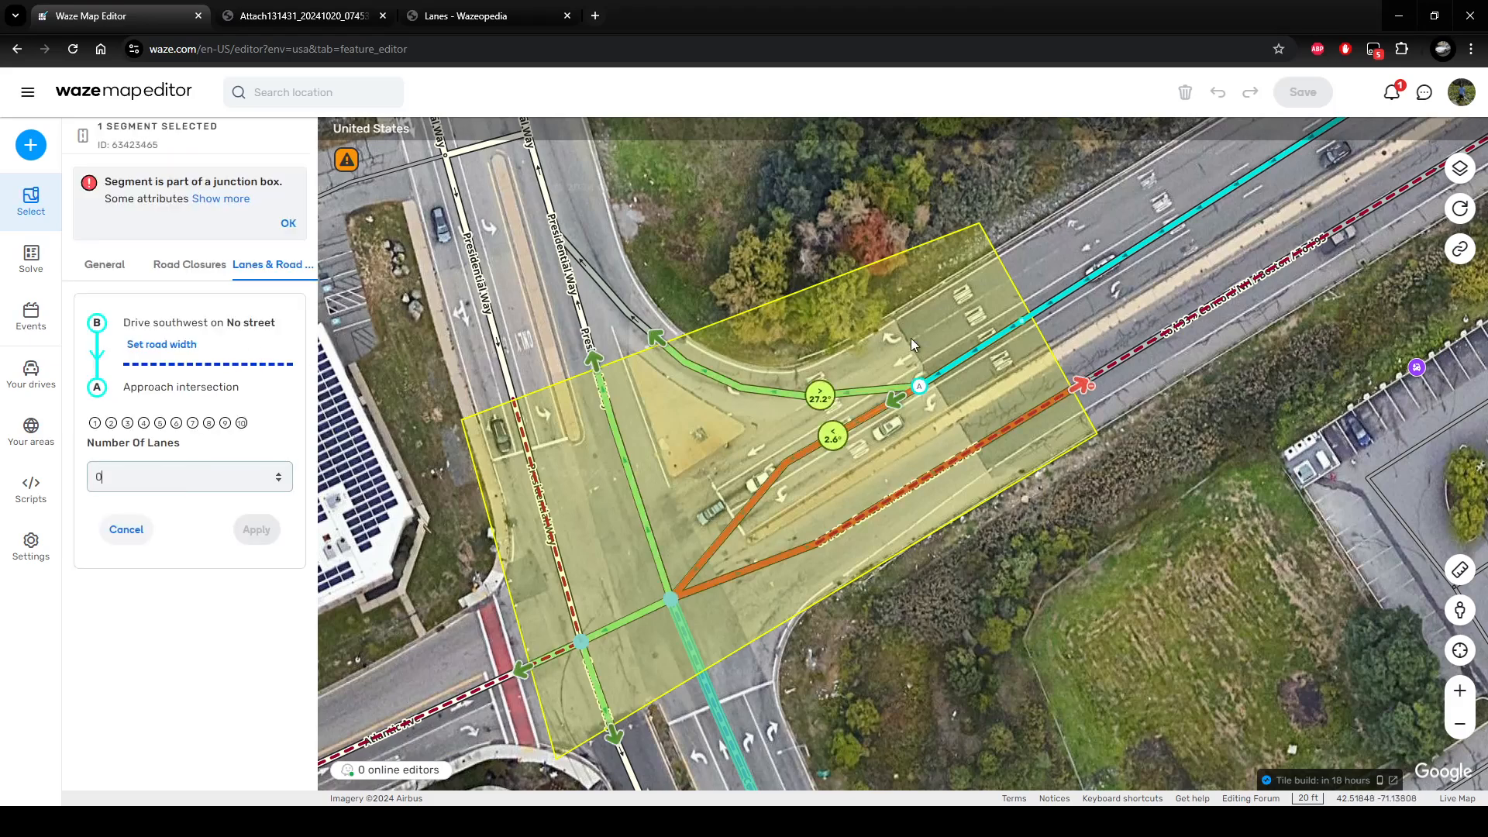
Set the southwestbound approach to 4 lanes and clear every lane from the straight turn, leaving lane 4 on the slight right.
type("4")
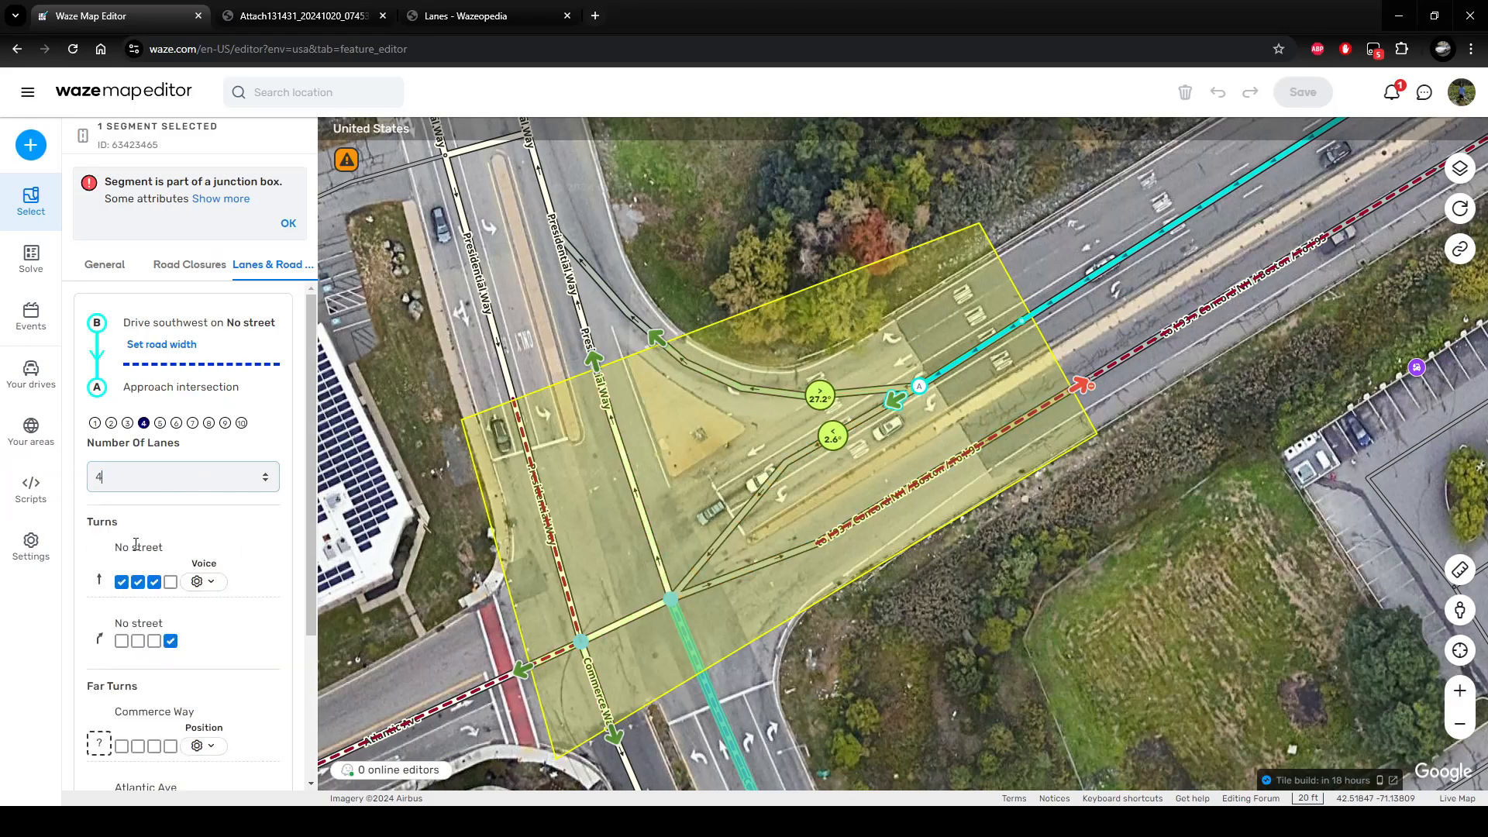
left_click(136, 542)
scroll(206, 538, "down", 1)
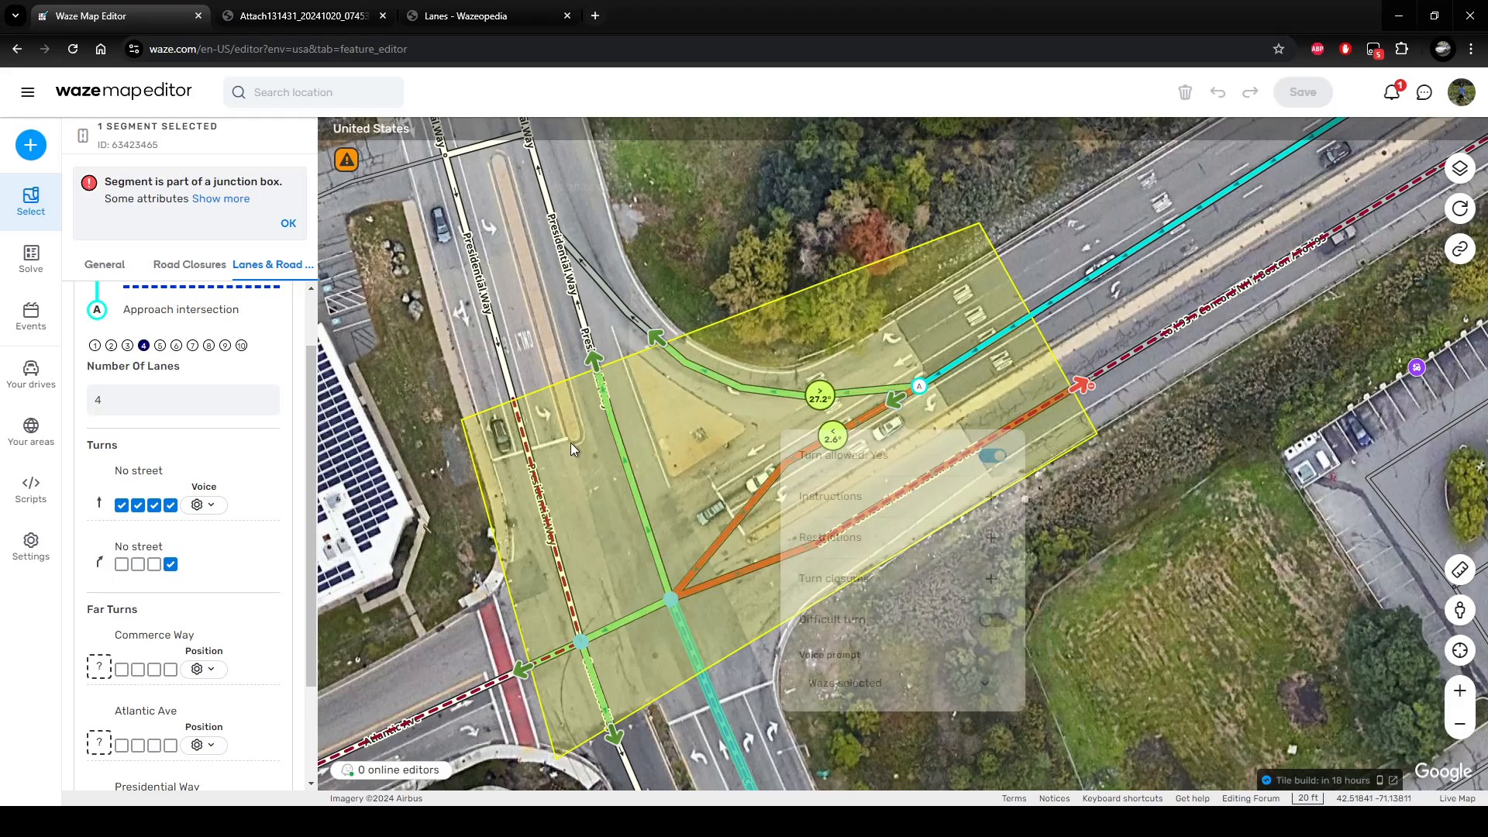
left_click(171, 504)
left_click(154, 504)
left_click(138, 505)
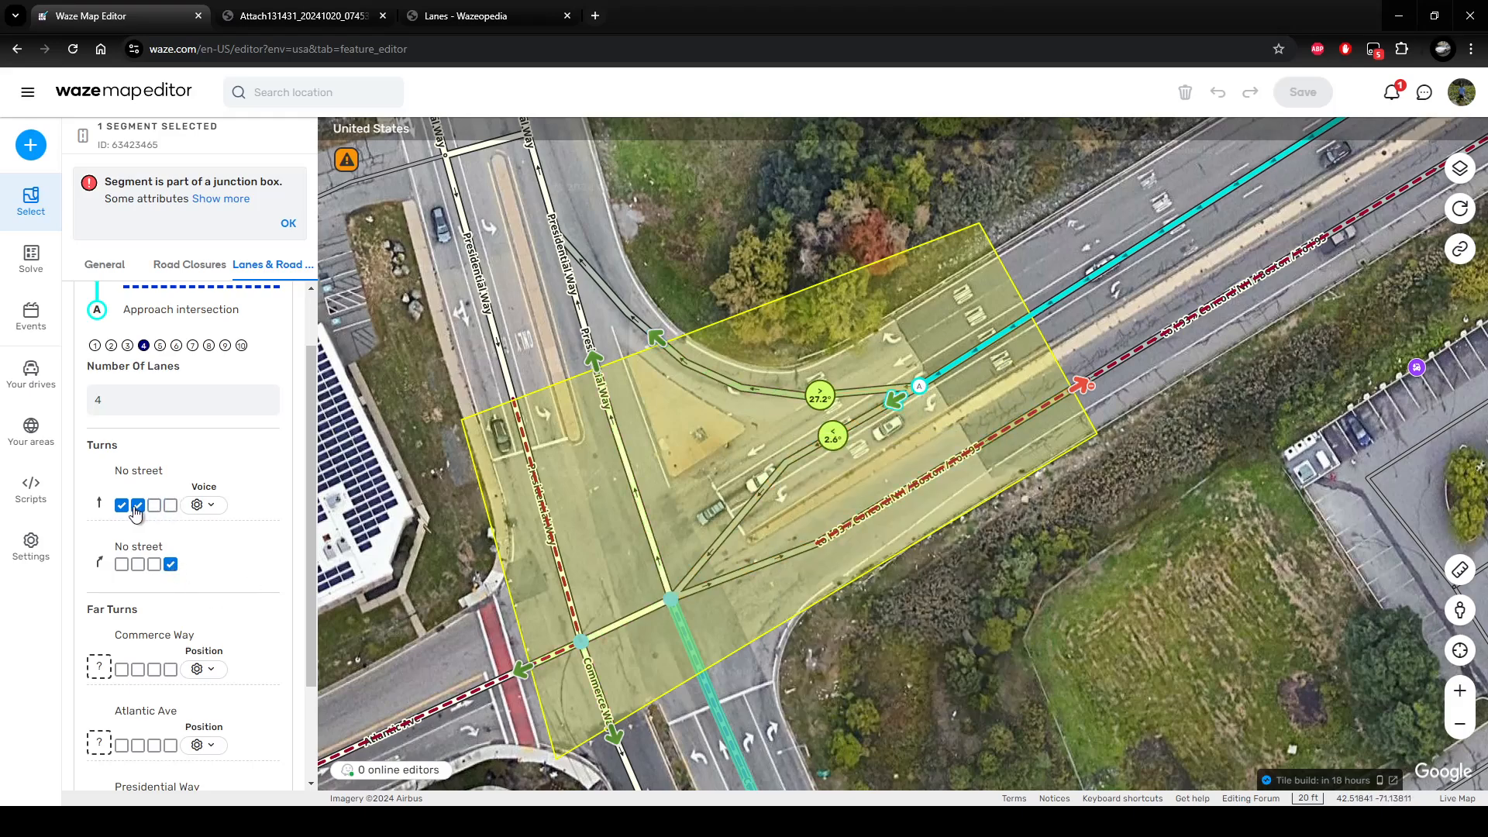
left_click(122, 505)
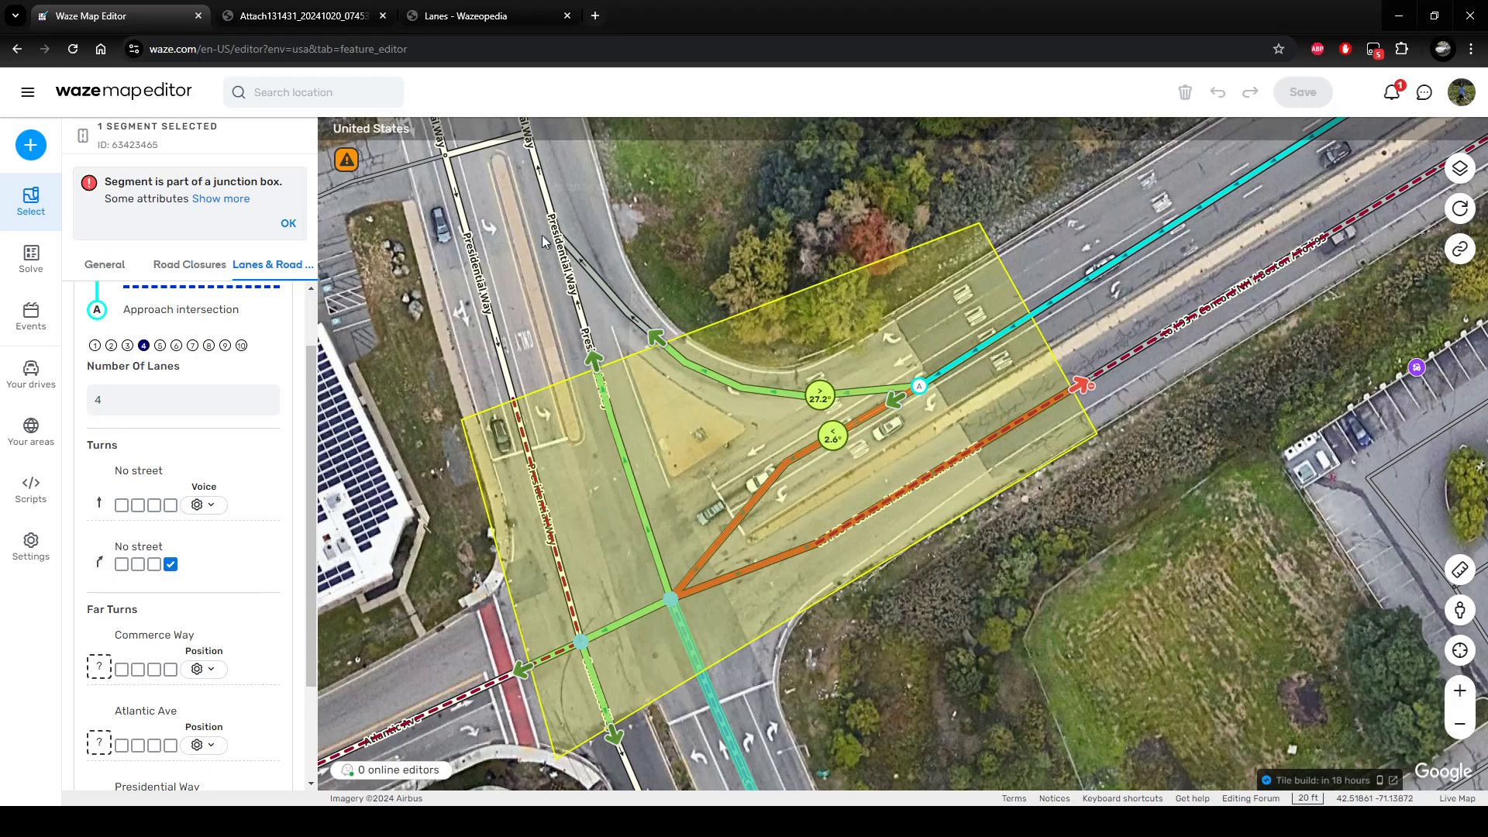
scroll(169, 471, "down", 2)
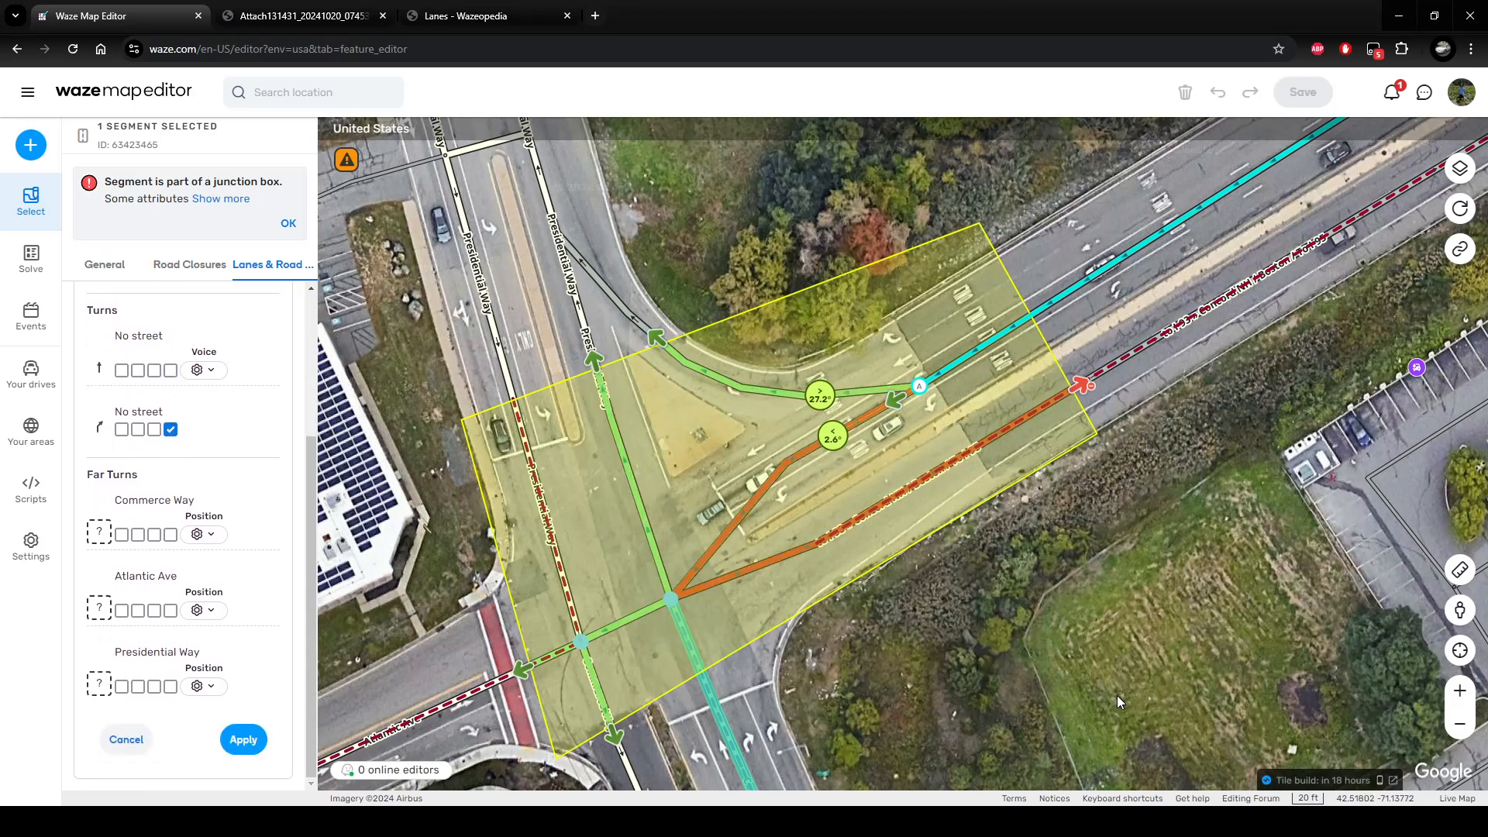
Assign lanes 1 and 2 to the Commerce Way far turn with its turn angle overridden to Left.
left_click_drag(1121, 702, 1242, 612)
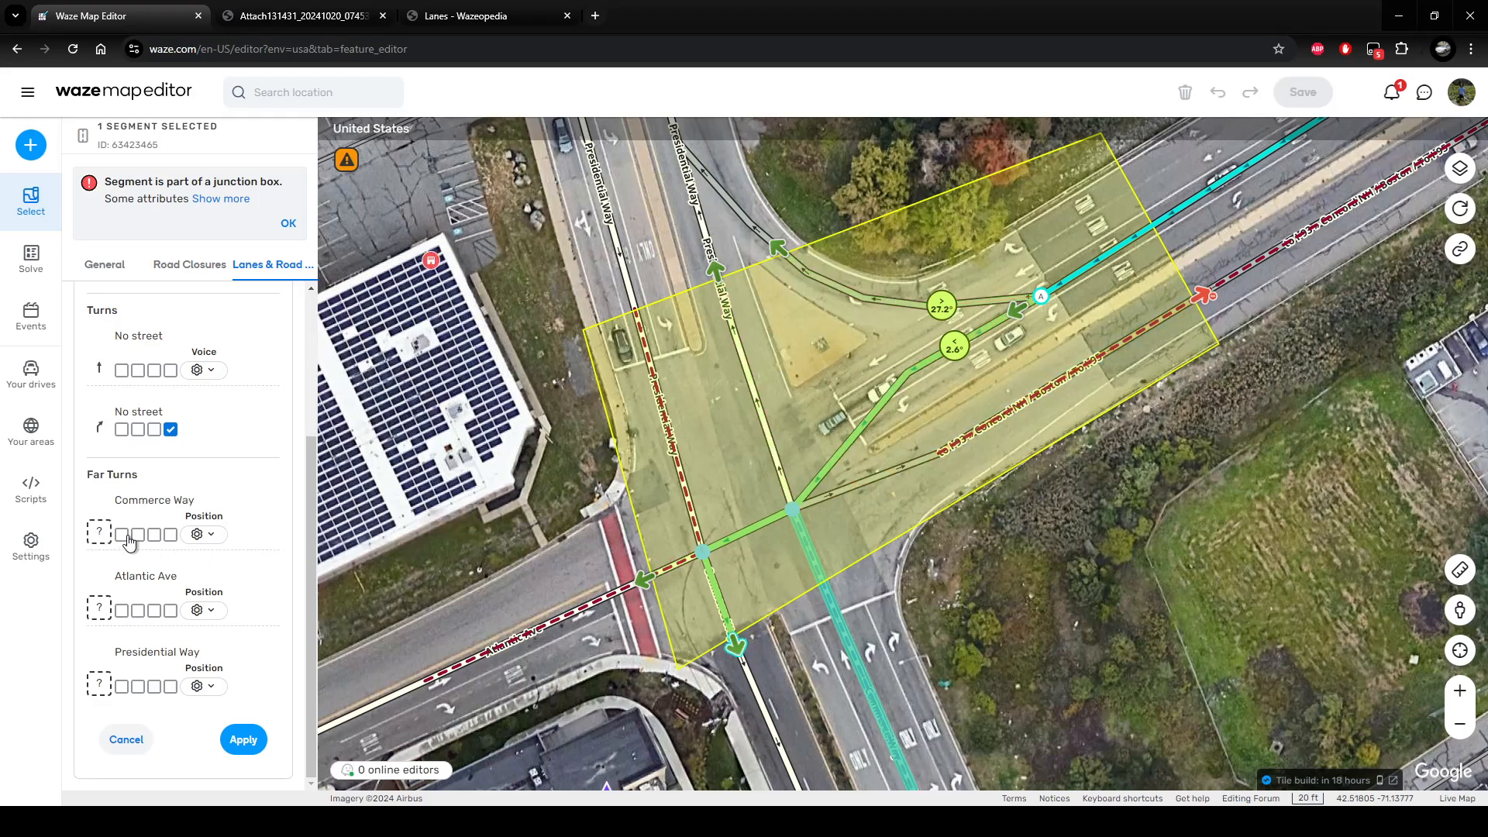
left_click(124, 536)
left_click(99, 532)
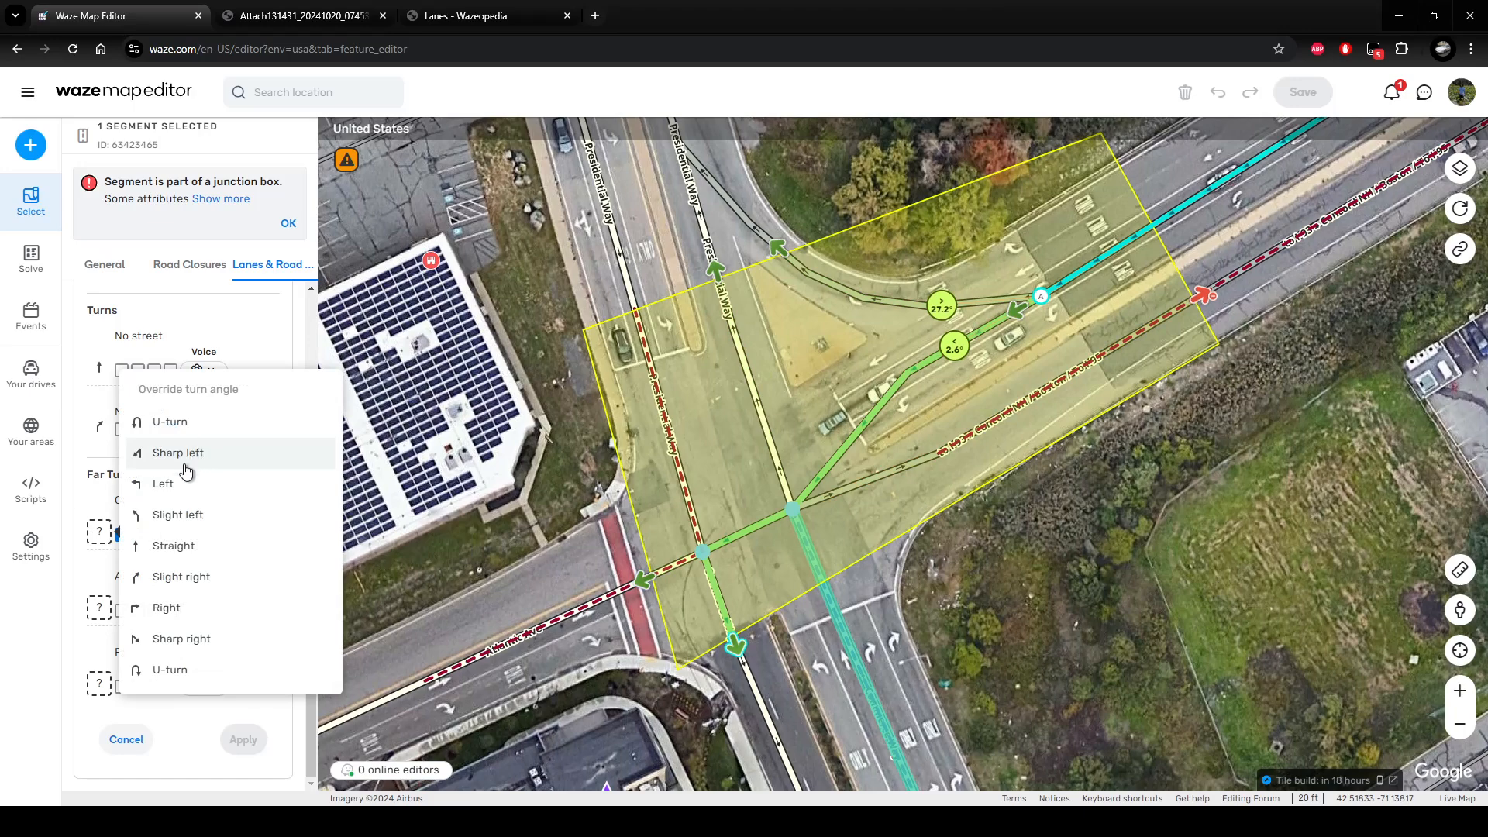
left_click(181, 484)
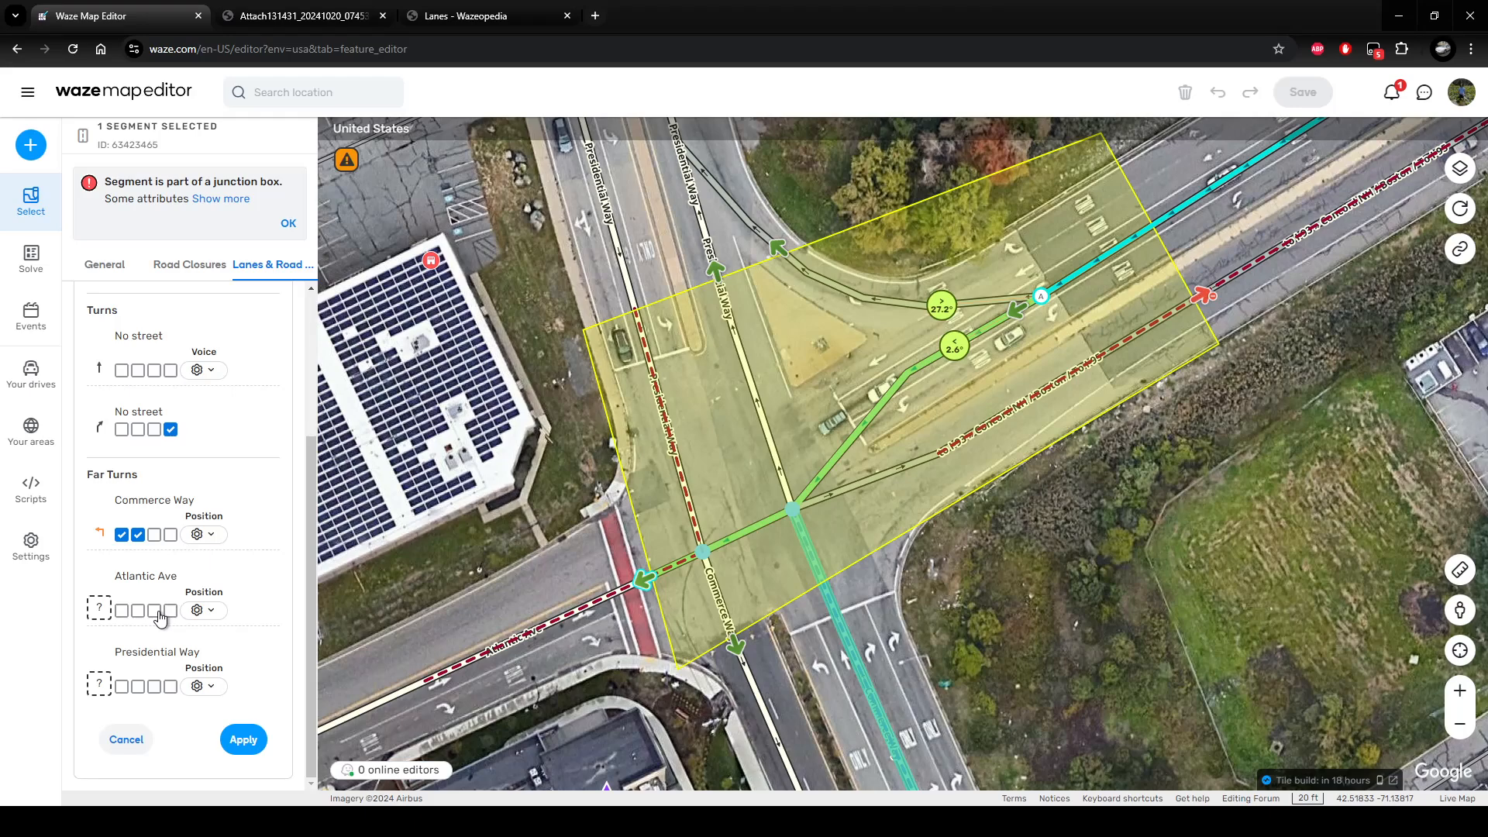
Assign lane 3 to the Atlantic Ave far turn as straight and set its voice to With verbal instructions.
left_click(157, 613)
left_click(166, 620)
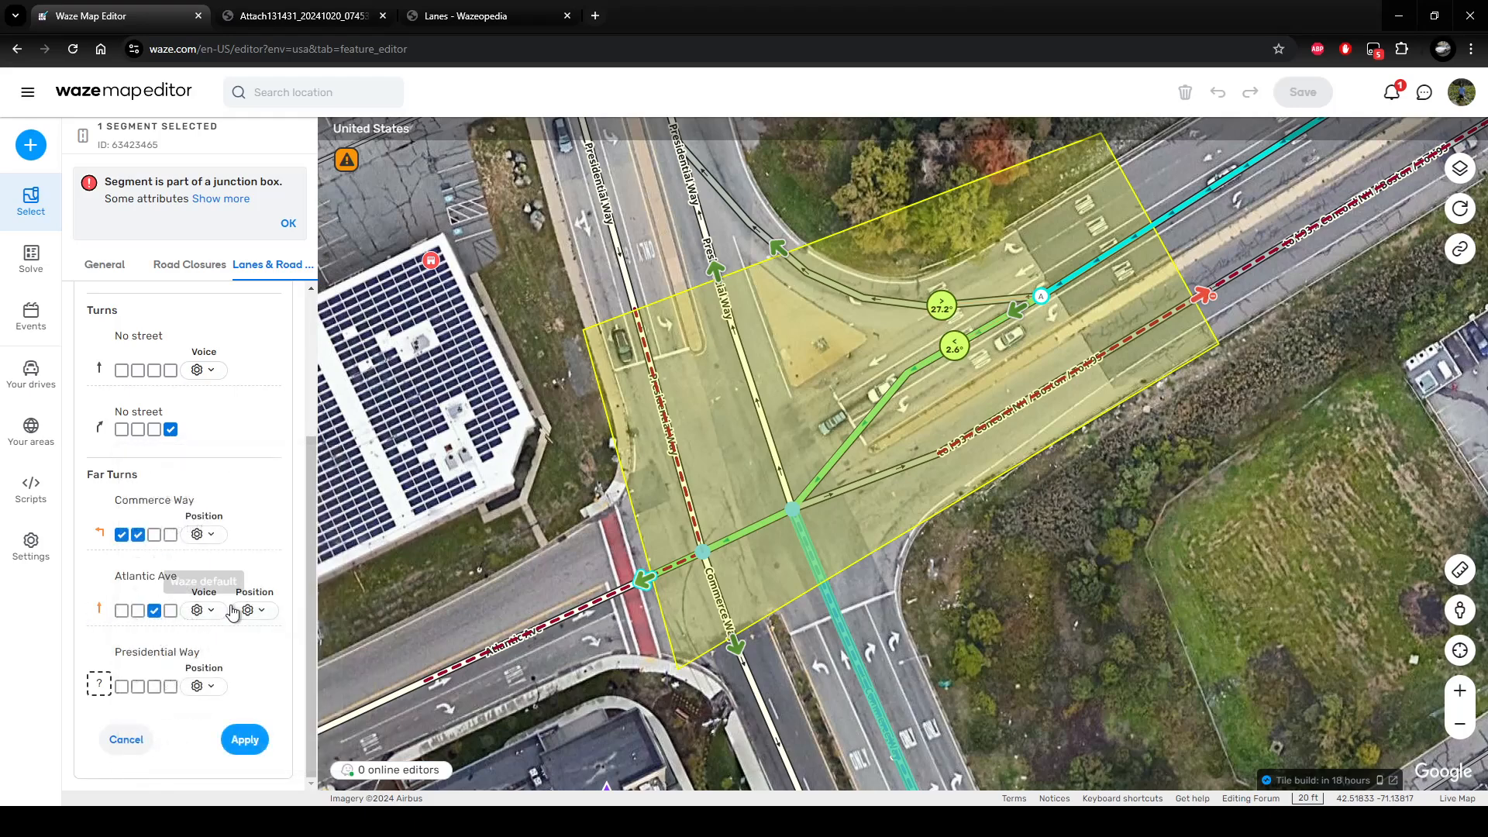
left_click(203, 611)
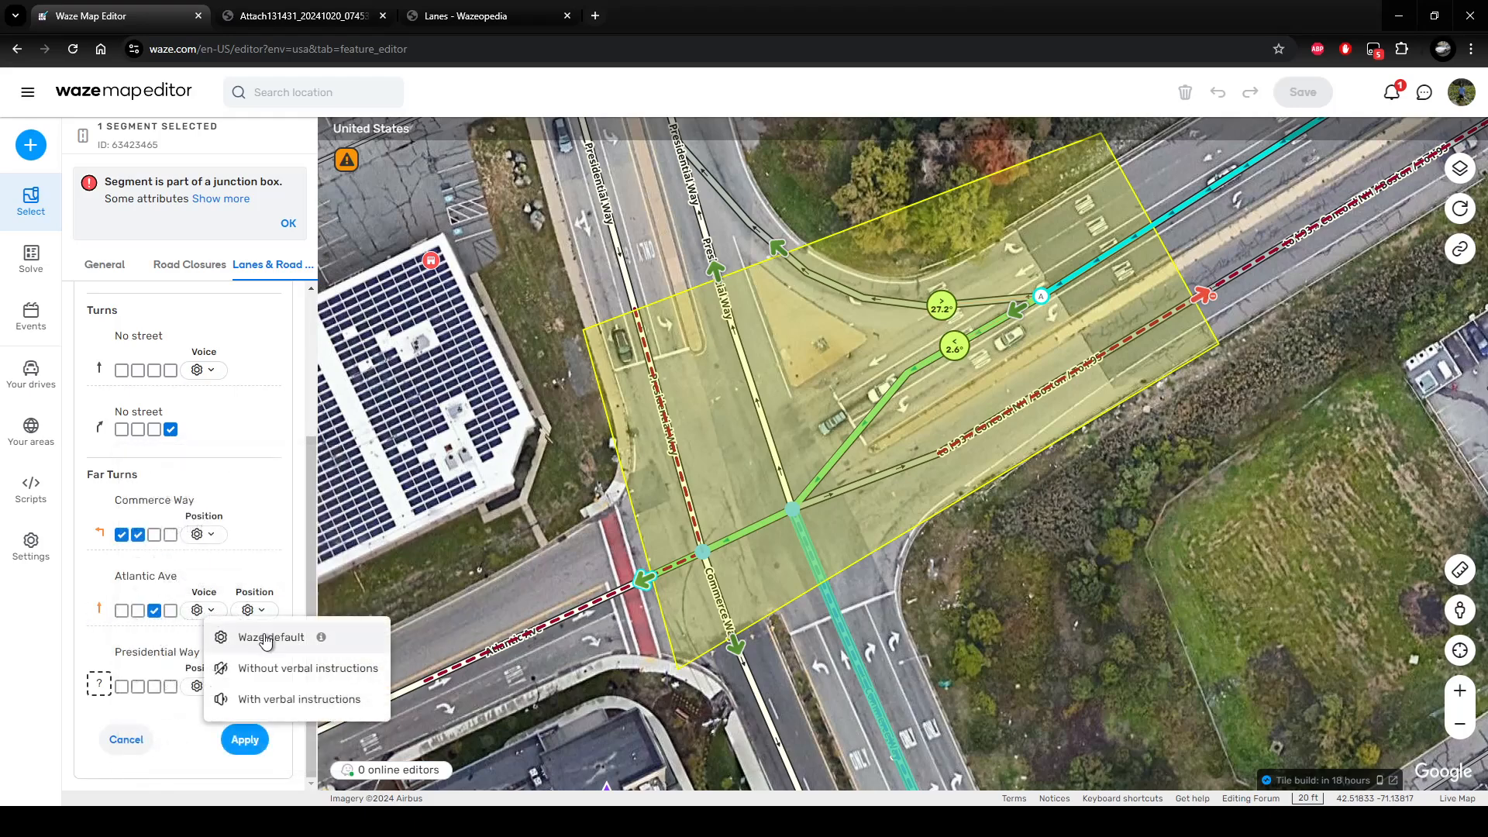
left_click(291, 701)
Allow the turn from the southwestbound segment back onto the northeastbound road at the junction box.
left_click_drag(1381, 278, 817, 702)
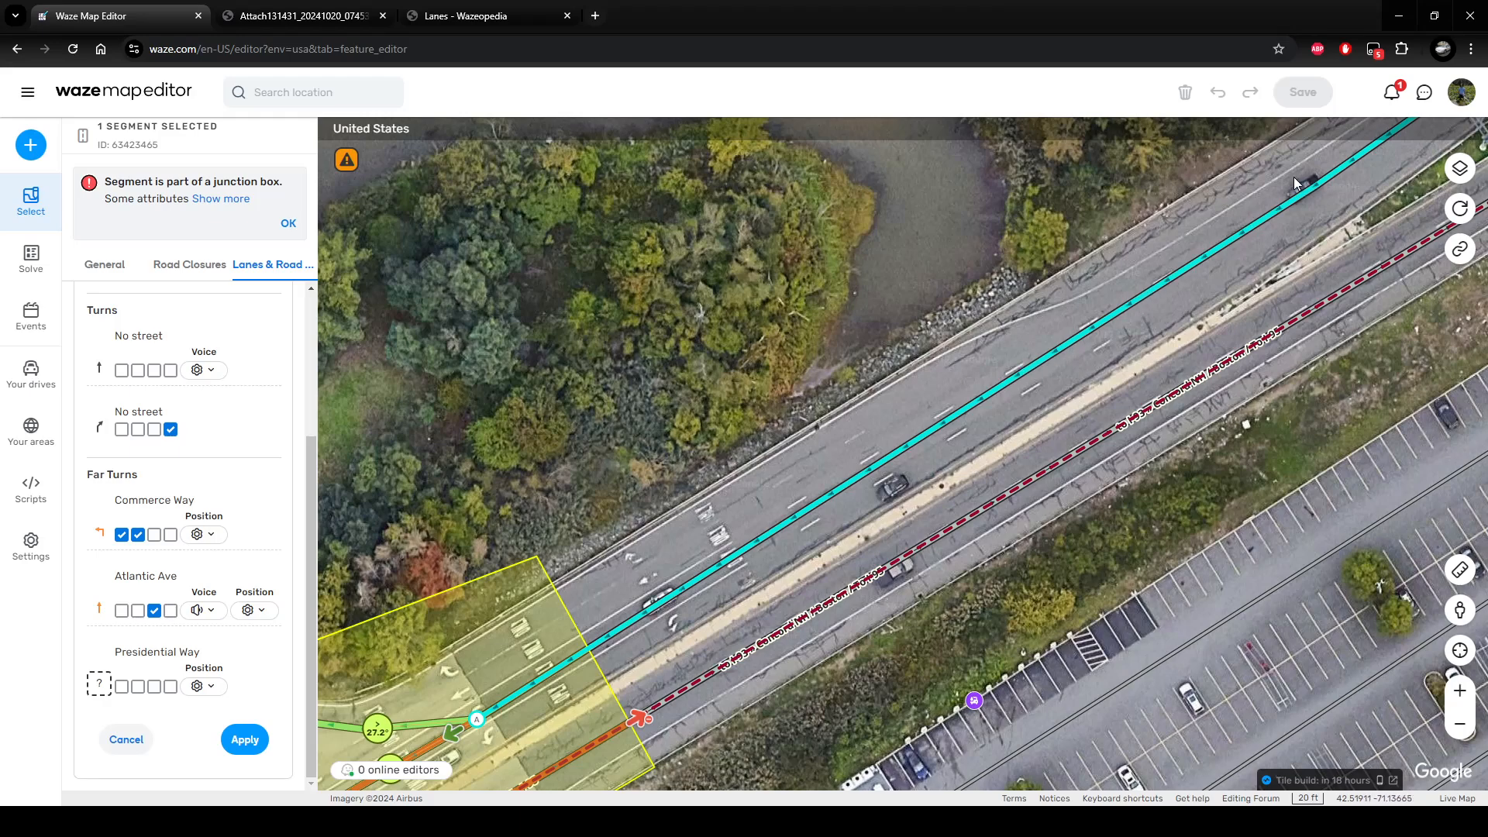
left_click_drag(705, 546, 1159, 279)
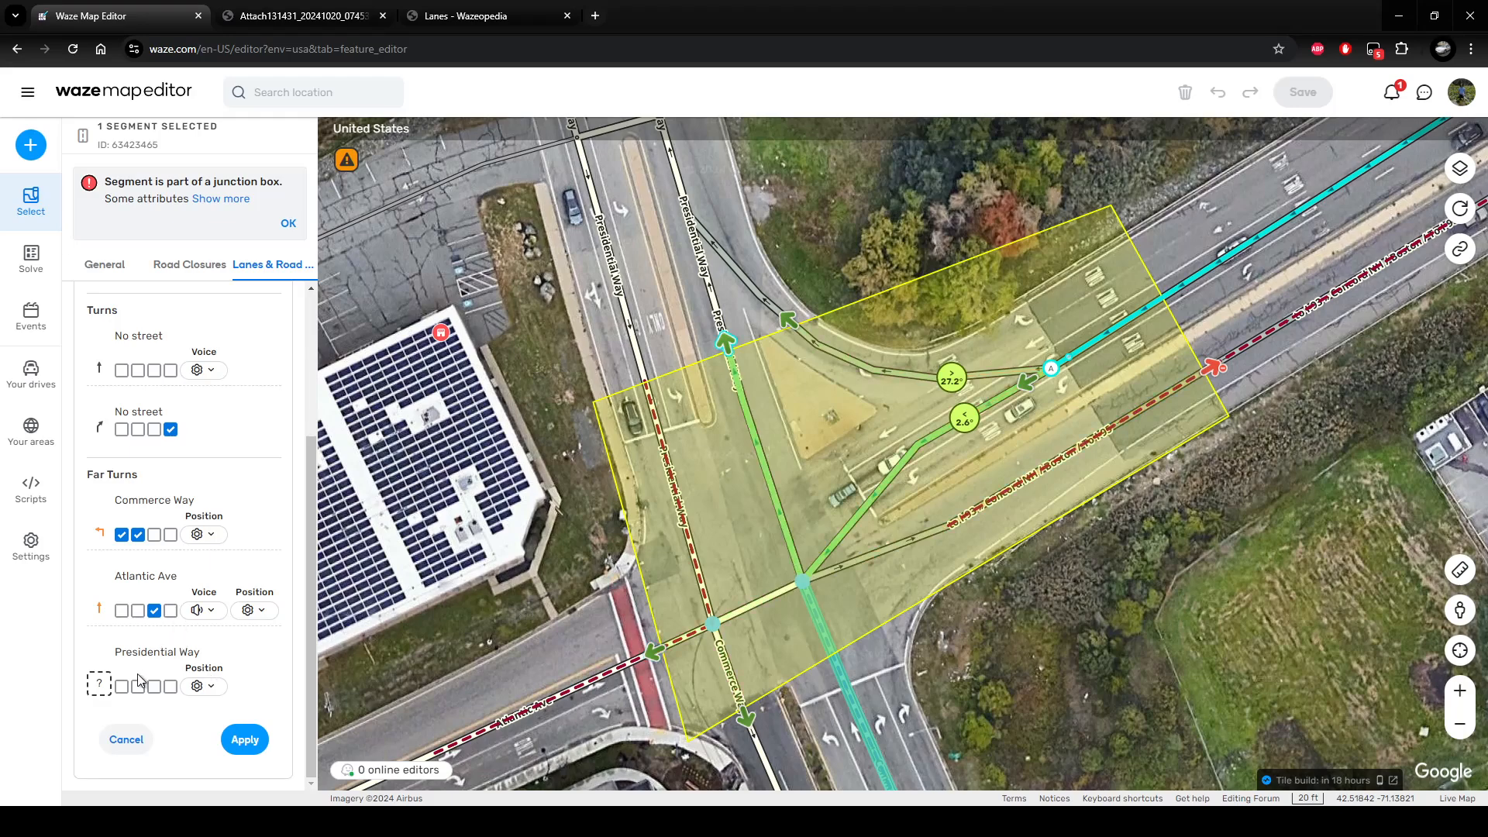
left_click(1218, 369)
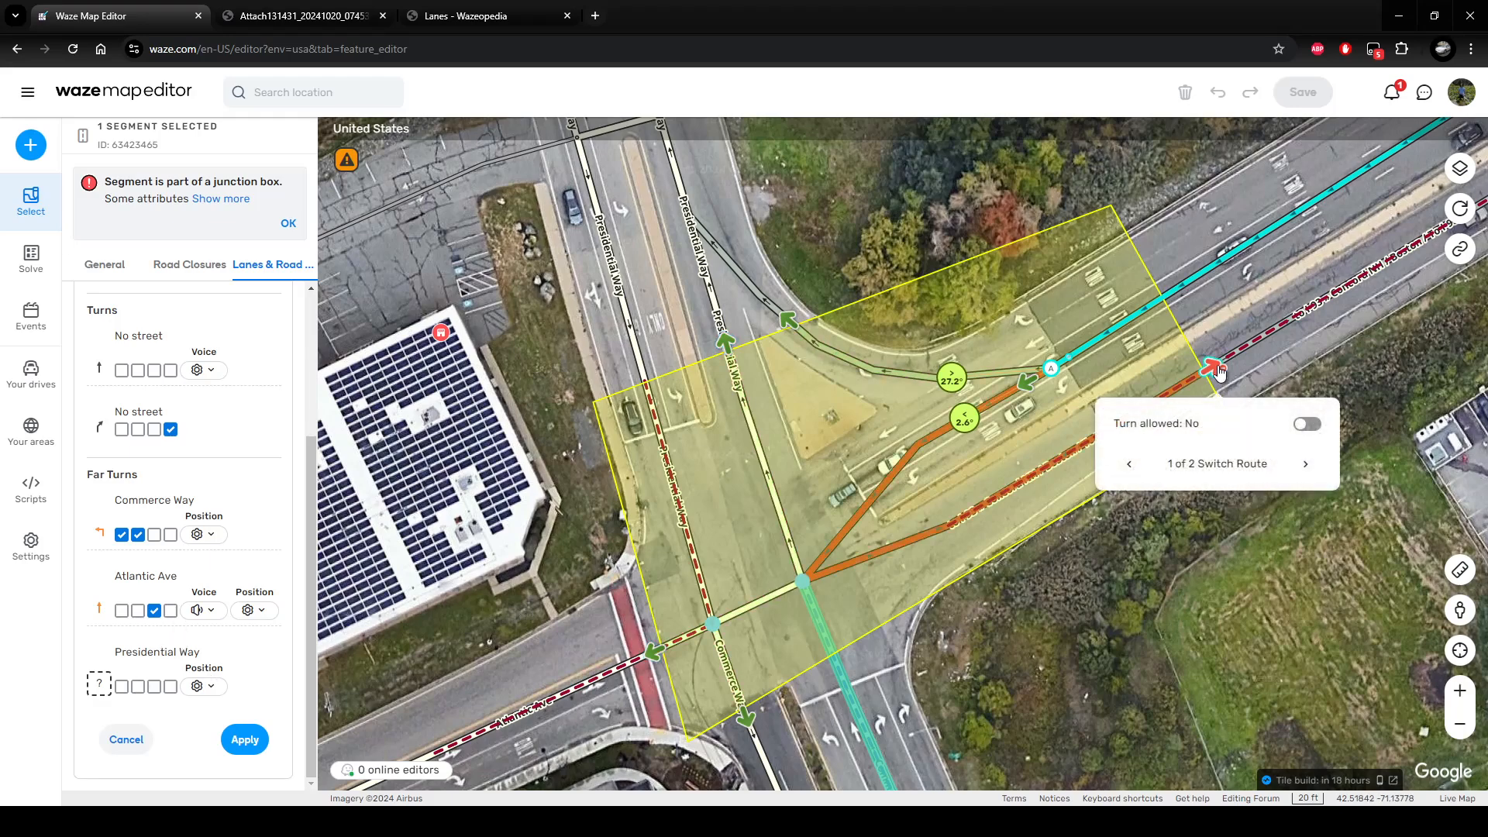
left_click(1307, 424)
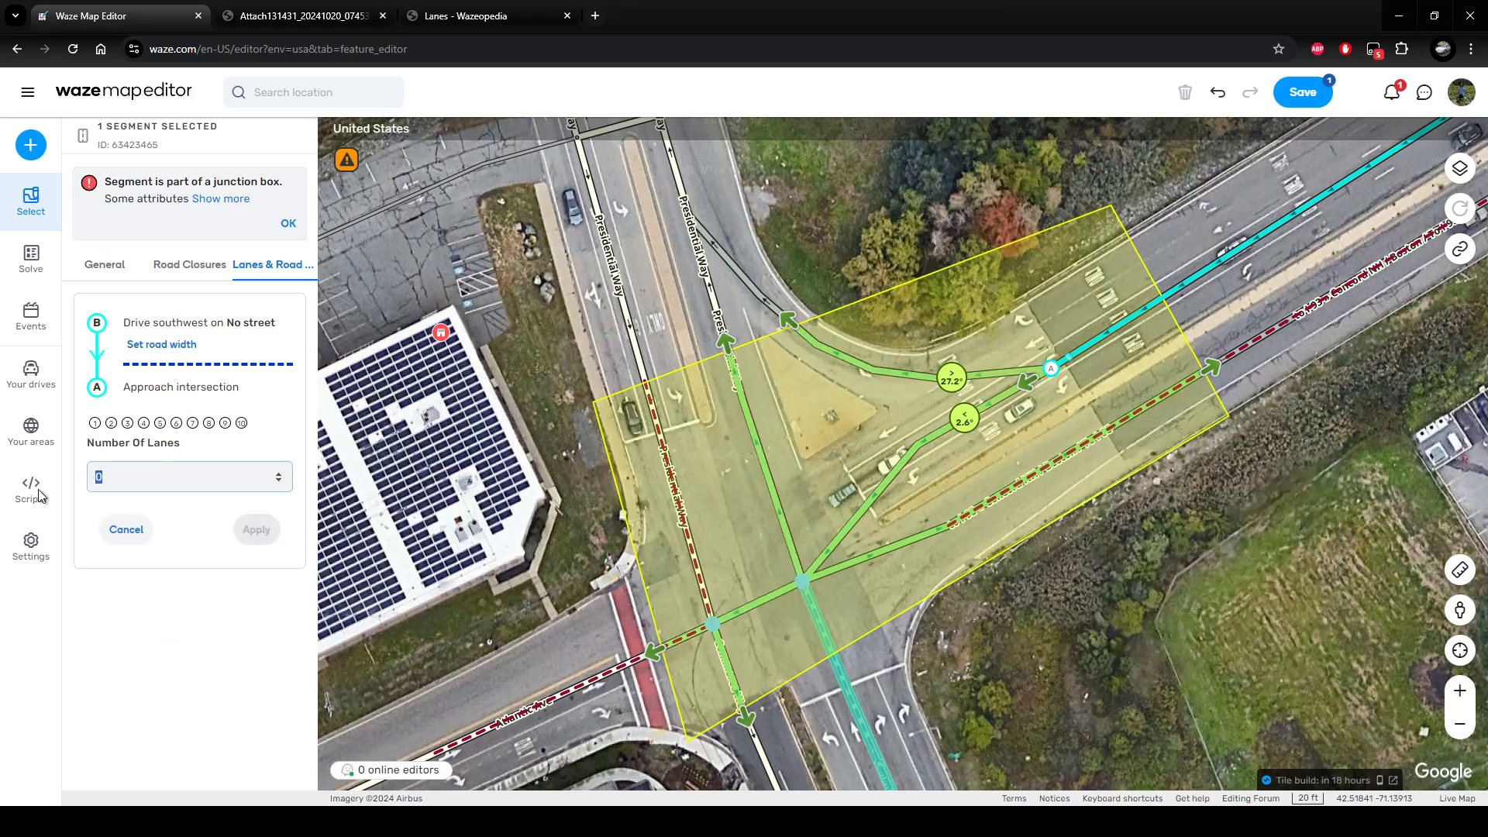
Re-enter 4 lanes for the southwestbound approach and remove all lanes from the straight turn, keeping lane 4 on the slight right.
type("4")
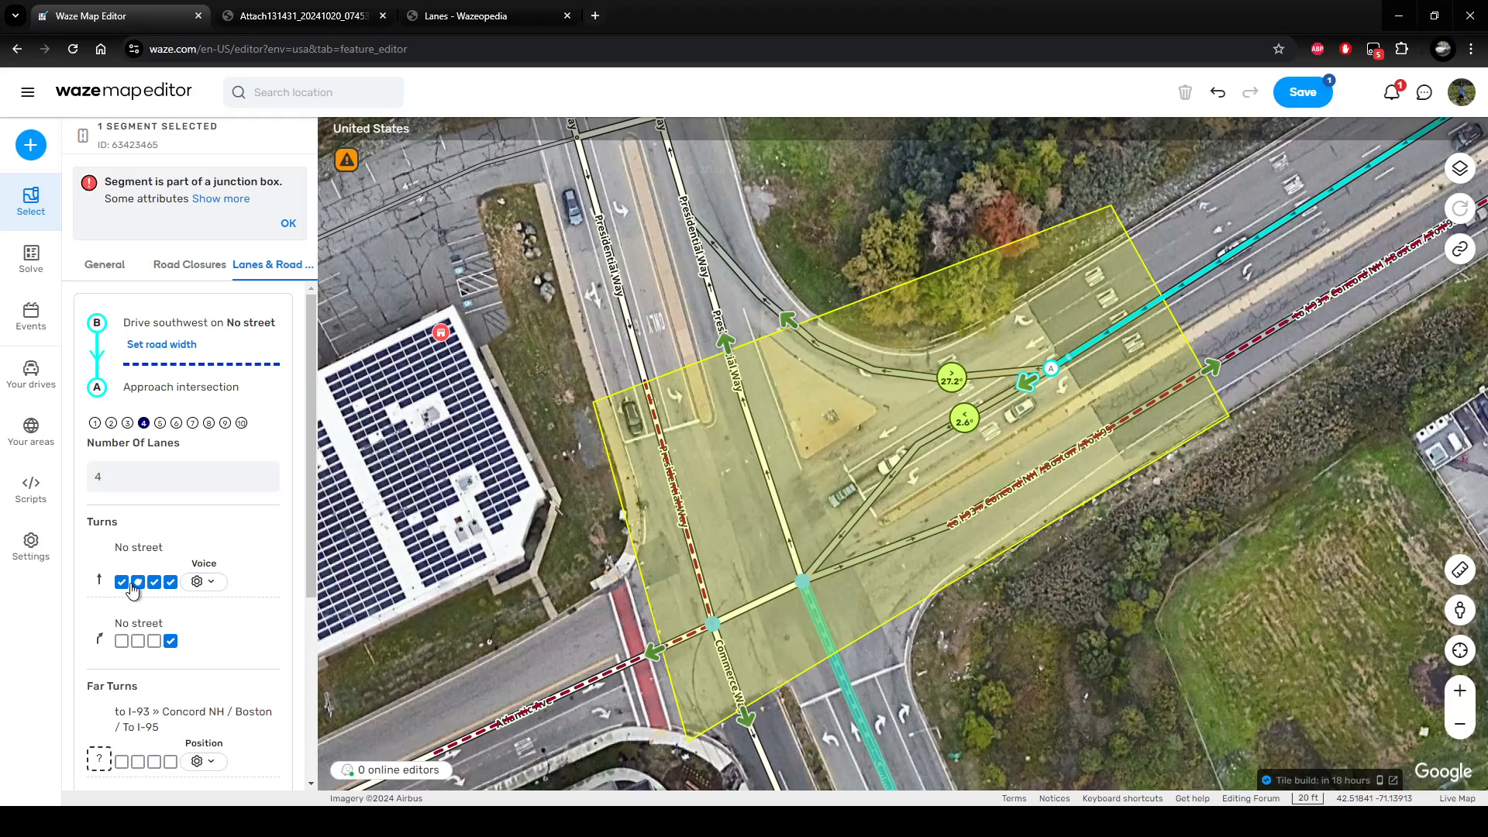
left_click(121, 582)
left_click(138, 581)
left_click(154, 581)
left_click(170, 581)
scroll(183, 535, "down", 2)
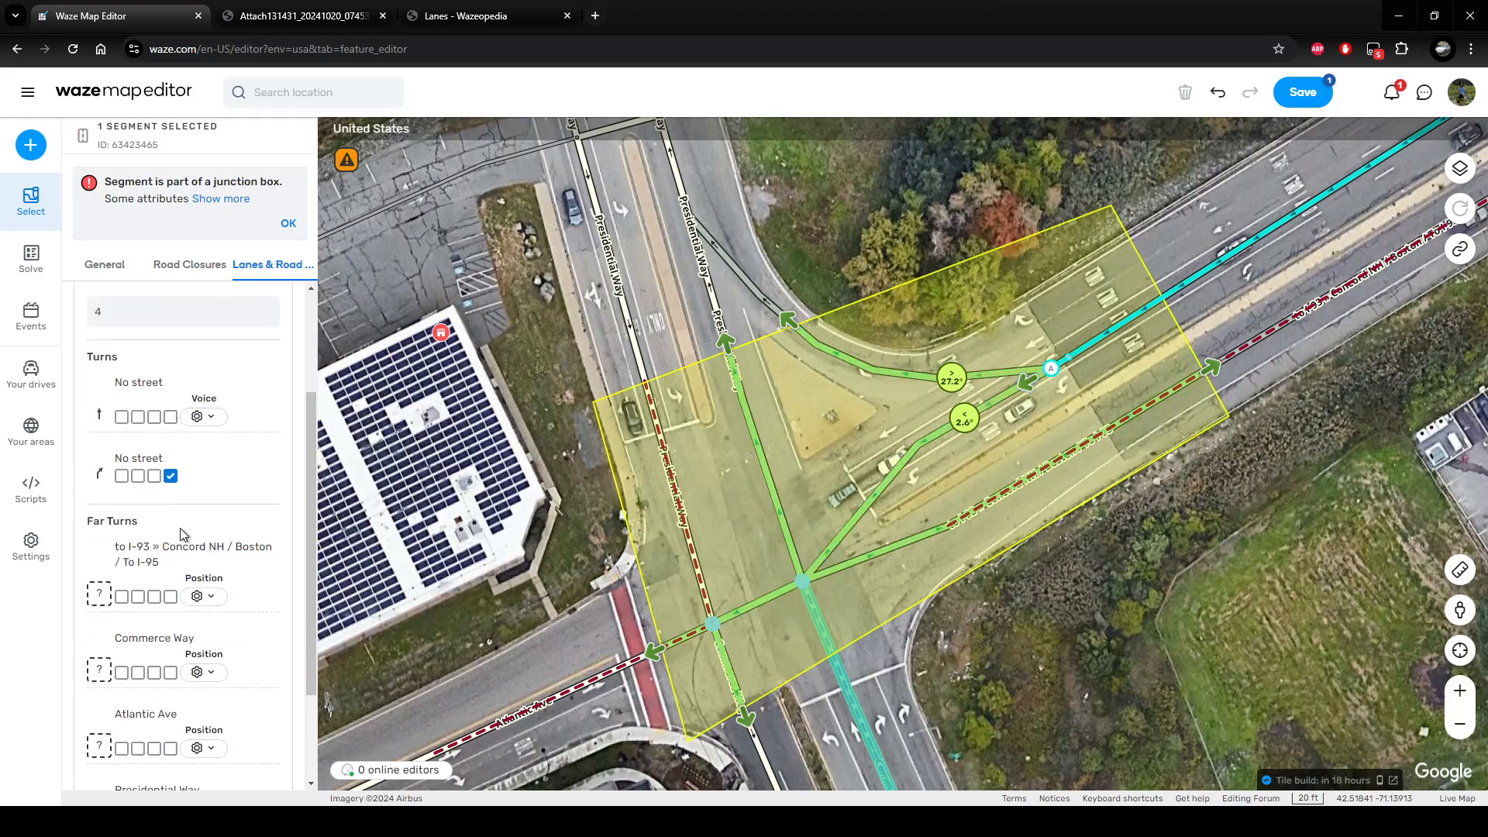
scroll(183, 535, "down", 2)
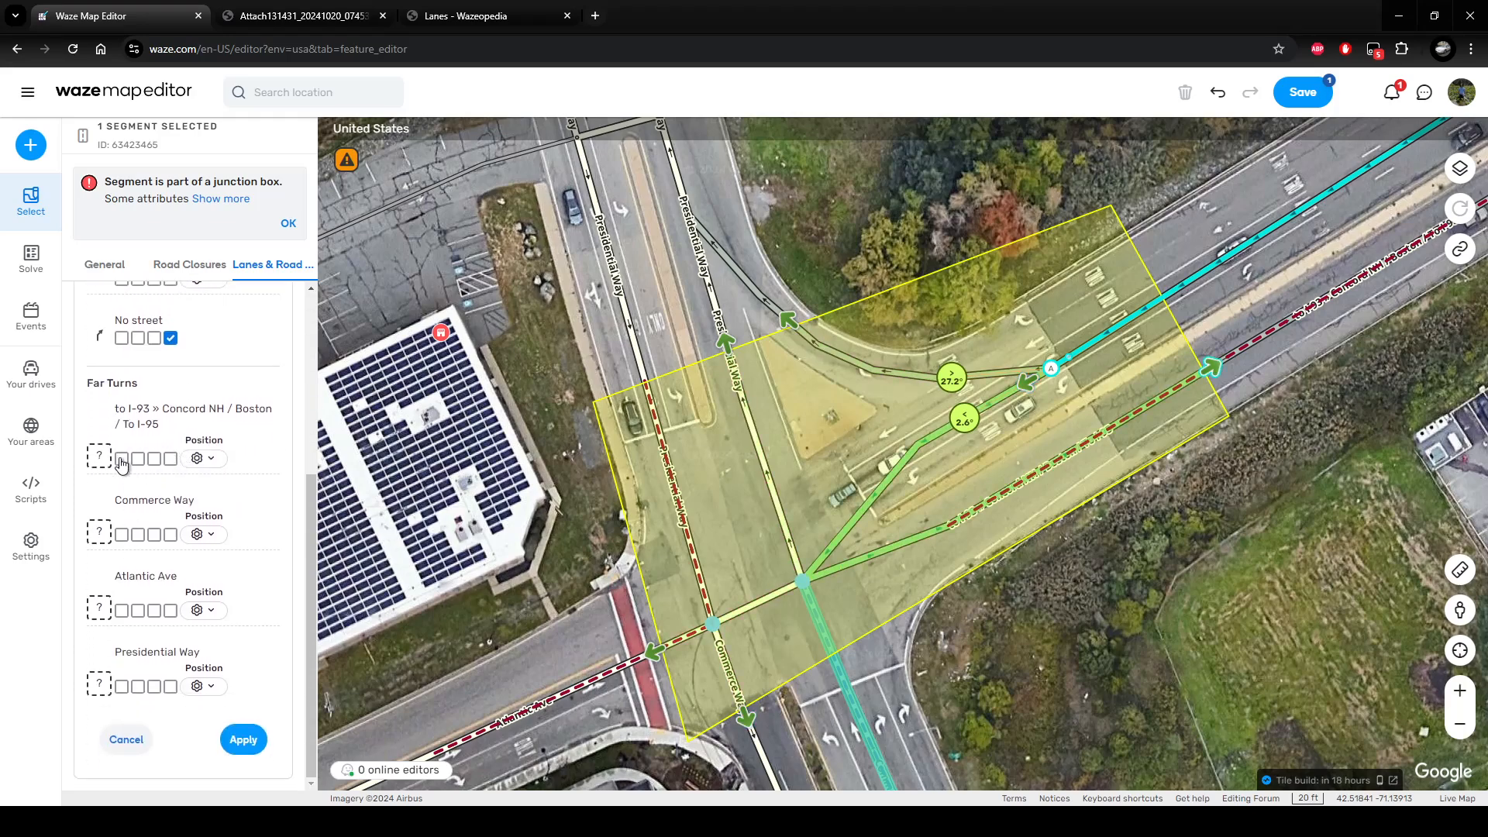
Assign lane 1 to the "to I-93 » Concord NH / Boston / To I-95" far turn with the angle overridden to U-turn.
left_click(122, 459)
left_click(98, 455)
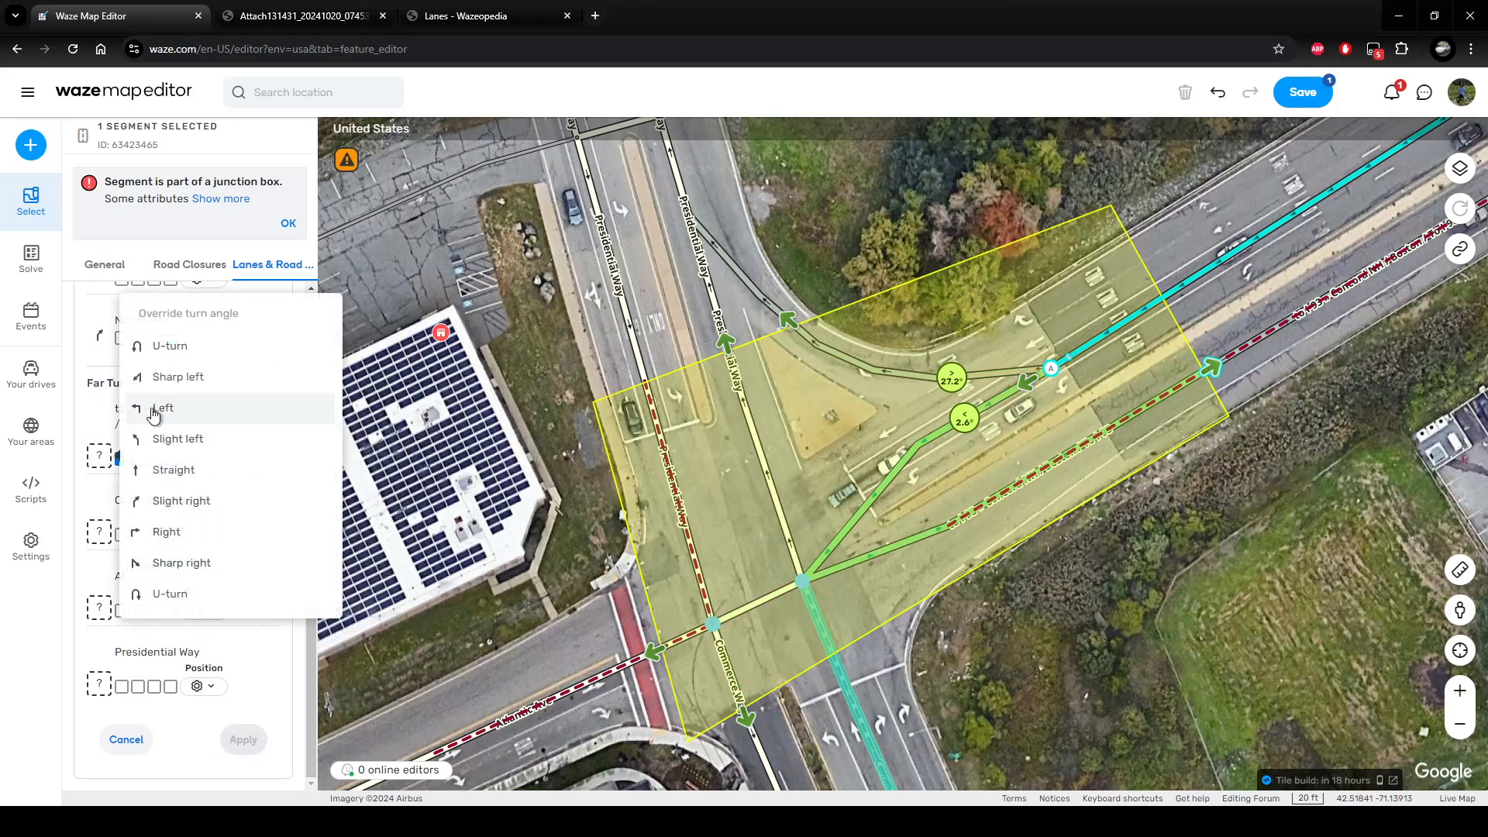
left_click(155, 346)
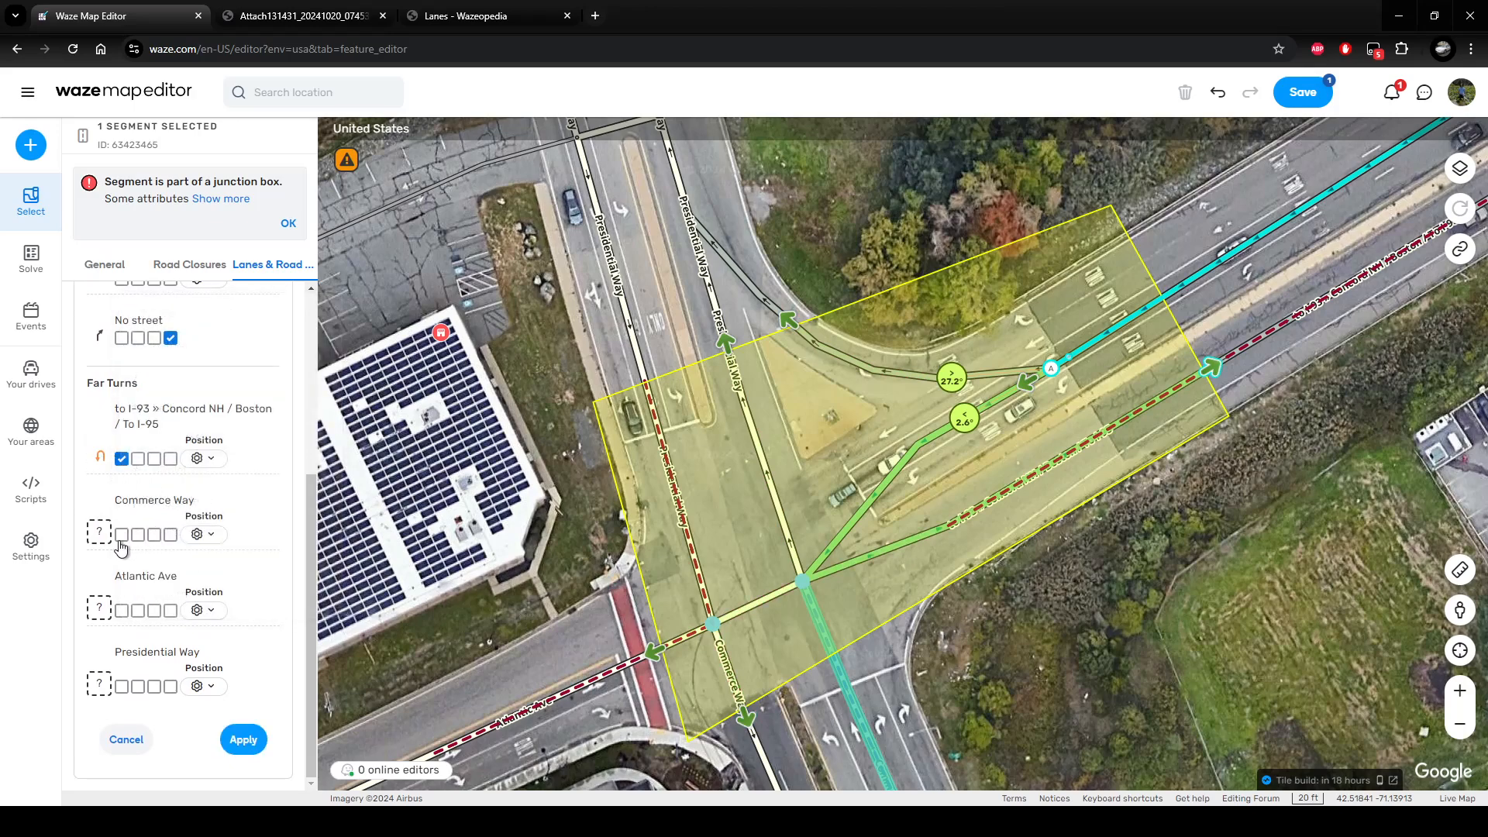
Assign lanes 1 and 2 to the Commerce Way far turn with the angle overridden to a left turn.
left_click(121, 535)
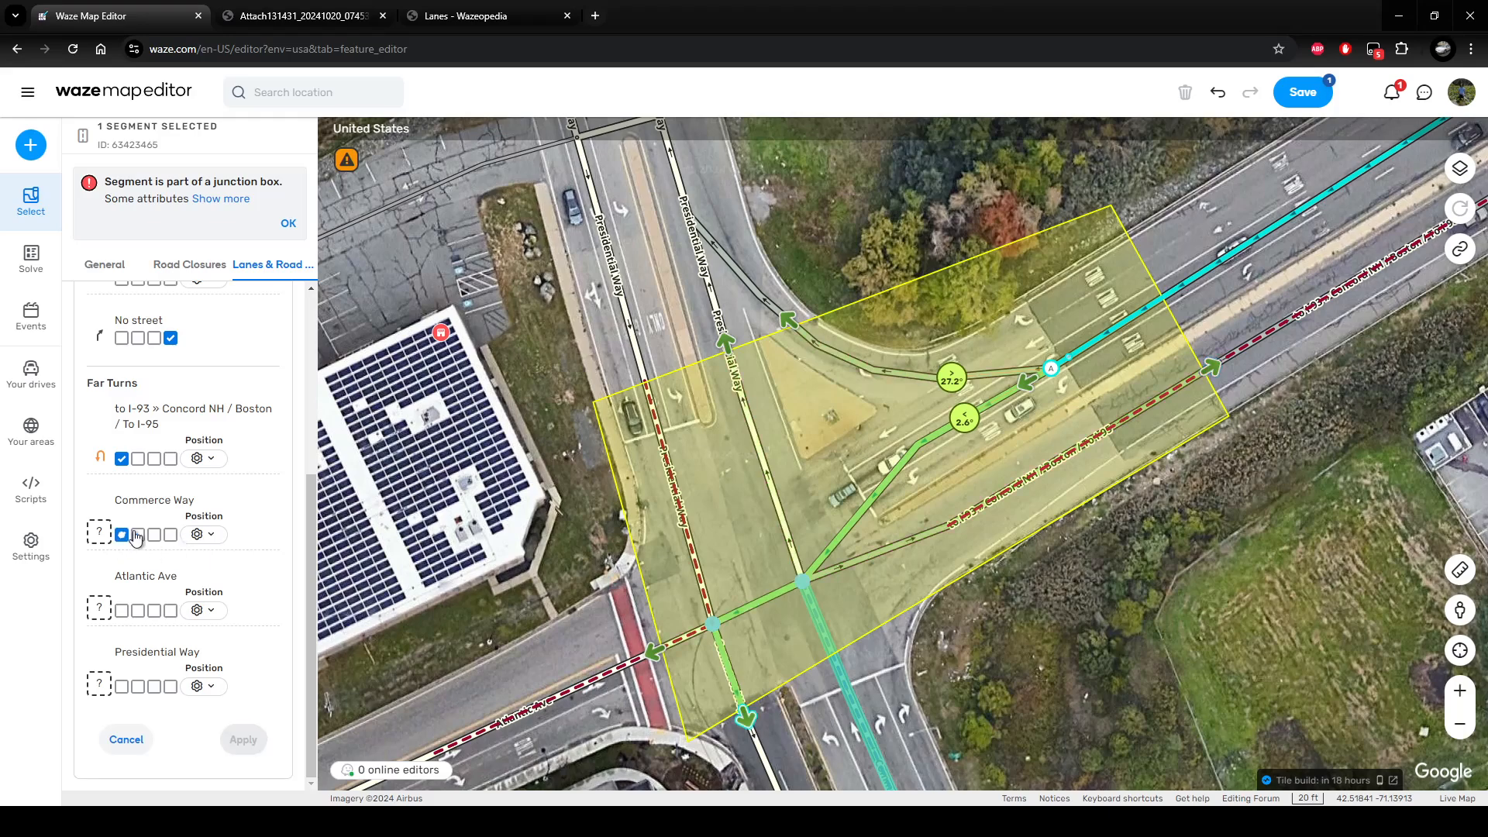
left_click(138, 535)
left_click(99, 531)
left_click(153, 488)
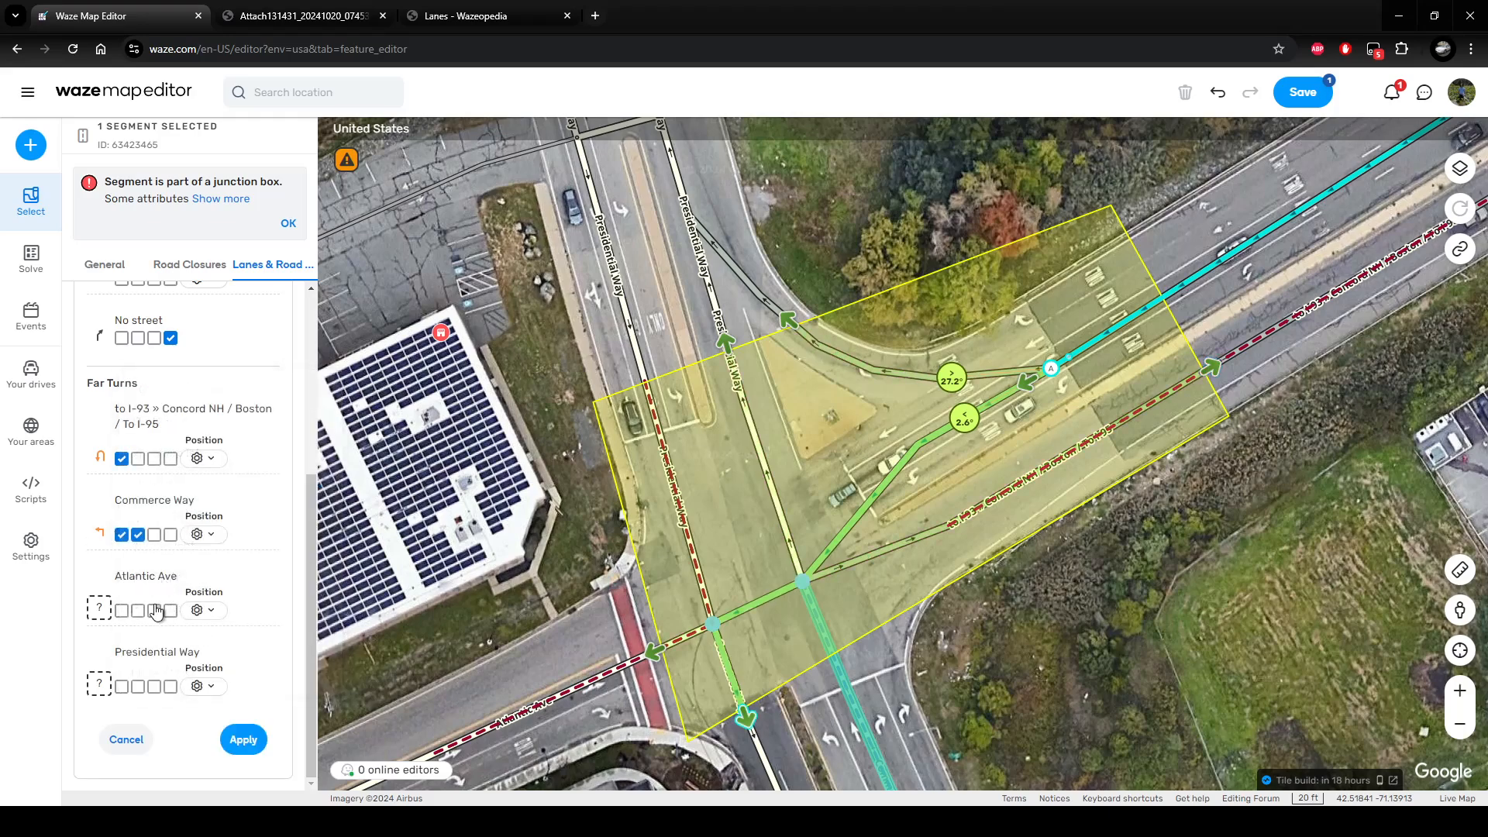
Assign lane 3 to the Atlantic Ave far turn as straight, set its voice to With verbal instructions, and apply the lane guidance.
left_click(154, 611)
left_click(138, 611)
left_click(99, 609)
left_click(183, 621)
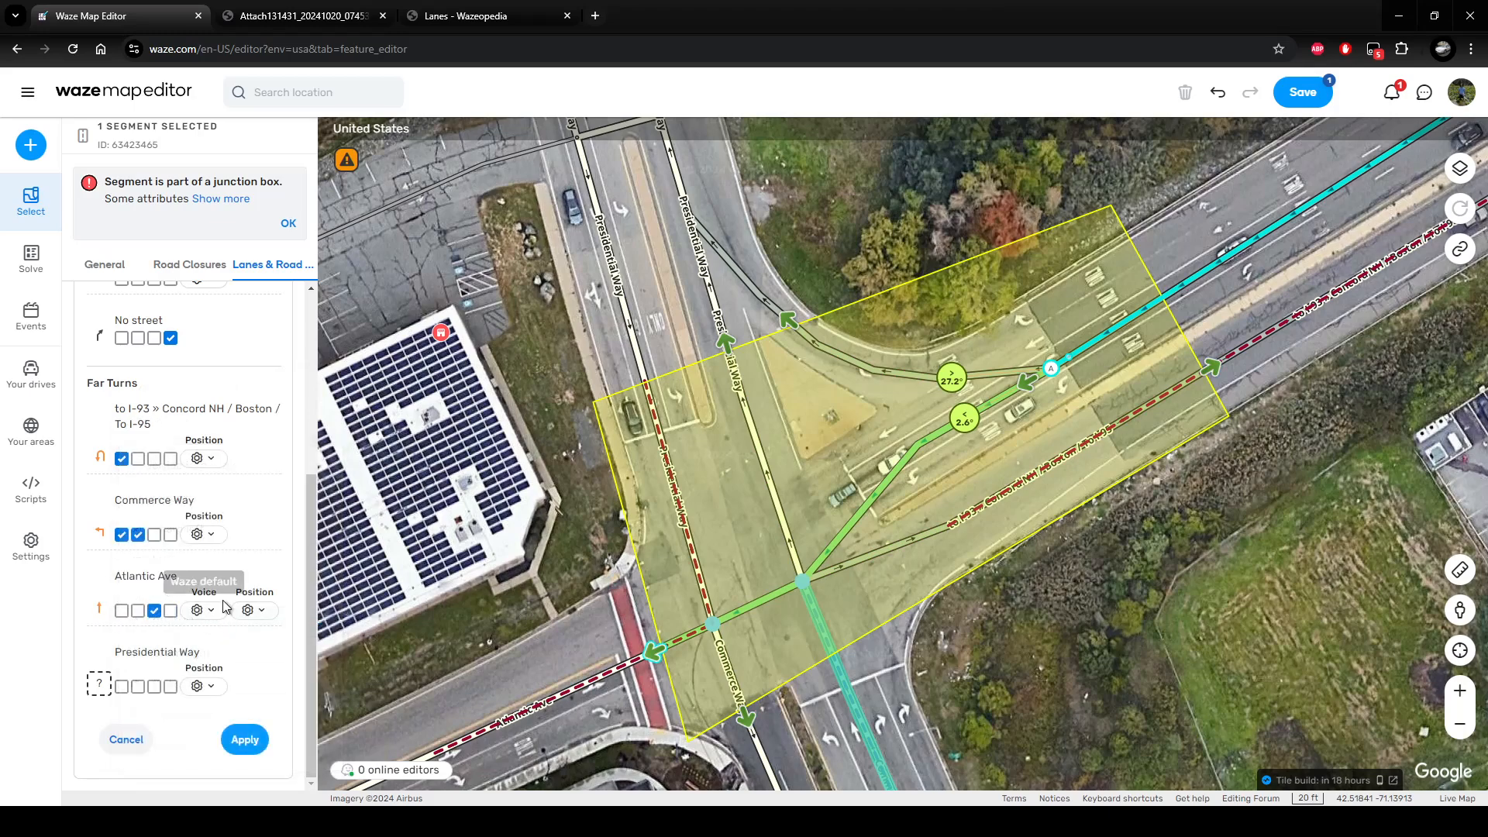
left_click(205, 610)
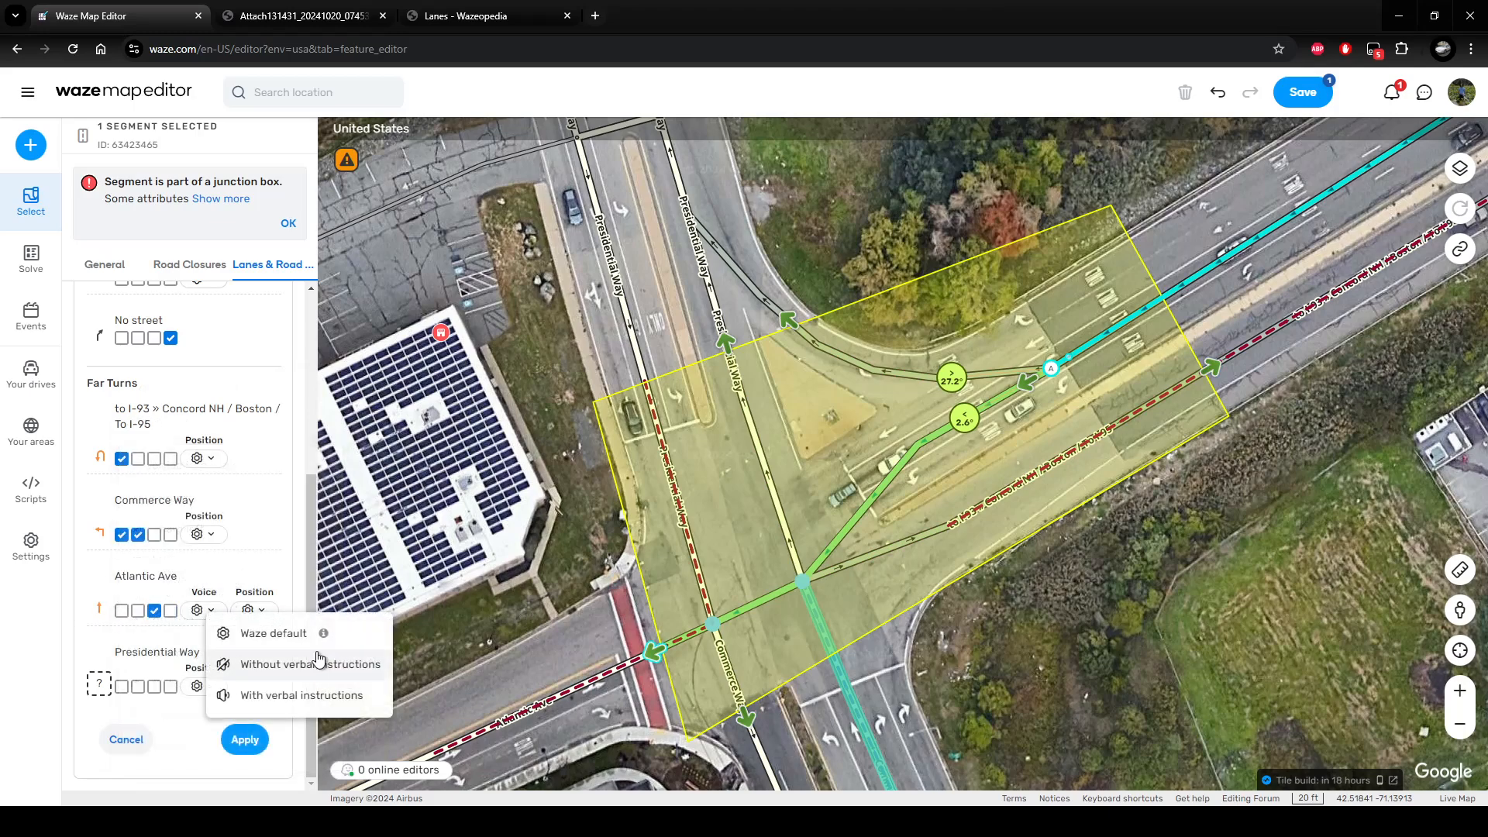
left_click(310, 701)
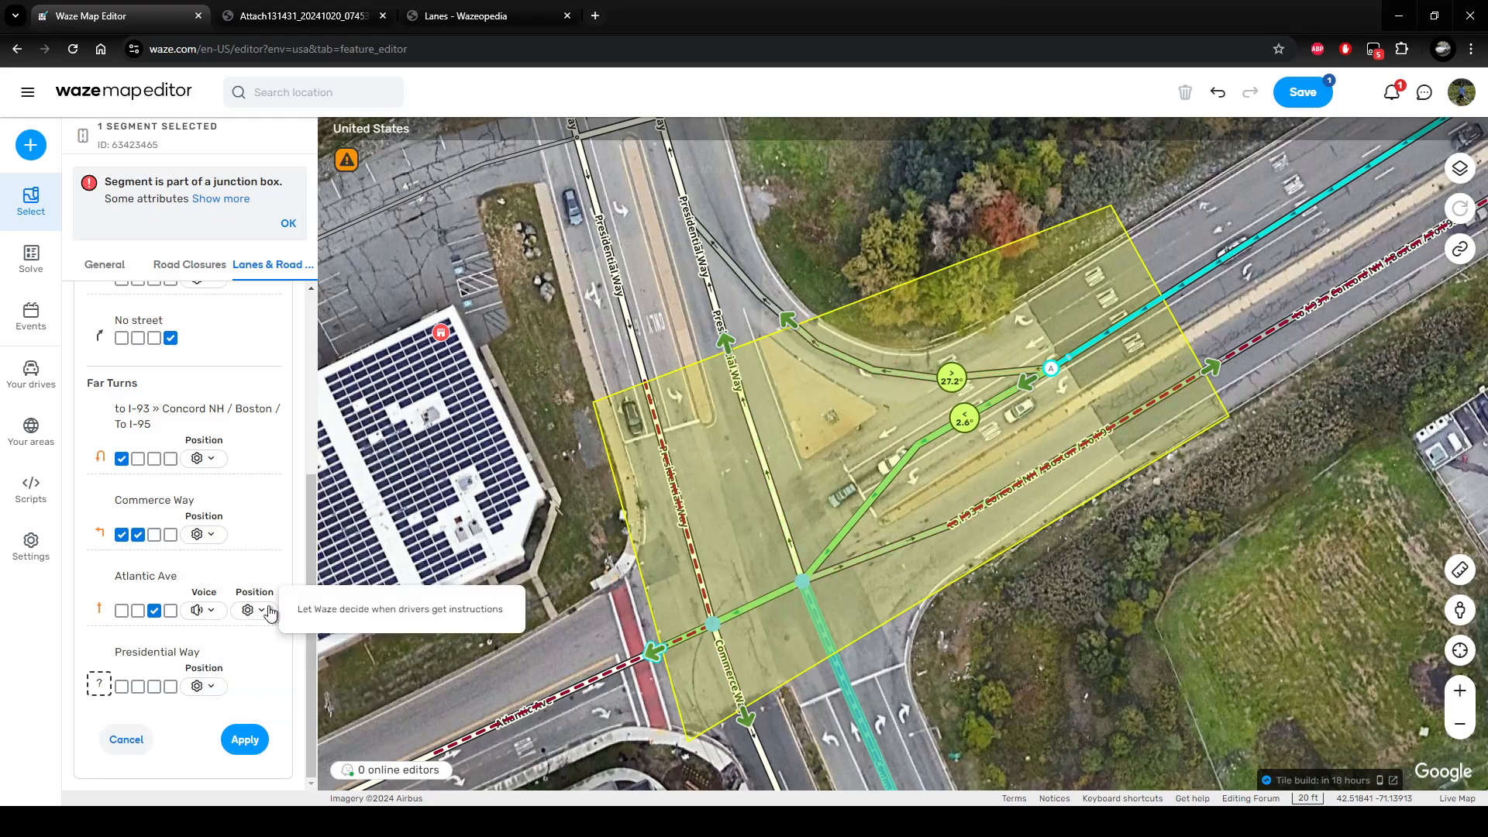
left_click(233, 739)
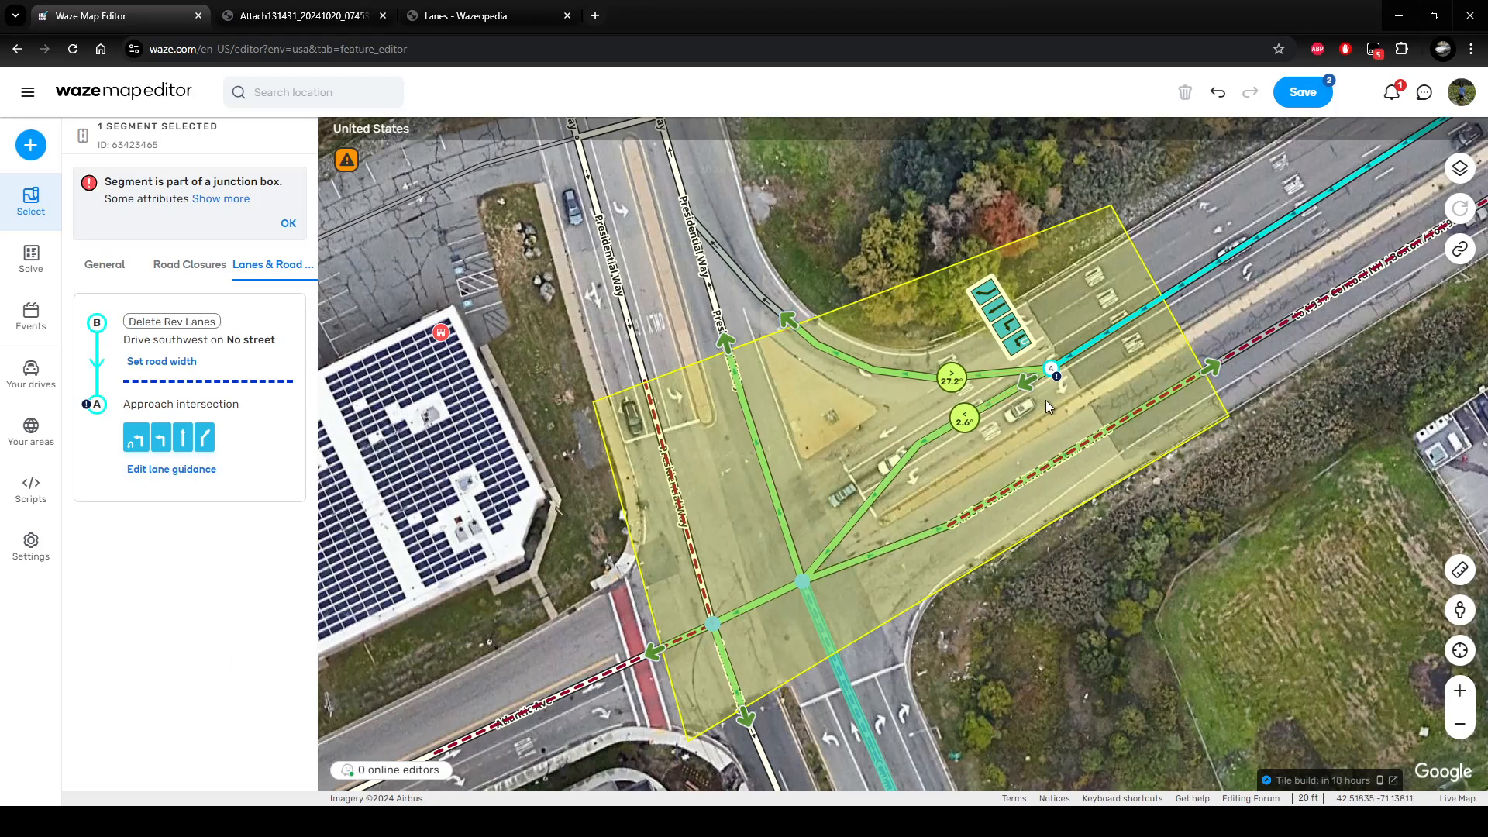
Override the Waze selected voice prompt for the turn from the southwestbound segment onto the straight-ahead connector in the junction box.
mouse_move(961, 417)
mouse_move(743, 725)
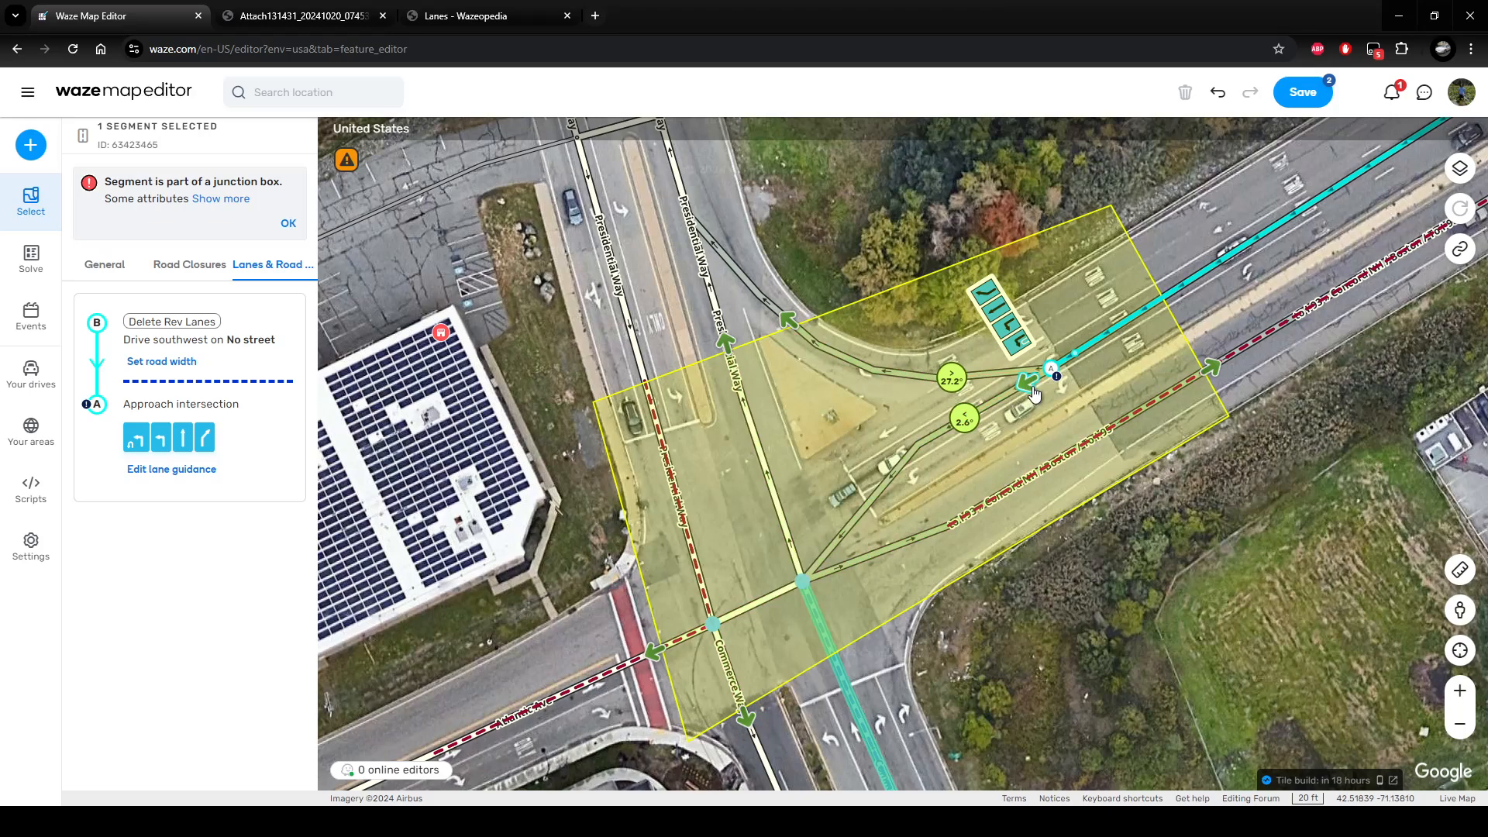
mouse_move(1034, 393)
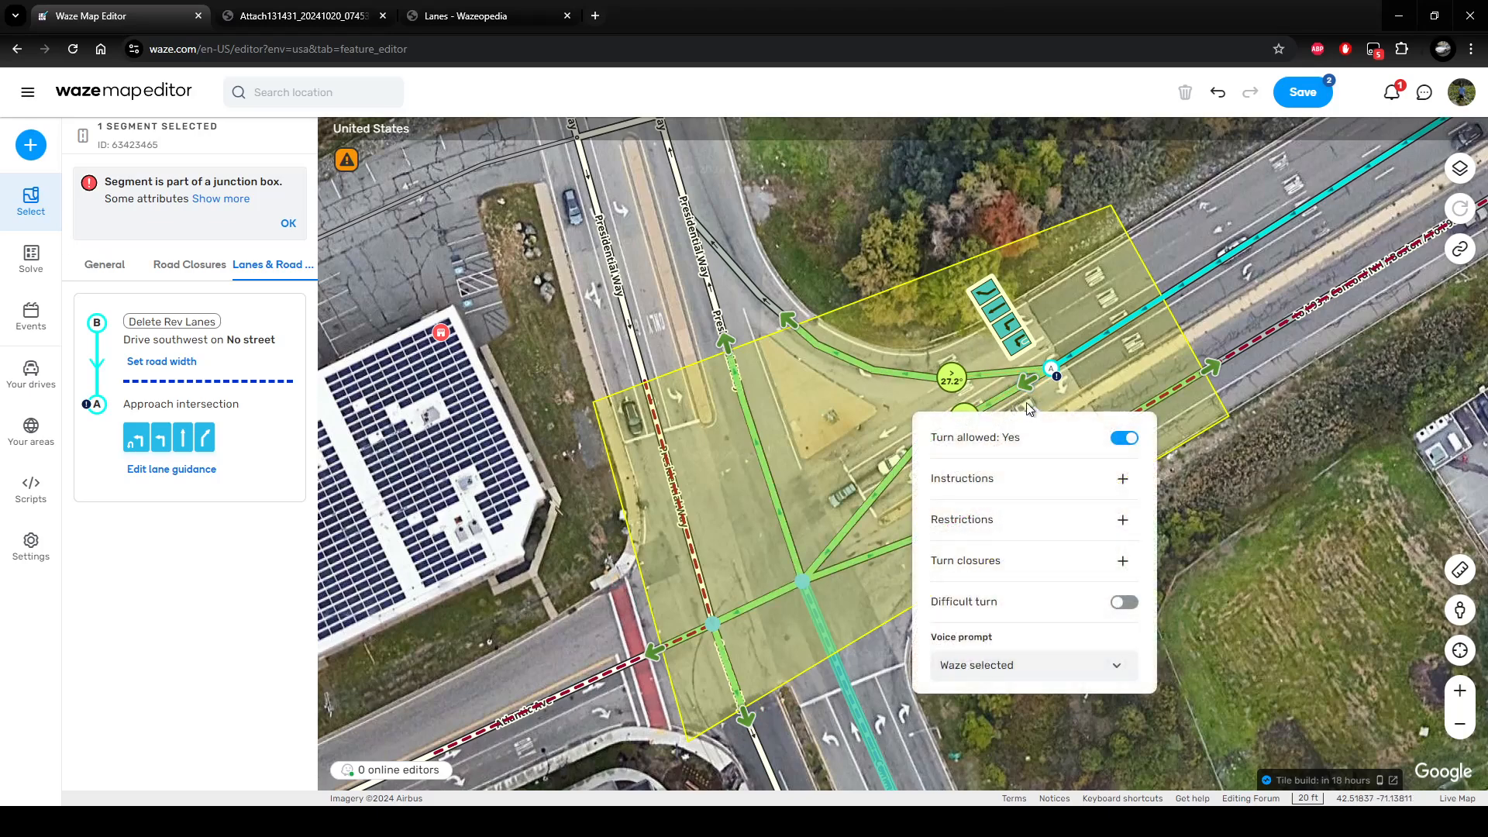
left_click(1031, 666)
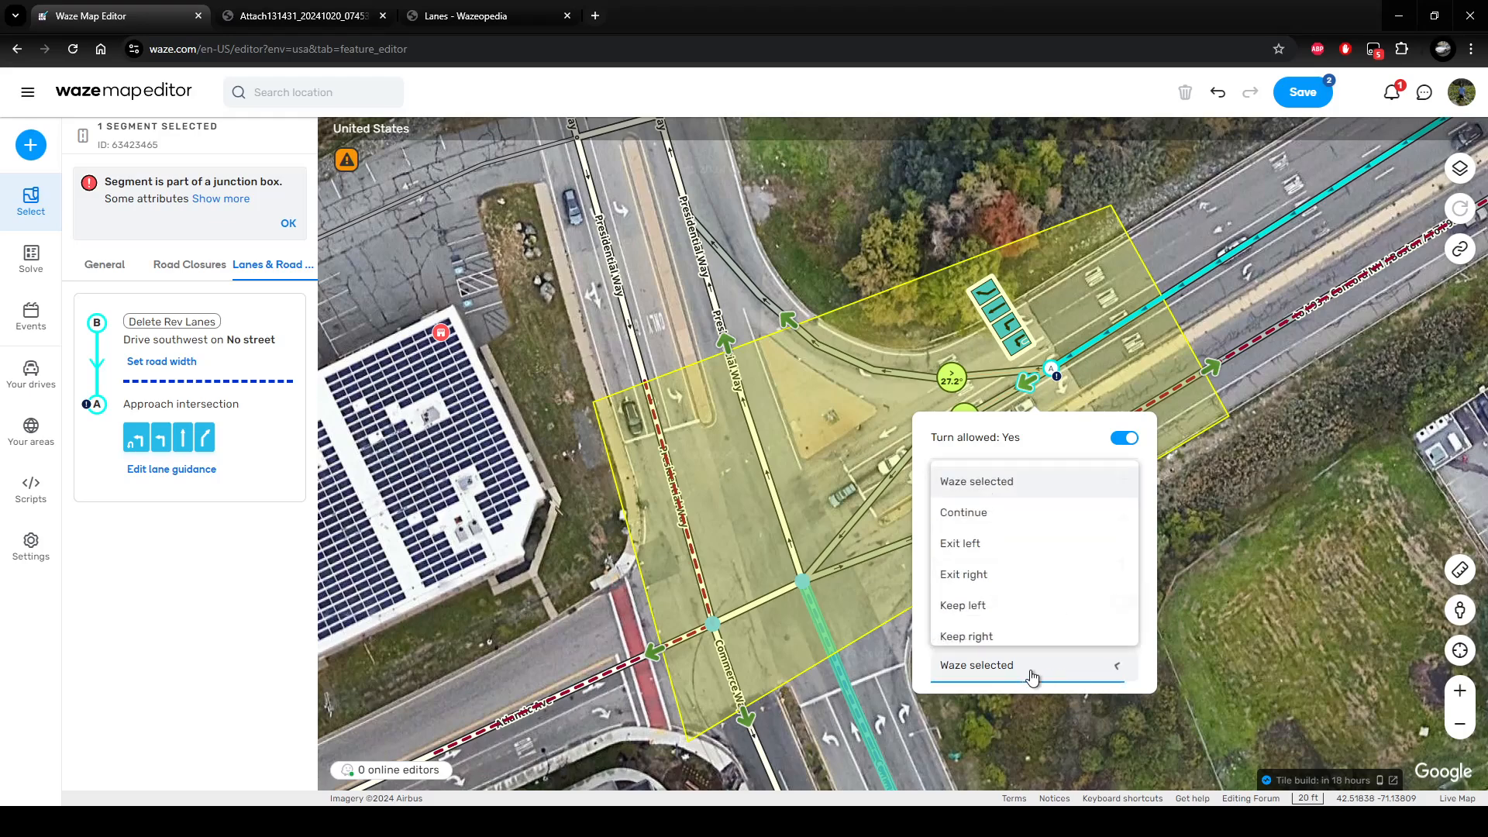
scroll(981, 543, "down", 2)
left_click(975, 576)
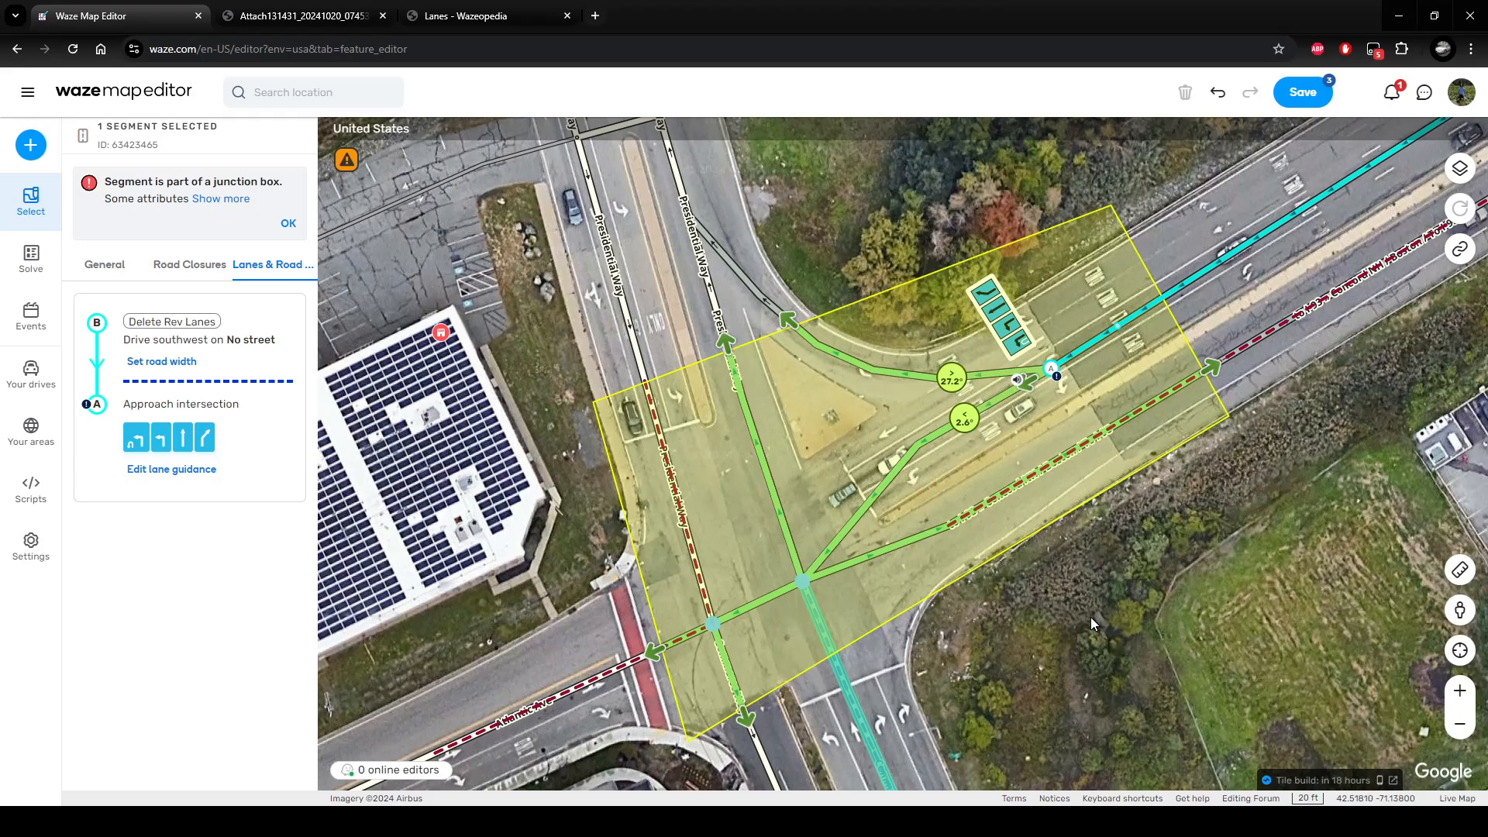
left_click(1058, 605)
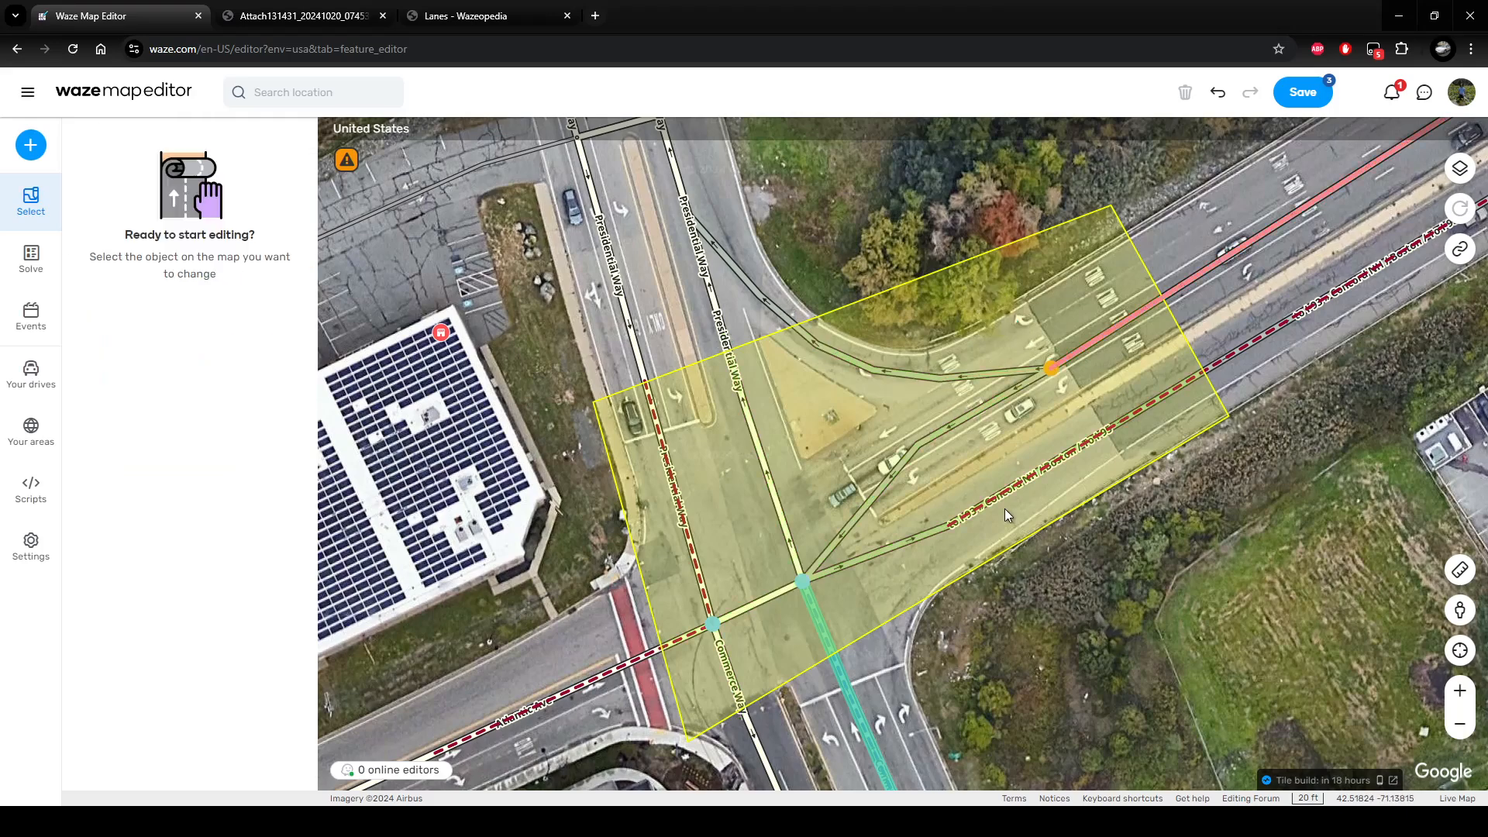
Inspect the general attributes of the diagonal connector and the short link between the two junctions inside the junction box.
left_click(890, 476)
left_click(758, 602, "ctrl")
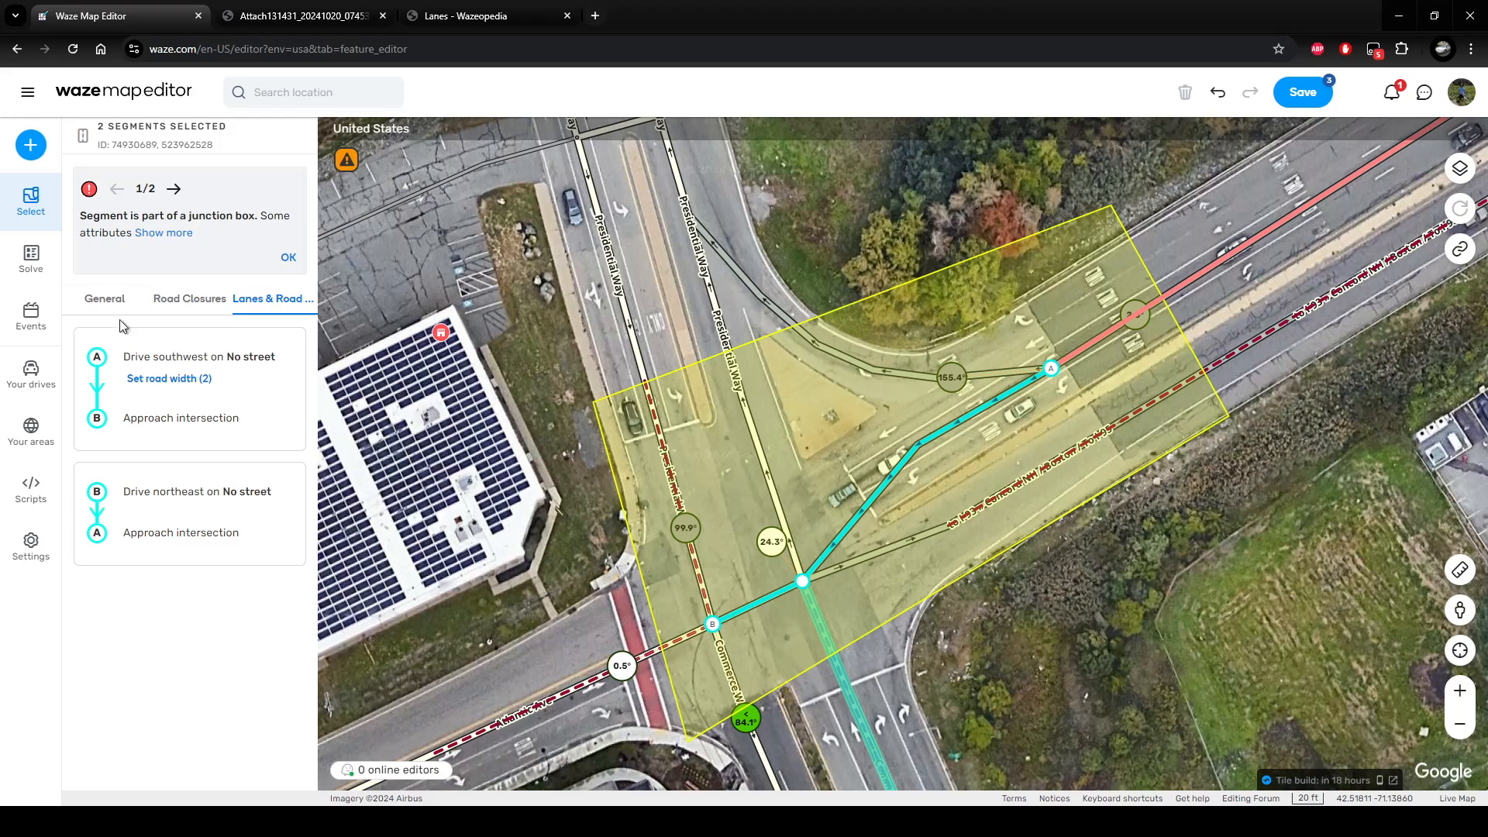
scroll(133, 614, "down", 5)
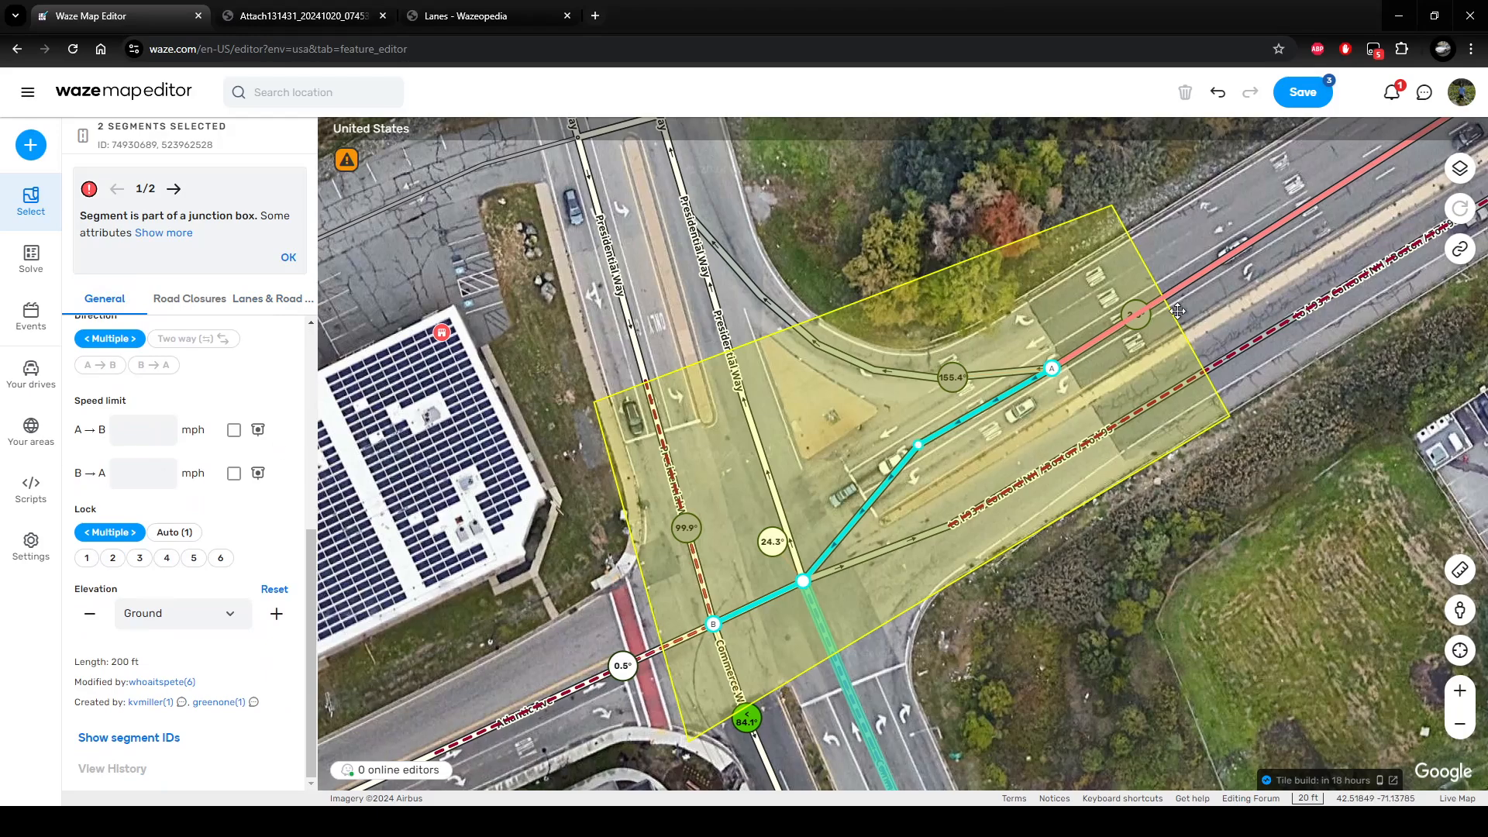
left_click(1220, 318)
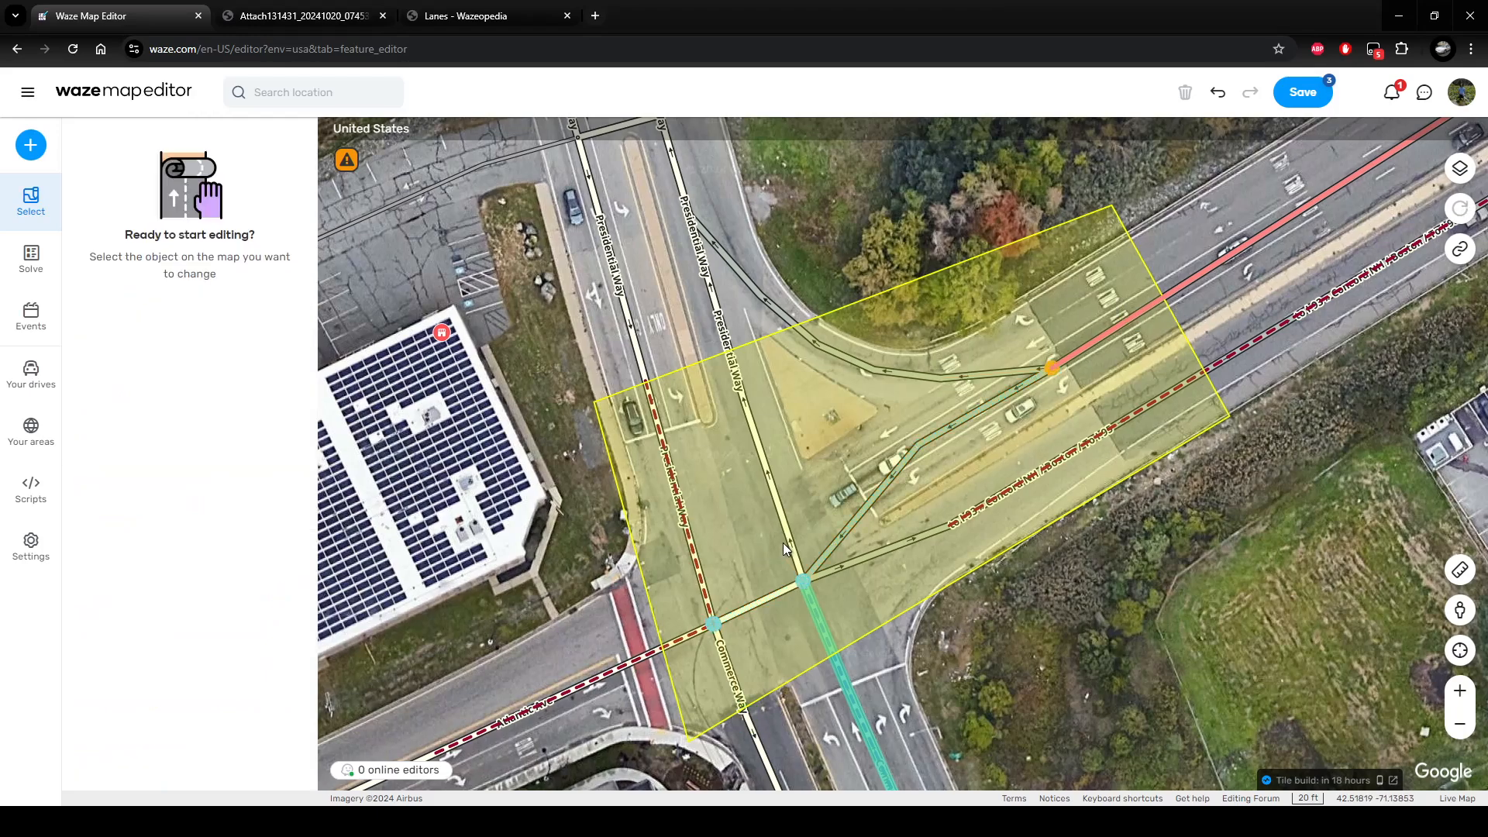
Show the southwestbound approach's Commerce Way and Atlantic Ave far-turn instructions at the first turn point on the path and apply.
left_click(1087, 342)
left_click(268, 265)
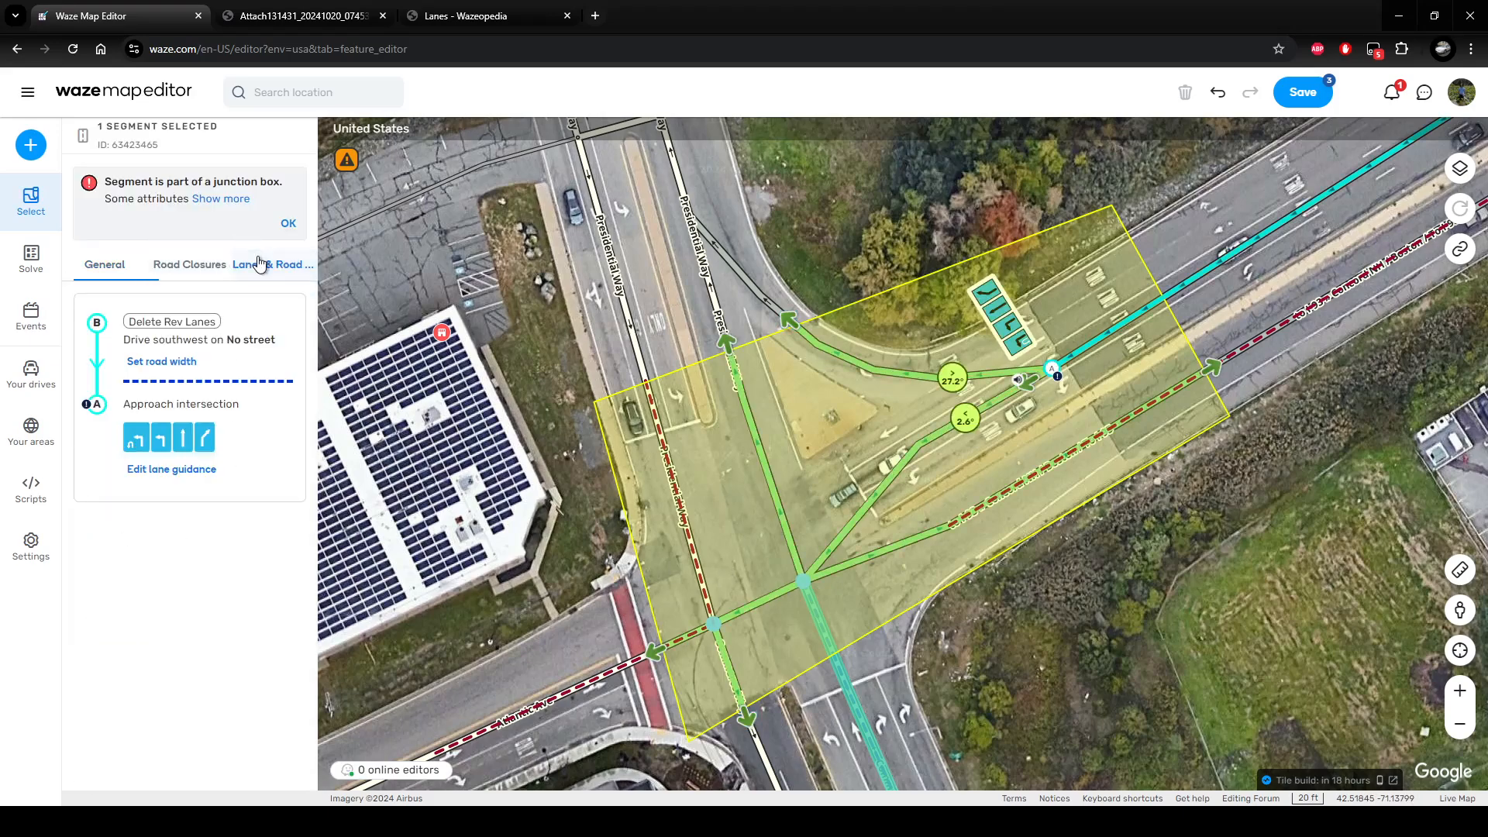
left_click(171, 468)
scroll(194, 516, "down", 1)
scroll(194, 516, "down", 3)
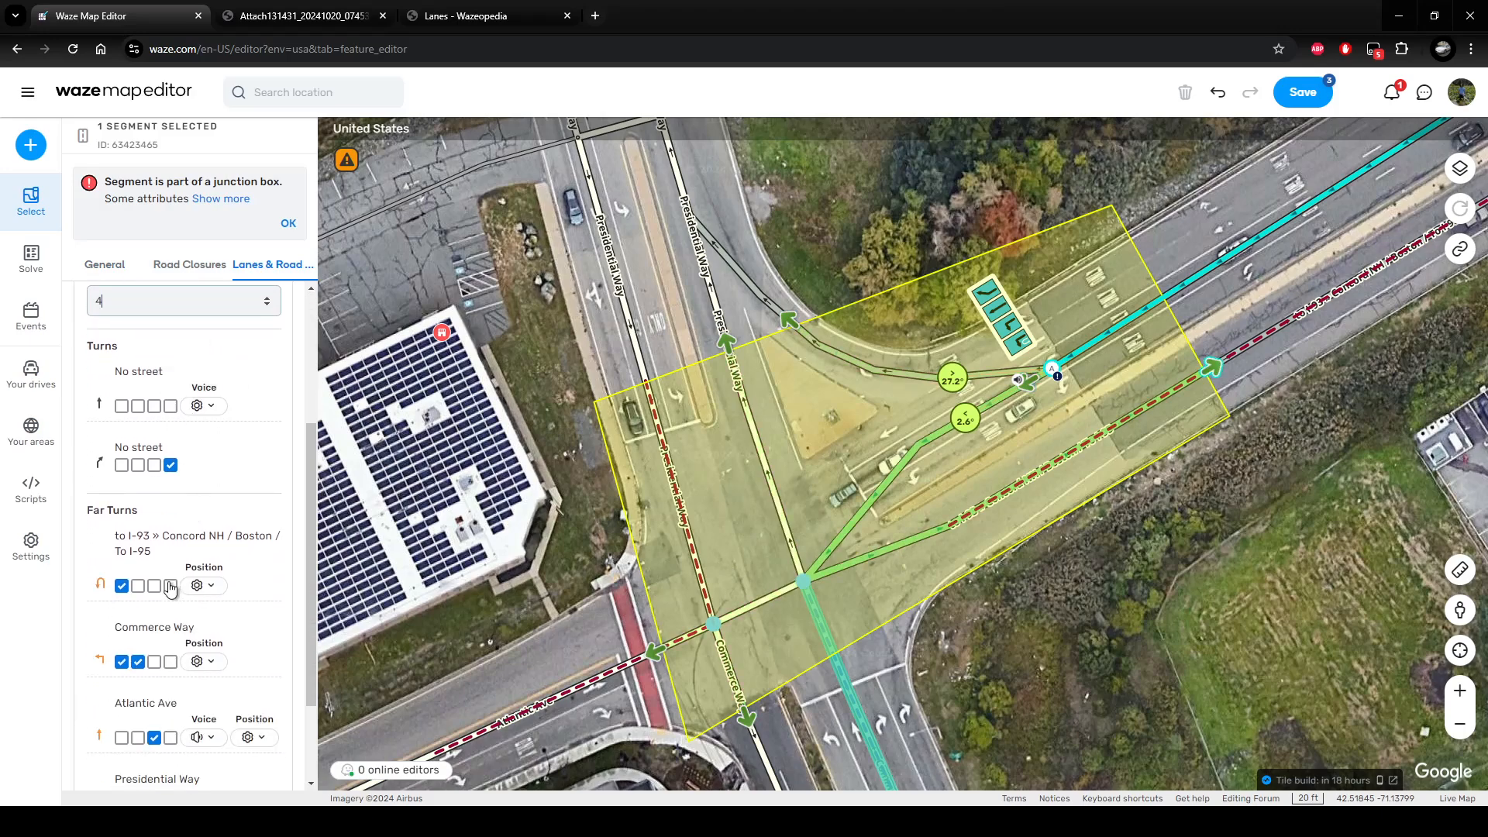
left_click(199, 586)
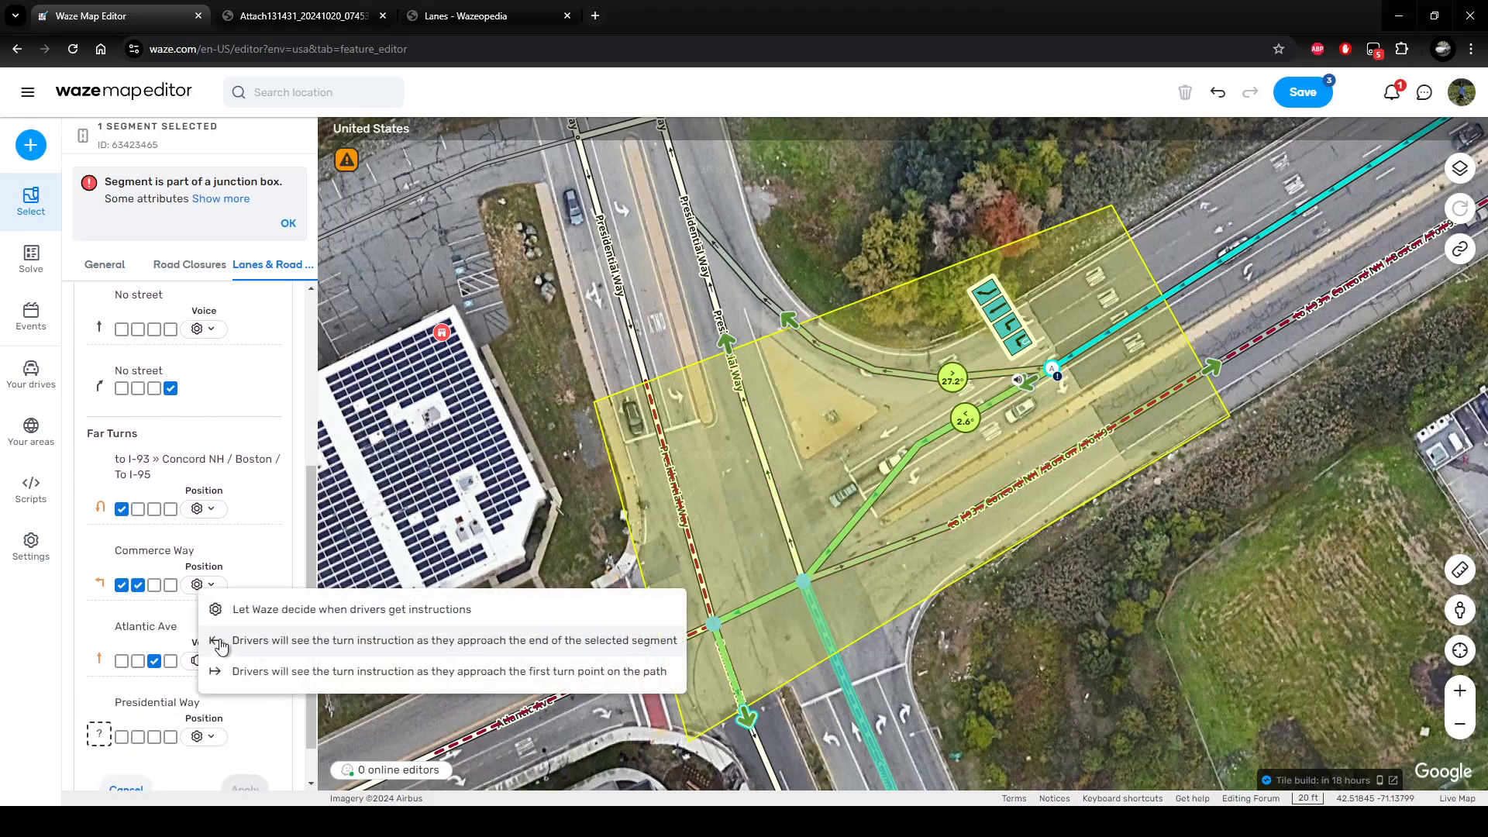
left_click(237, 669)
left_click(252, 660)
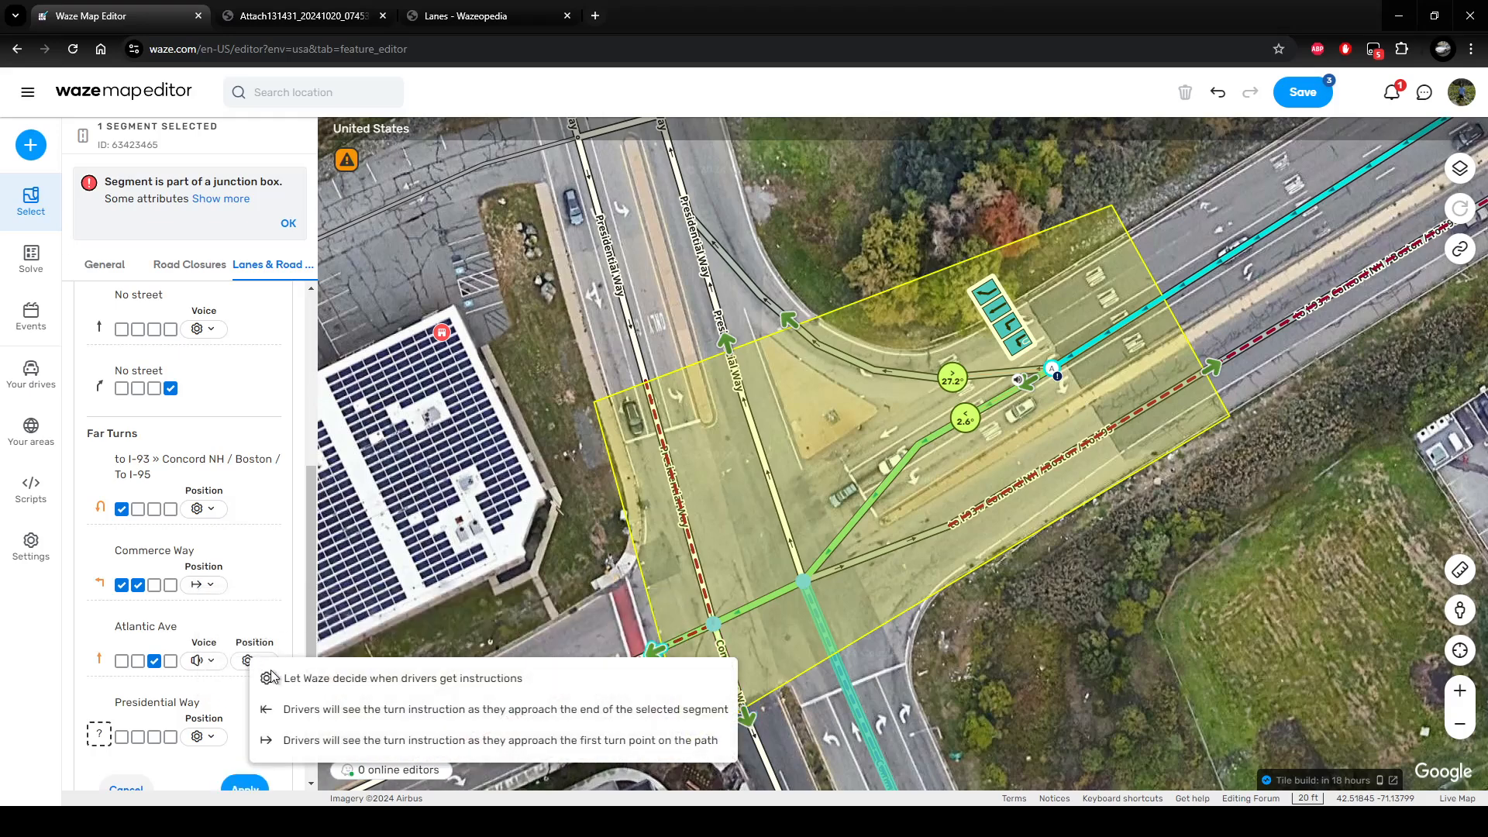
left_click(325, 740)
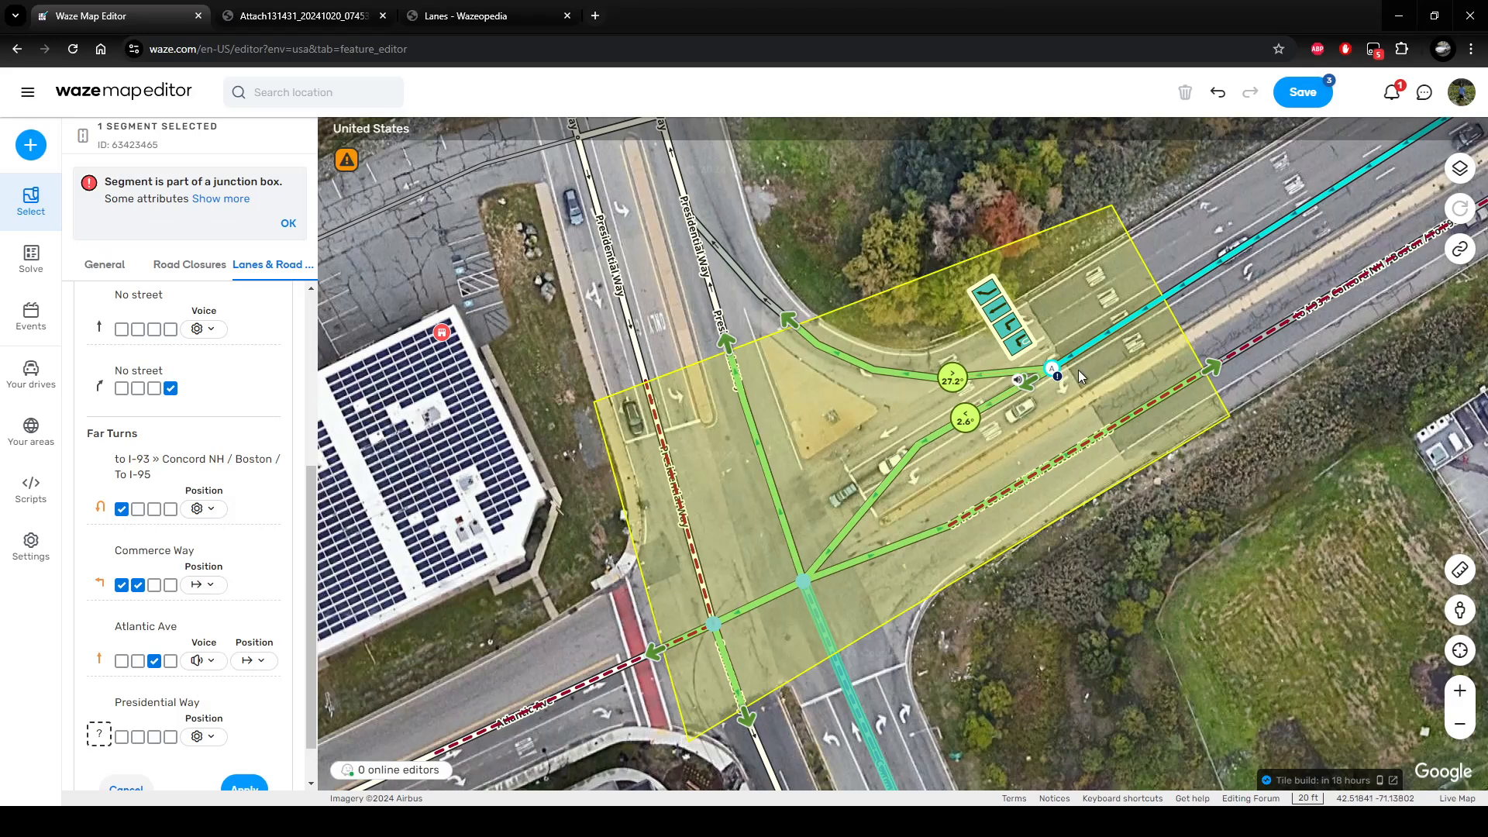
left_click(245, 788)
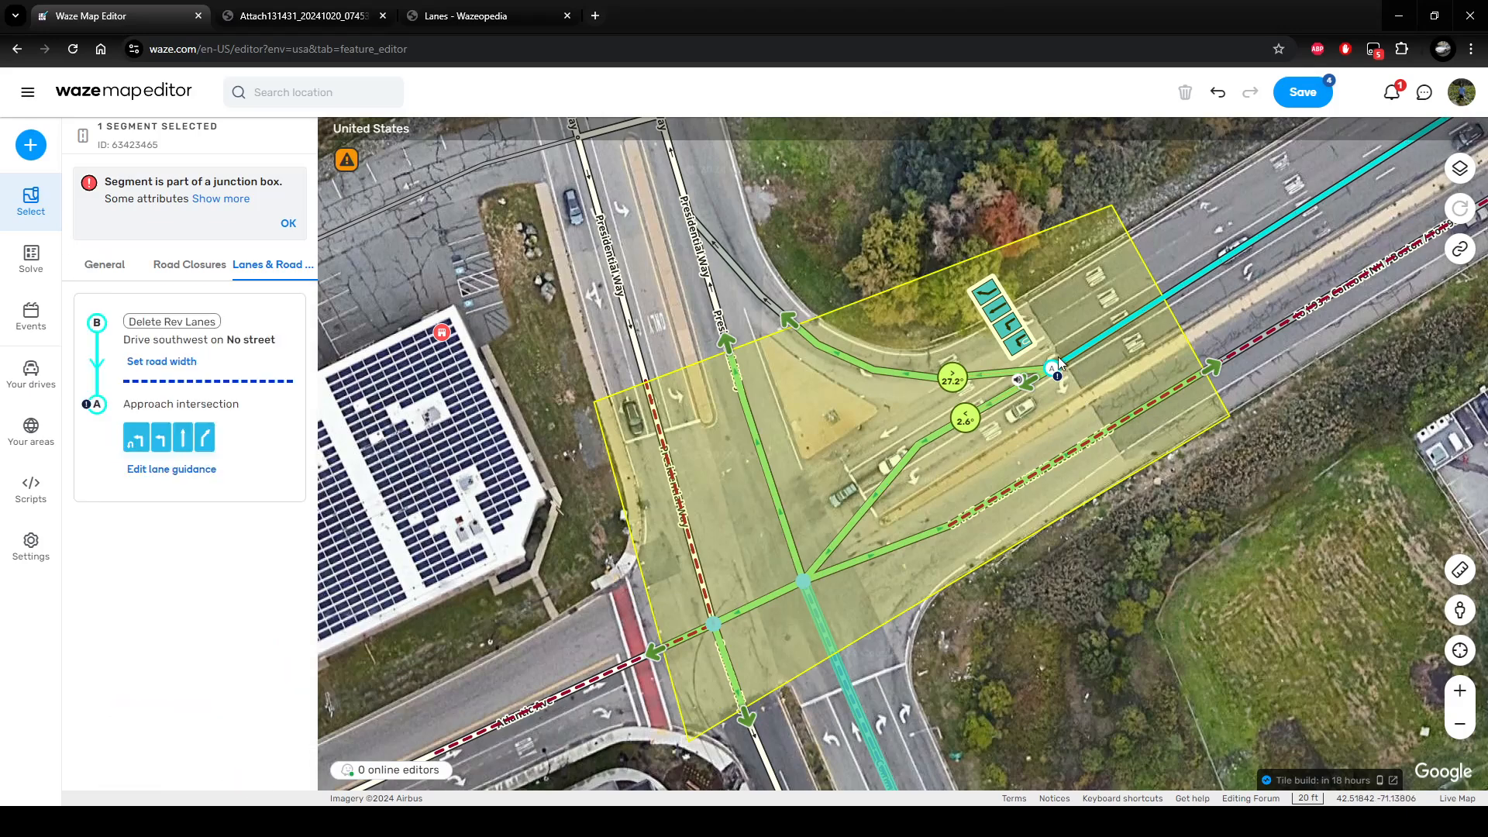
Examine the general attributes and lock level of the southwestbound diagonal connector inside the junction box.
left_click(909, 456)
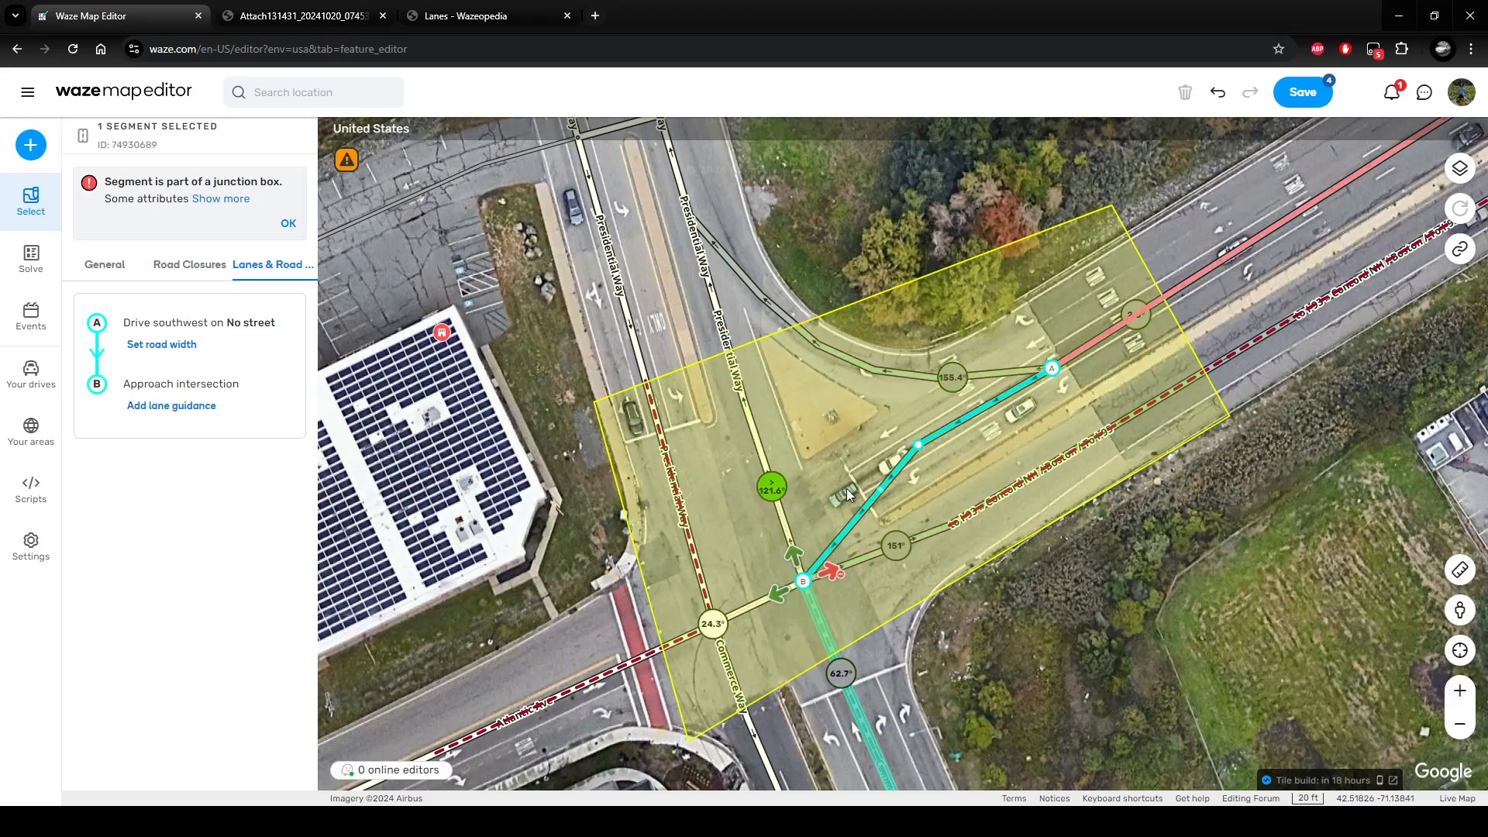
left_click(106, 271)
scroll(182, 473, "down", 3)
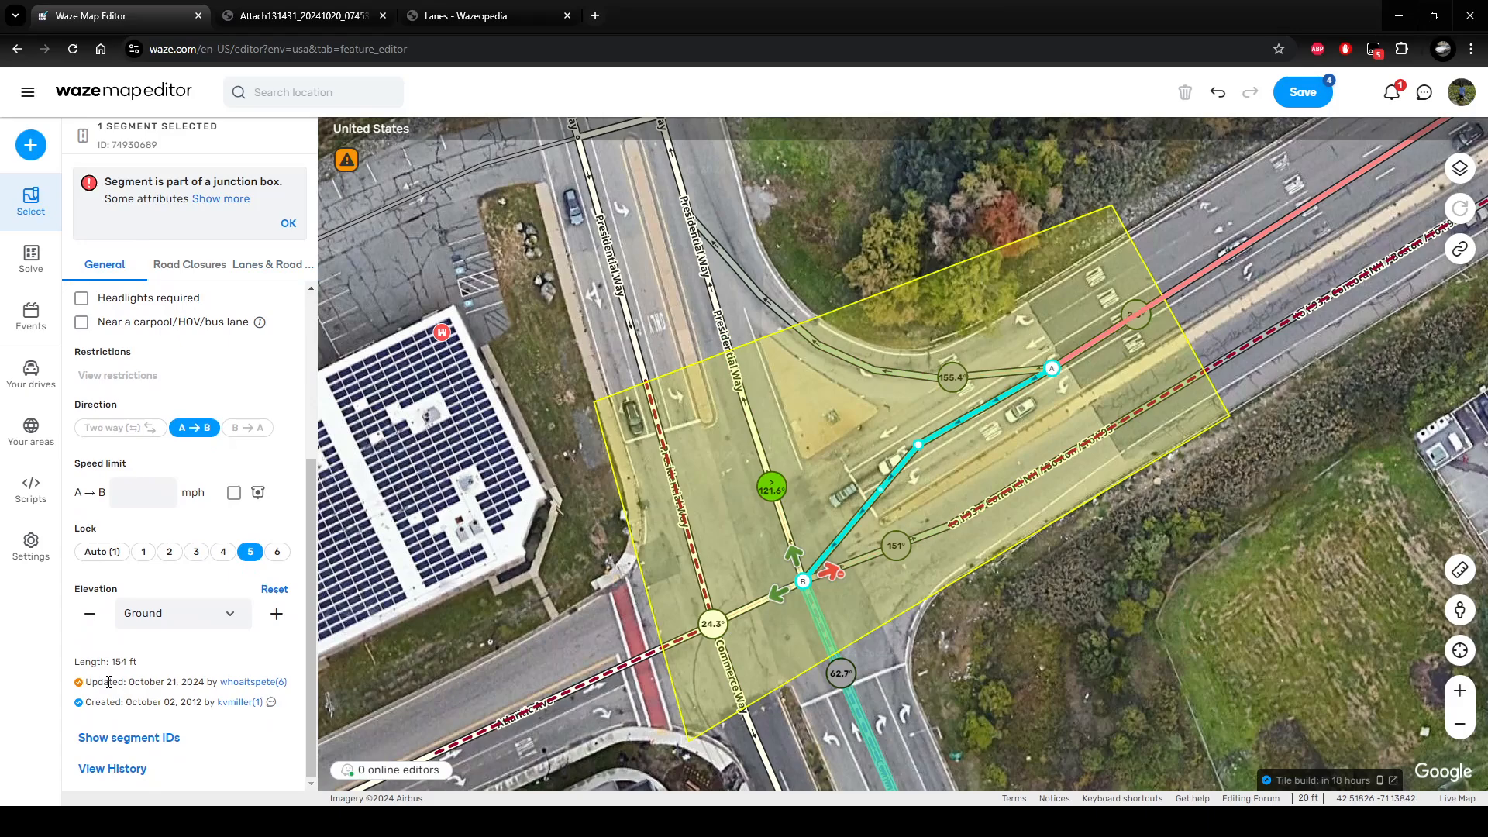
left_click(1225, 306)
left_click_drag(1225, 306, 909, 467)
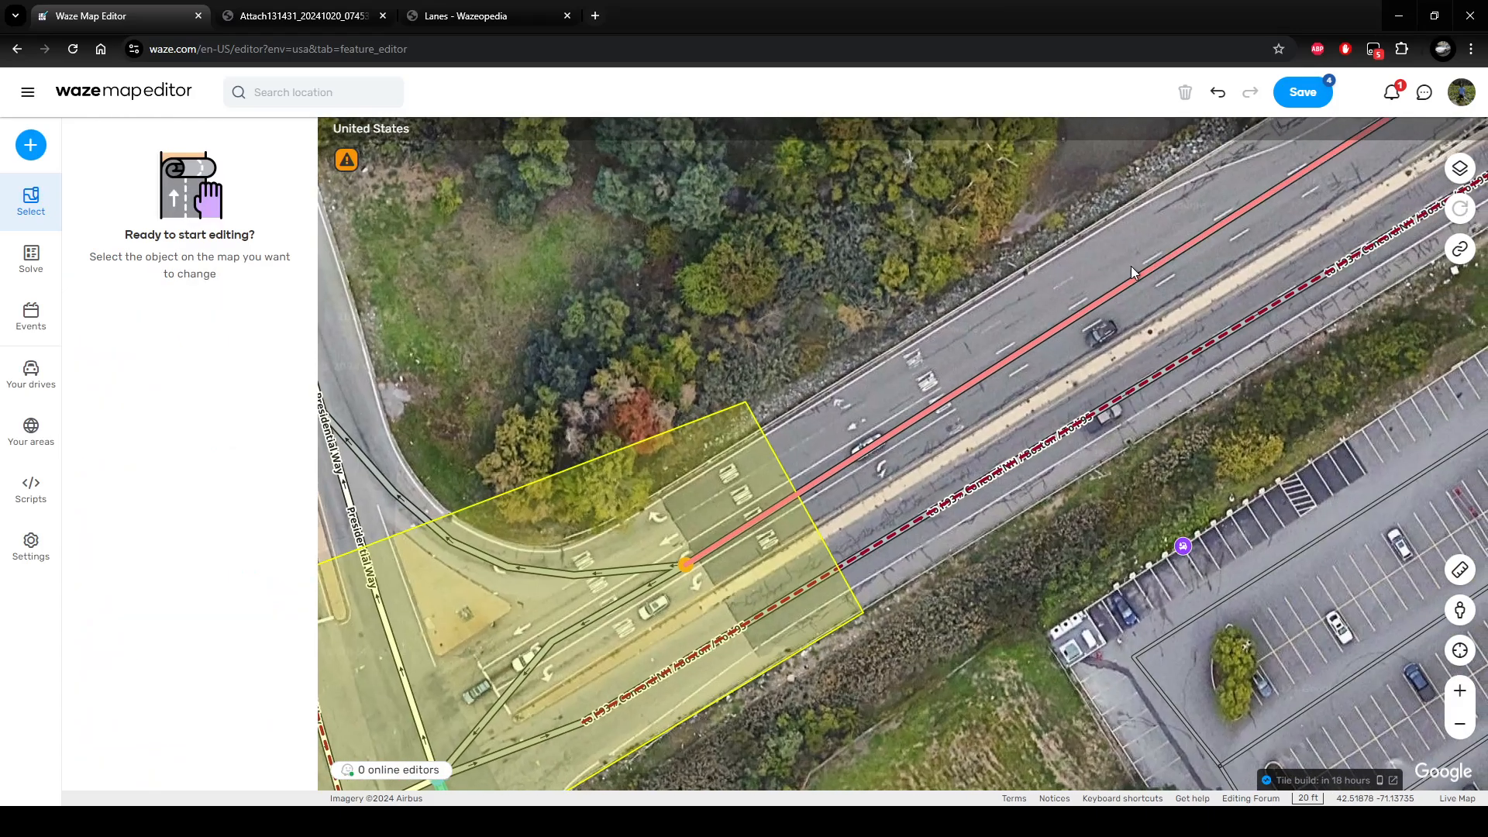
scroll(1193, 232, "down", 2)
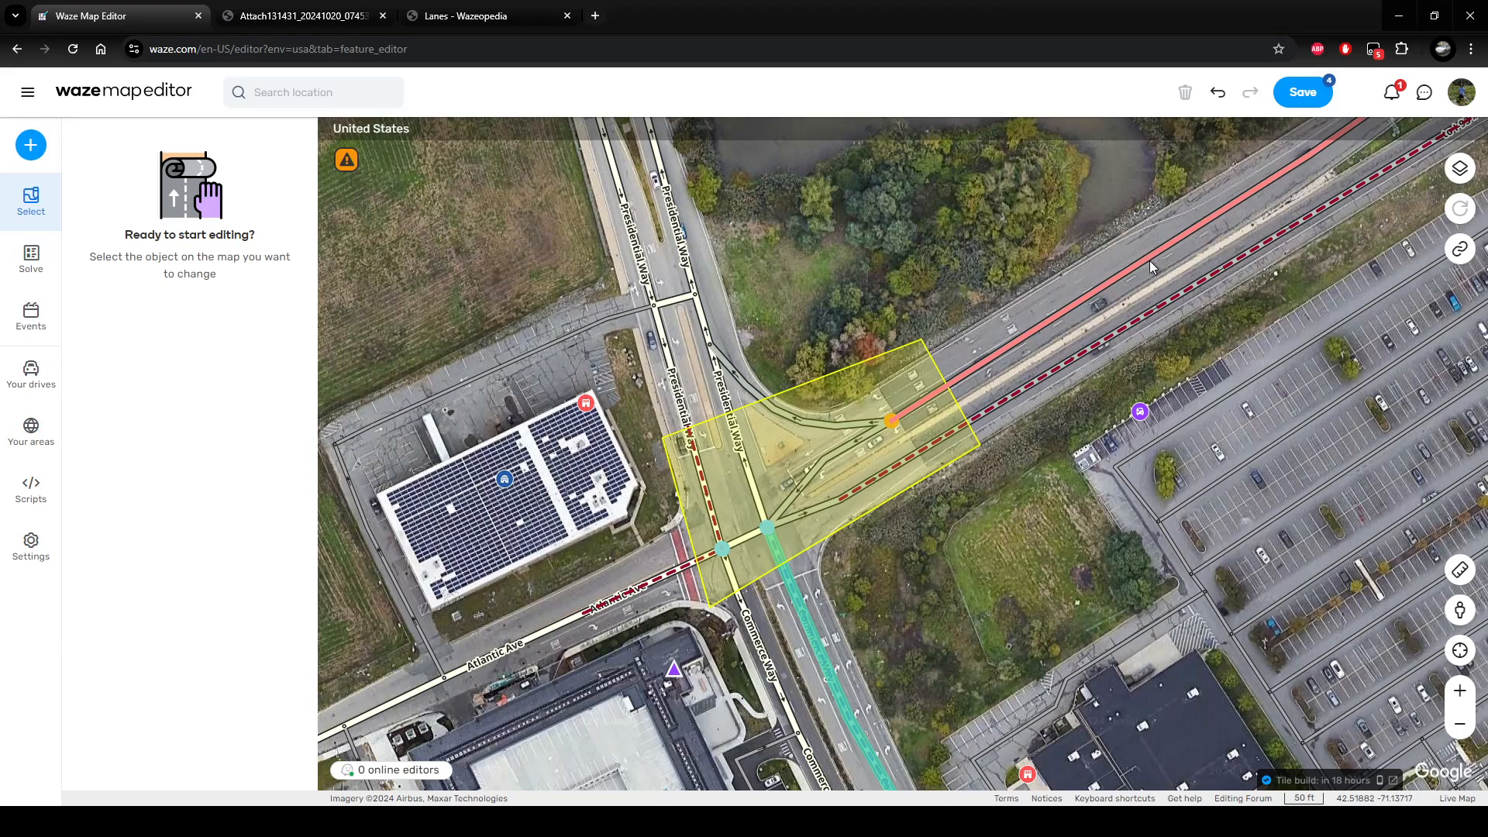
Recheck the southwestbound approach's far-turn lane assignments and save the map edits.
left_click(1151, 261)
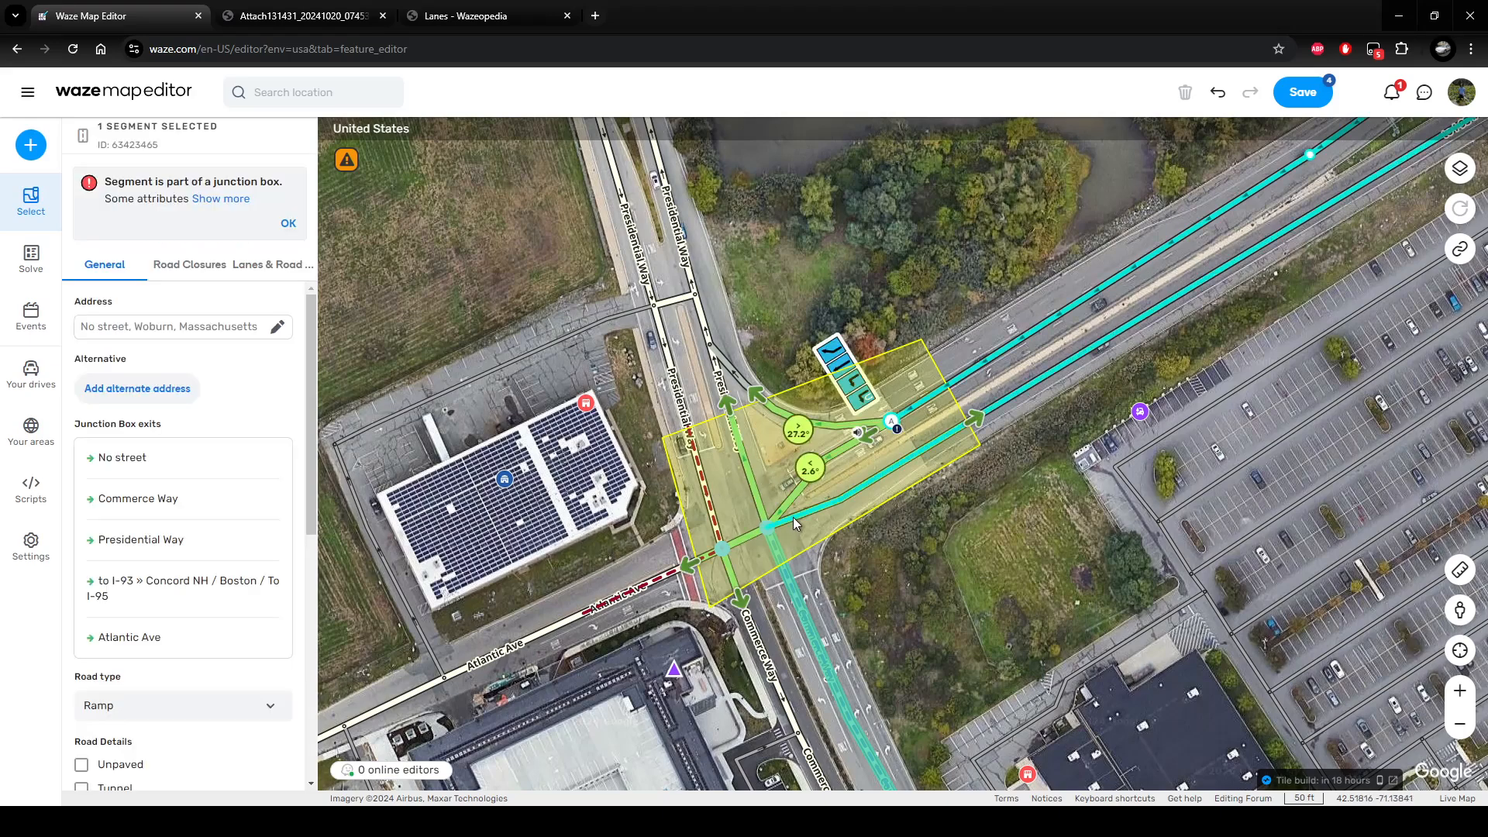
scroll(793, 518, "up", 1)
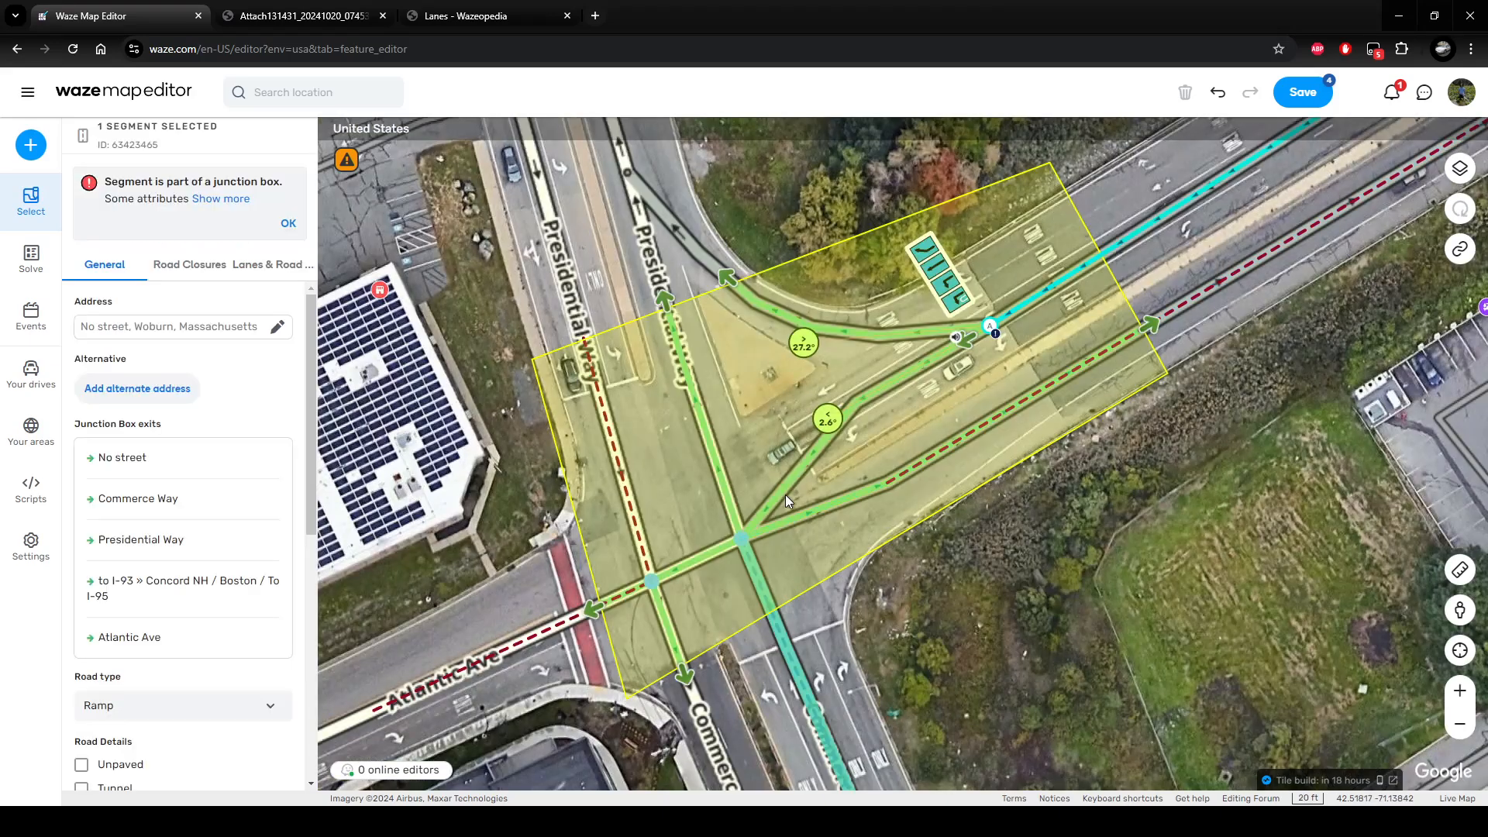
left_click(275, 262)
left_click(156, 468)
scroll(226, 558, "down", 6)
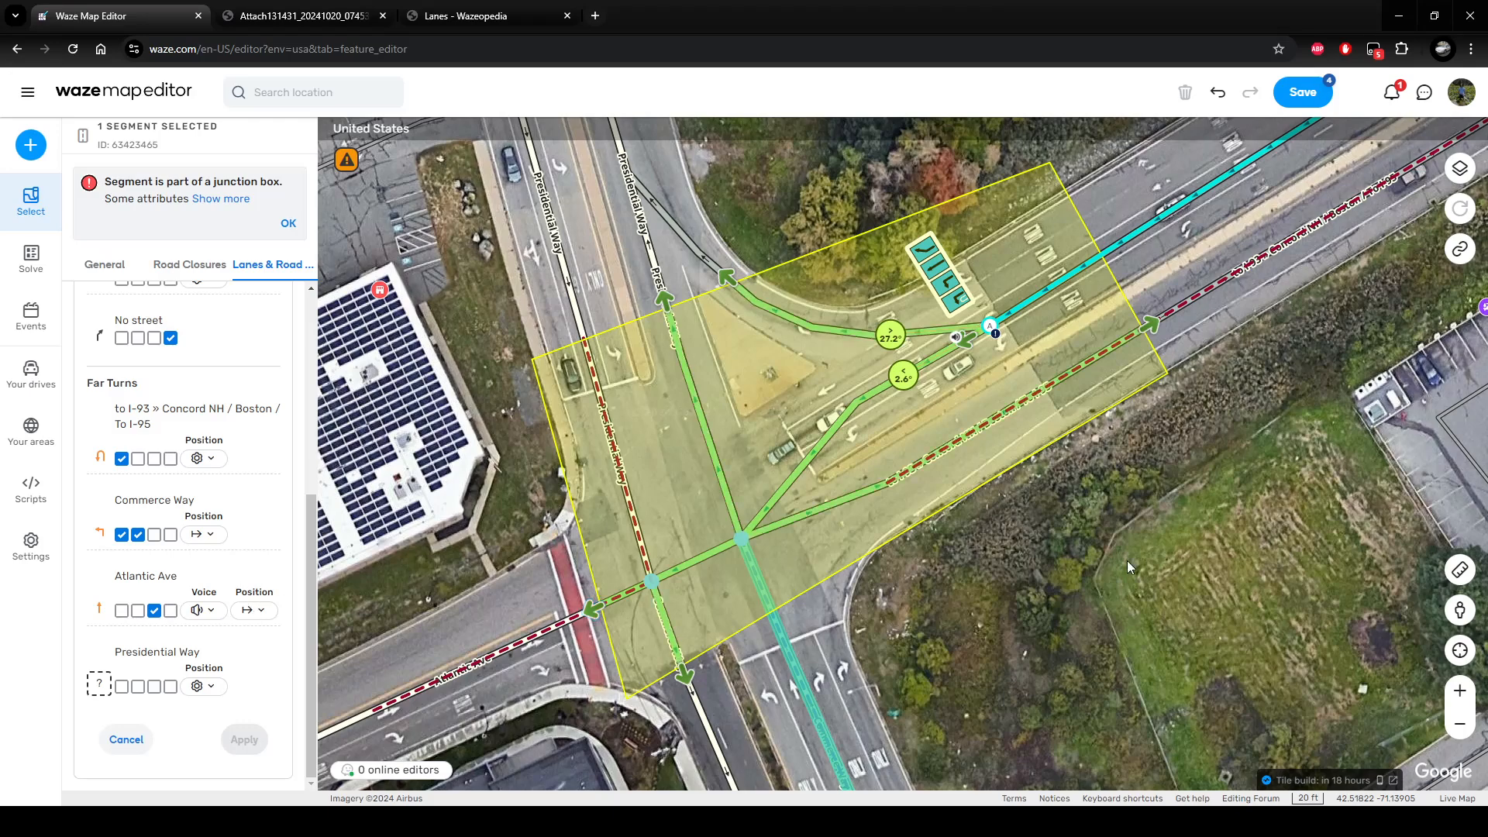
left_click(1171, 548)
left_click_drag(1171, 548, 1243, 490)
left_click(1321, 96)
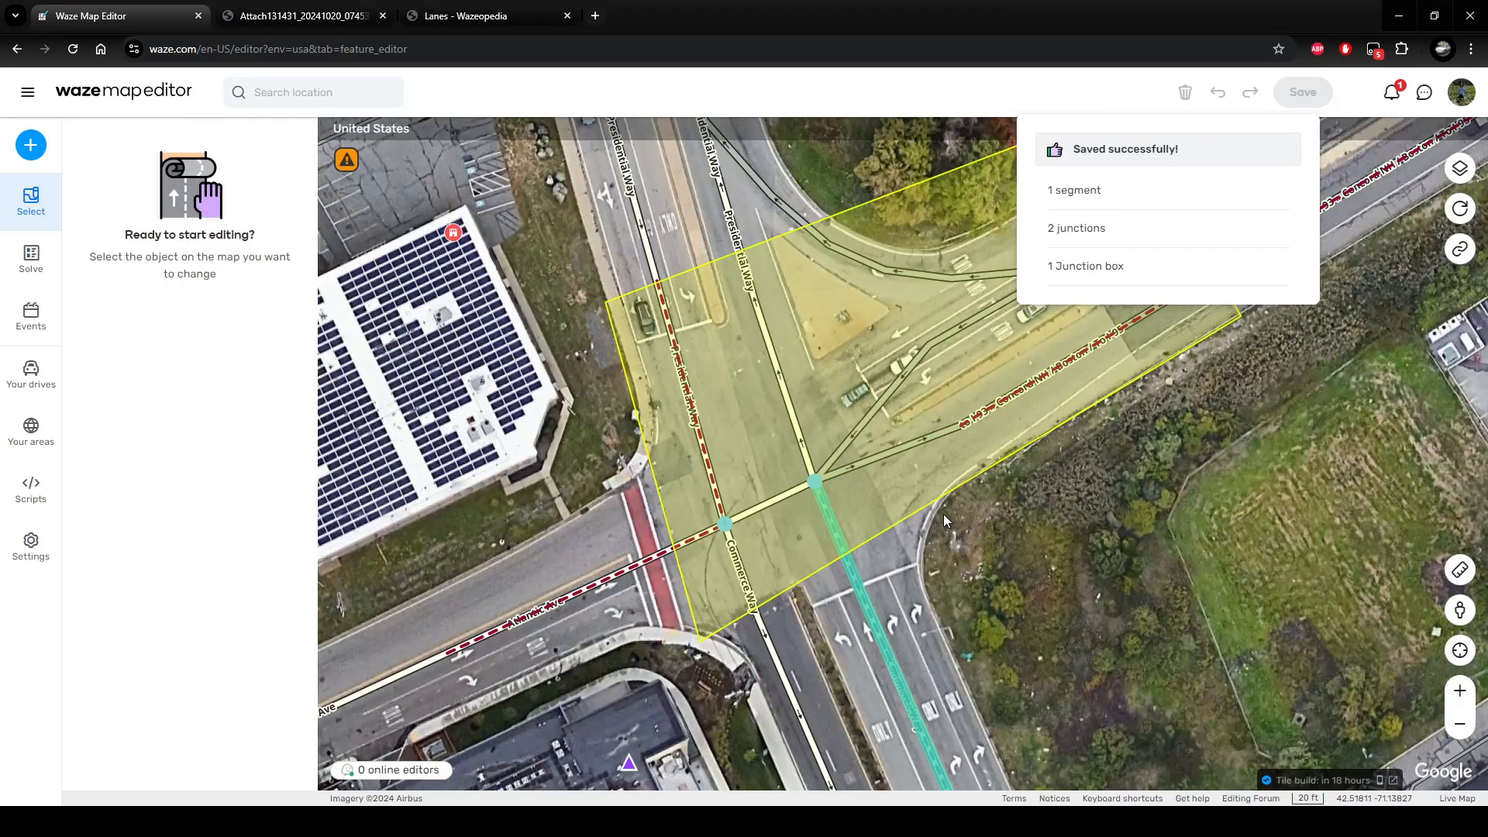
Review the lane guidance on the southwestbound approach and on eastbound Atlantic Ave at the junction box.
left_click_drag(889, 530, 837, 548)
scroll(837, 548, "down", 1)
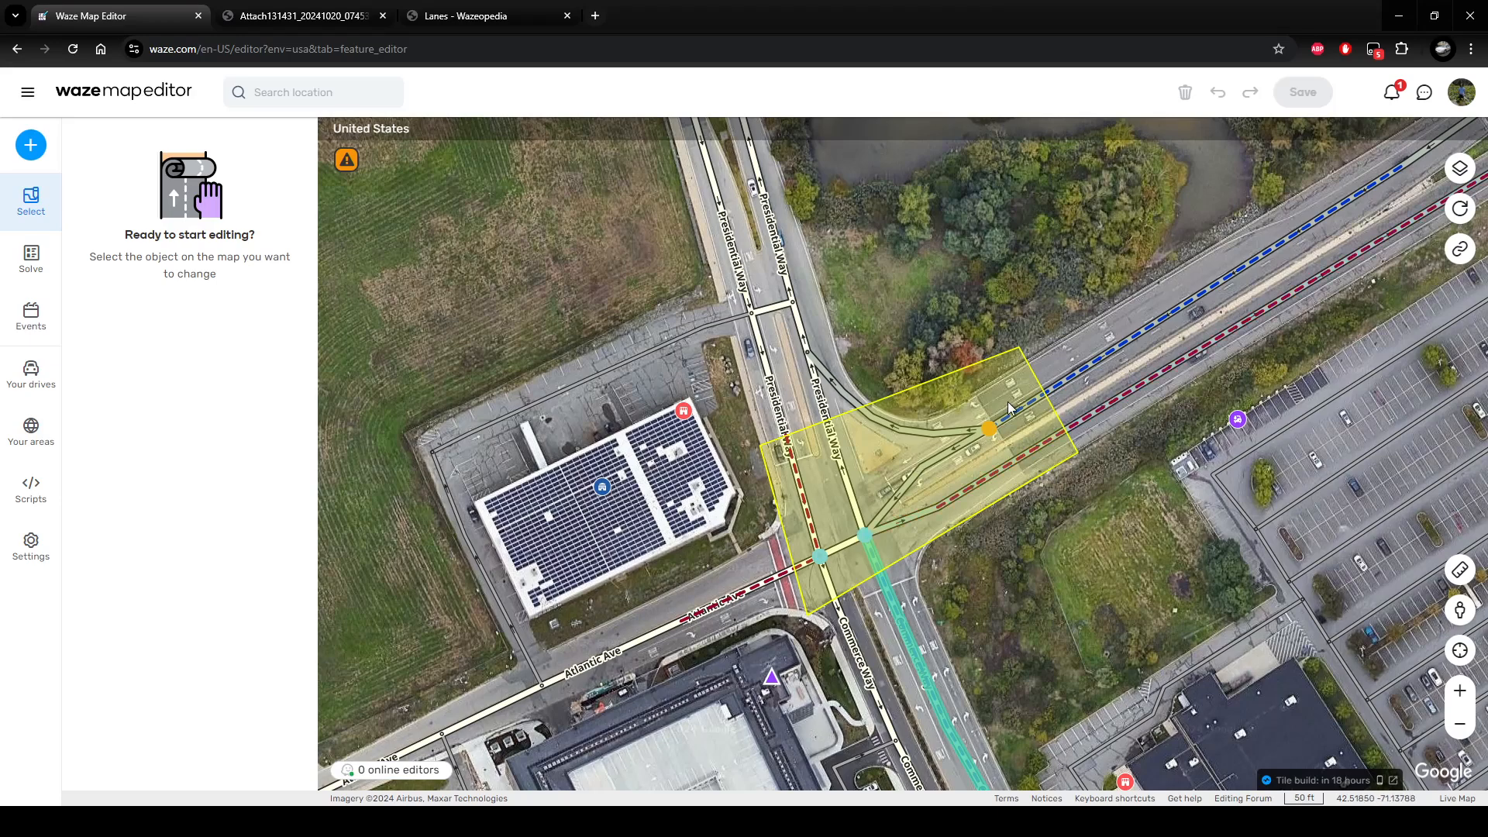
scroll(1008, 401, "up", 1)
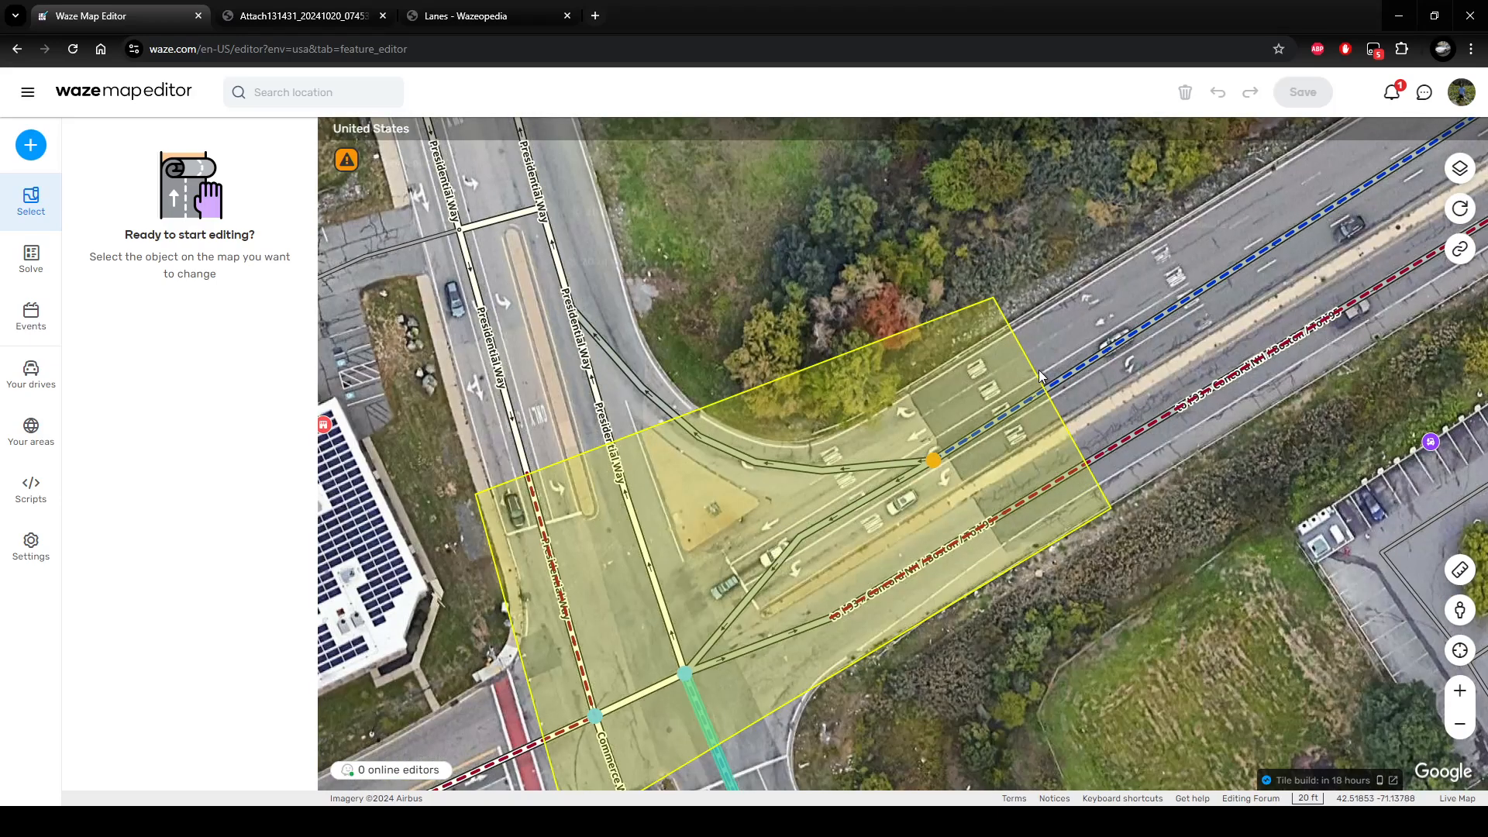
scroll(1042, 381, "down", 1)
left_click(1020, 400)
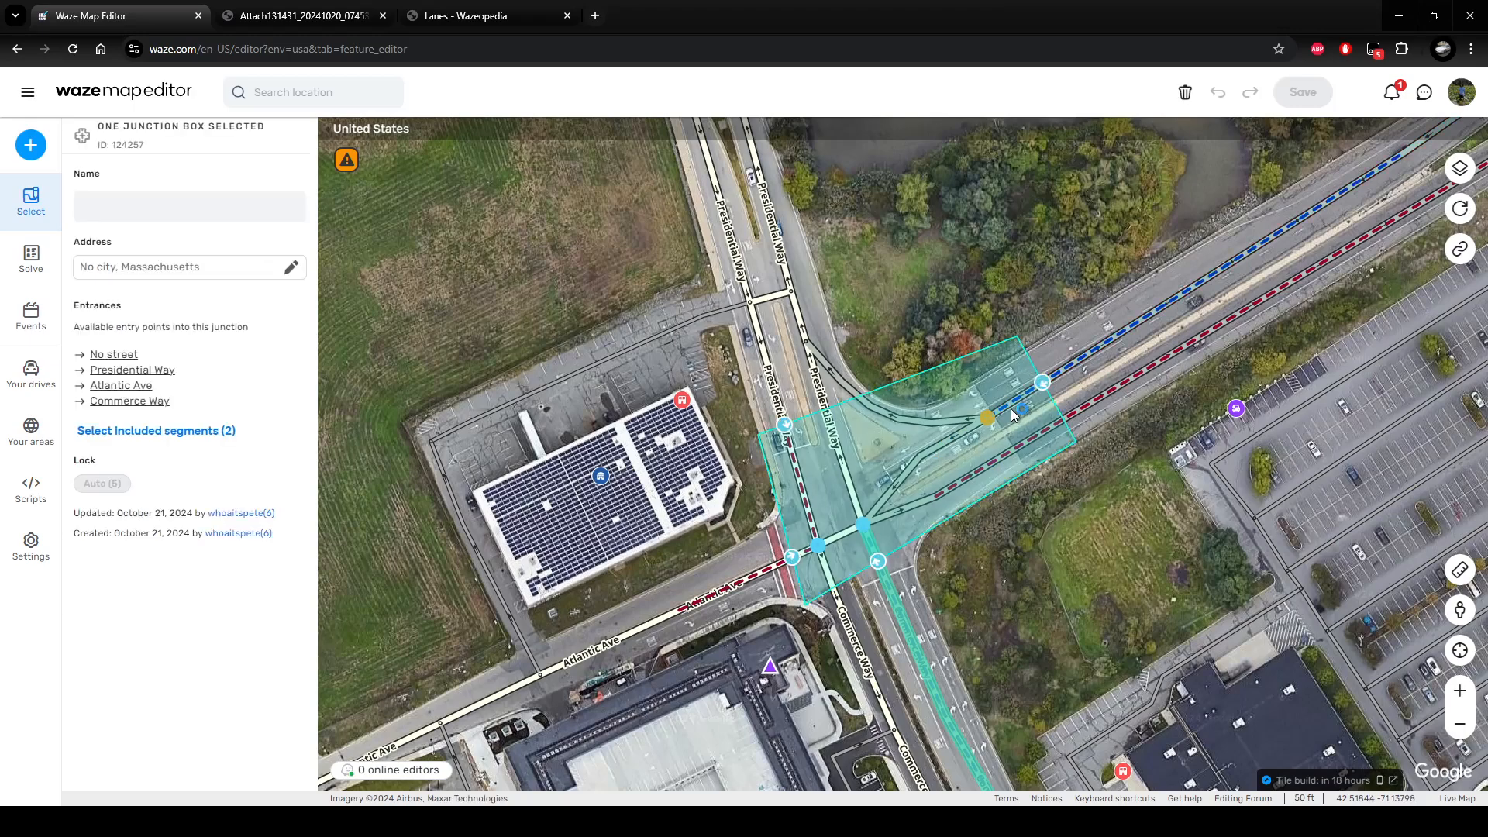
left_click(1011, 407)
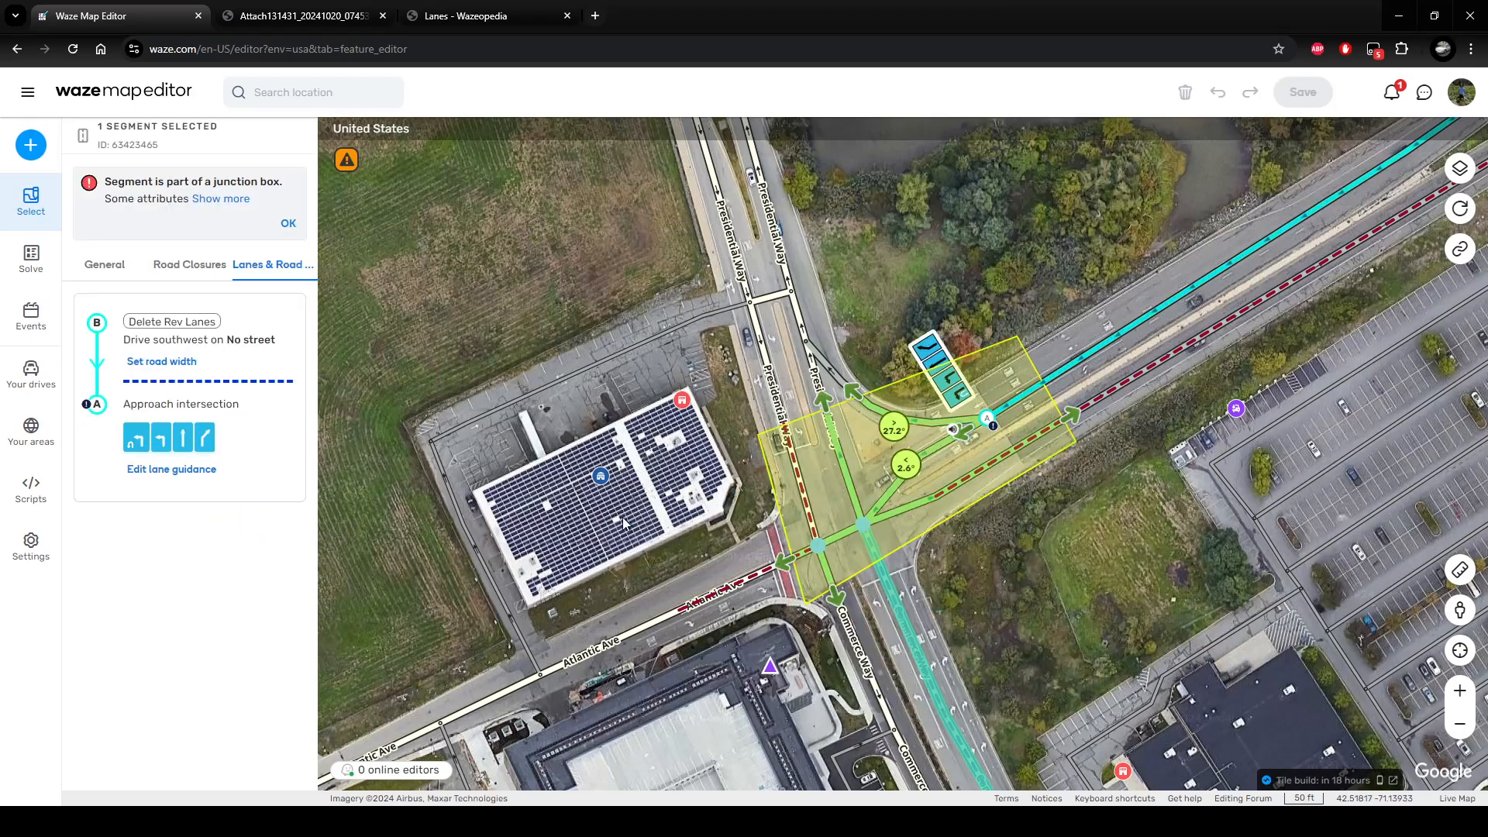
left_click(629, 633)
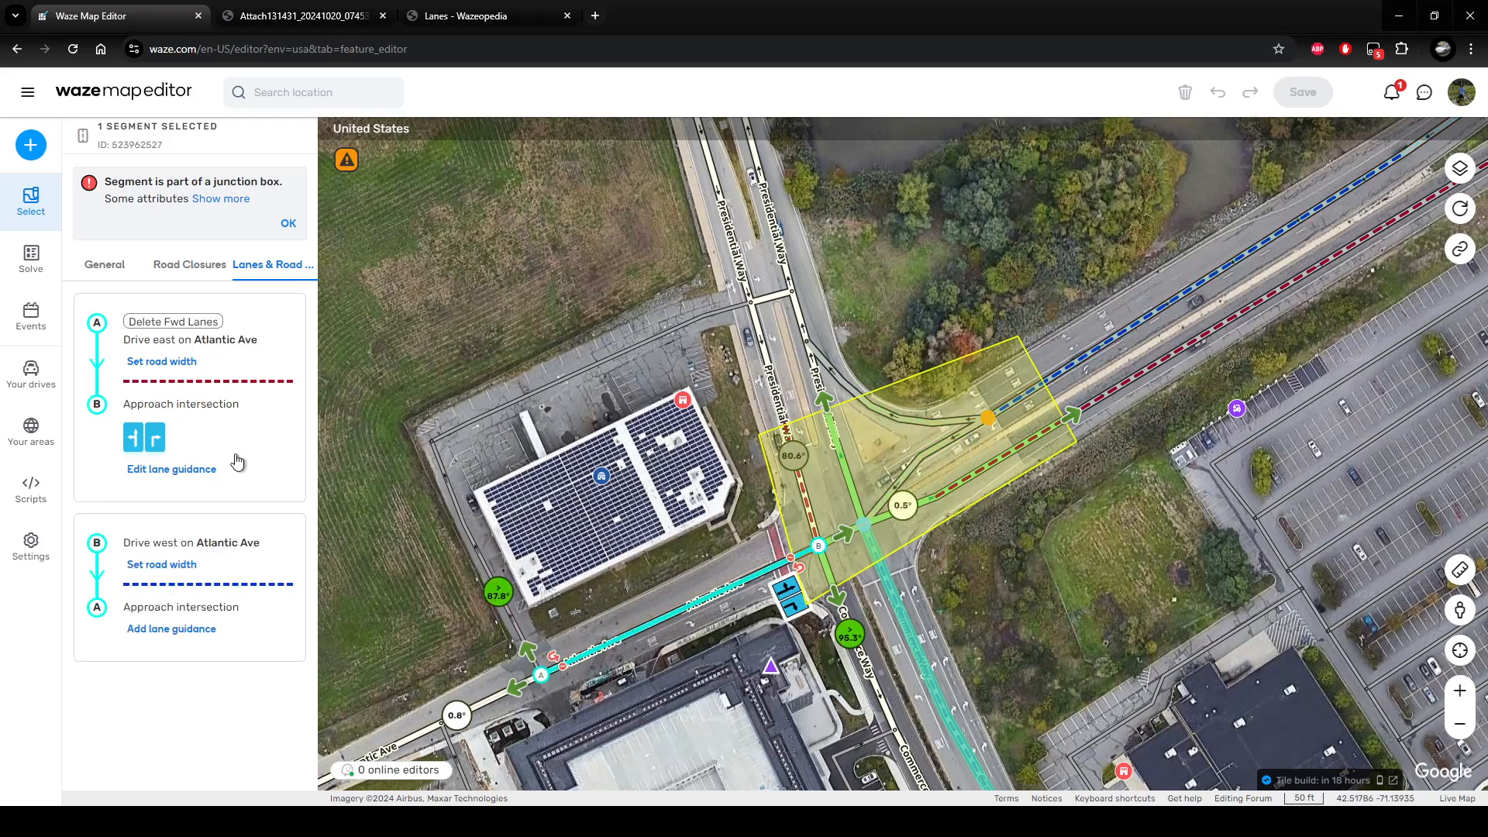
left_click(183, 469)
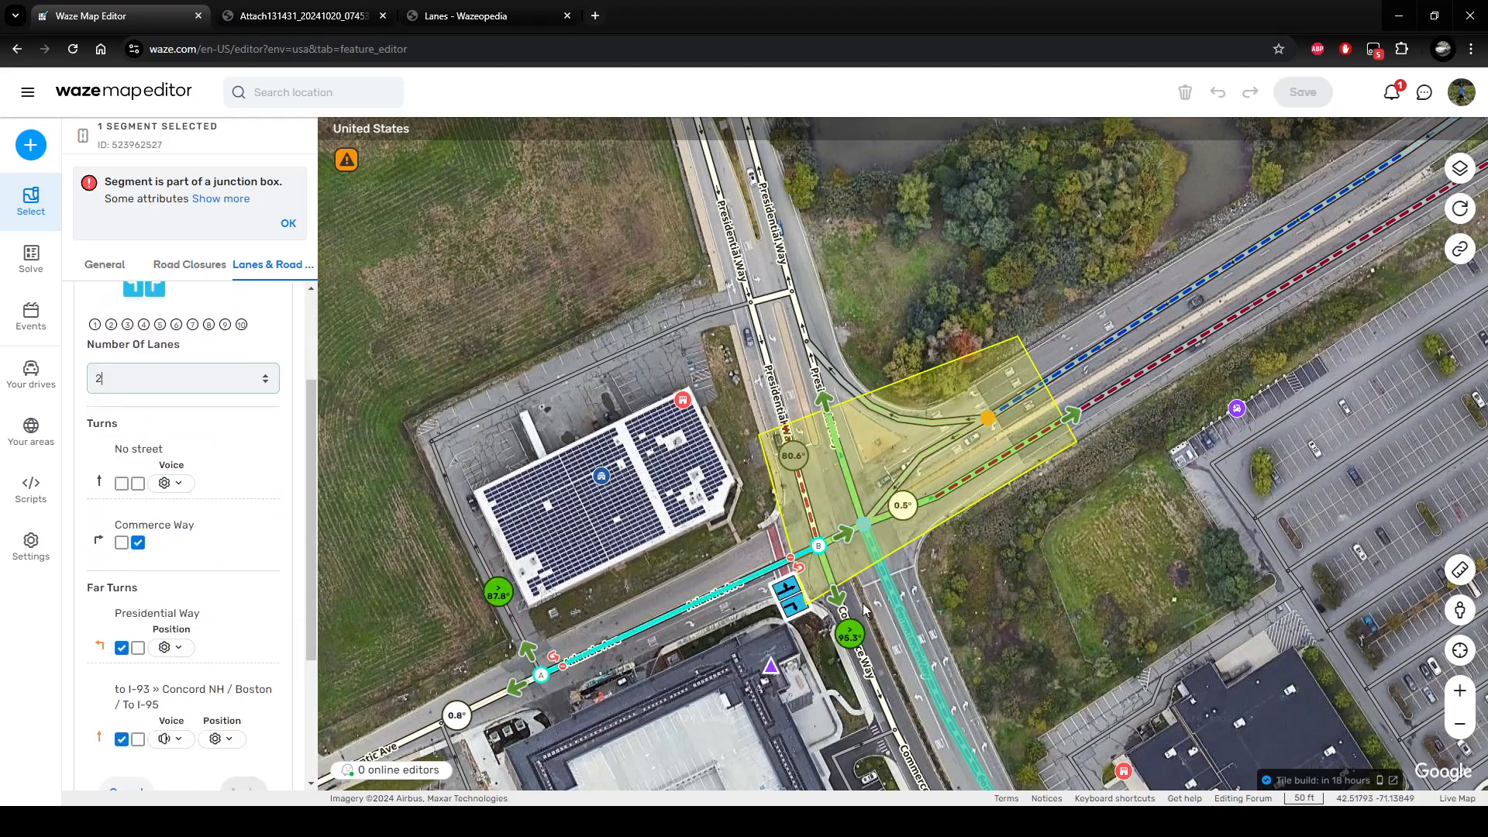
left_click(1026, 570)
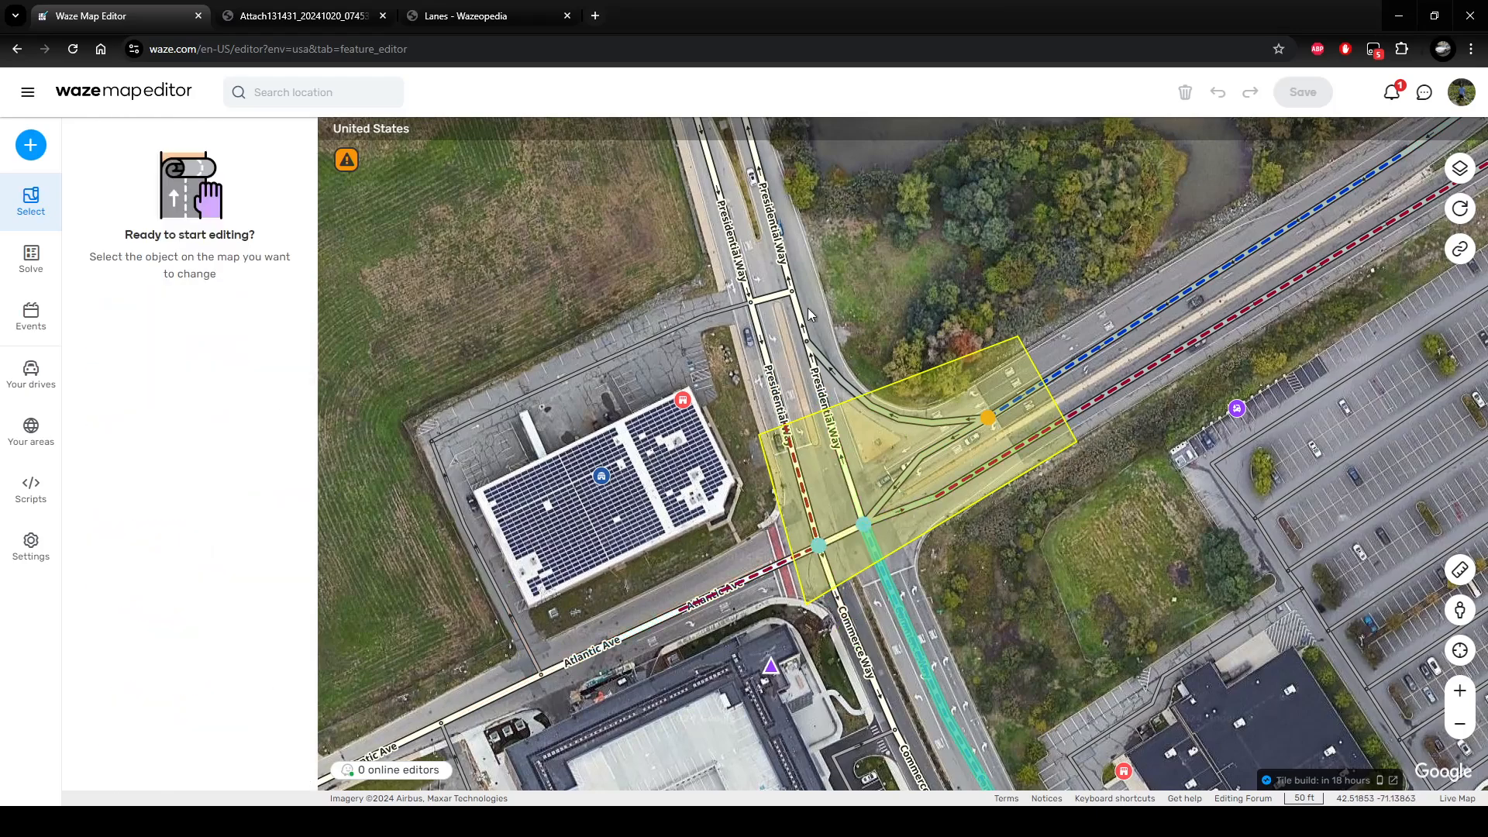
Review the lane guidance on northwestbound Commerce Way and eastbound Atlantic Ave, comparing it with the attached in-app navigation screenshot.
left_click(892, 595)
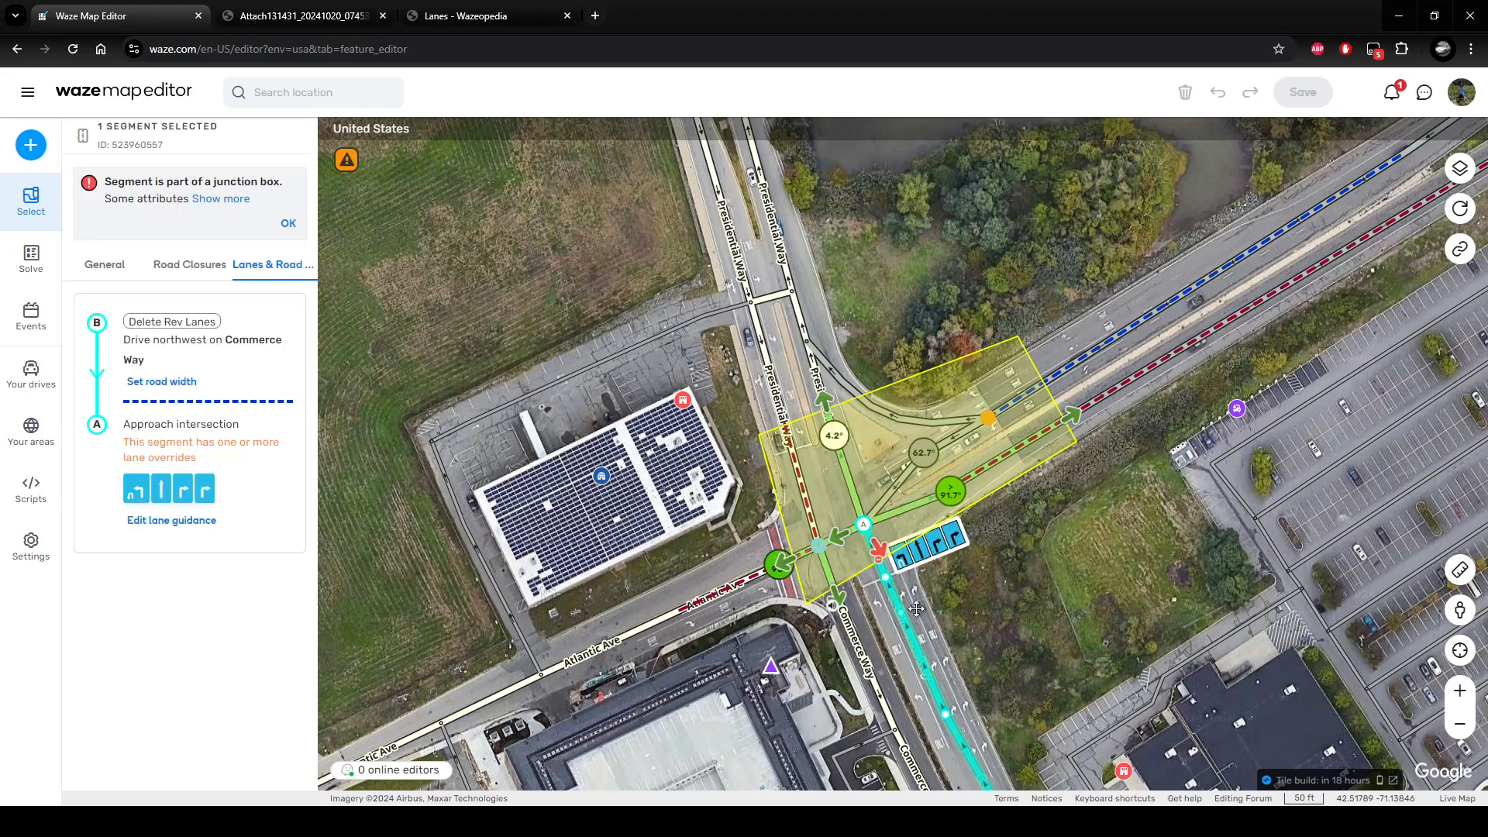
left_click(707, 604)
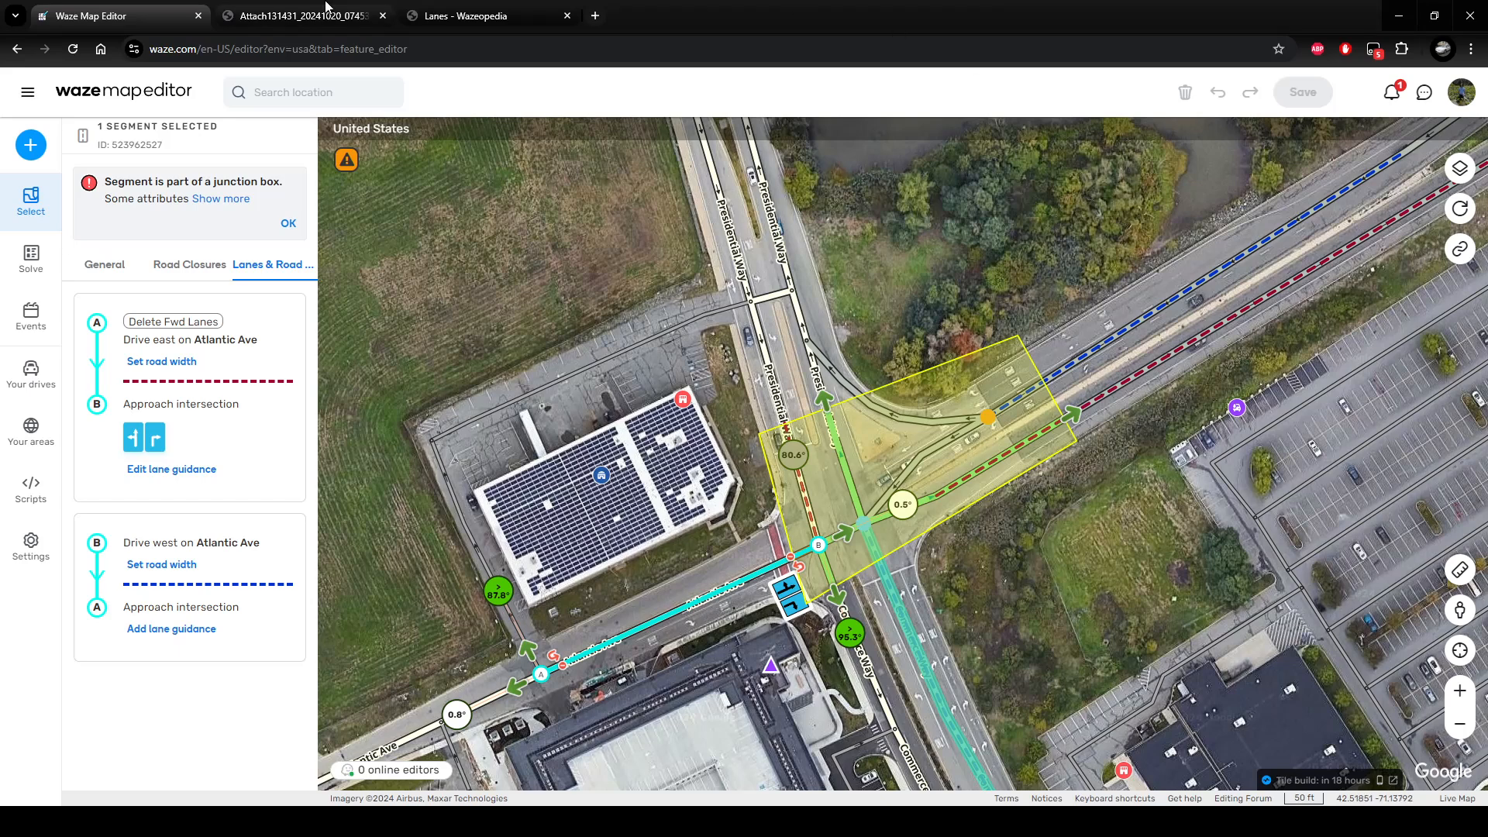
left_click(302, 16)
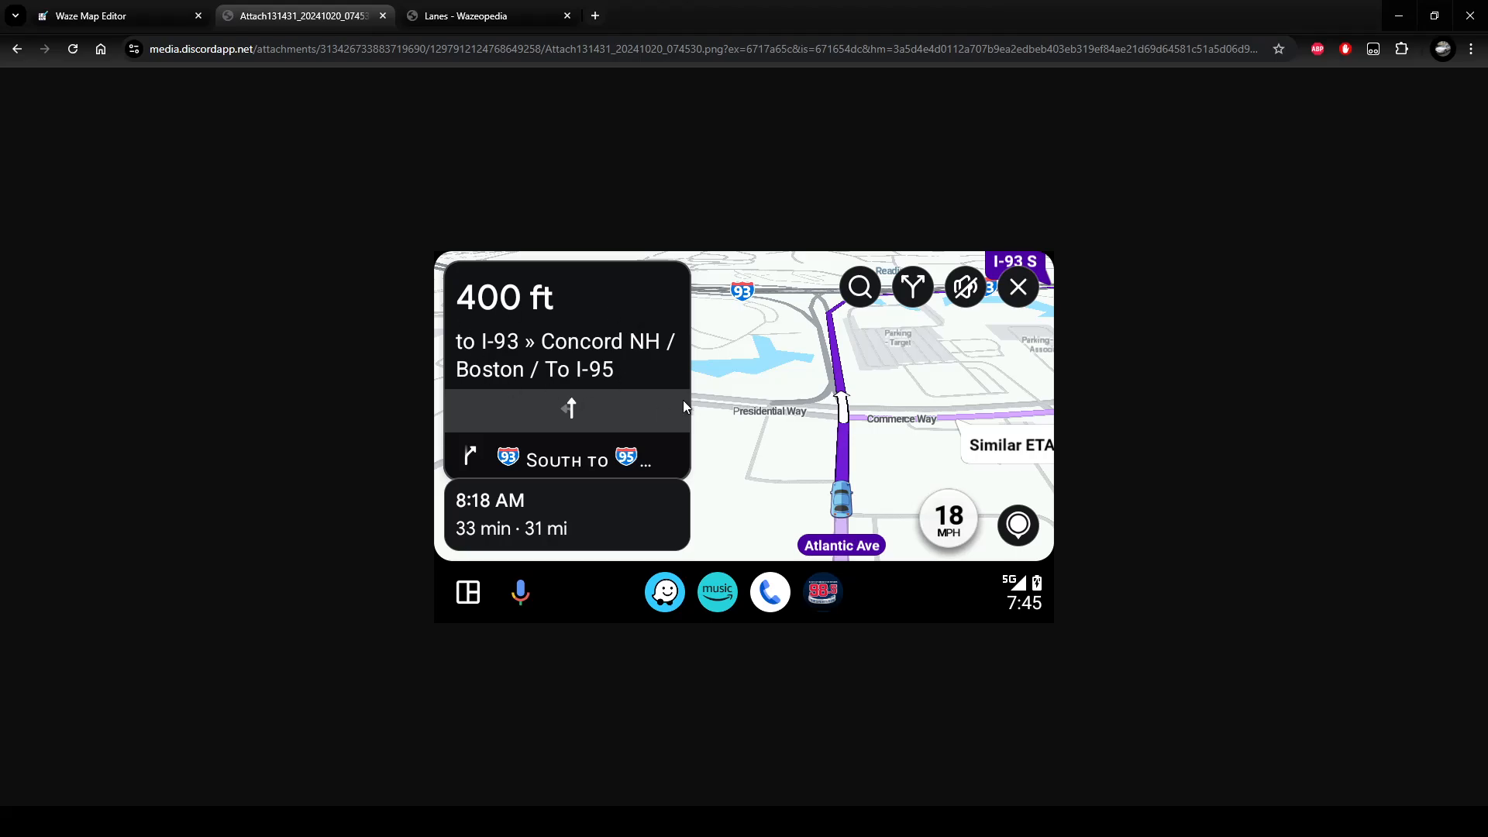
left_click(153, 16)
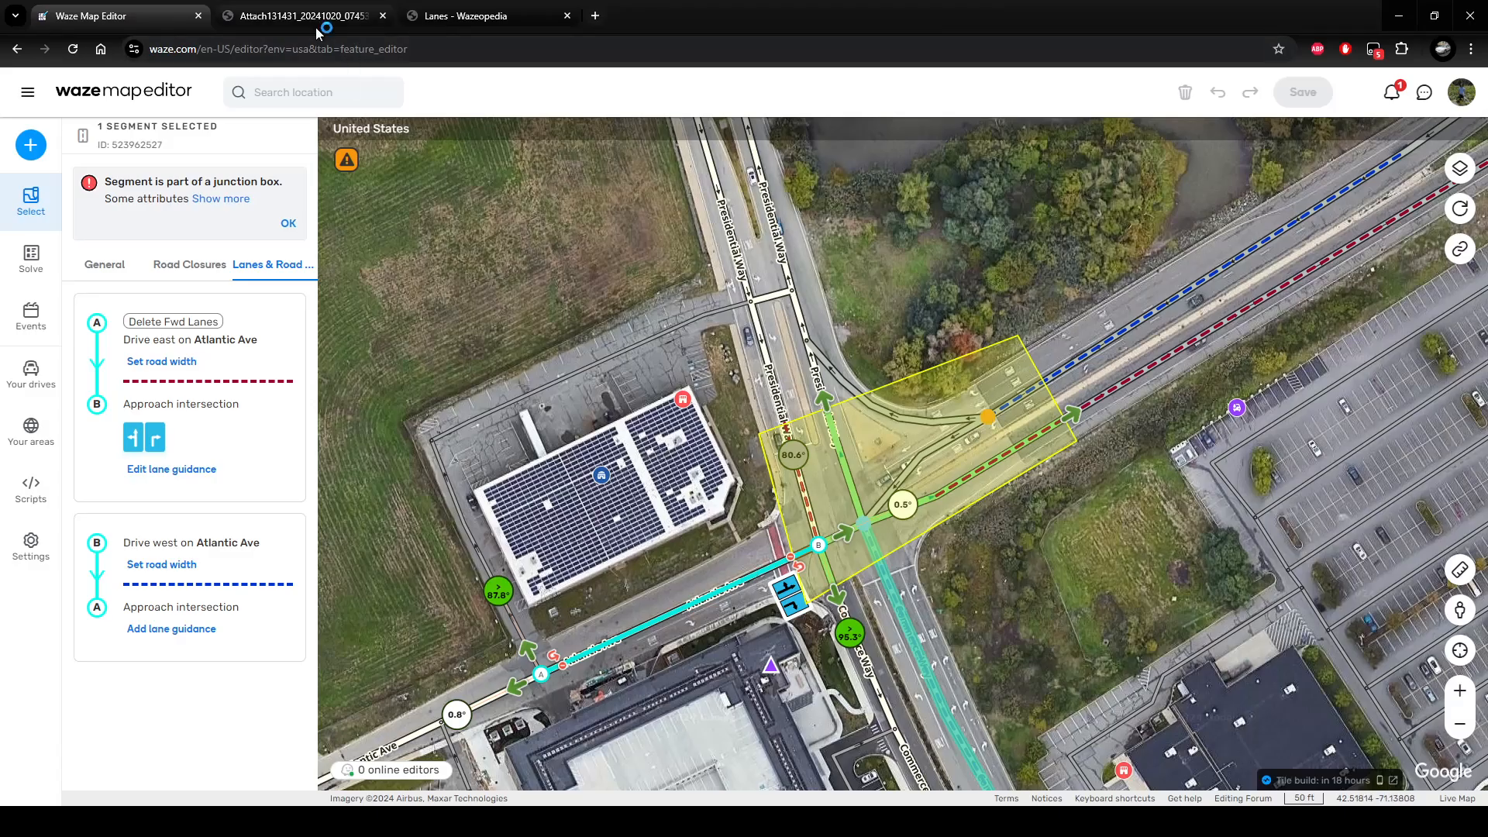
left_click_drag(883, 555, 886, 556)
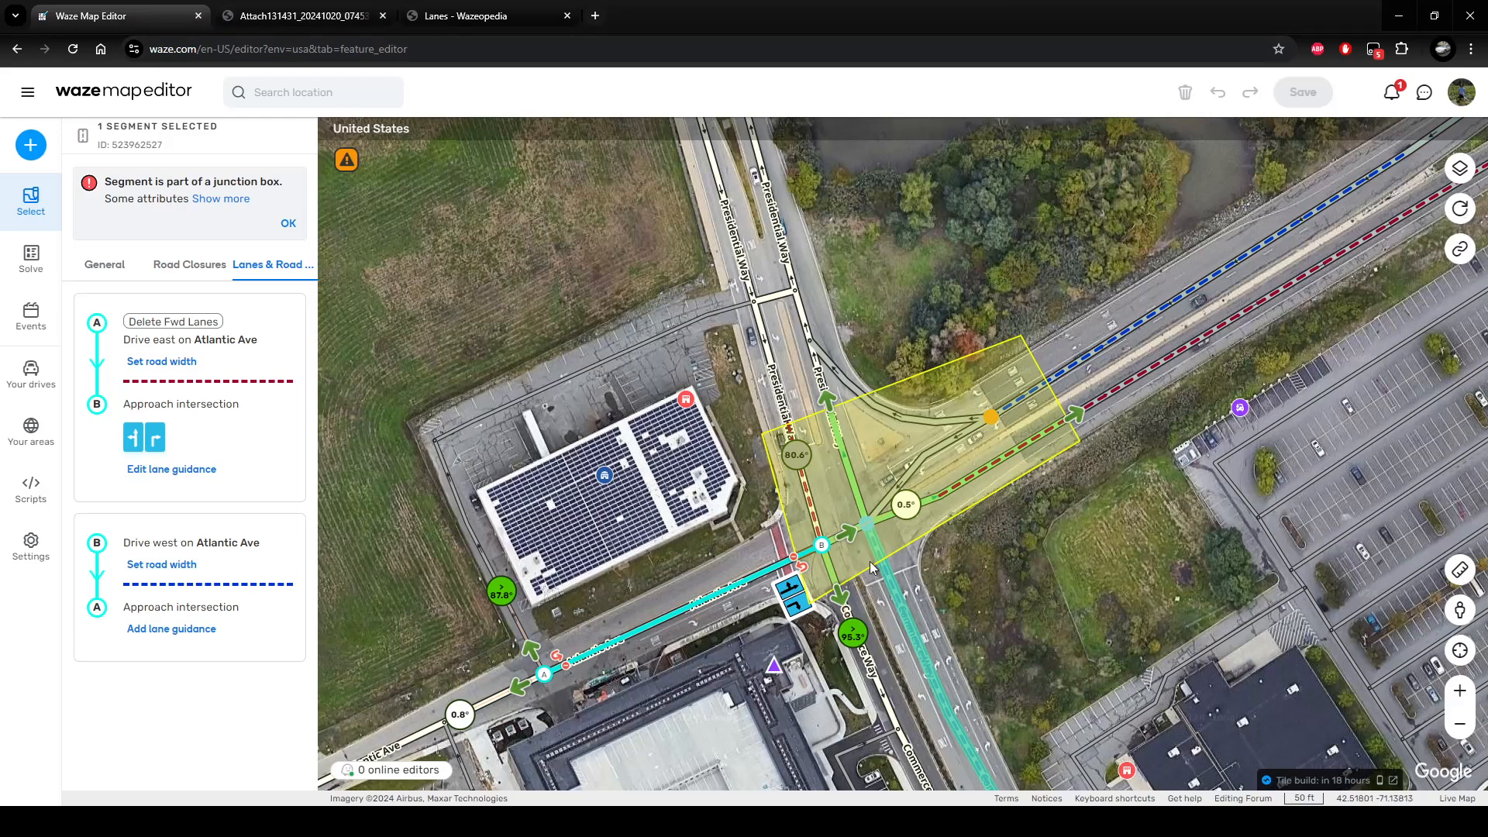
Open the turn instructions for eastbound Atlantic Ave's far turn toward I-93 and inspect the Commerce Way guide signs in Street View.
left_click(1076, 415)
mouse_move(1076, 422)
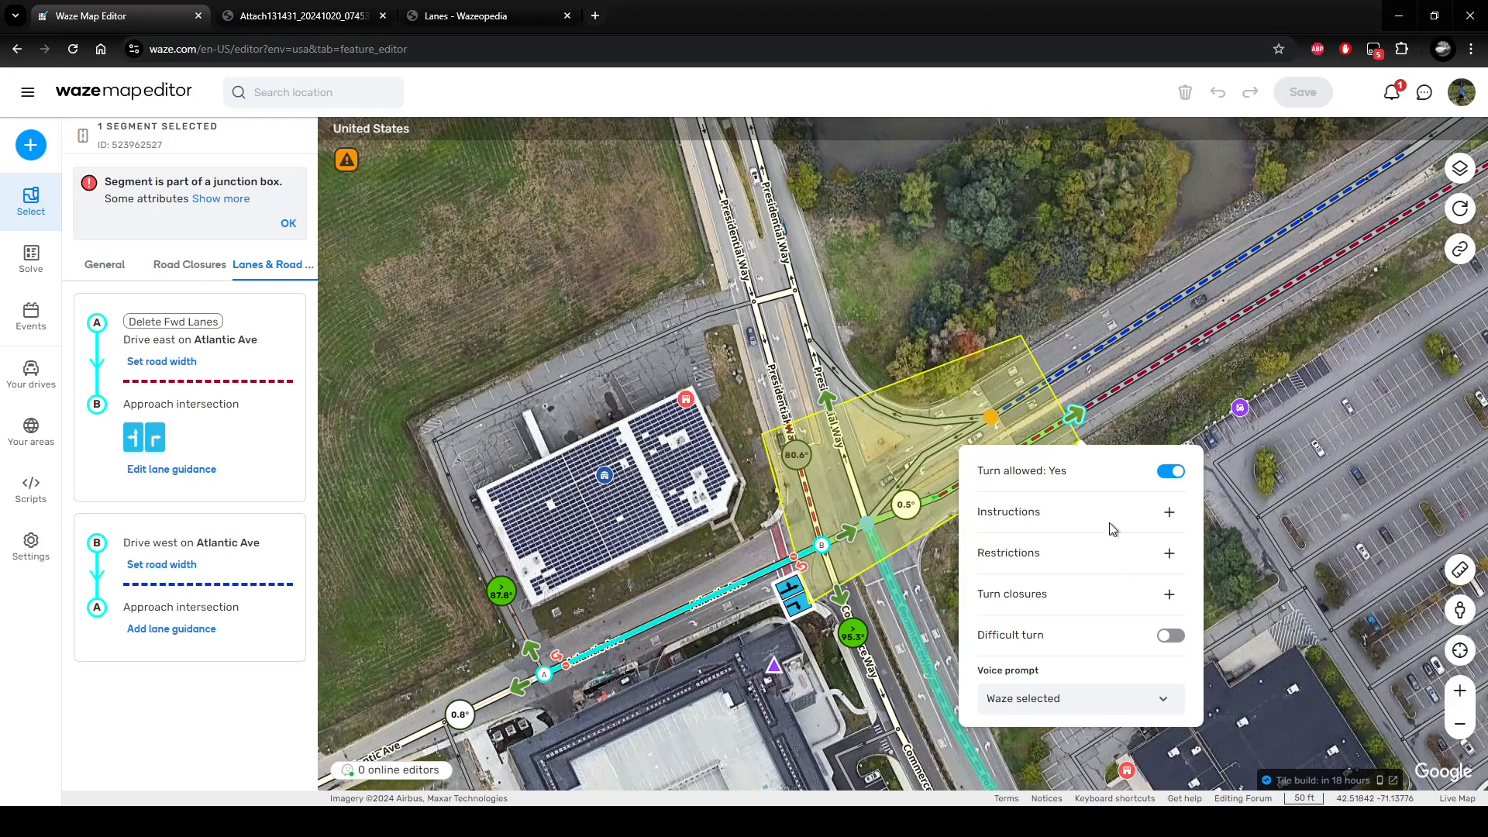
left_click(1169, 512)
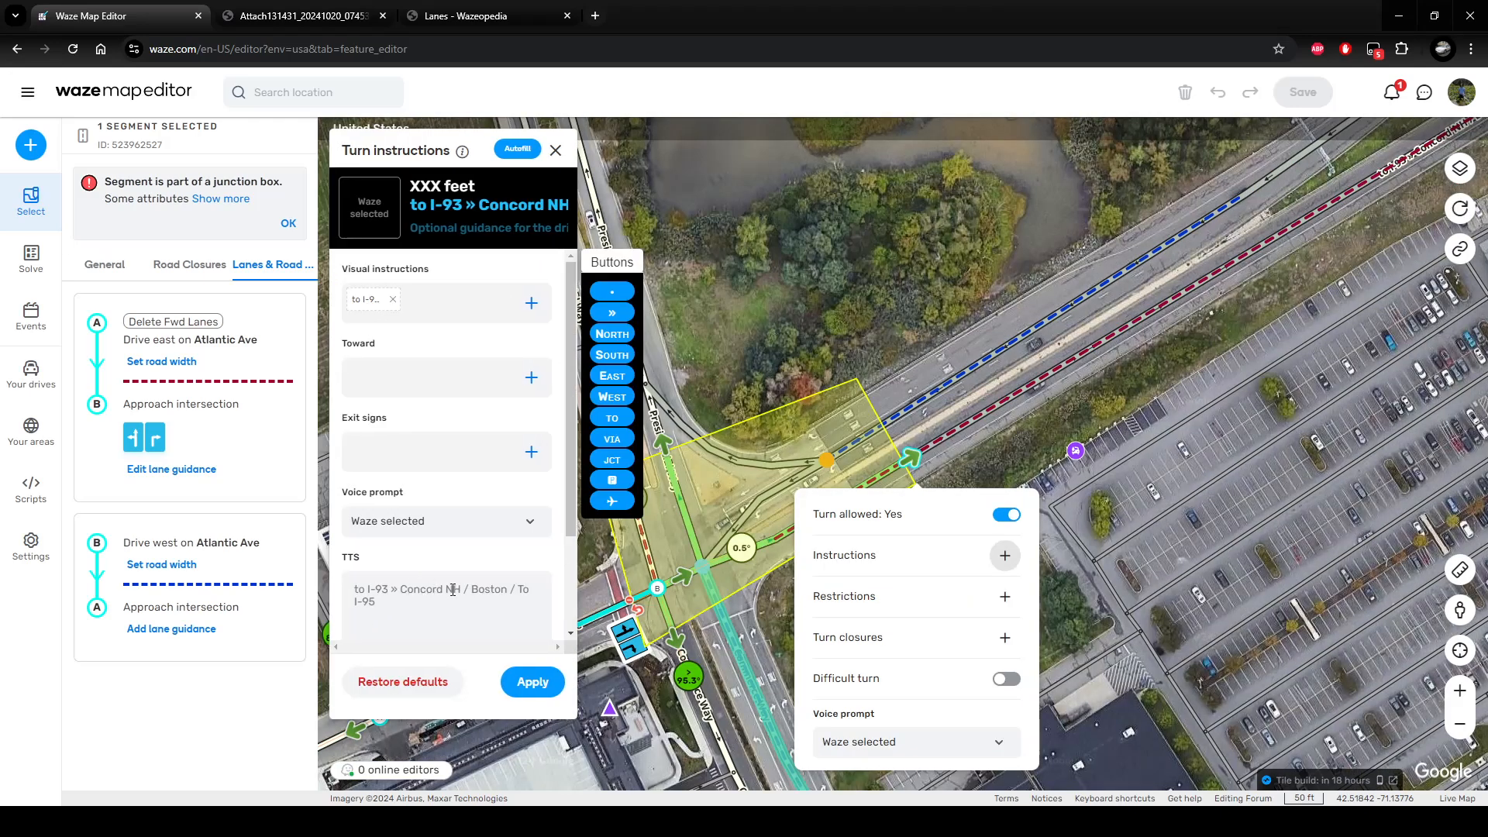
left_click_drag(1138, 573, 1218, 505)
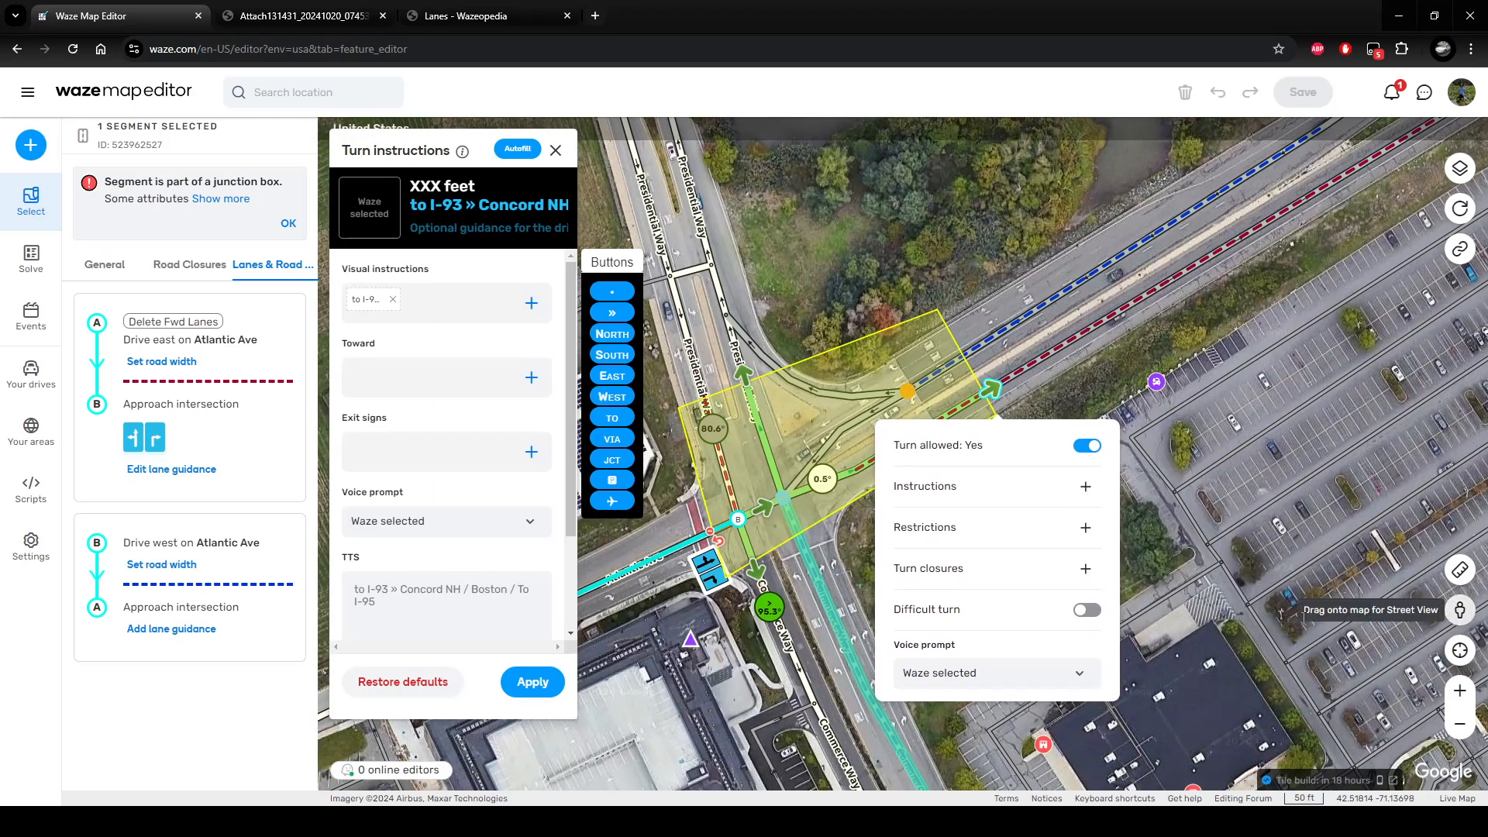
left_click_drag(1461, 614, 851, 628)
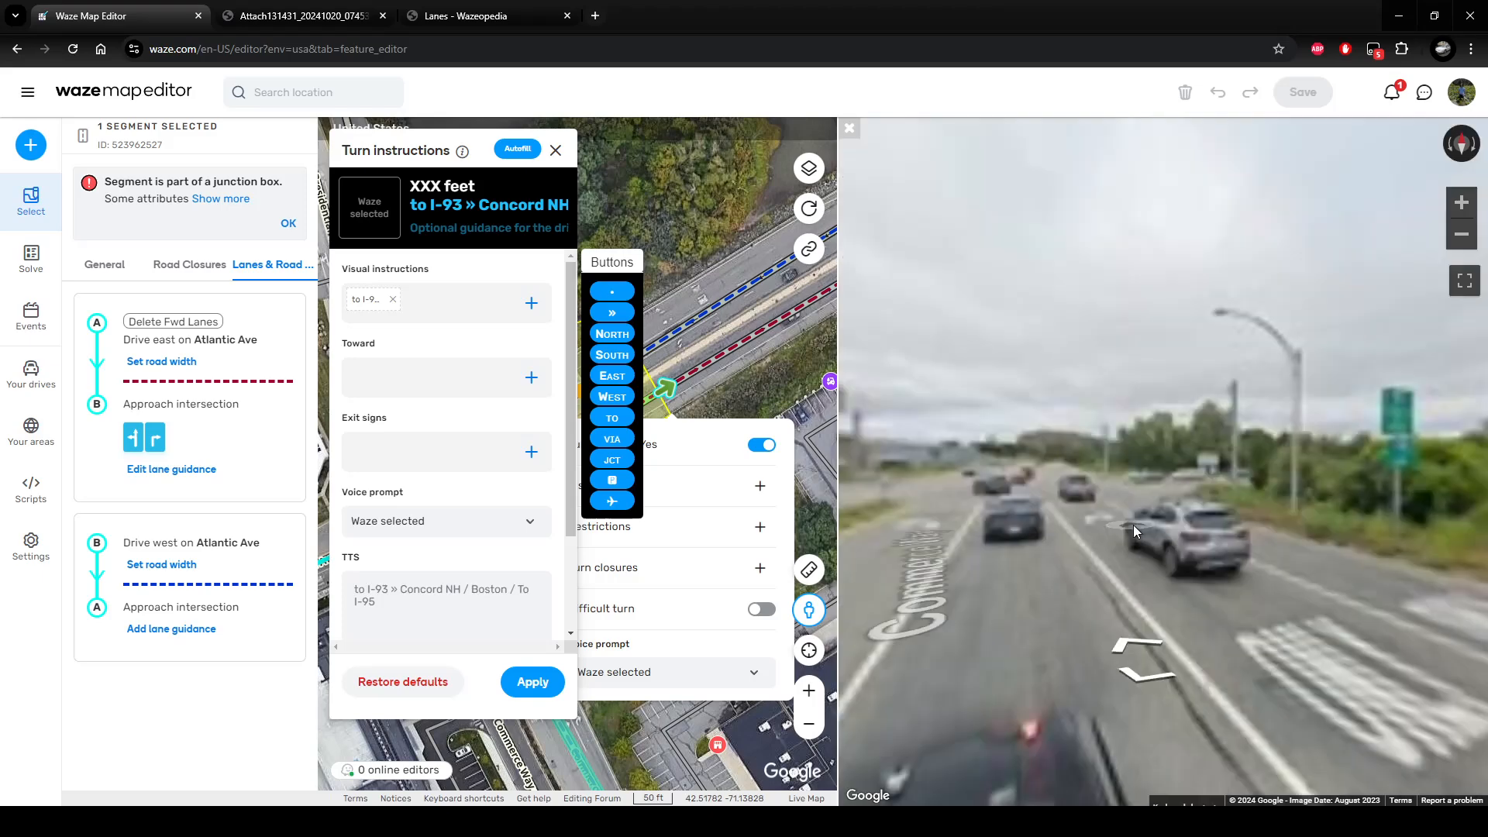
left_click(1350, 429)
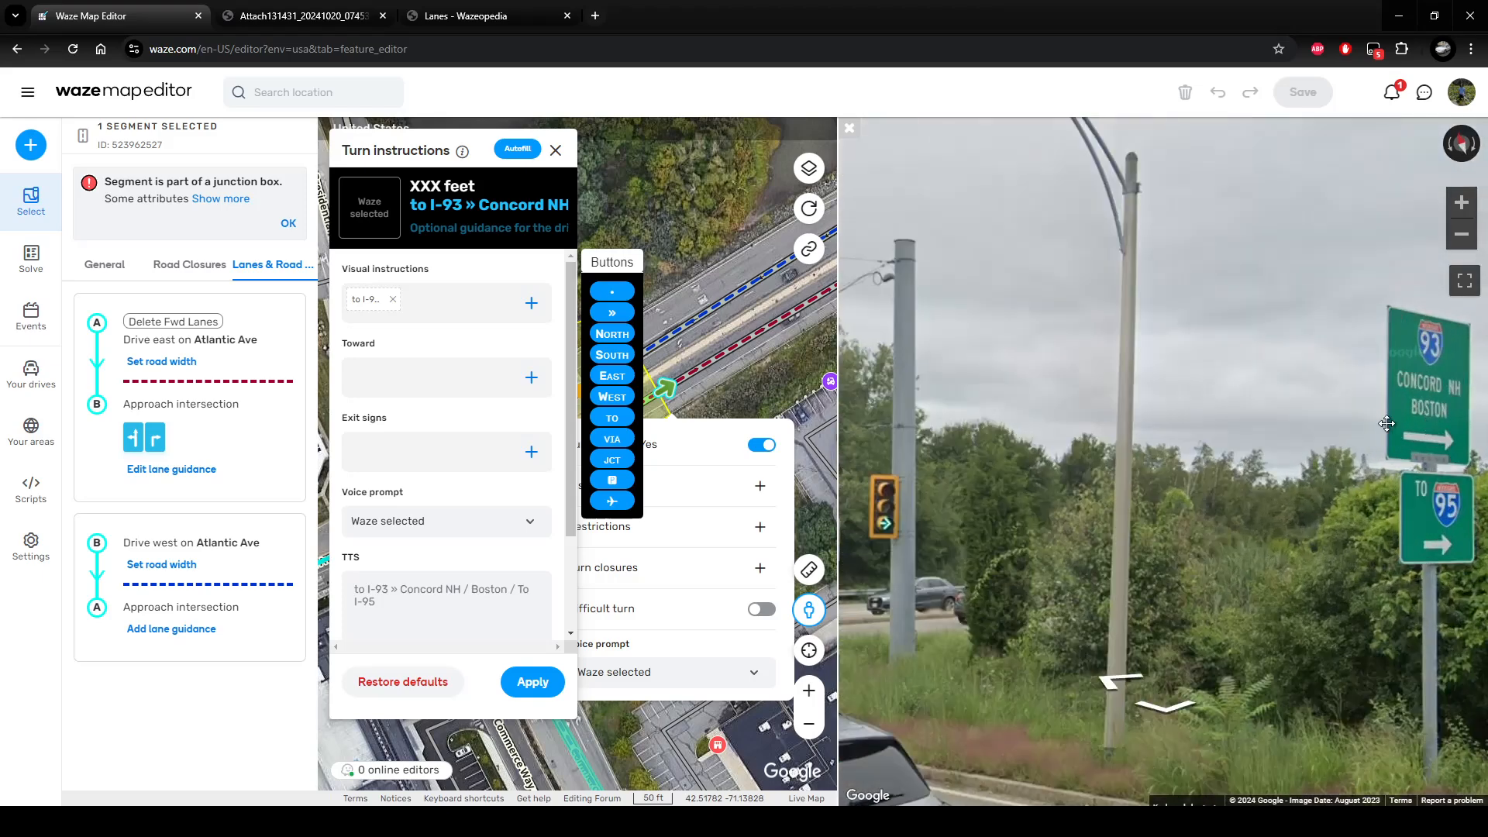
left_click(1287, 551)
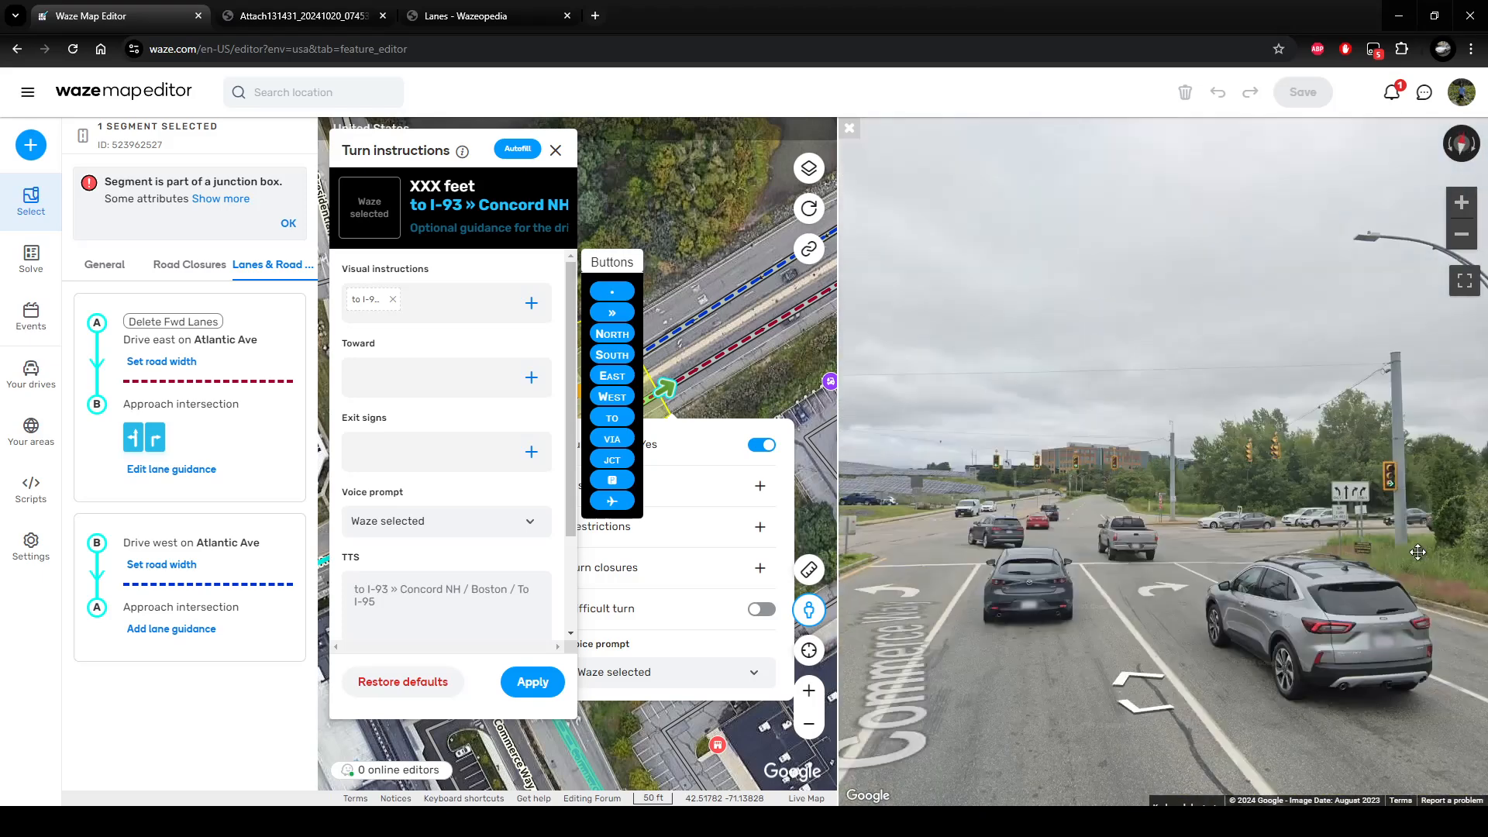
Inspect the Atlantic Ave approach to the intersection in Street View, including its signals and signs, and close Street View.
left_click_drag(905, 551, 1075, 541)
left_click_drag(840, 515, 849, 515)
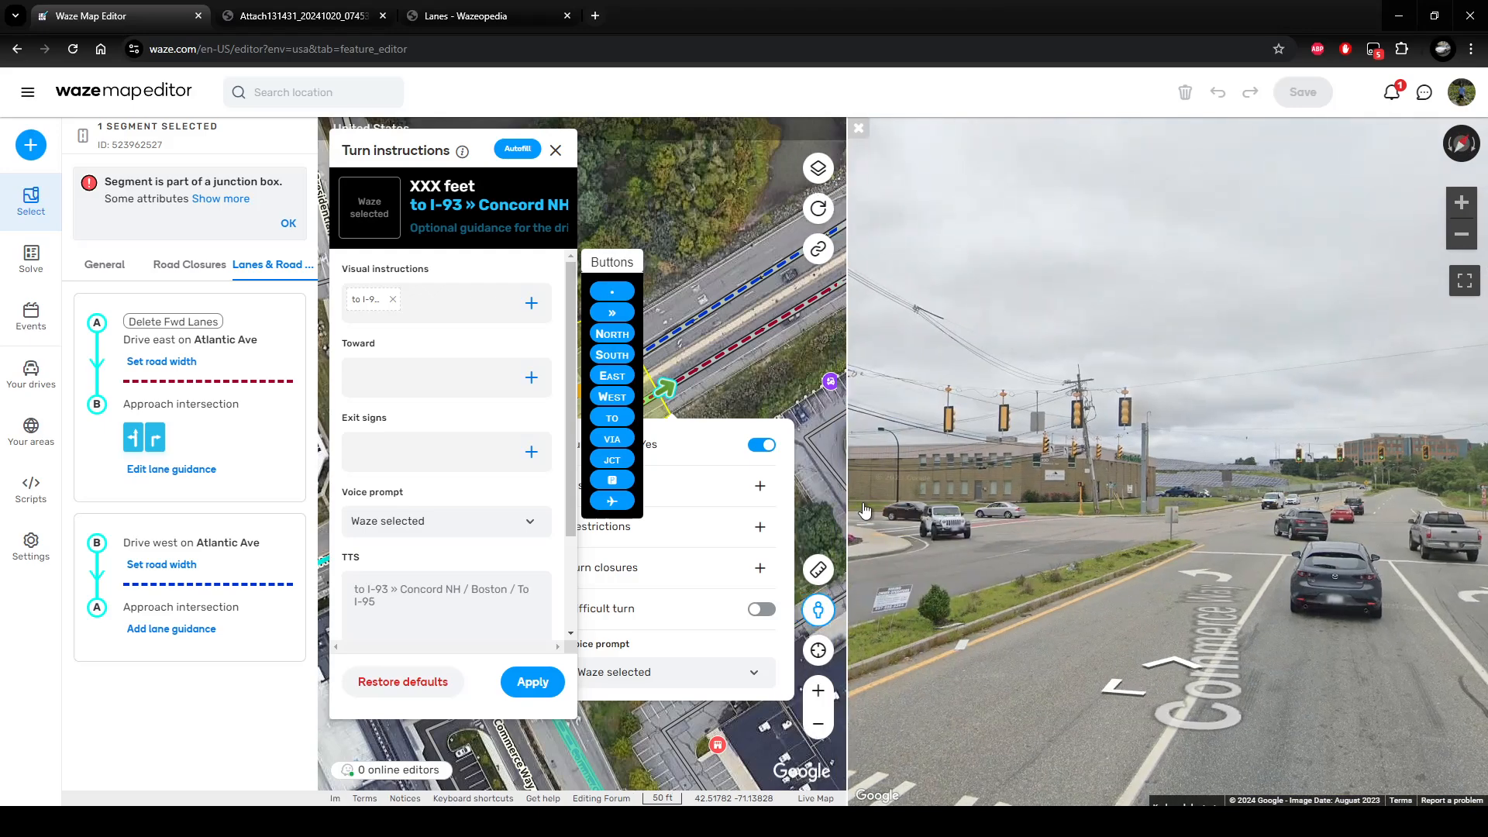
left_click(894, 519)
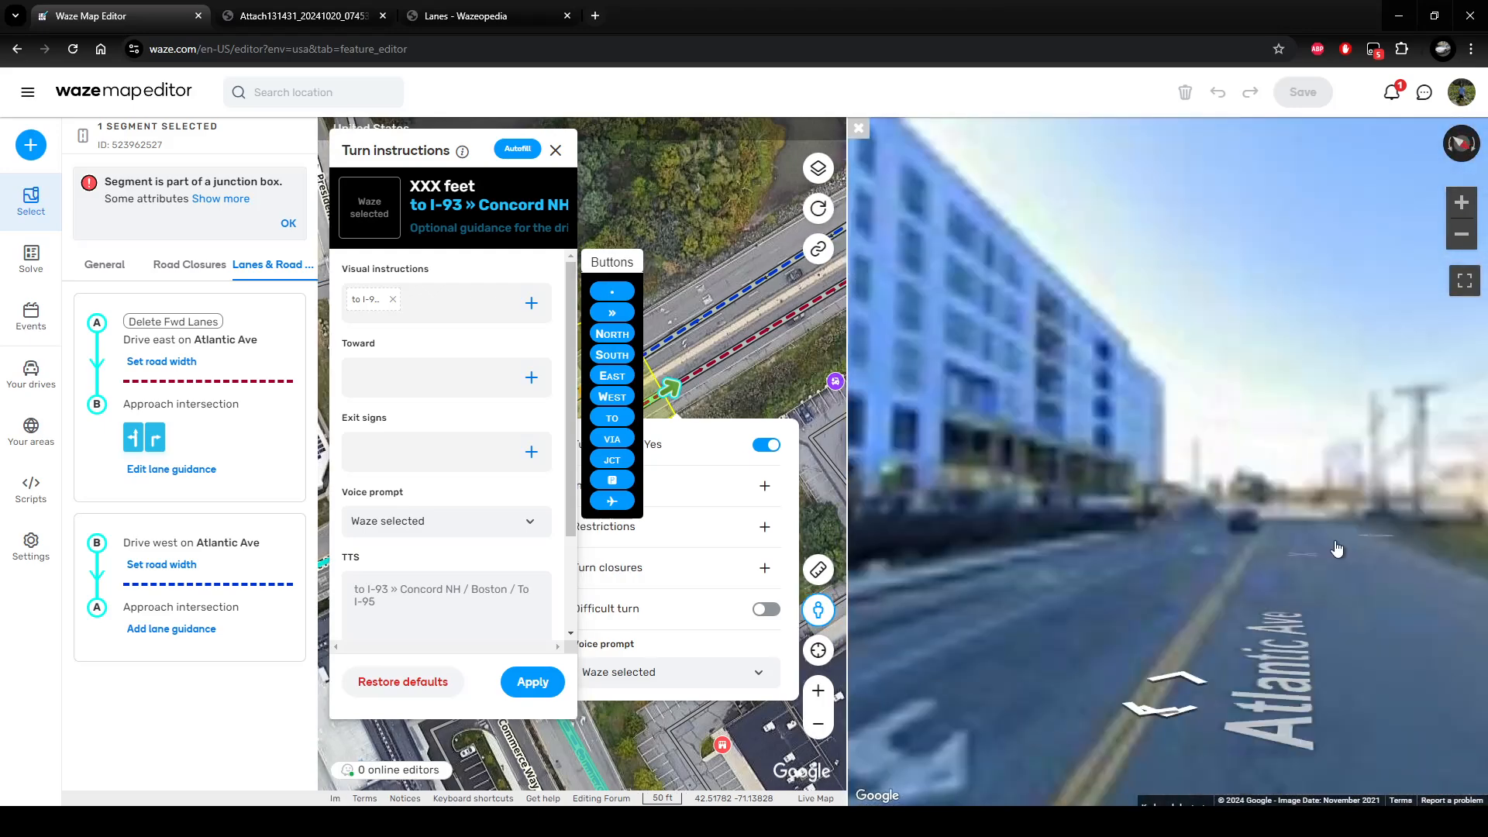
left_click(1240, 558)
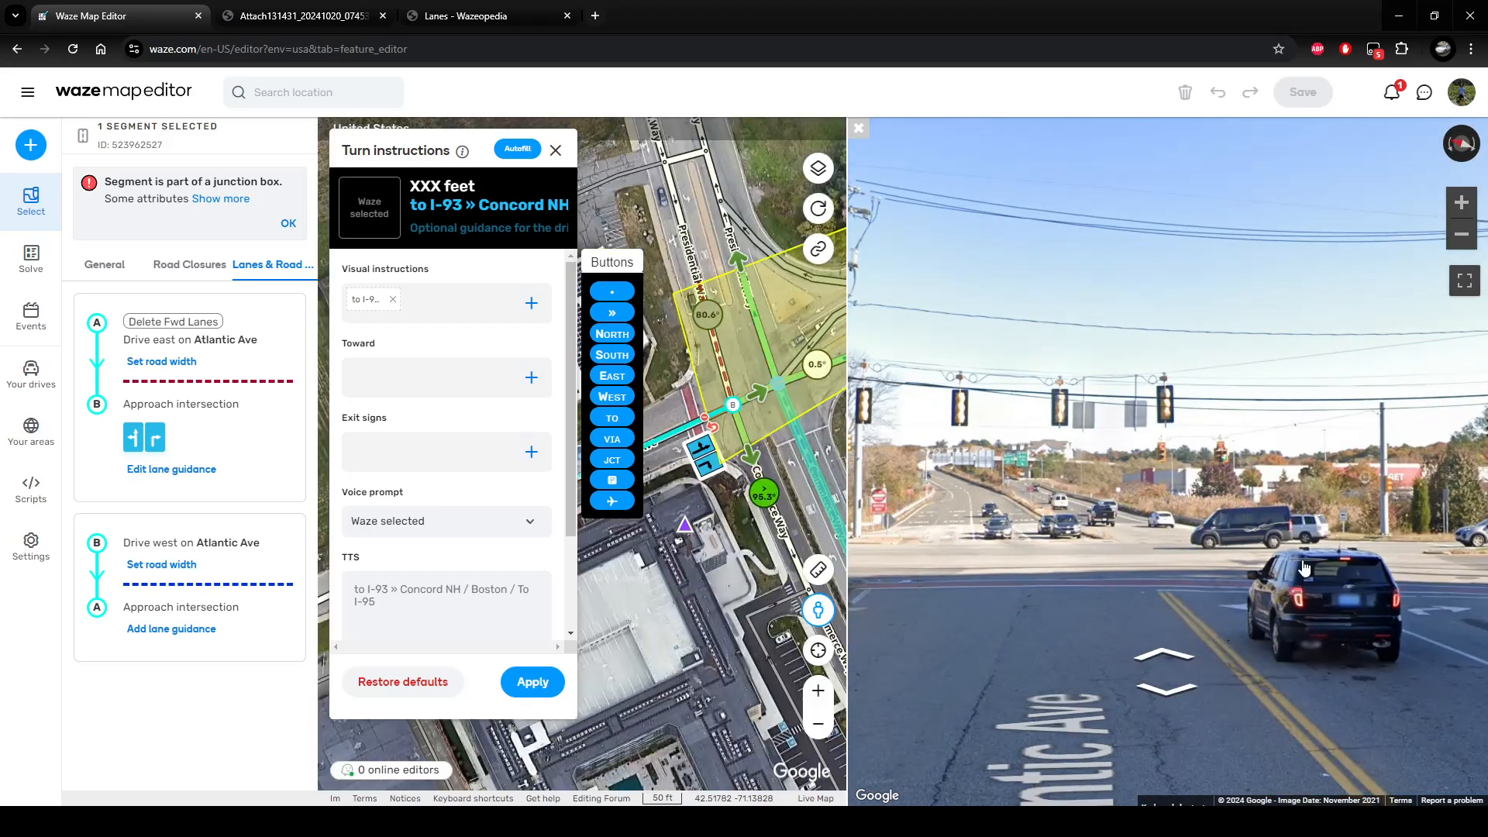
left_click(948, 562)
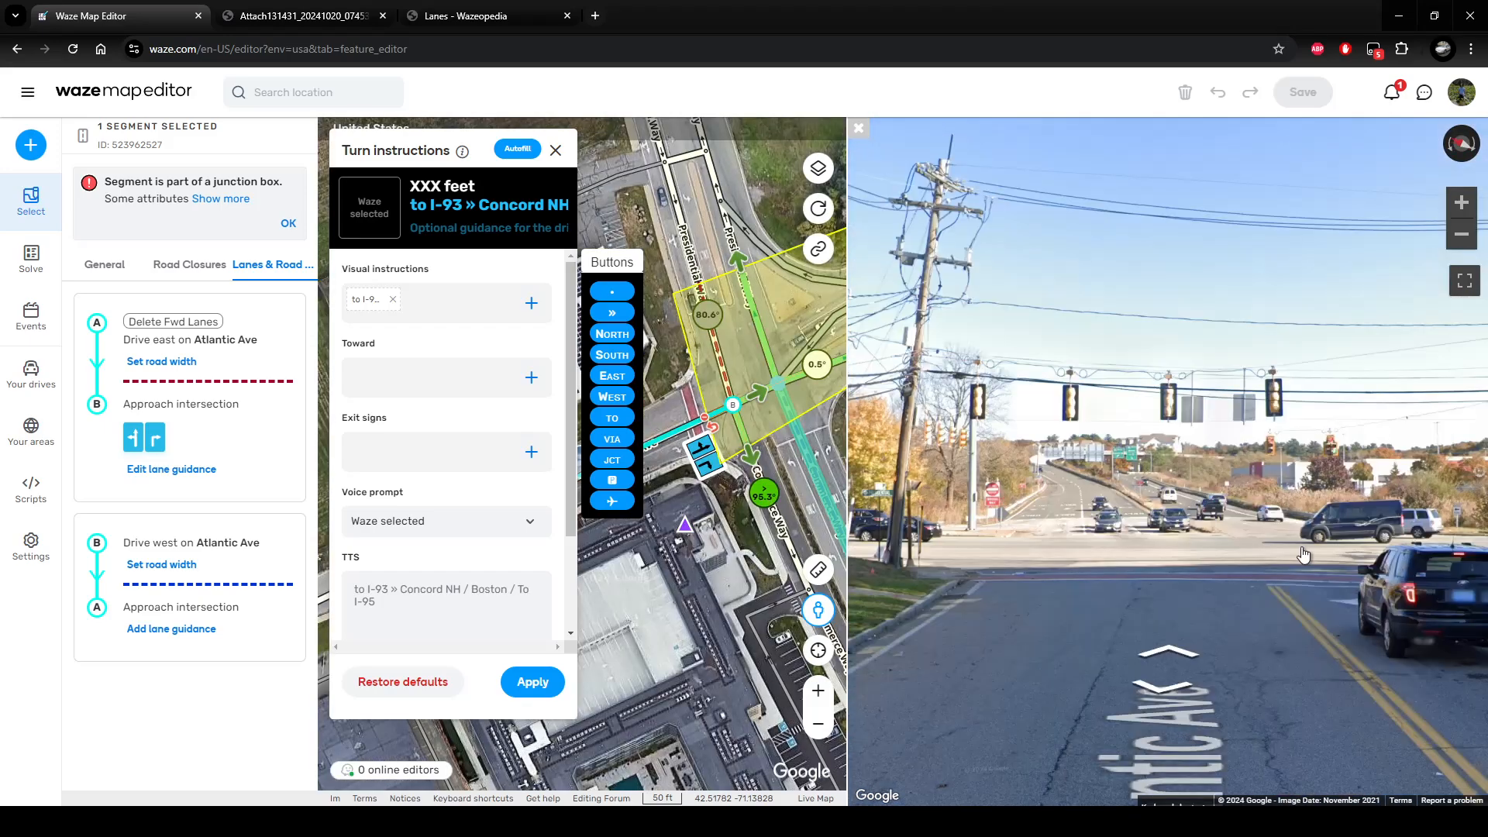
left_click(859, 128)
left_click(393, 299)
left_click(1268, 411)
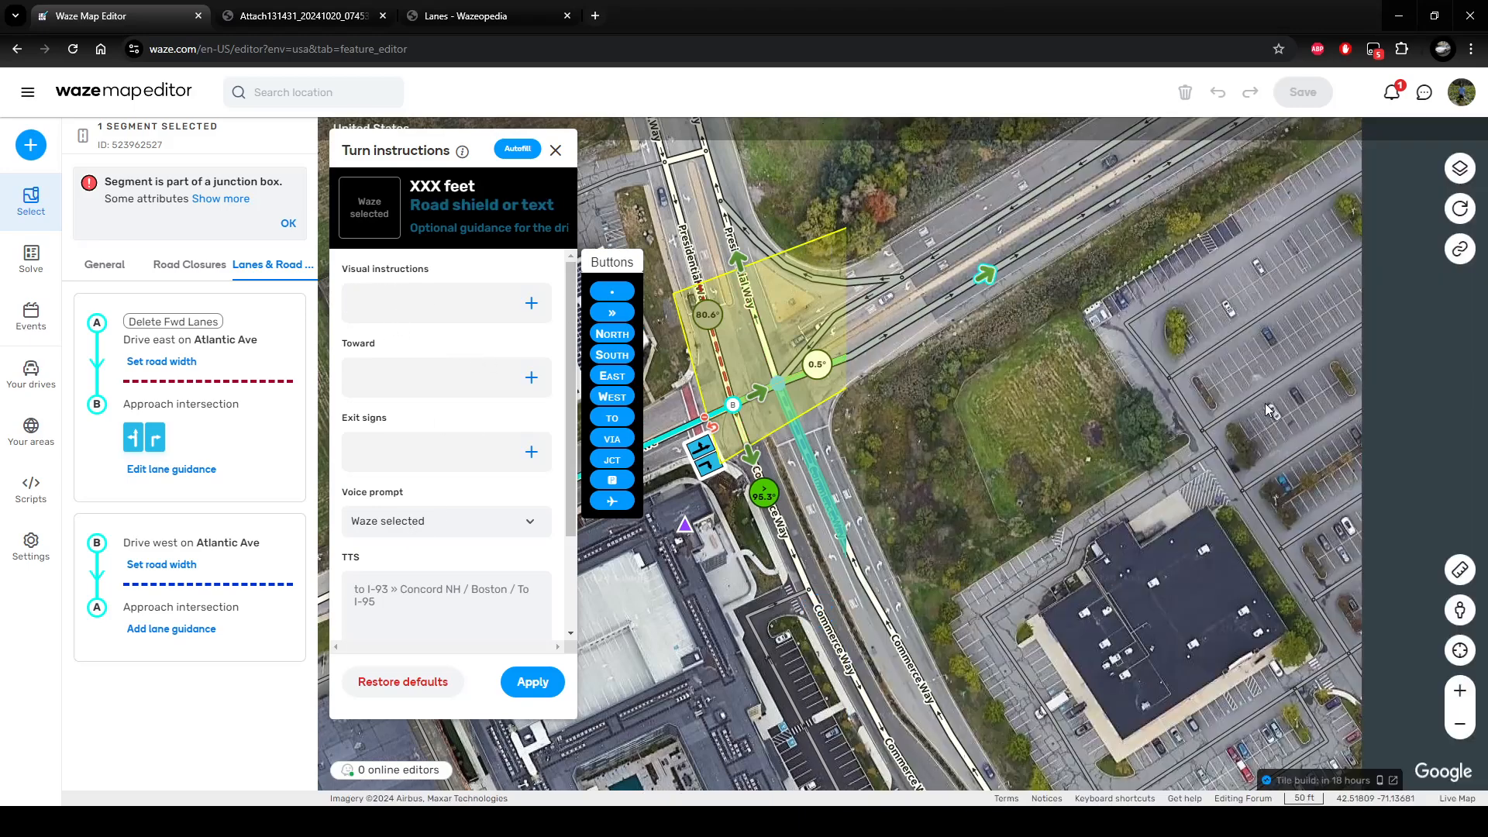
scroll(1239, 417, "down", 1)
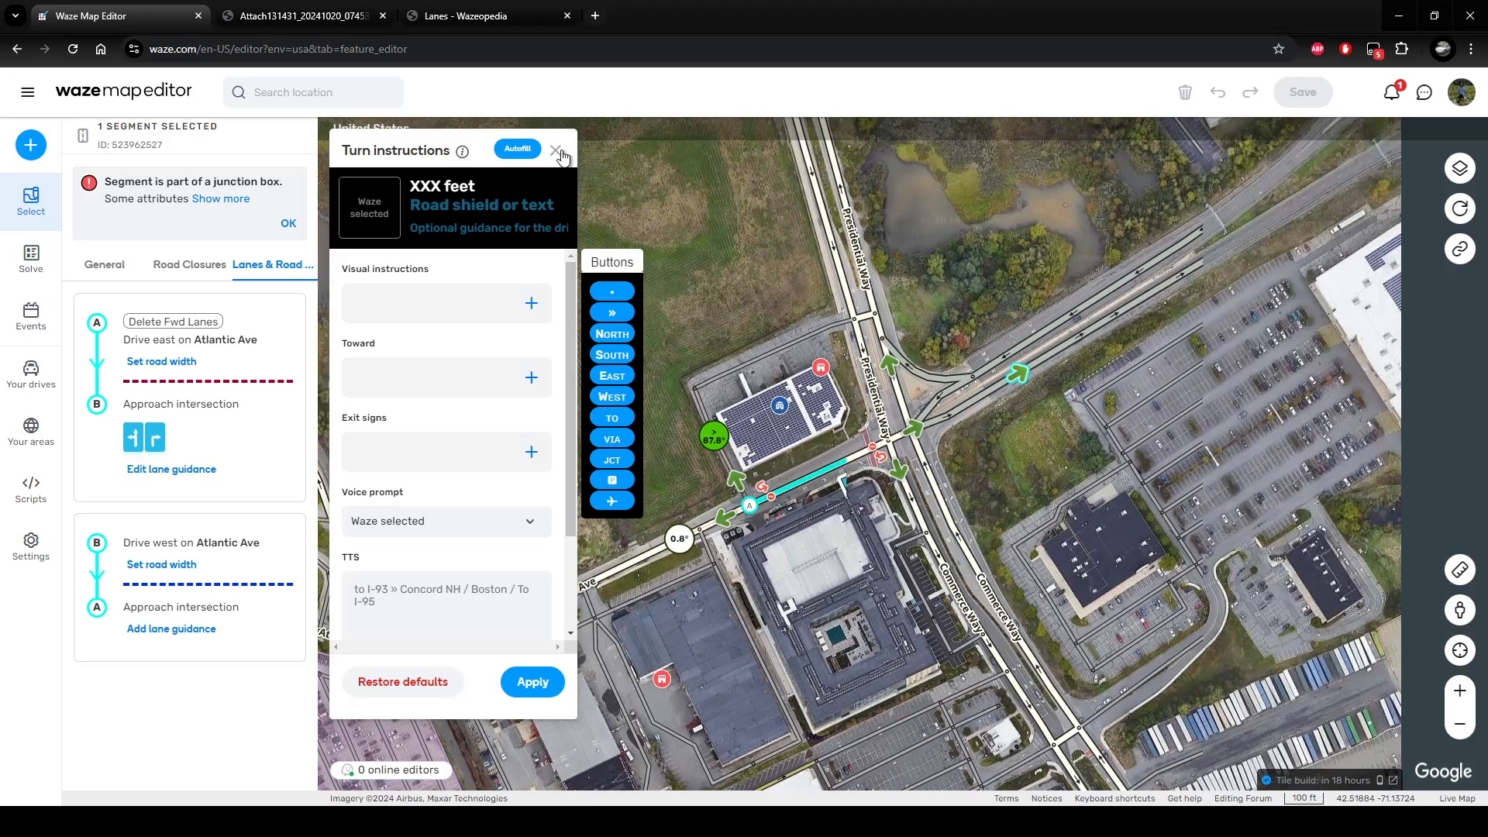
left_click(556, 150)
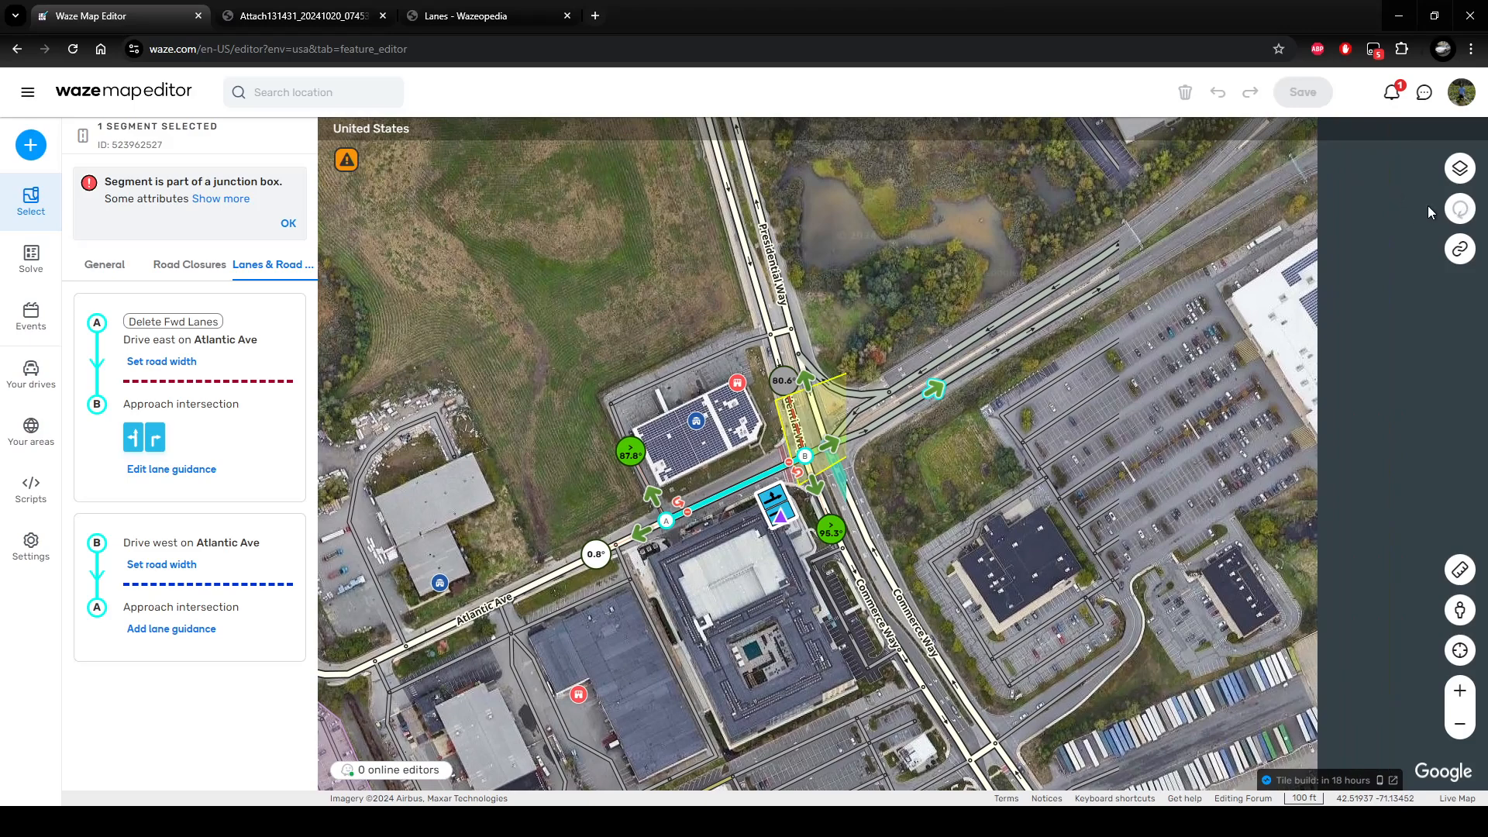
Refresh the map data and reload the editor from waze.com/editor.
left_click(1460, 209)
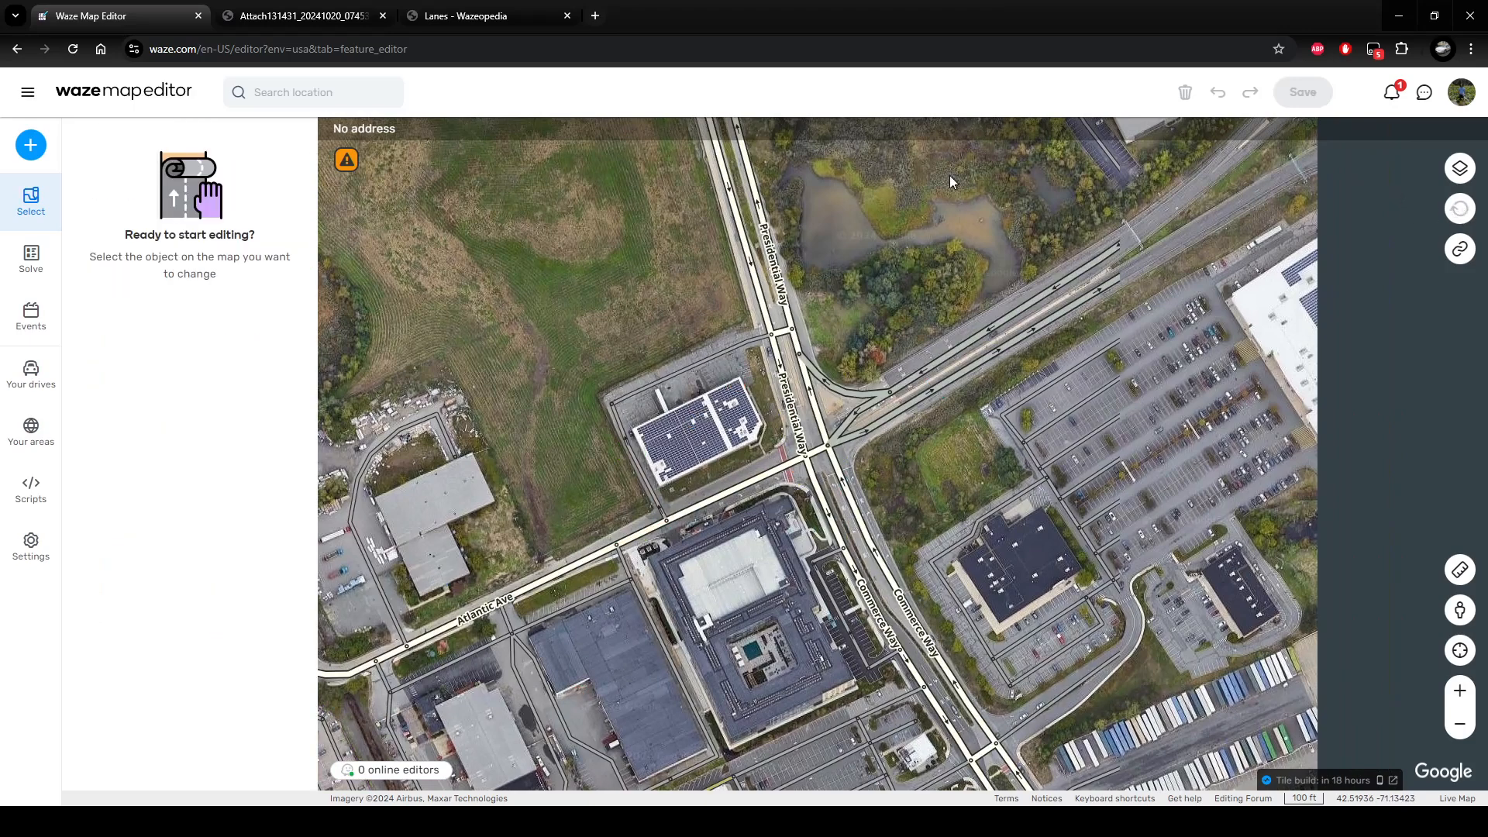
left_click(663, 39)
left_click(587, 34)
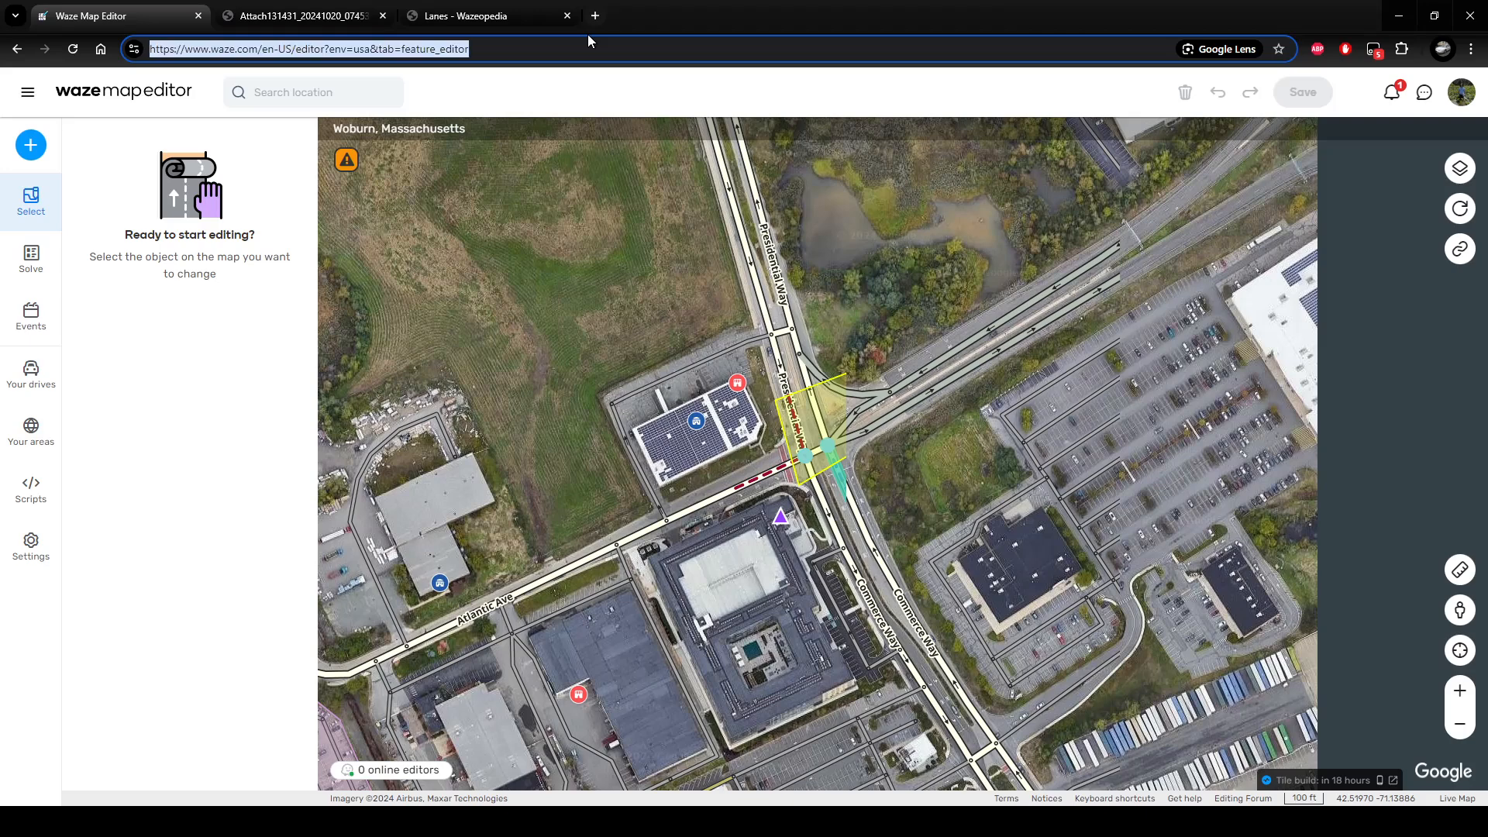
type("waze.com/editor")
key("Return")
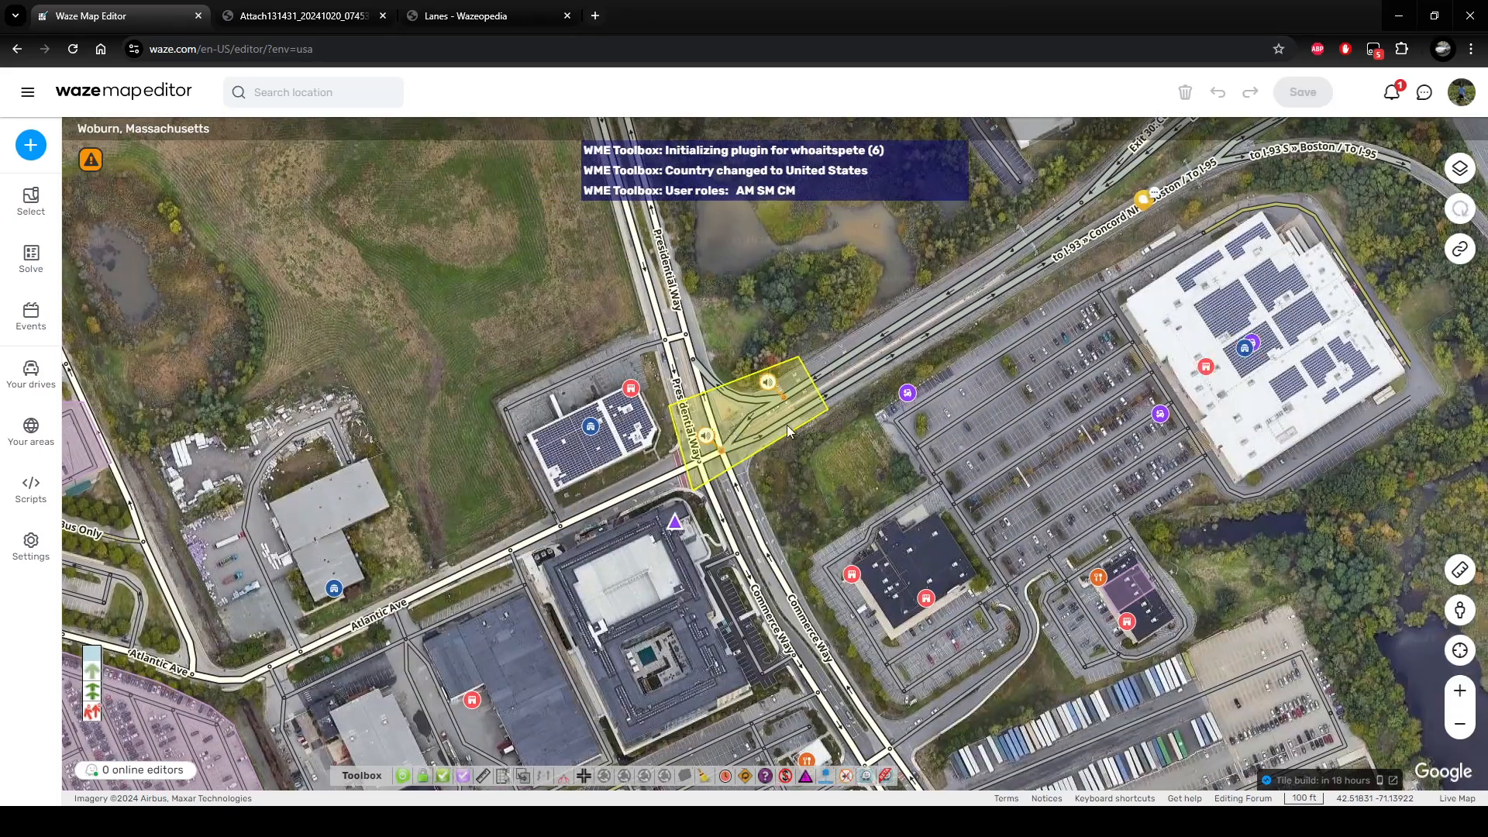
Replace the text visual instruction on eastbound Atlantic Ave's far turn with the I-93 shield, leaving its direction blank.
scroll(718, 476, "up", 1)
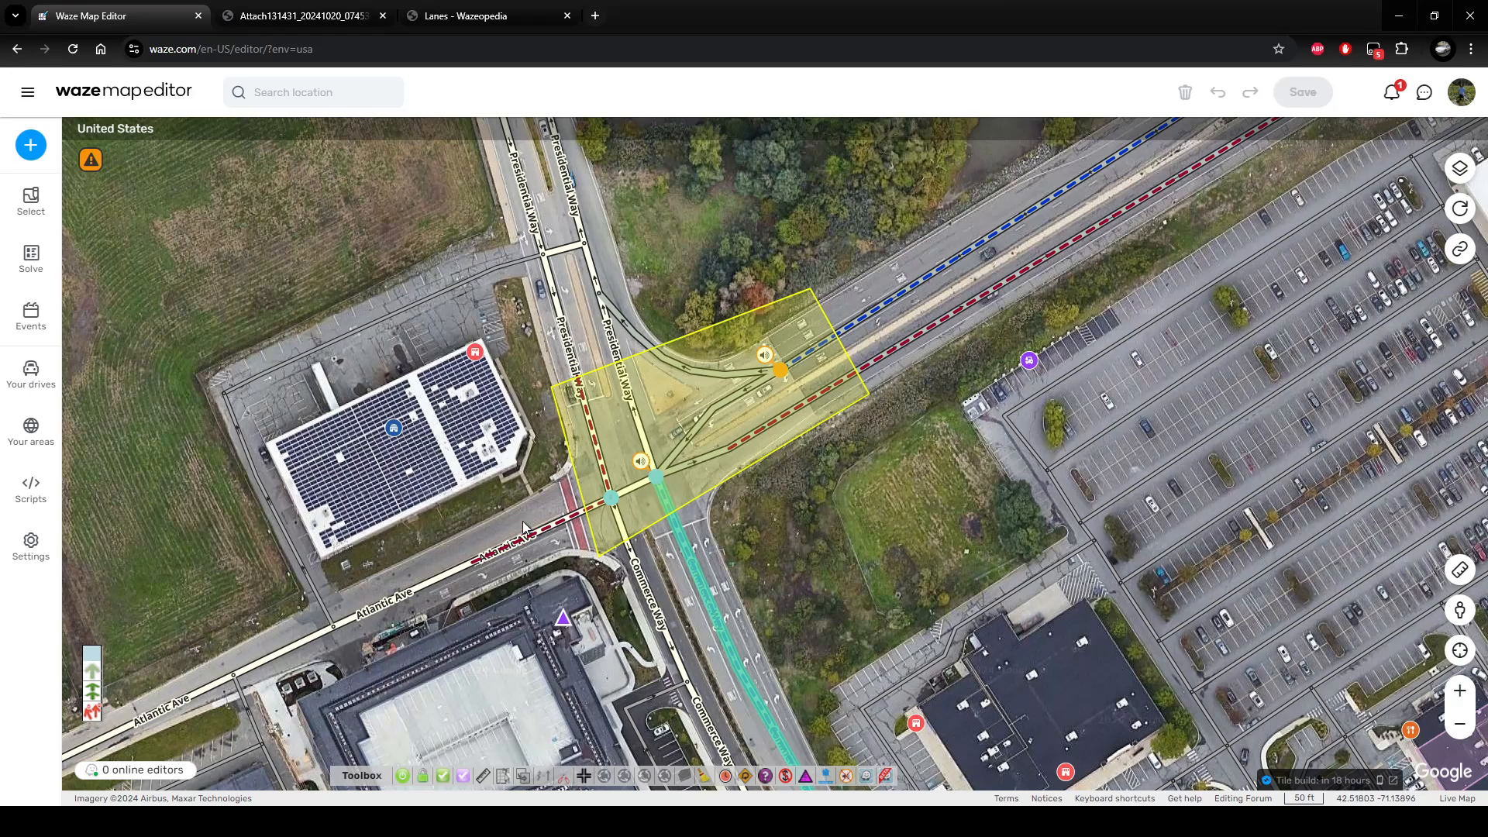
left_click(526, 530)
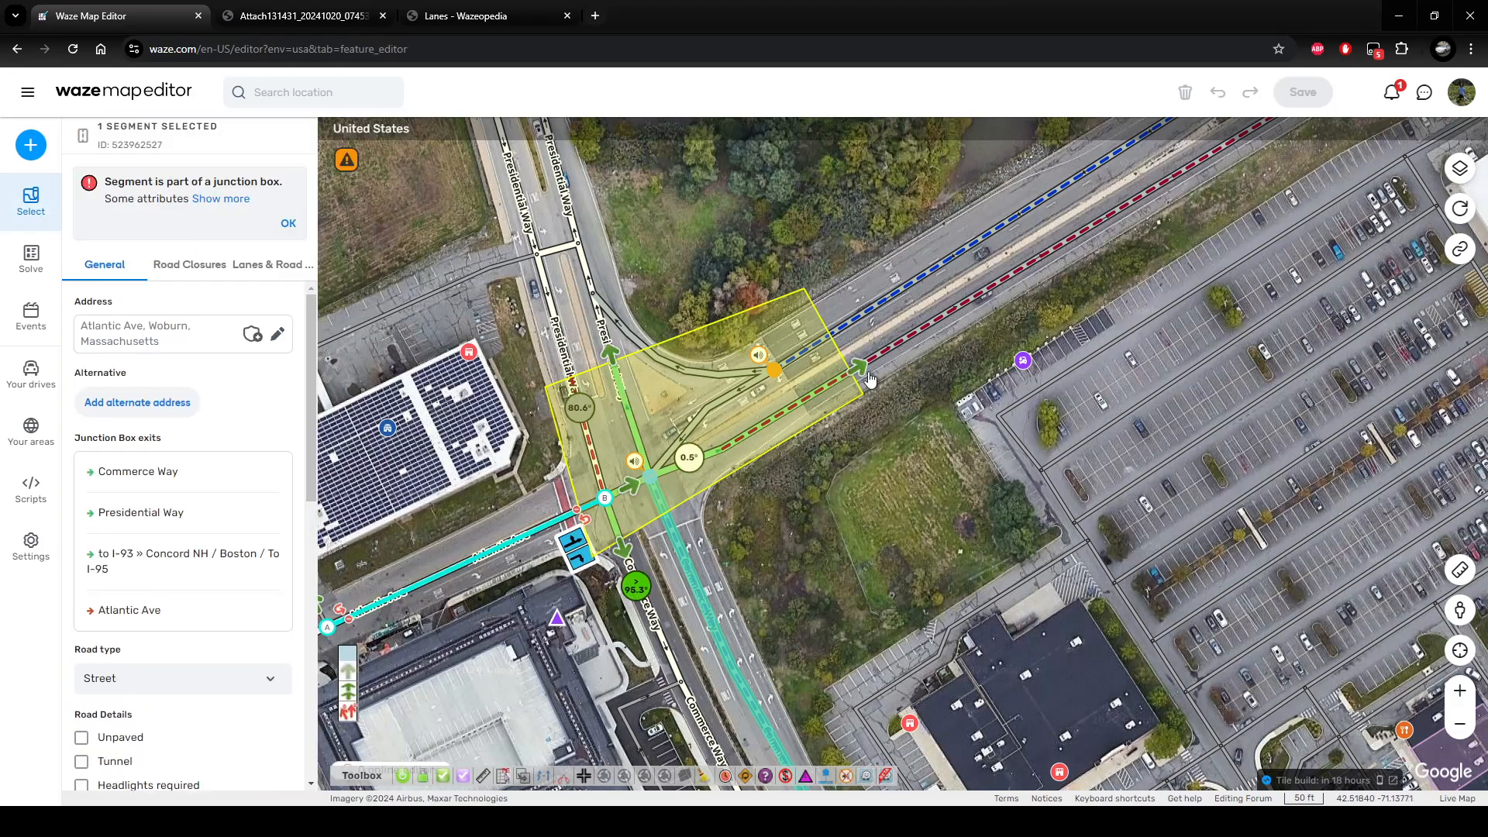
mouse_move(869, 379)
left_click(952, 463)
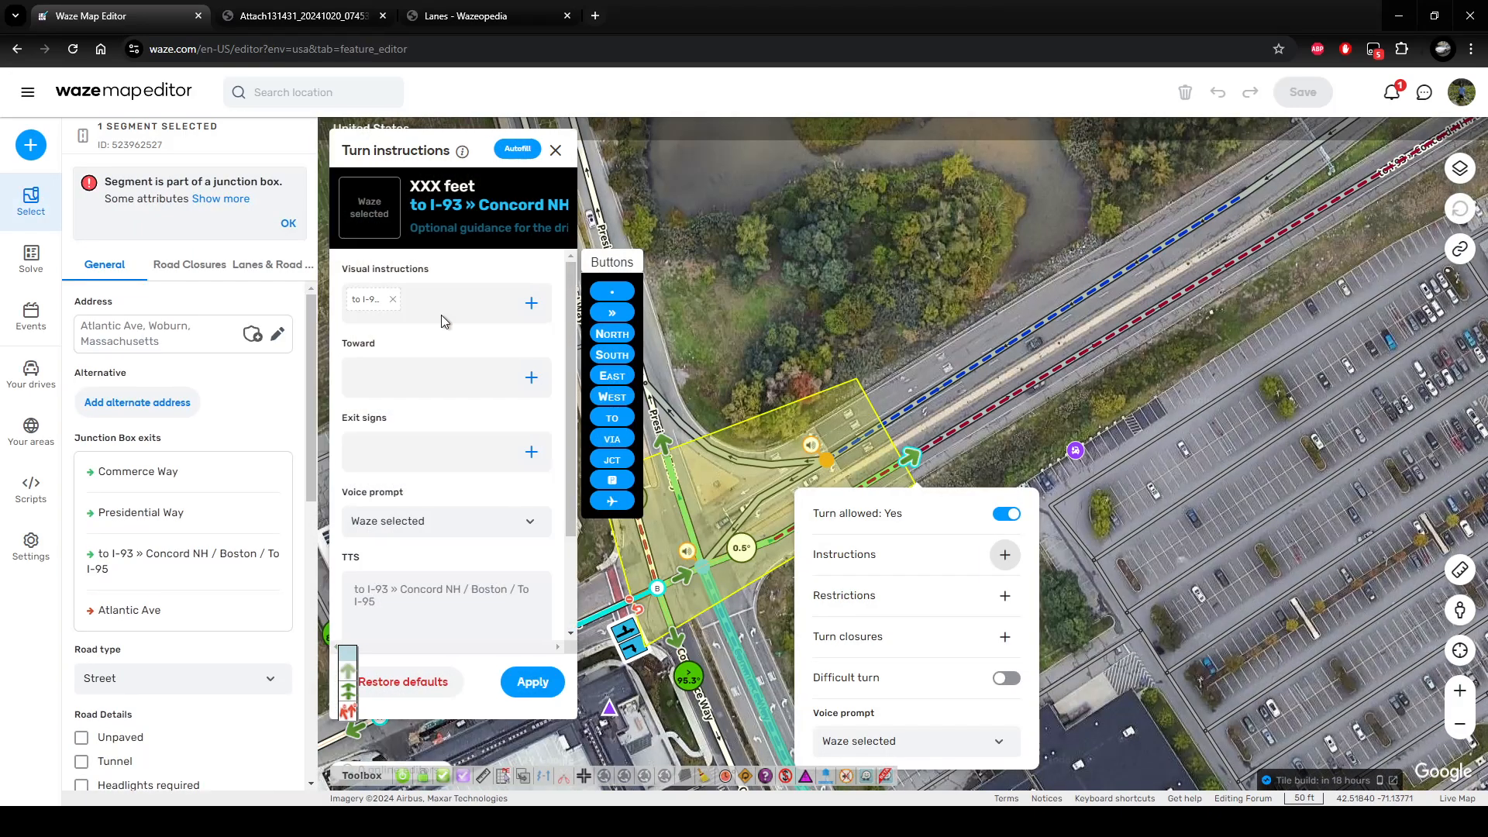
left_click(392, 299)
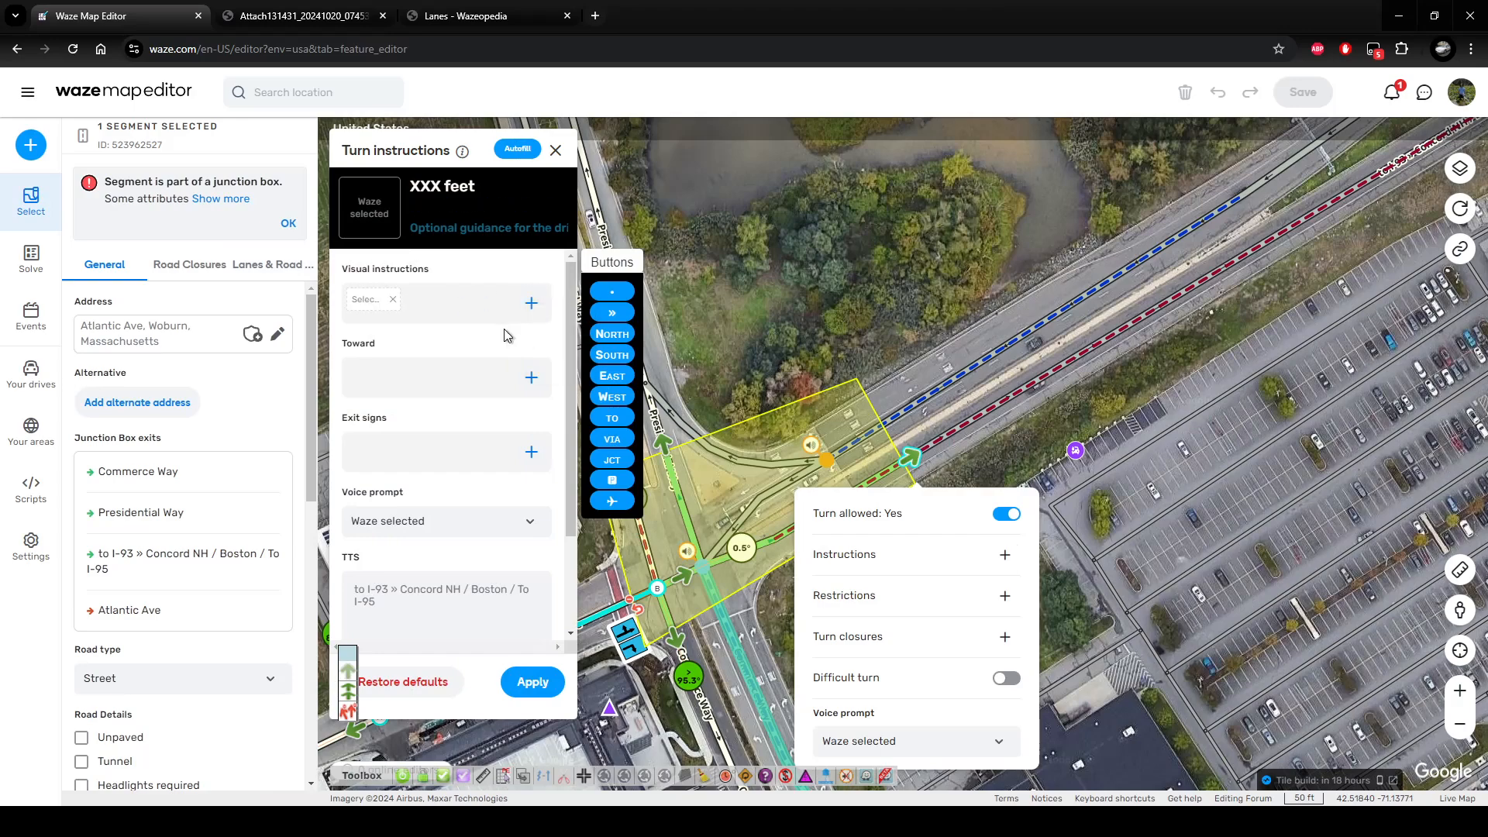
left_click(372, 299)
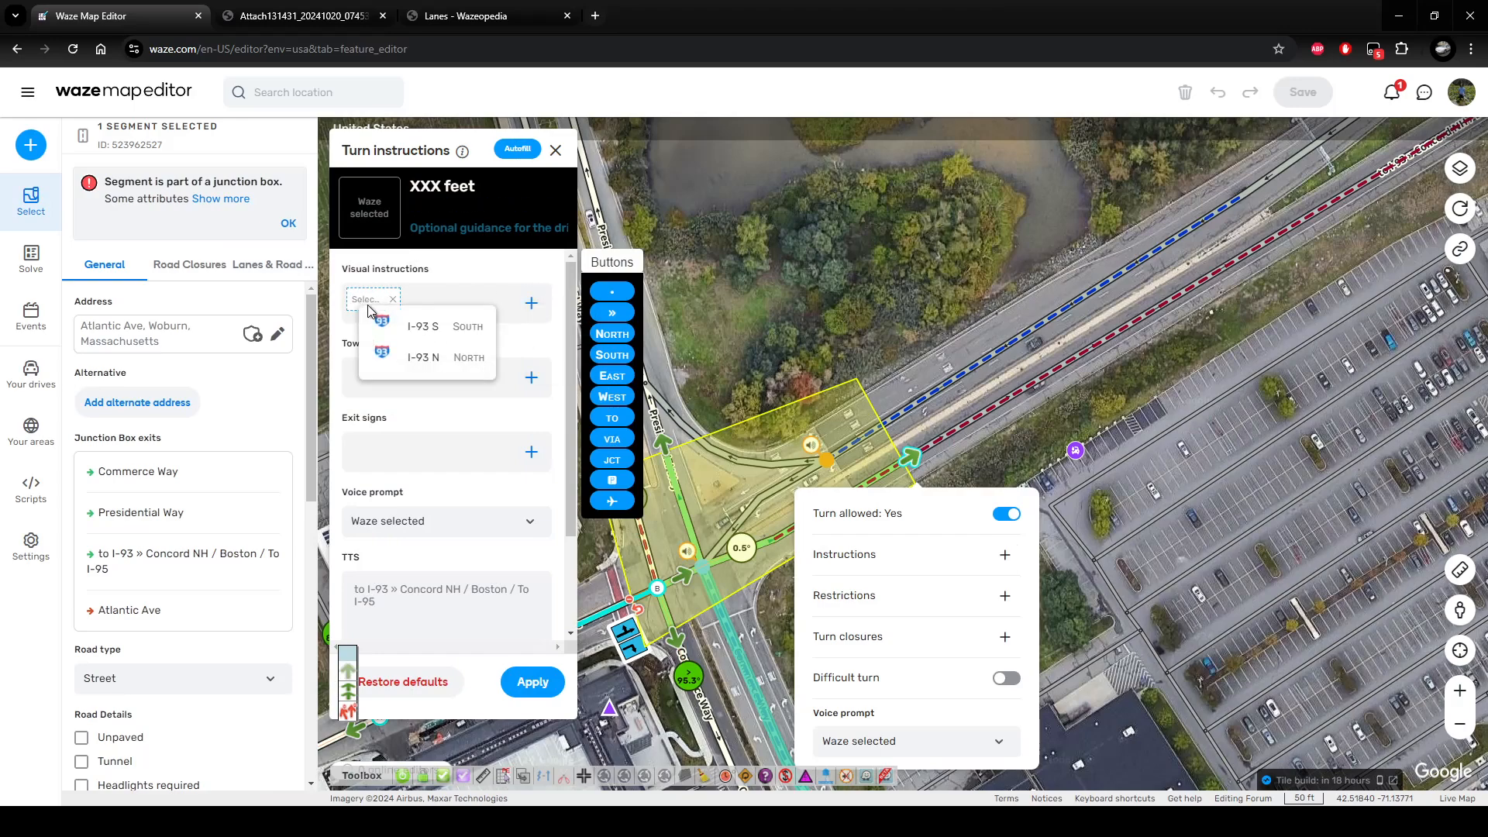
left_click(421, 363)
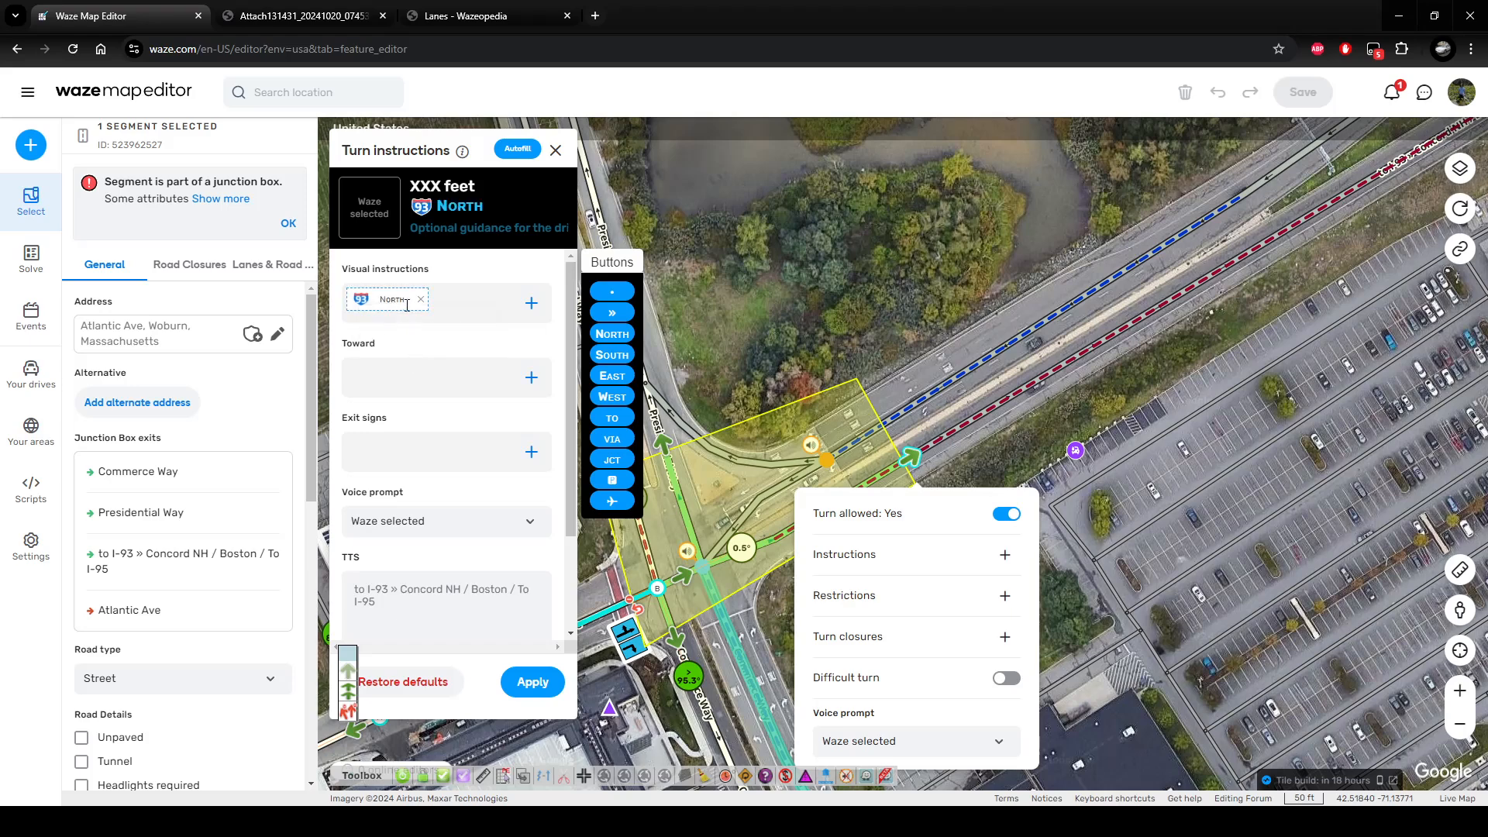
Add the free texts "Concord NH / Boston /" and "TO" to the far turn's Toward instruction.
left_click(531, 377)
left_click(540, 423)
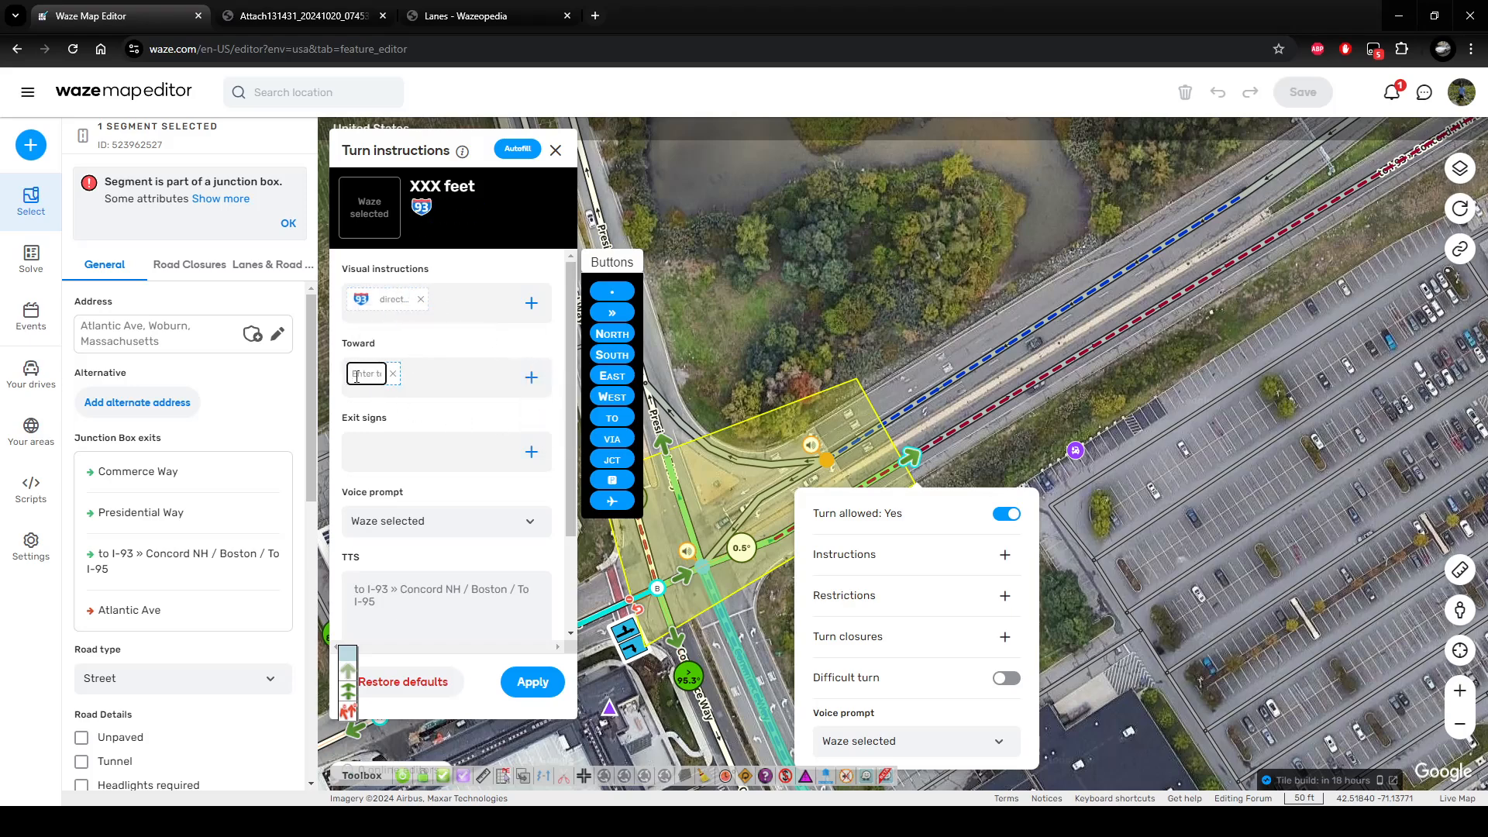
type("Concord NH / Boston /")
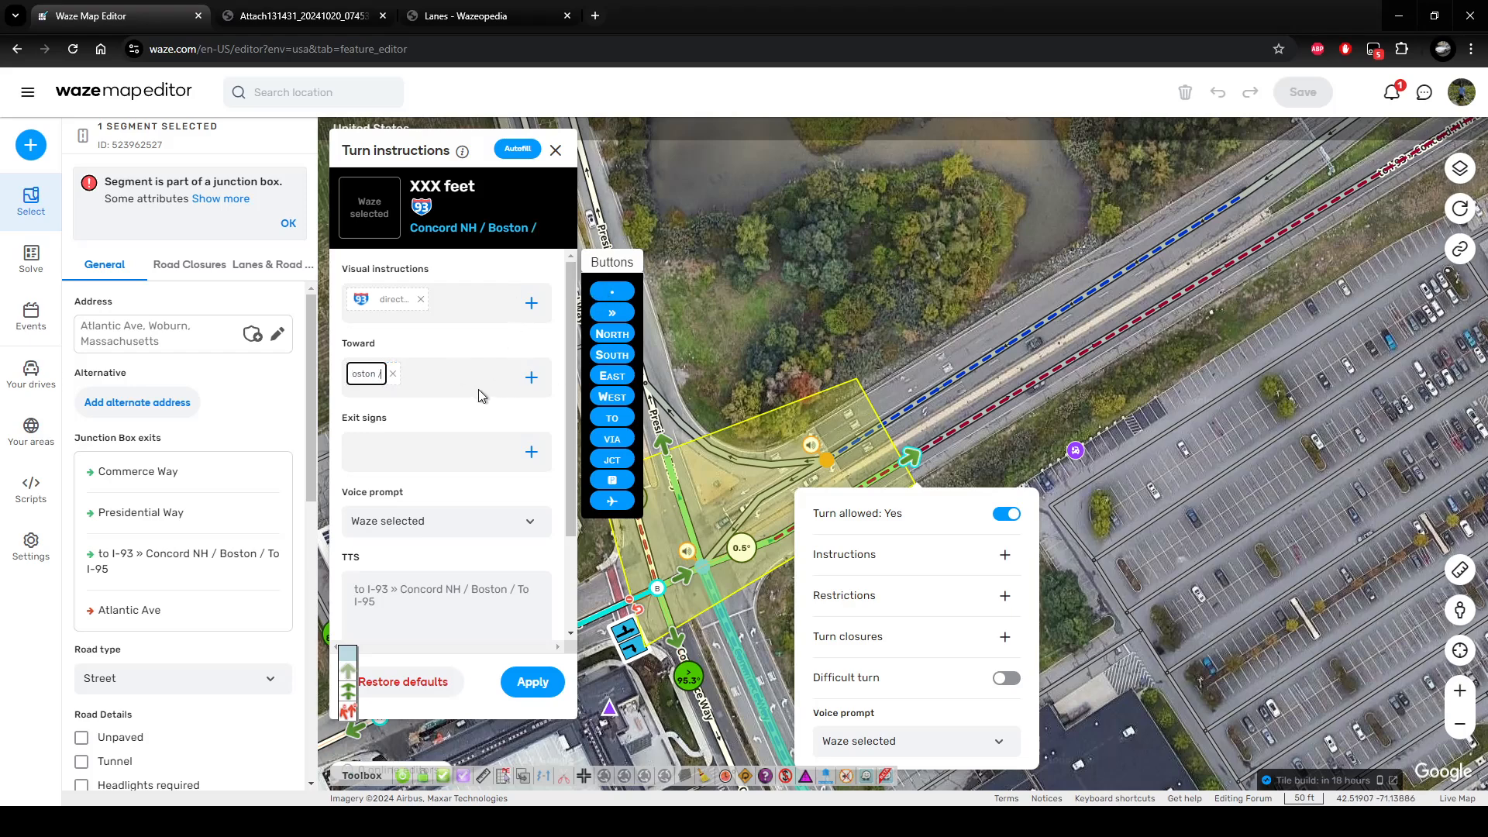
left_click(543, 380)
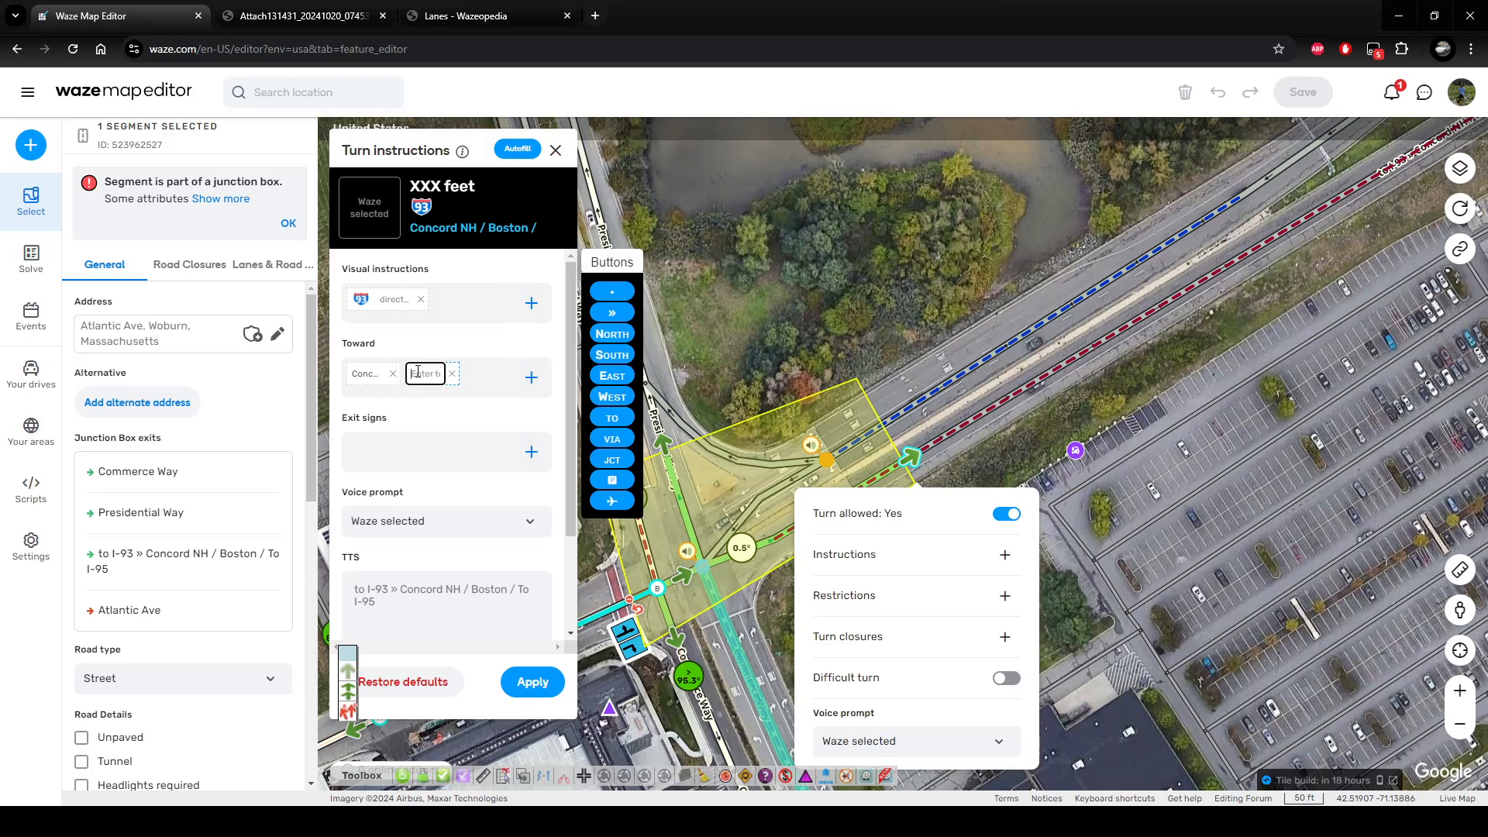
left_click(608, 417)
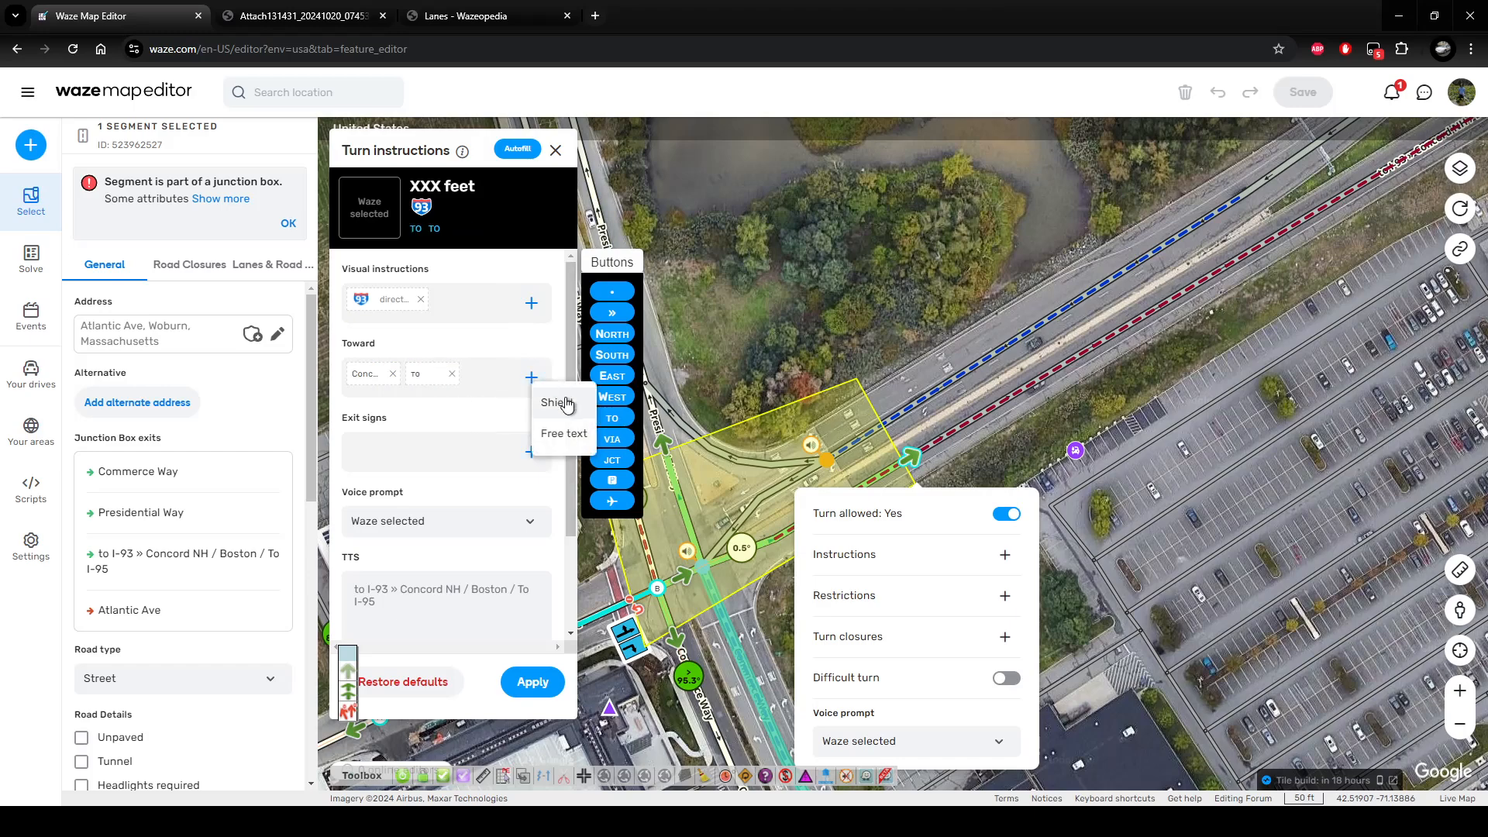
left_click(531, 378)
left_click(368, 402)
left_click(408, 429)
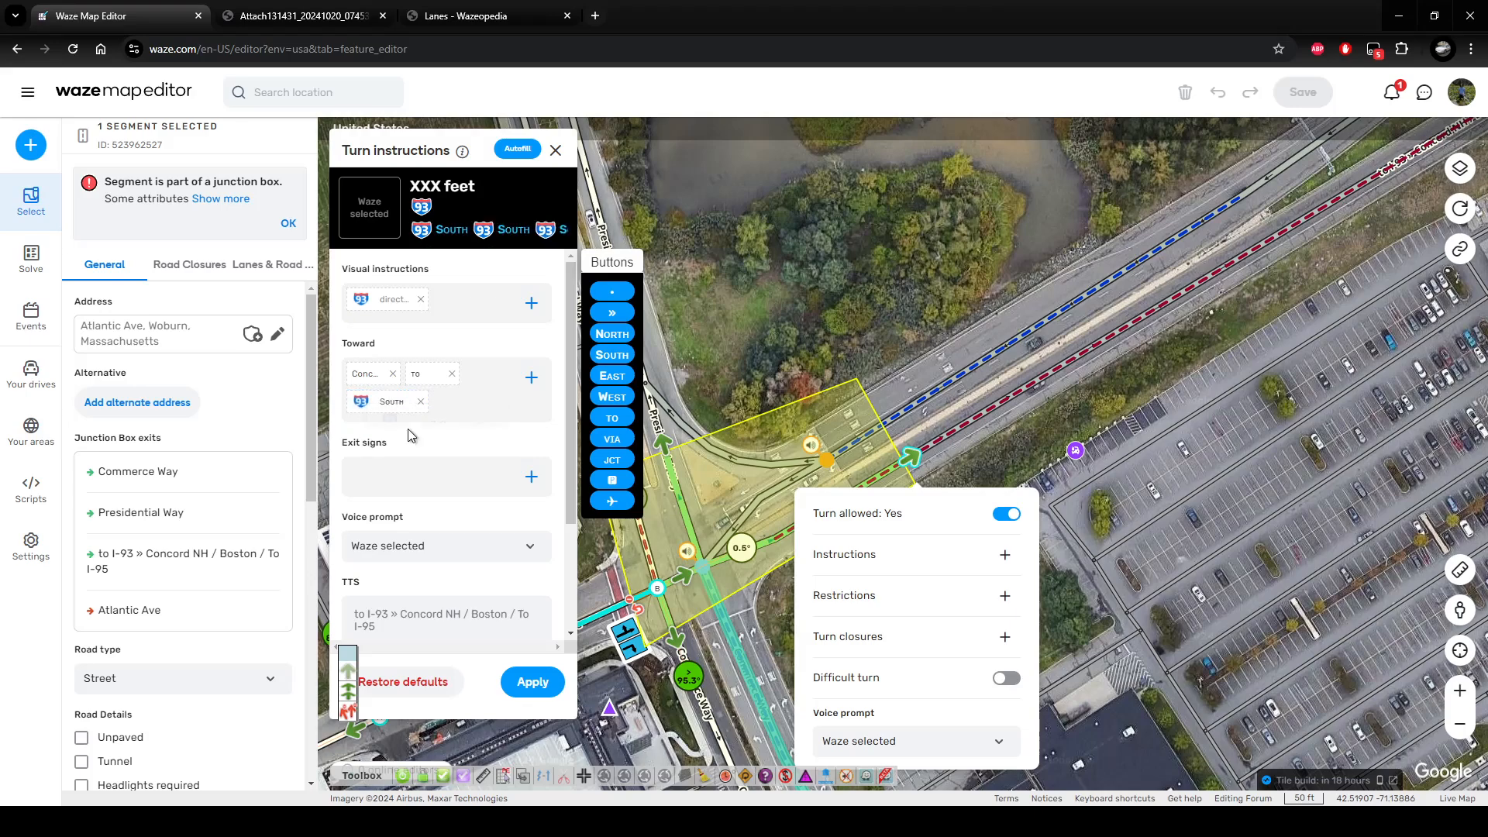
left_click(420, 402)
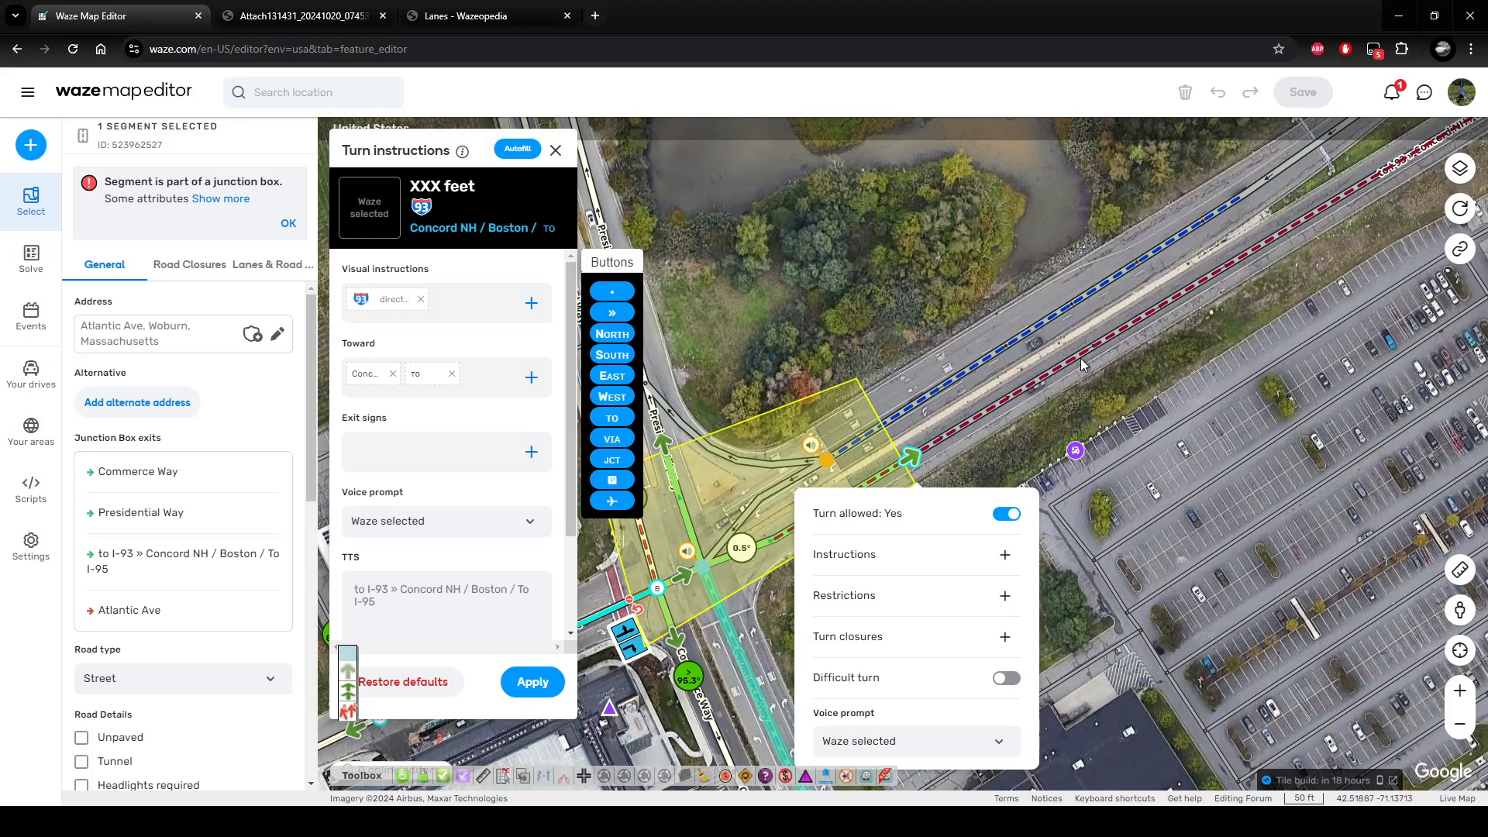
Add the I-95 South shield from the nearby roads to the far turn's Toward instruction and apply the turn instructions.
scroll(1073, 400, "down", 5)
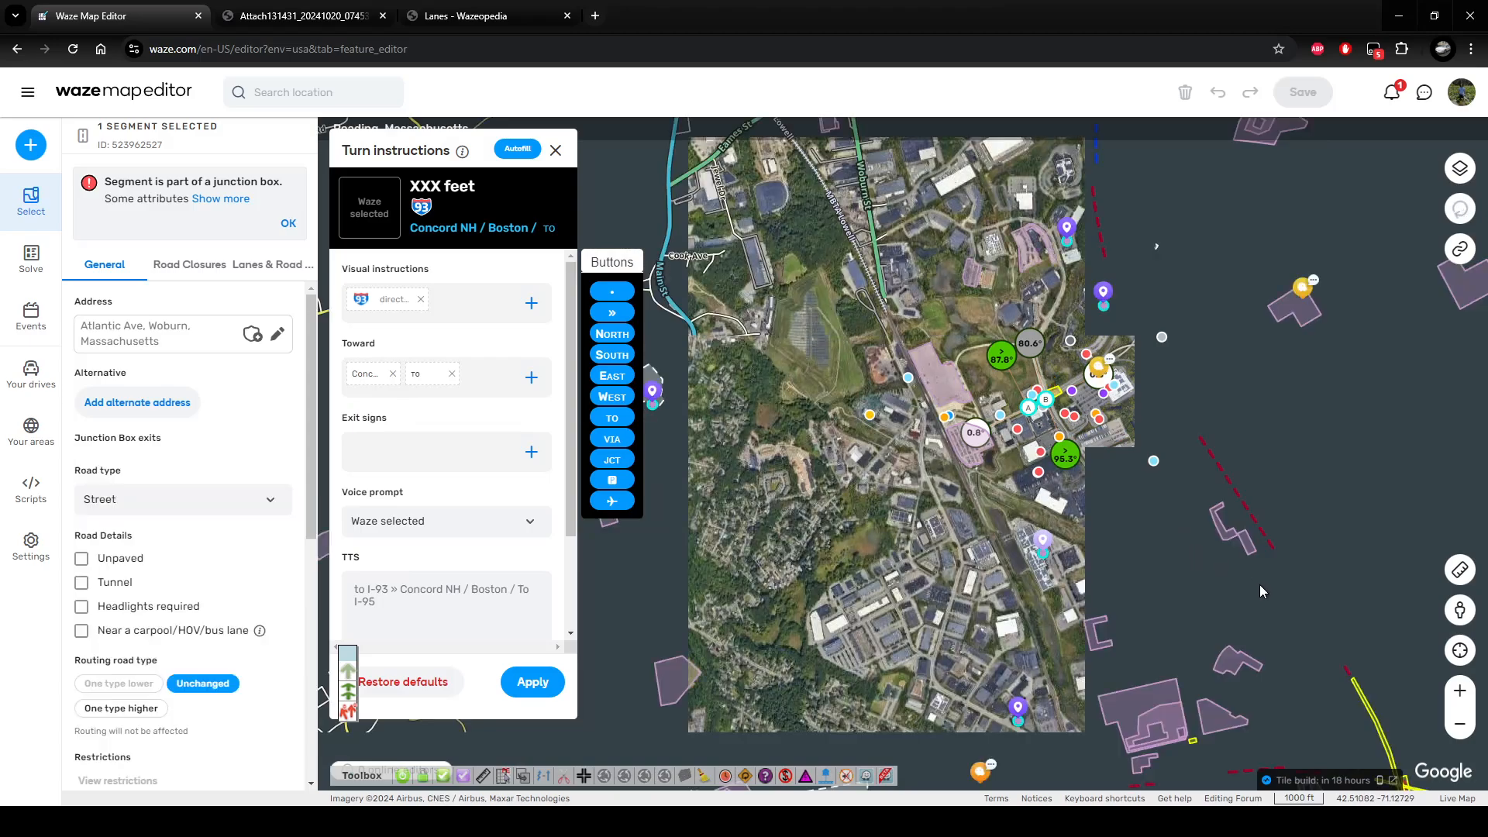
left_click_drag(1282, 732, 1085, 545)
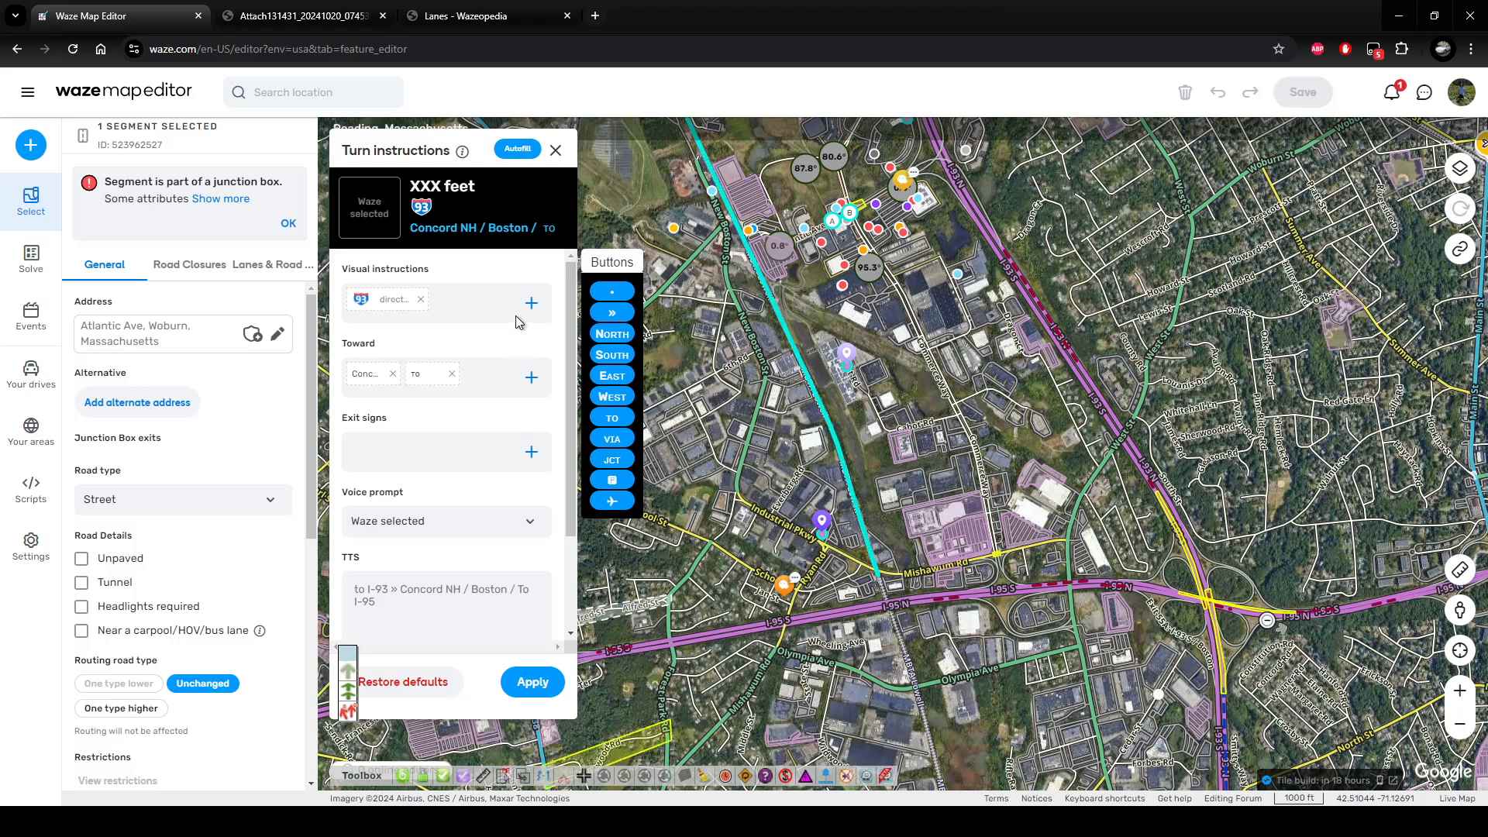
left_click(531, 377)
left_click(533, 402)
left_click(366, 402)
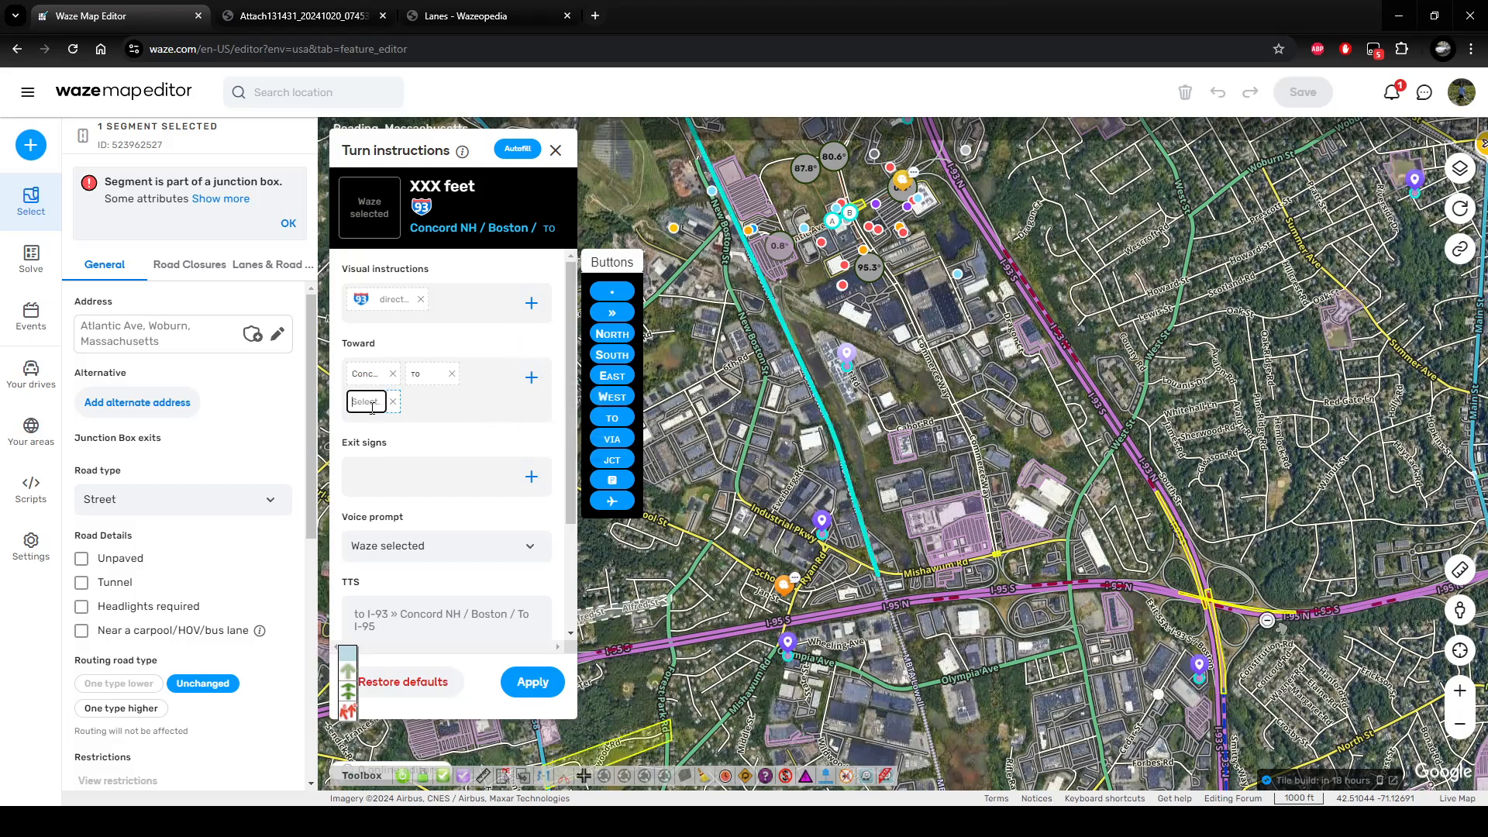
scroll(475, 504, "down", 2)
left_click(475, 517)
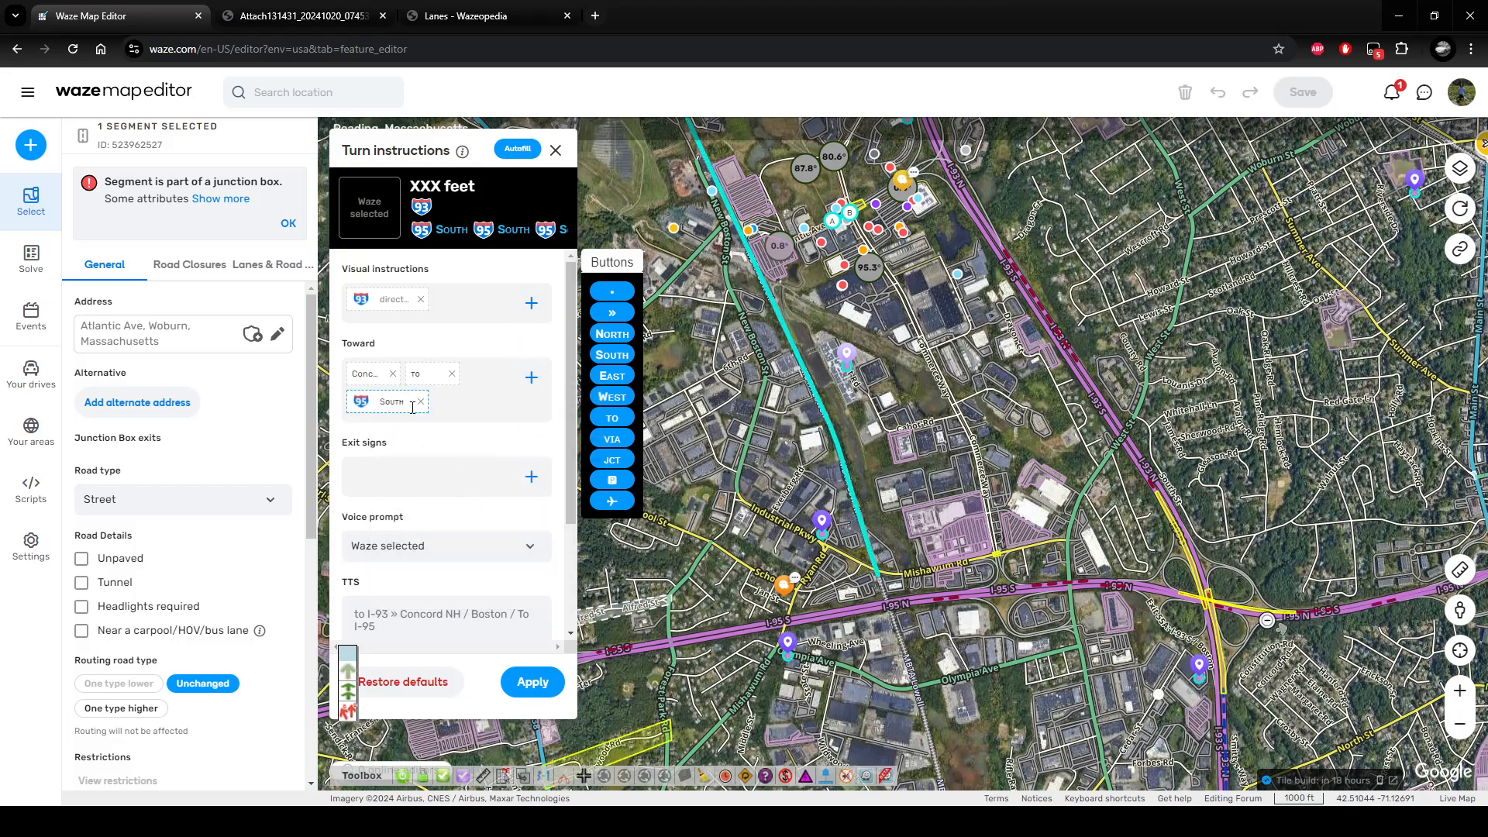
left_click(532, 682)
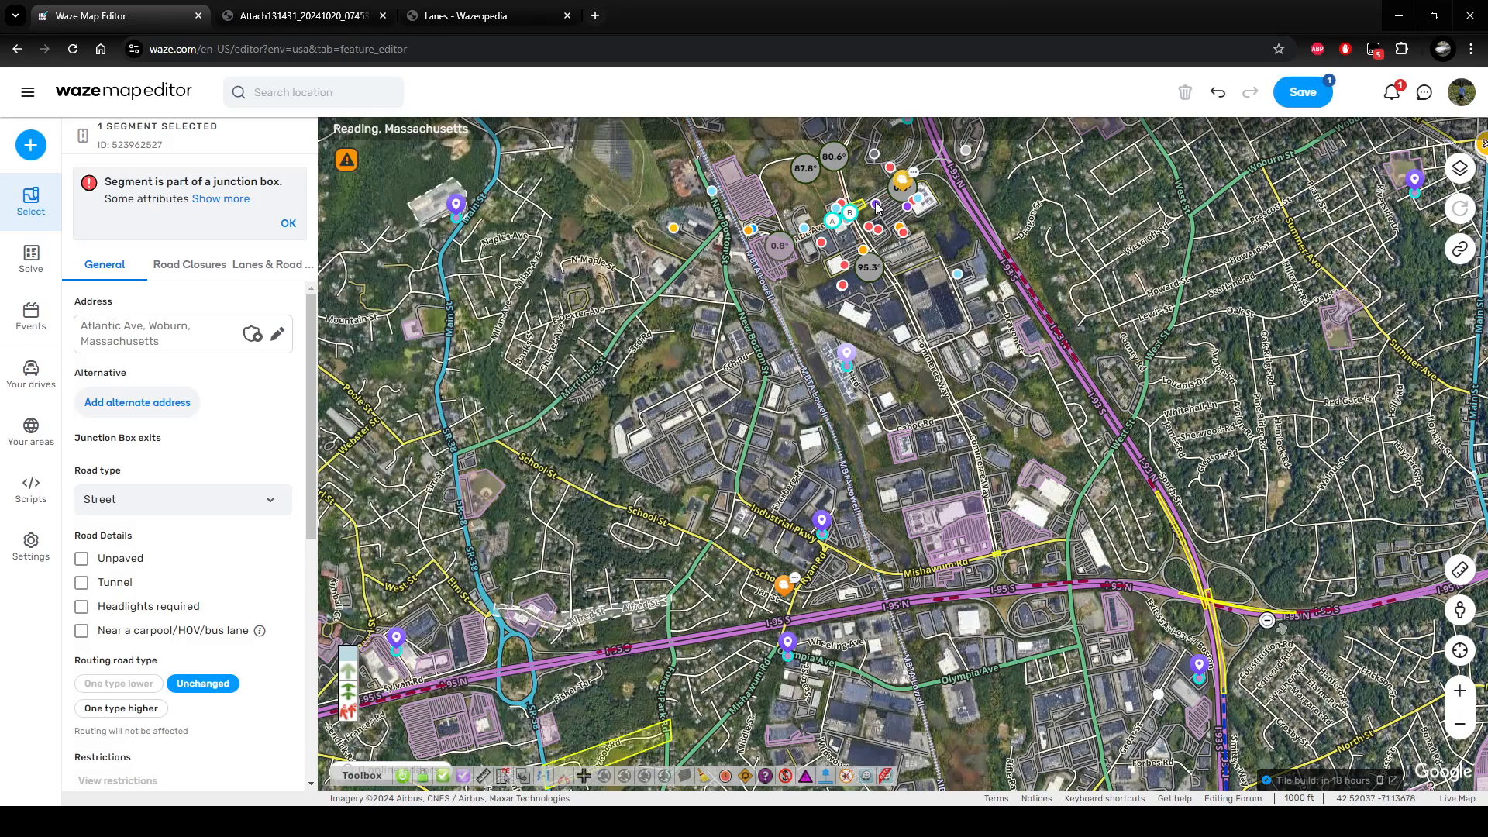
Reselect the Atlantic Ave segment at the junction box and check its far turn toward I-93.
scroll(845, 243, "up", 3)
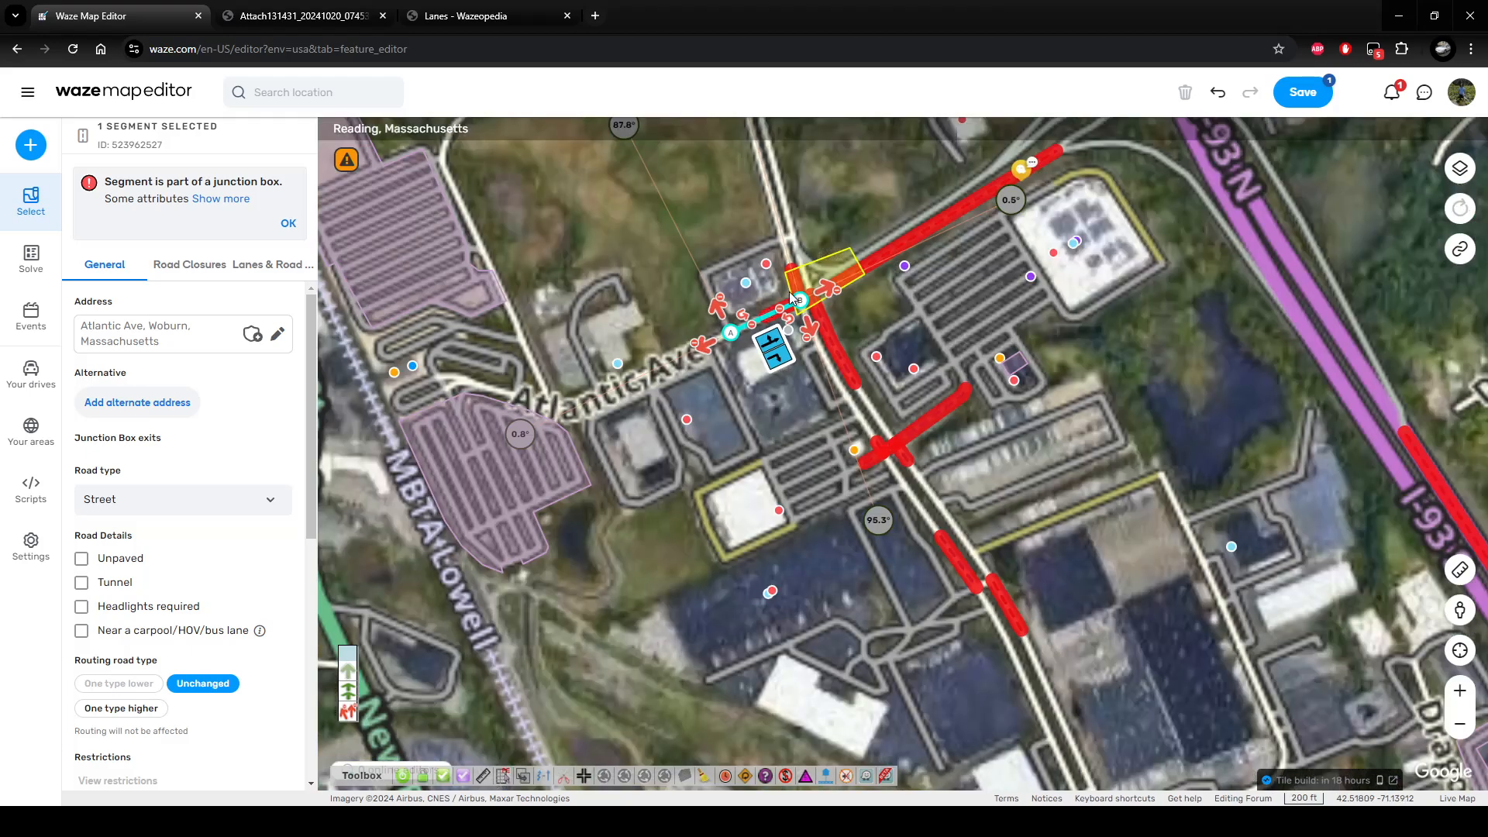
scroll(791, 296, "up", 1)
scroll(820, 255, "up", 1)
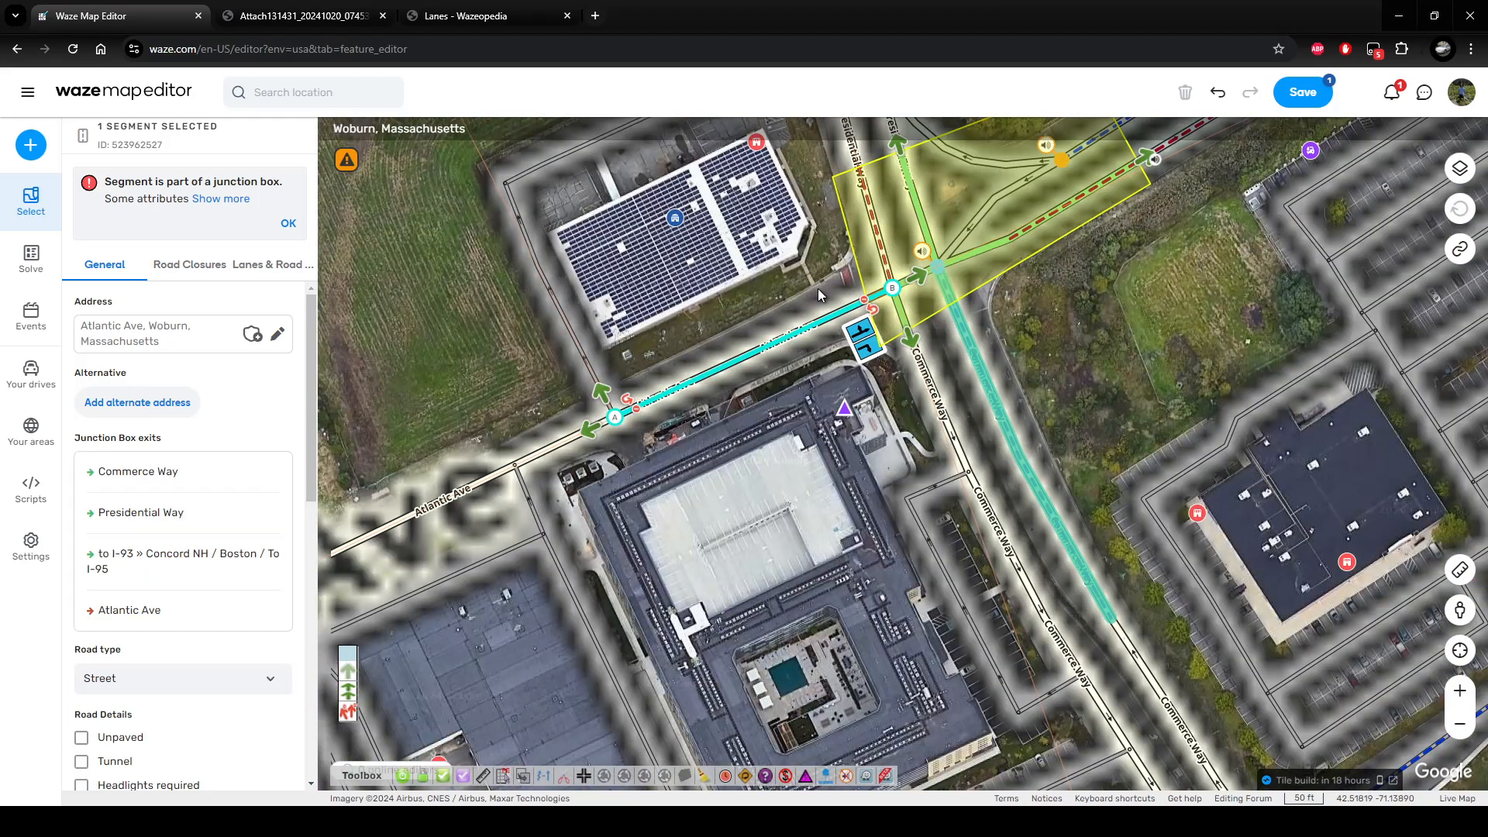
scroll(829, 273, "up", 1)
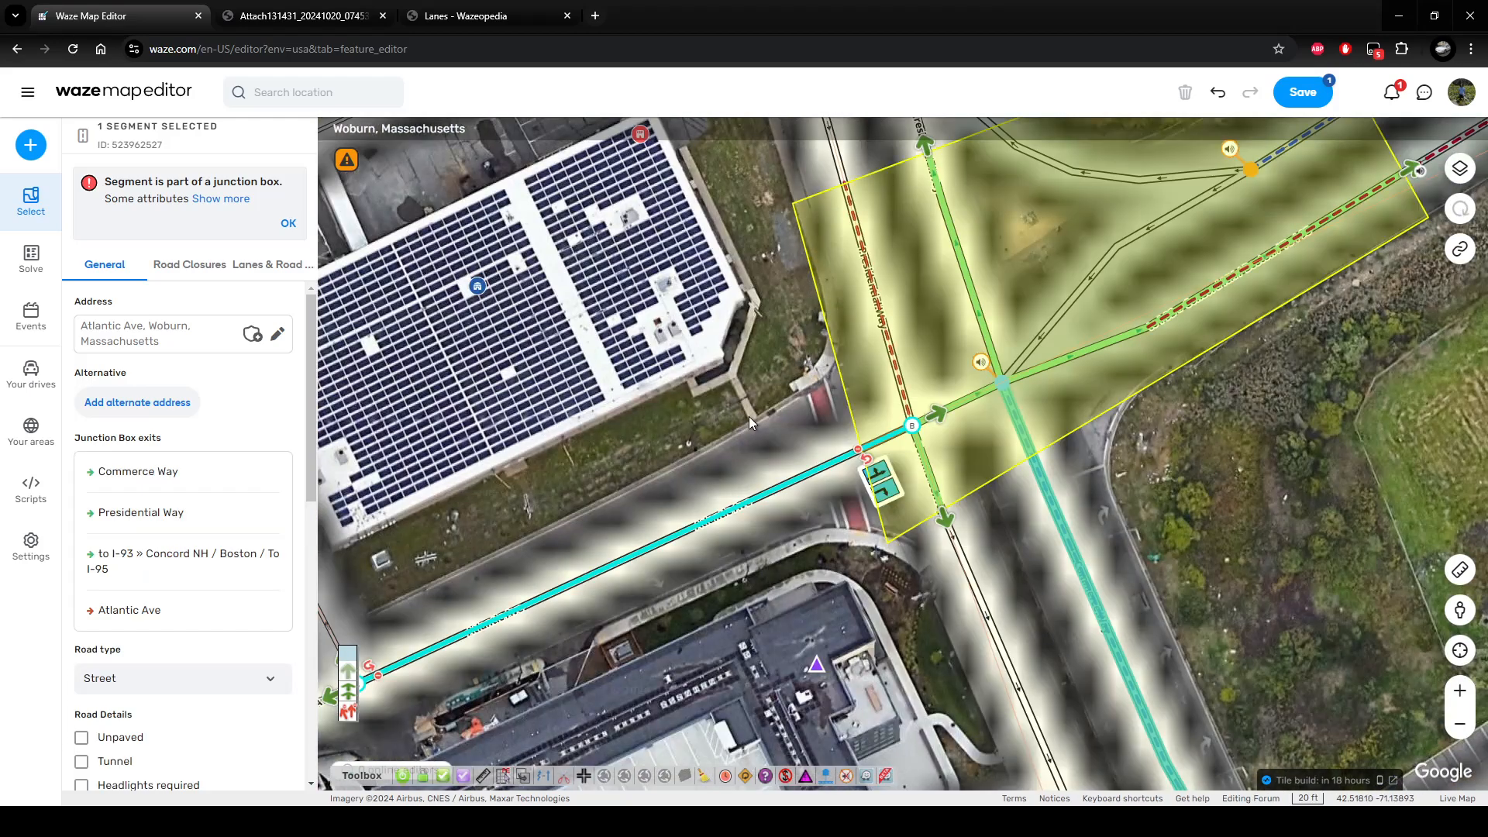
key("Escape")
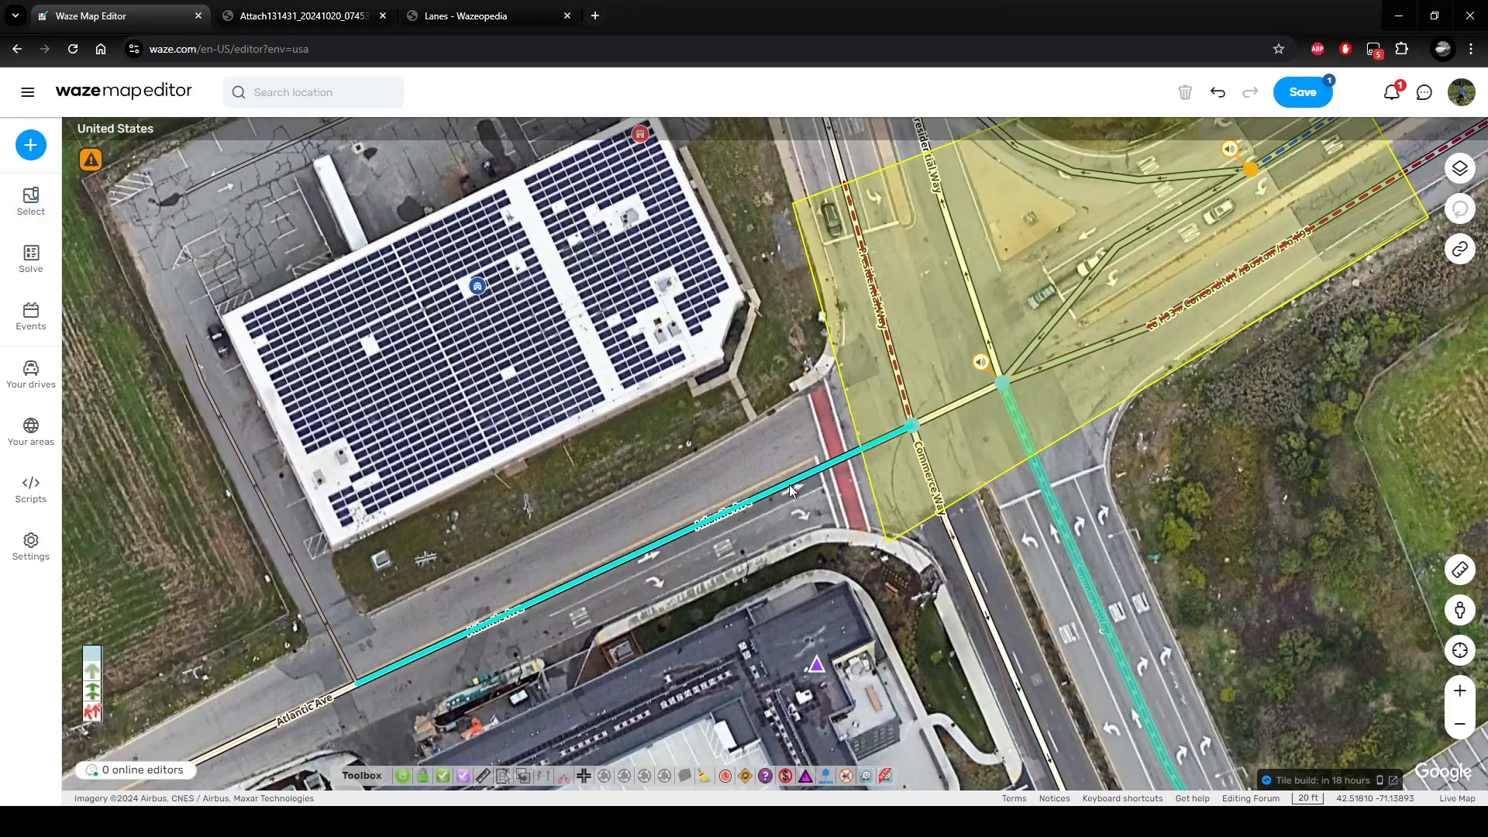
left_click(789, 485)
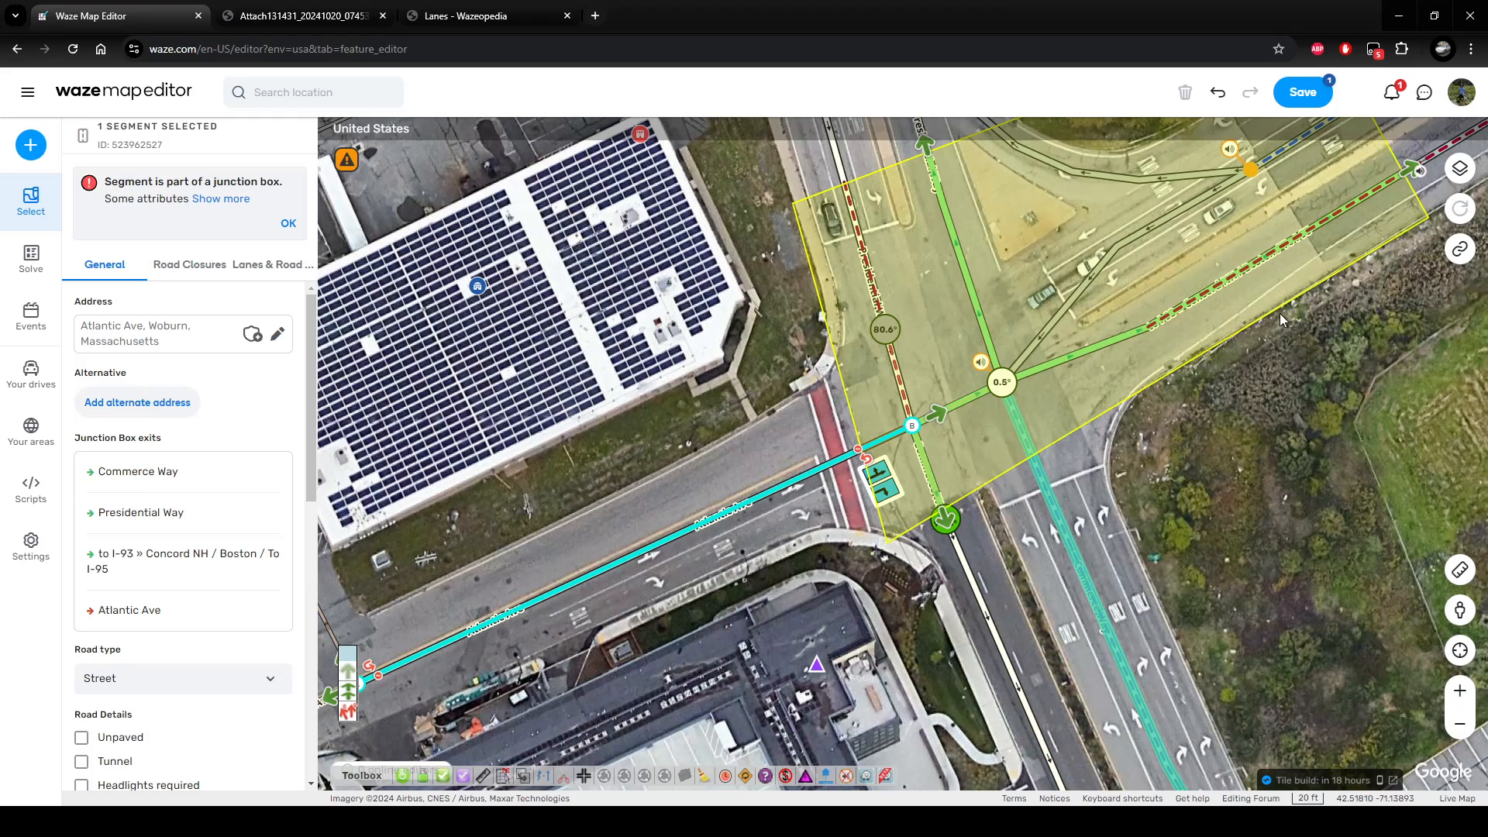
scroll(1281, 319, "down", 1)
left_click(1238, 307)
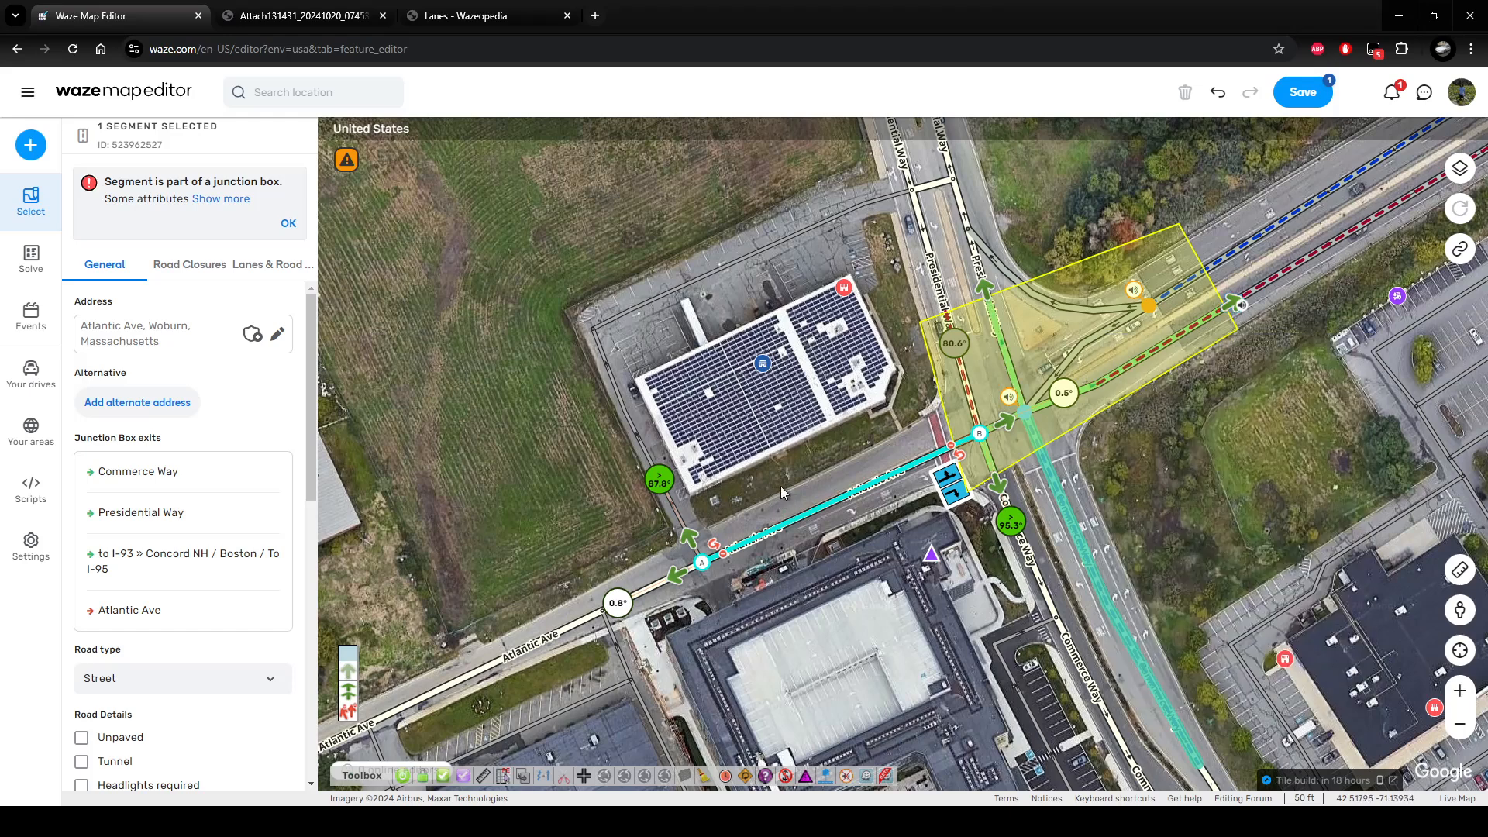
Check the far turns toward I-93 from the Presidential Way and Commerce Way segments.
left_click(930, 246)
mouse_move(1237, 303)
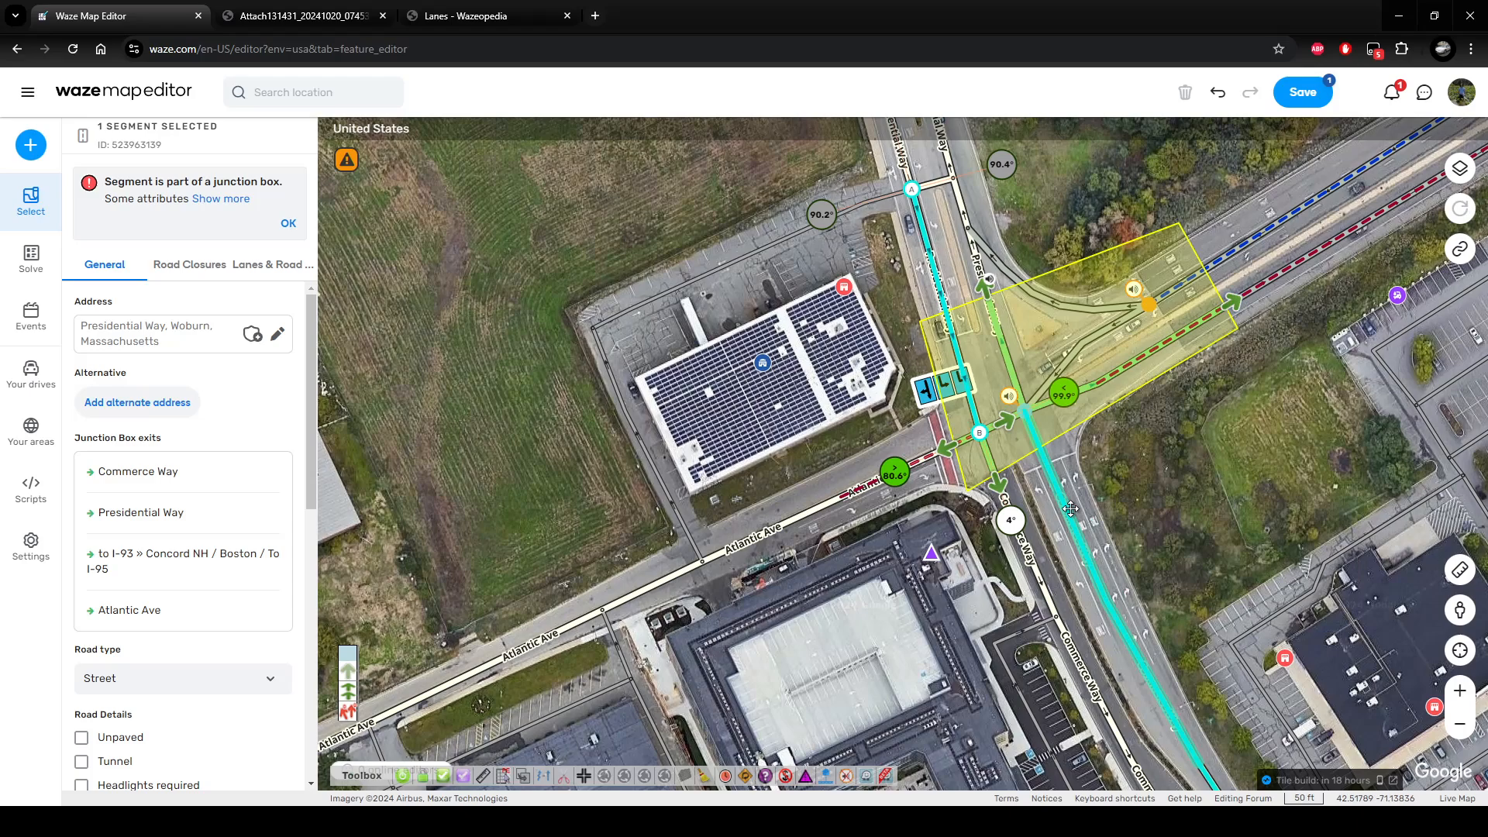
left_click(1070, 508)
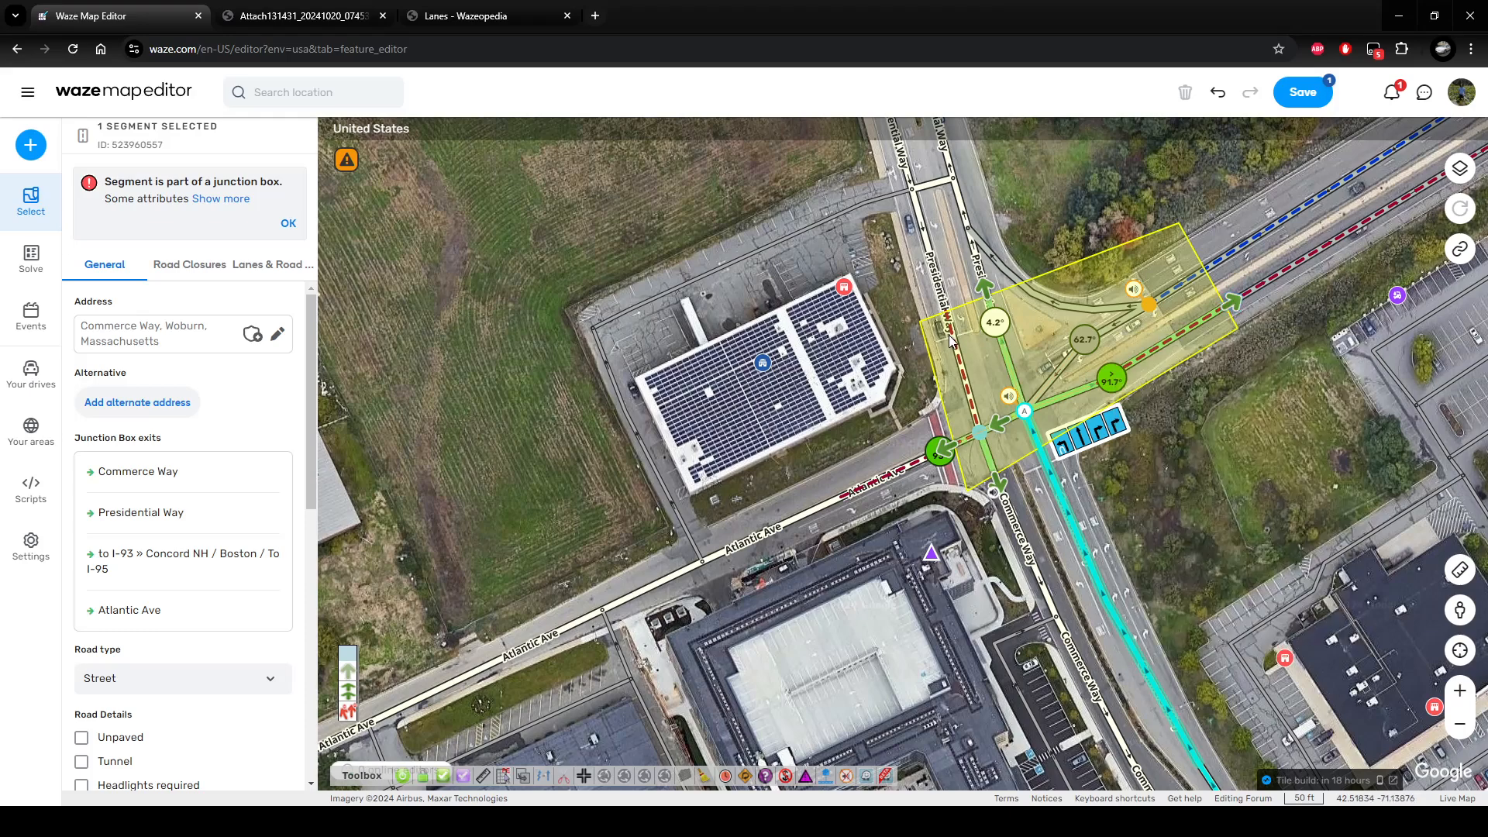
mouse_move(1232, 302)
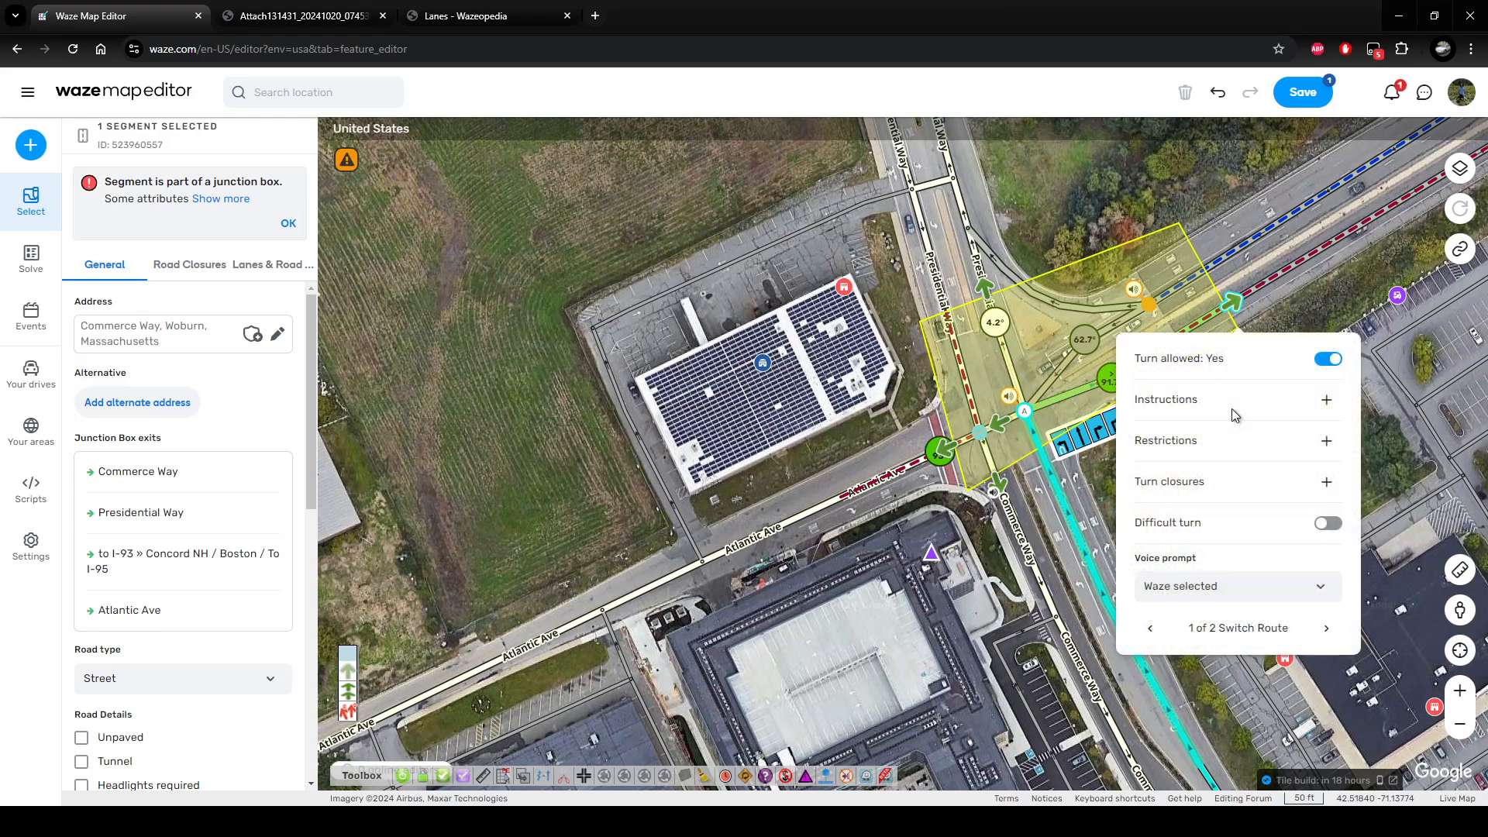
left_click_drag(1339, 464, 1253, 490)
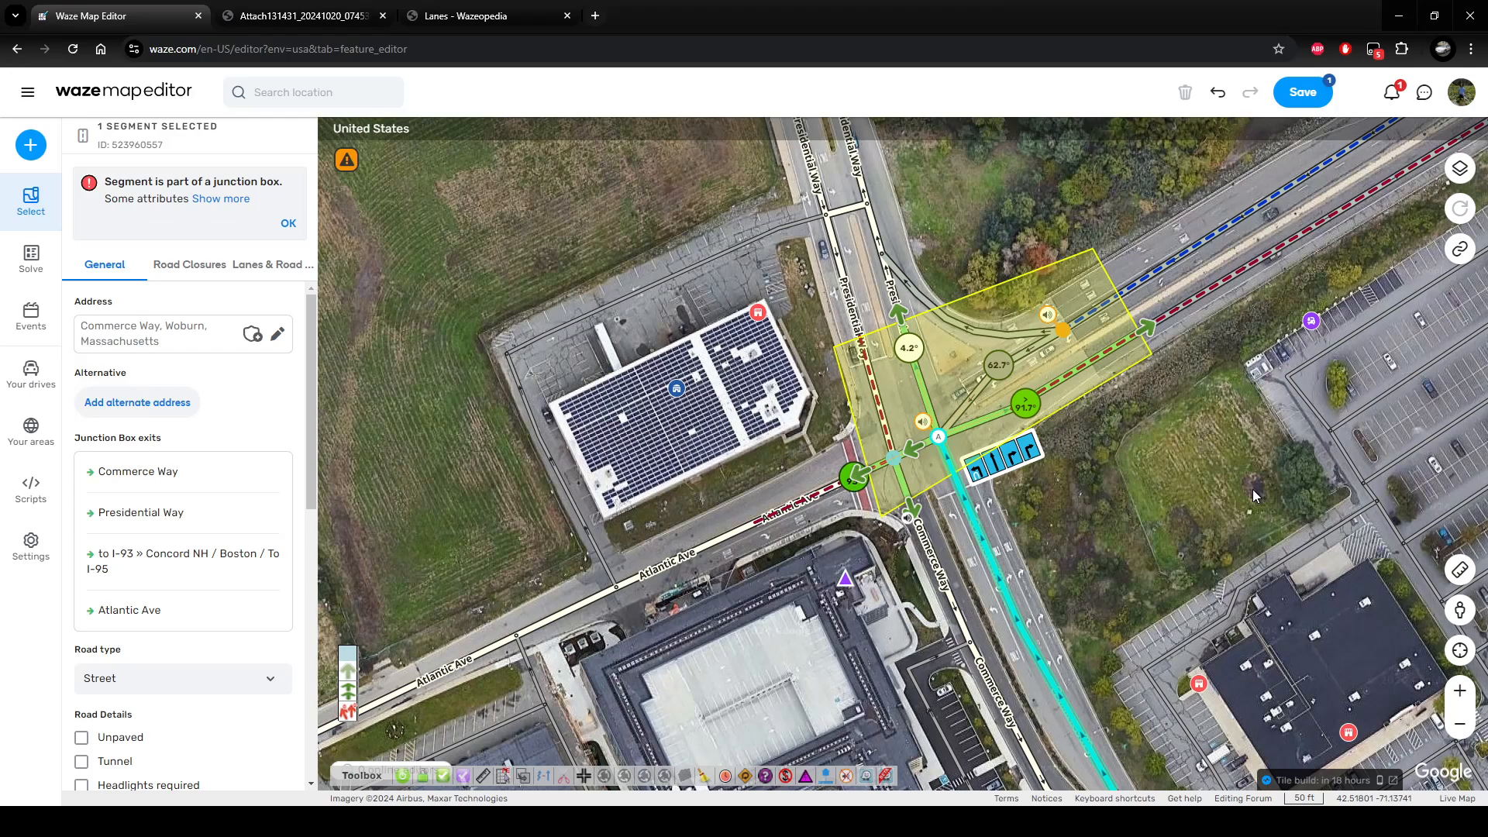
scroll(1318, 483, "down", 1)
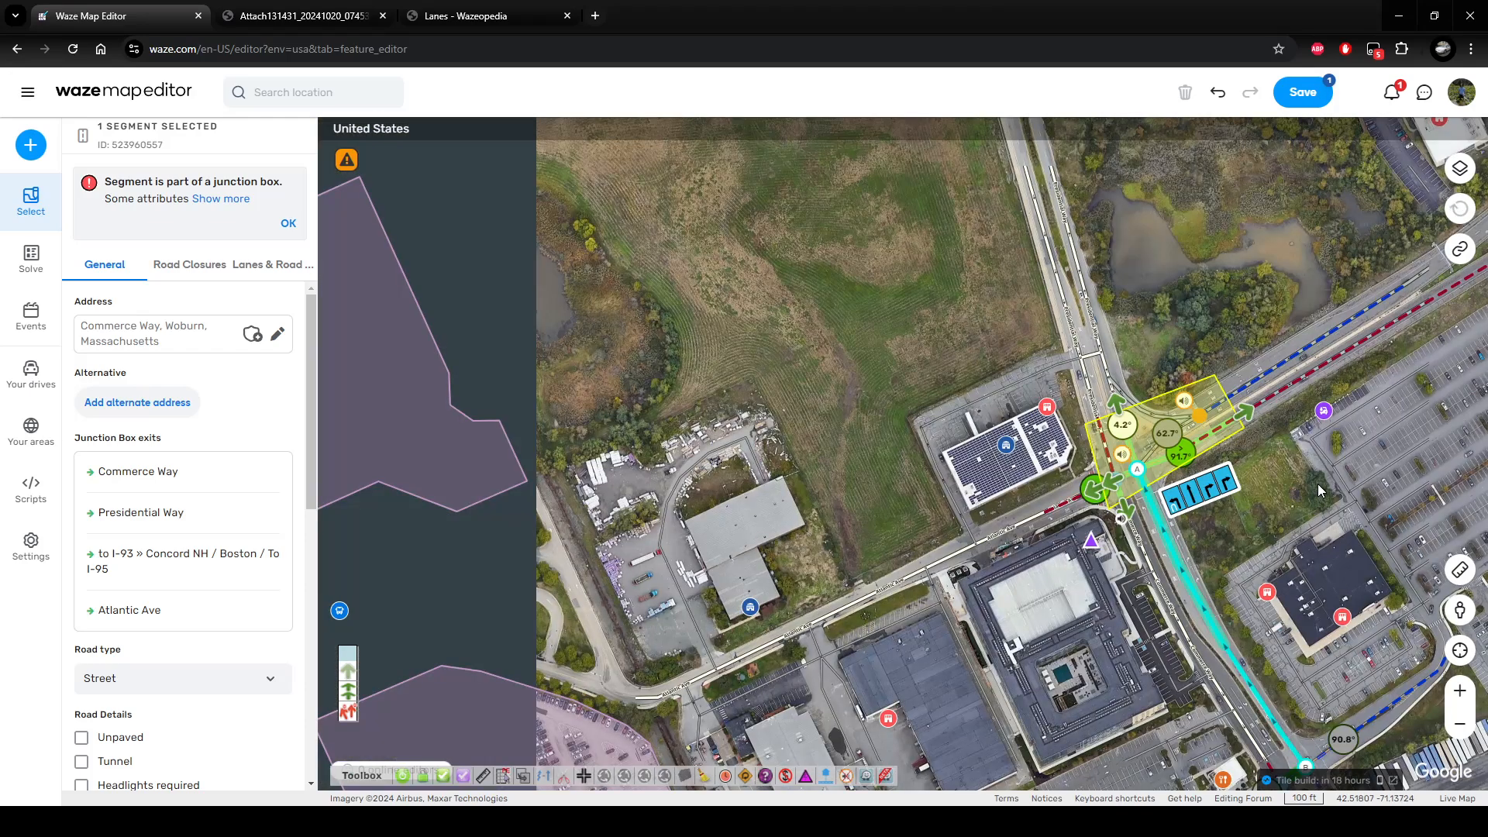
left_click_drag(1318, 484, 1226, 474)
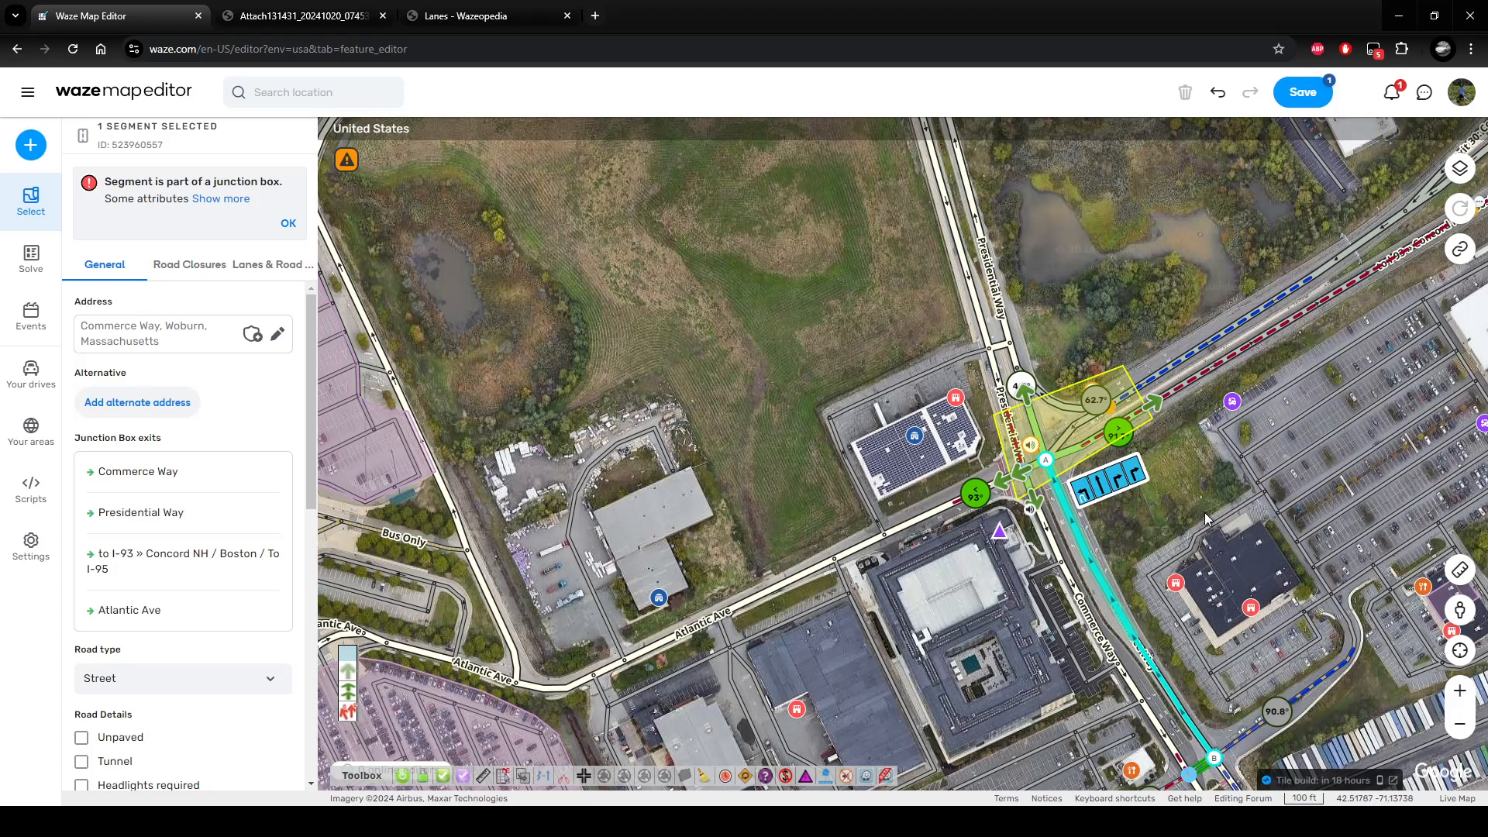
scroll(1170, 473, "up", 1)
left_click_drag(1147, 389, 1113, 421)
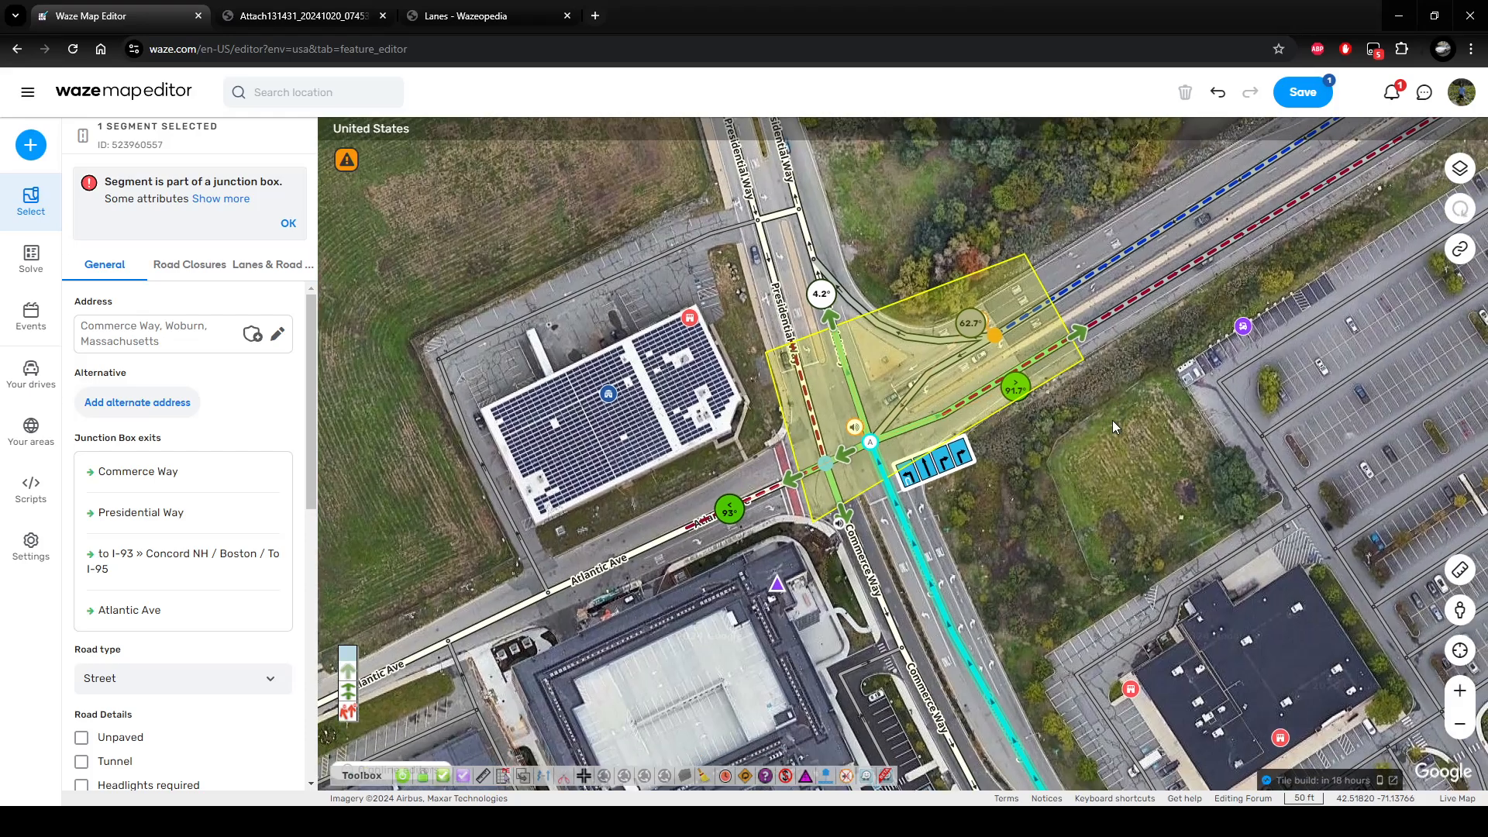